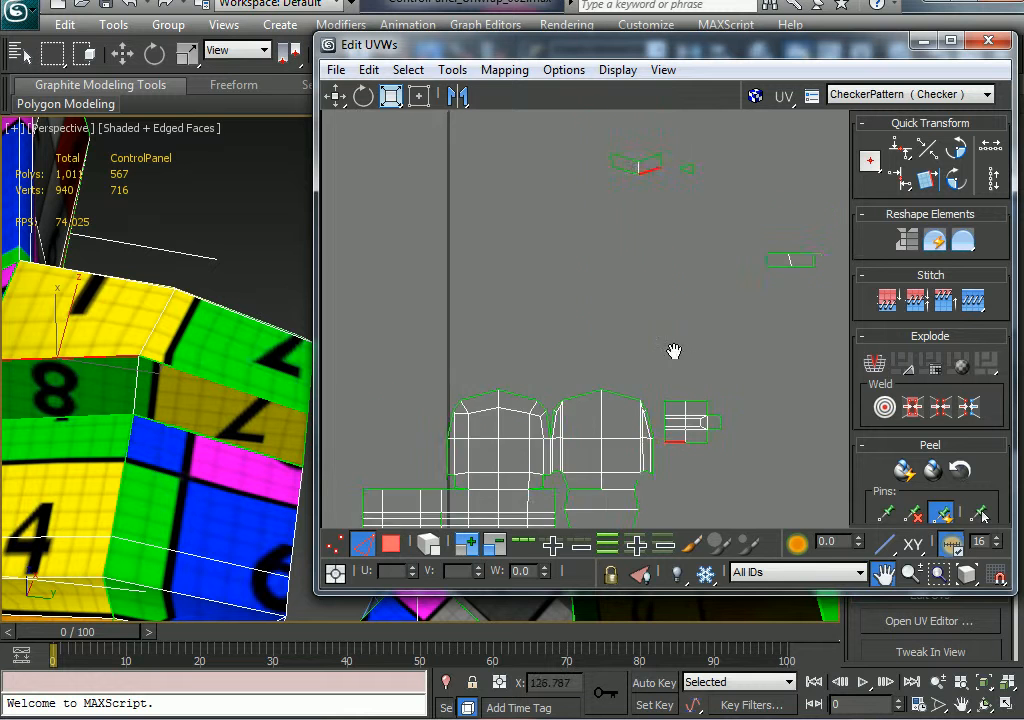
Stitch the matching strip onto both halves of the small square UV shell's lower edge
scroll(681, 199, up, 3)
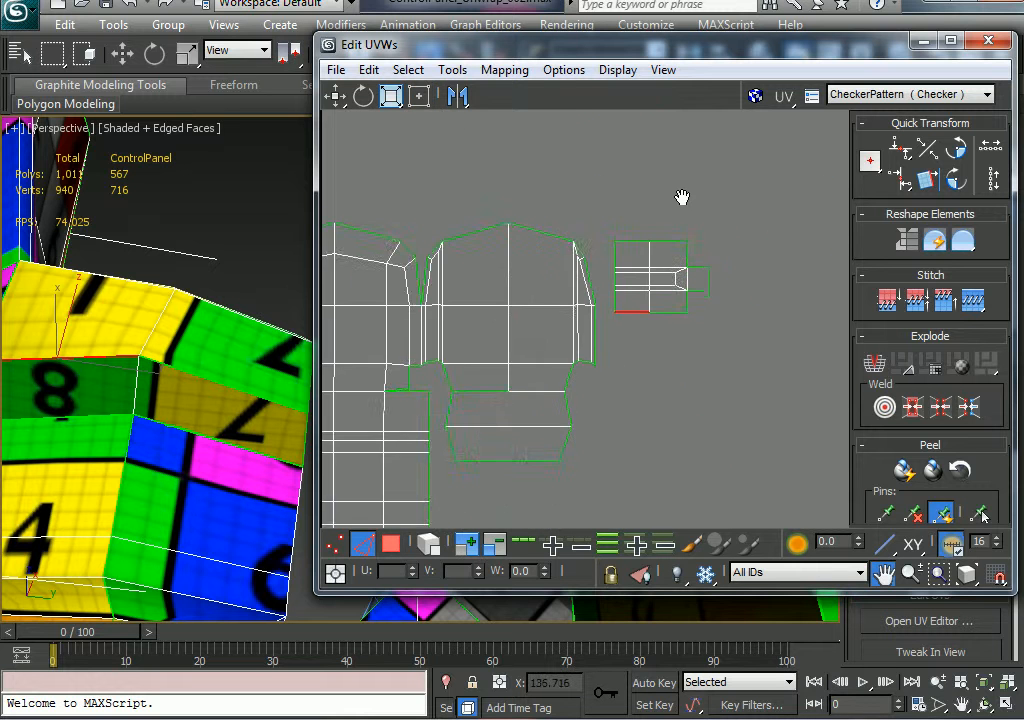
right_click(581, 332)
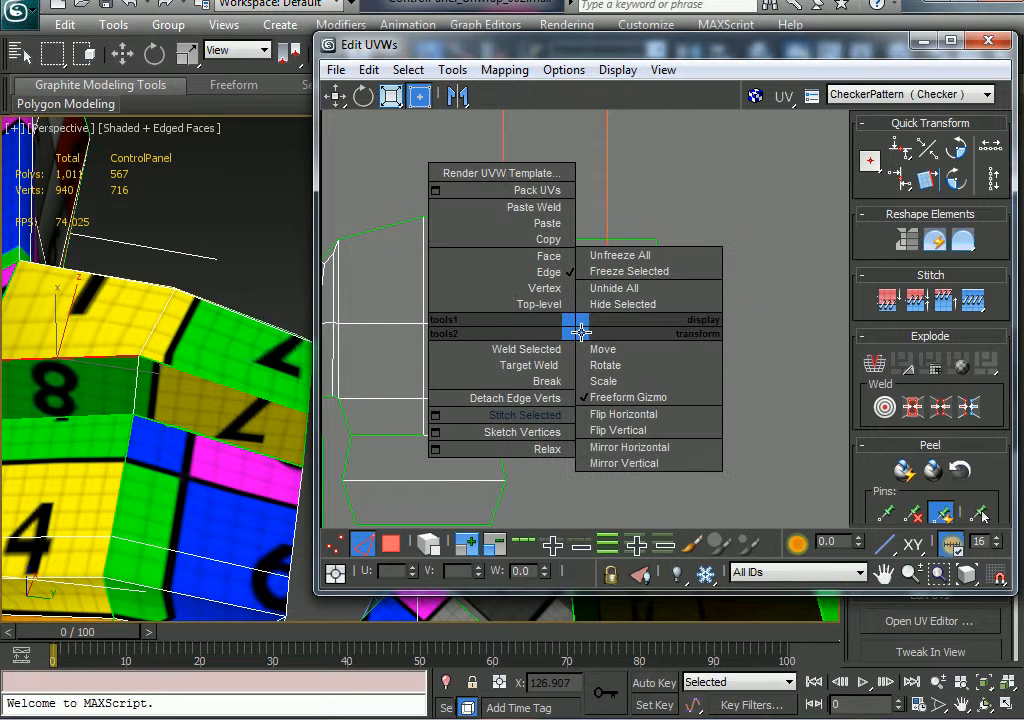
click(572, 414)
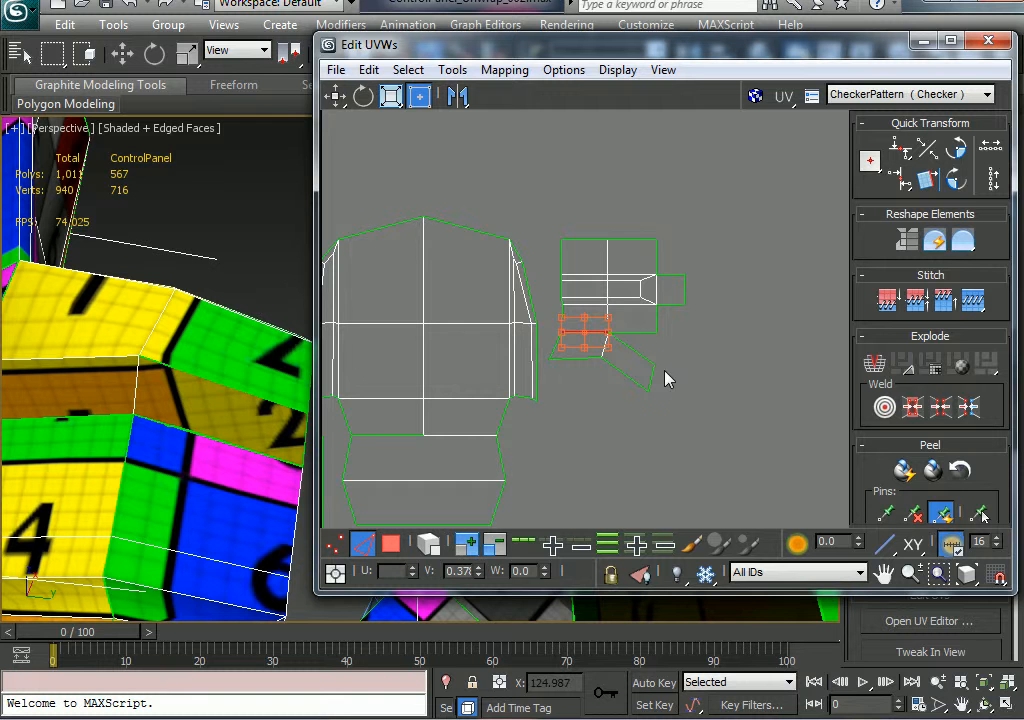
right_click(622, 331)
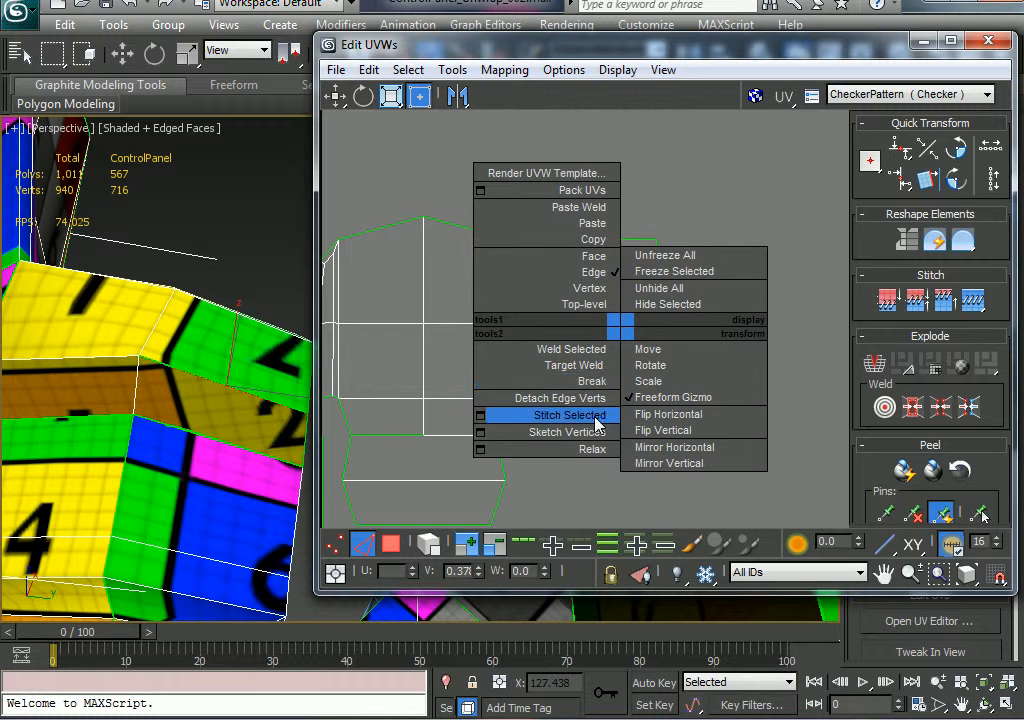
click(600, 411)
Move the stitched strip's skewed vertices so it lines up squarely with the shell above it
click(334, 550)
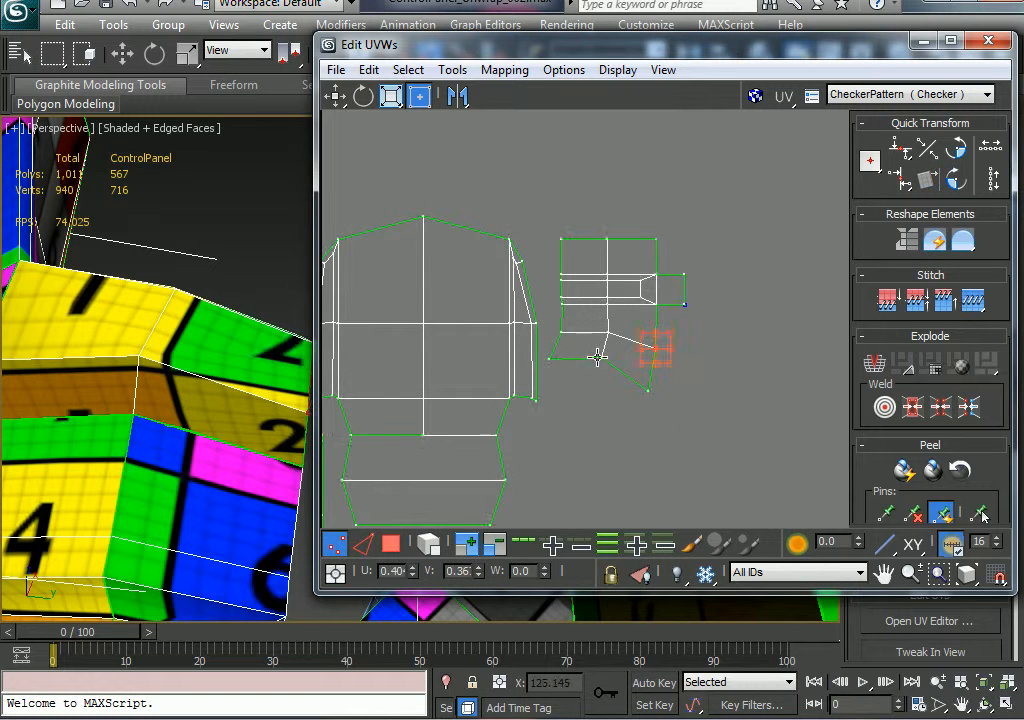
scroll(688, 273, up, 2)
middle_drag(688, 273, 793, 158)
scroll(757, 222, up, 1)
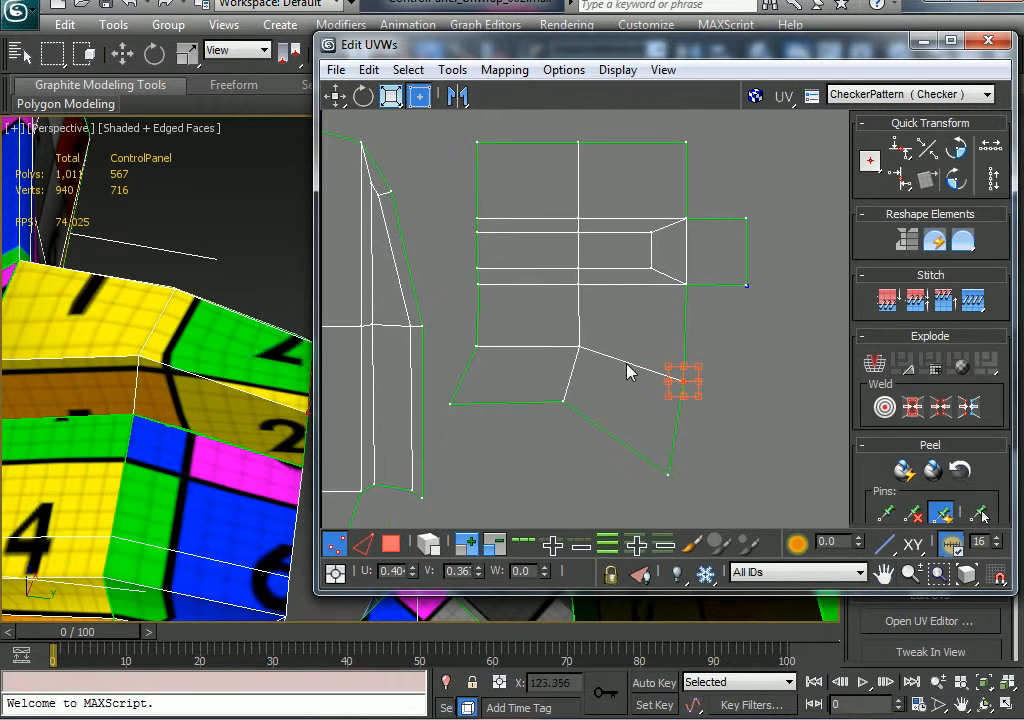
mouse_move(684, 384)
mouse_down()
mouse_move(690, 347)
mouse_move(683, 407)
mouse_up()
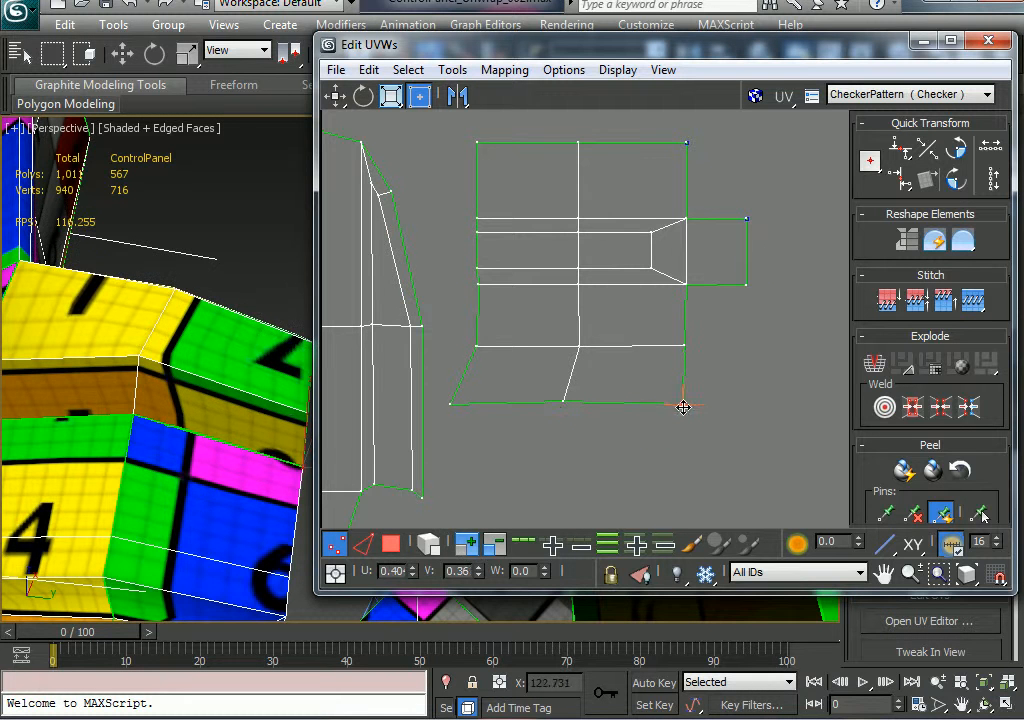
drag(565, 401, 573, 402)
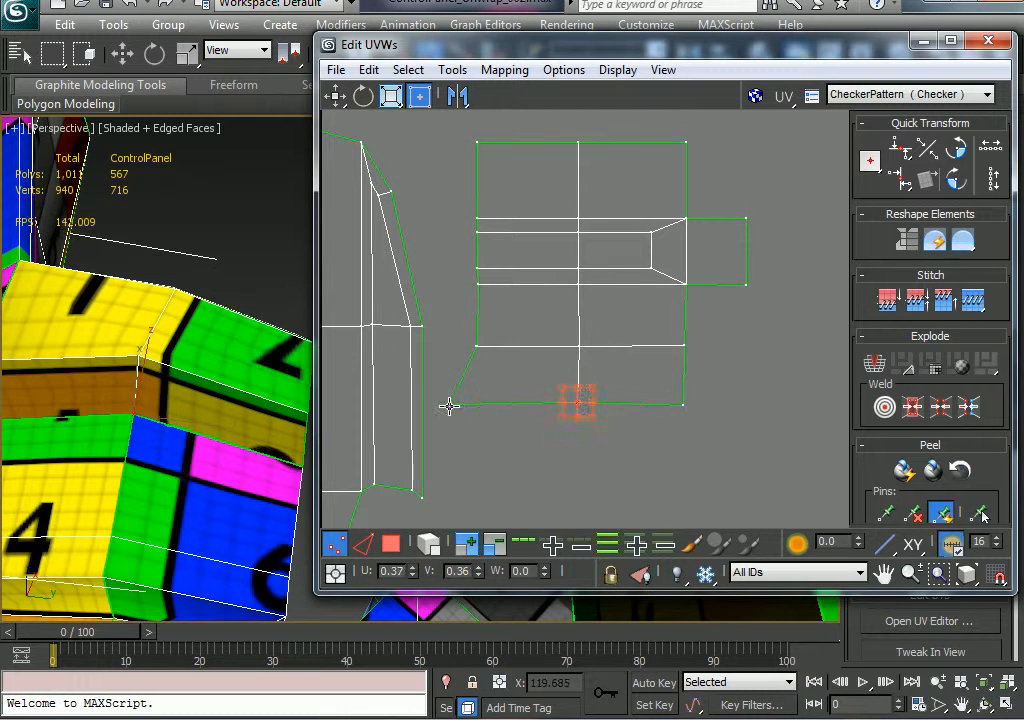
drag(449, 405, 477, 403)
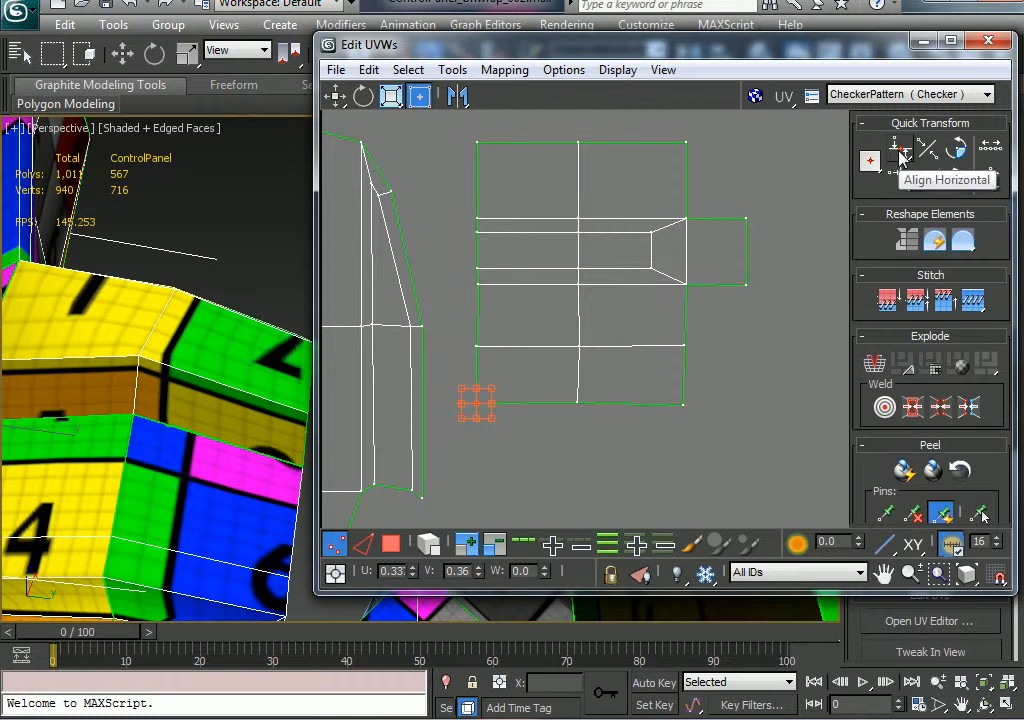
Select the two top faces of the raised rim on the model together with their narrow bevel faces
alt+middle_drag(220, 472, 80, 458)
alt+middle_drag(190, 335, 195, 372)
click(391, 544)
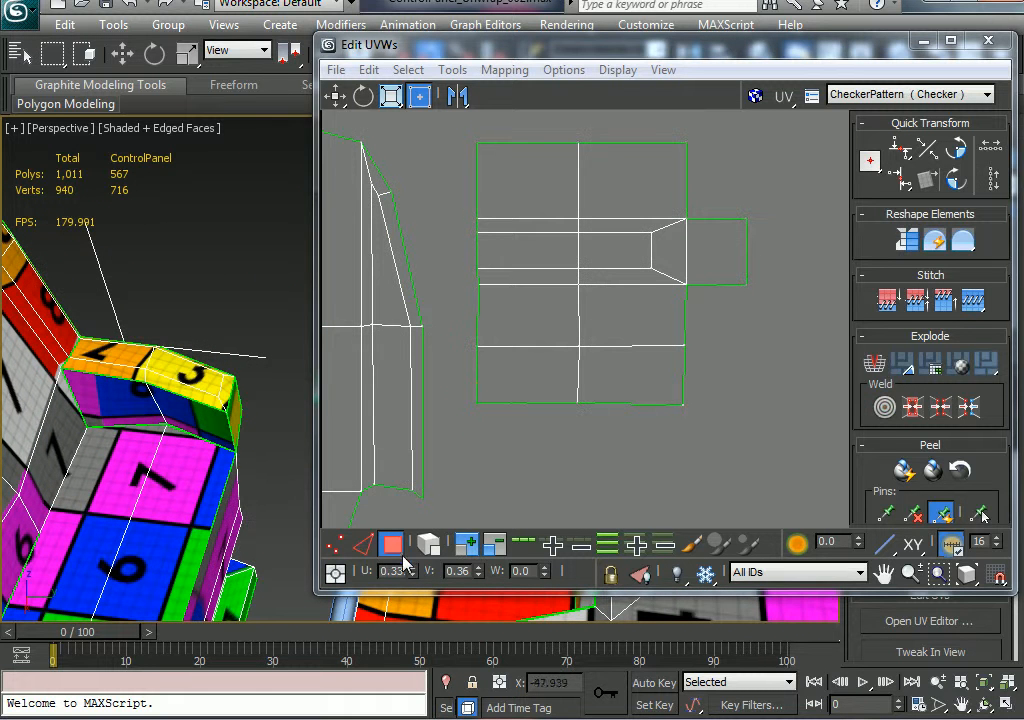
click(122, 352)
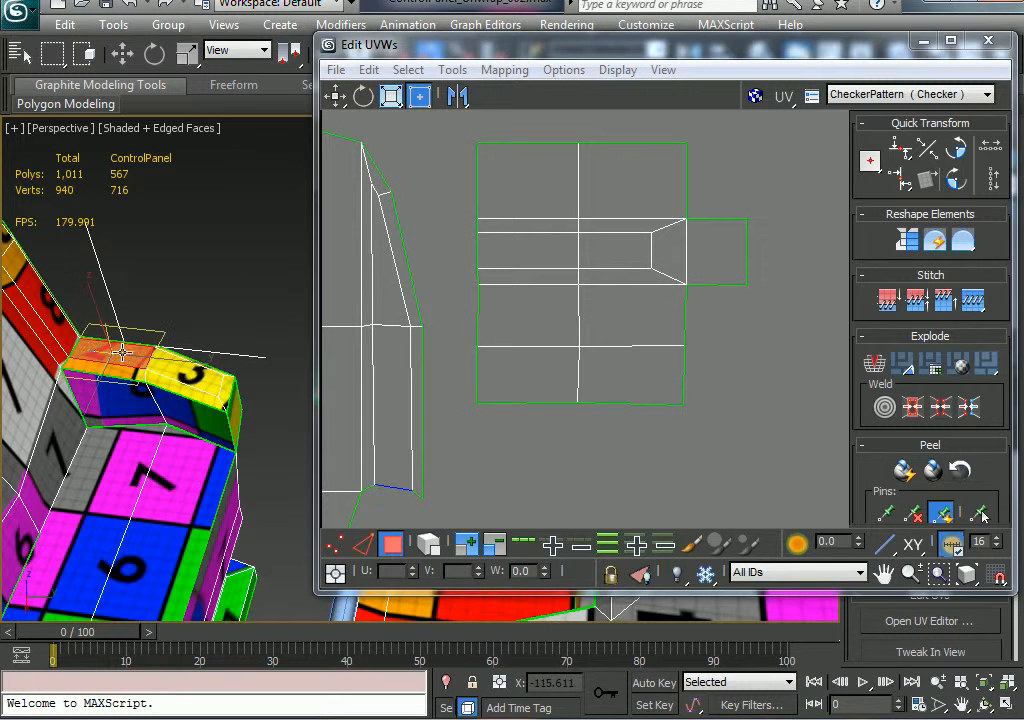
ctrl+click(180, 372)
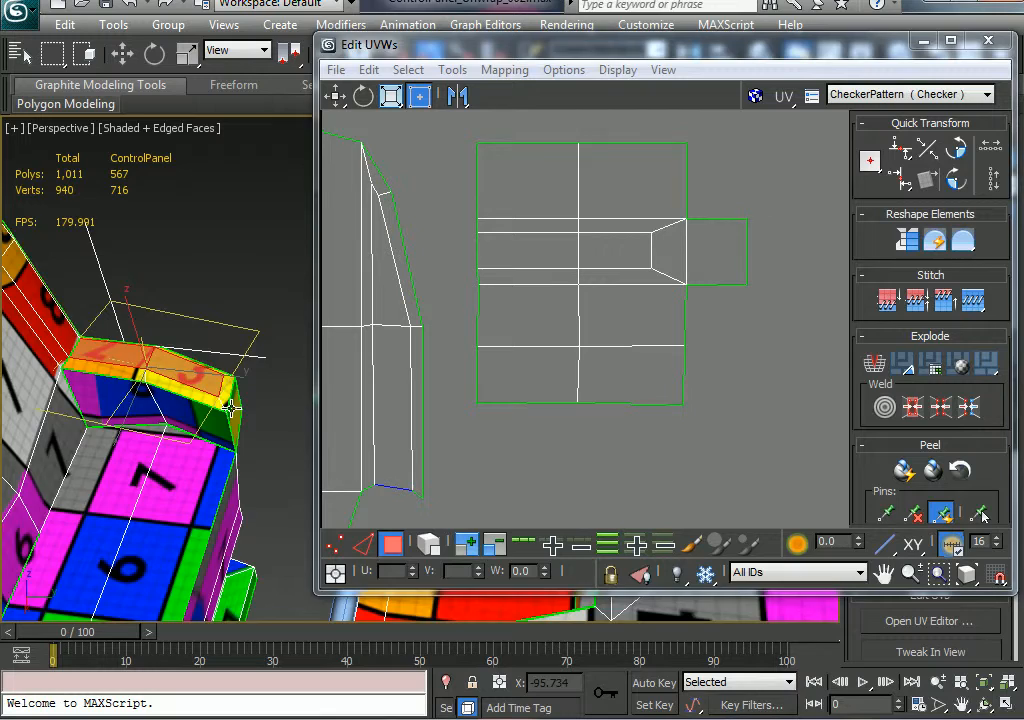
alt+middle_drag(230, 408, 270, 455)
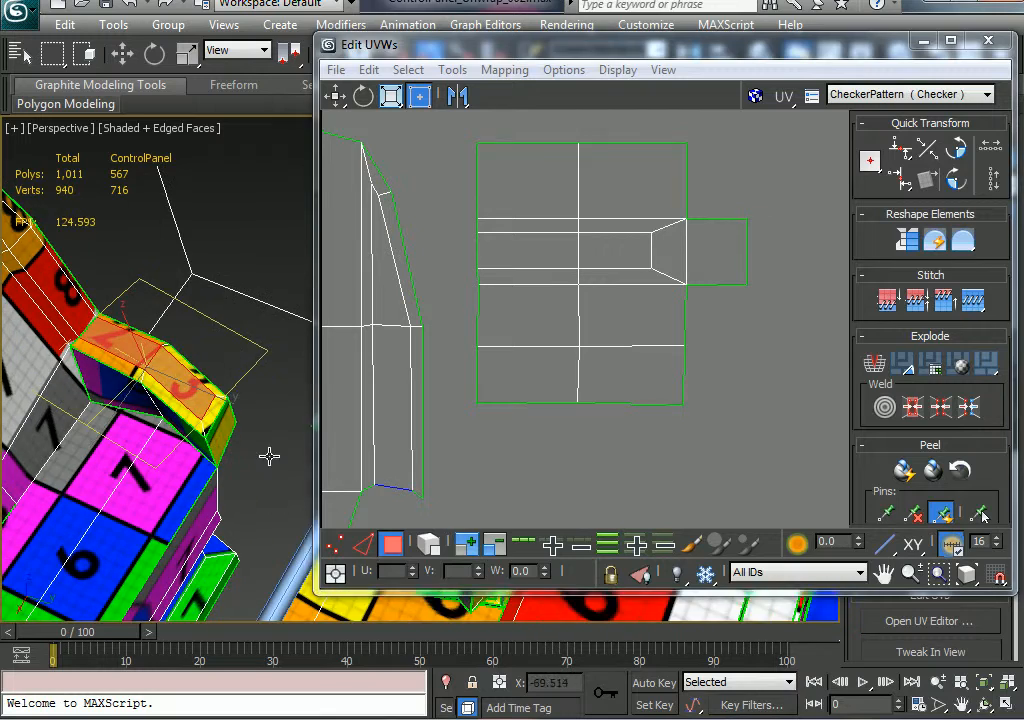
click(467, 545)
alt+middle_drag(213, 428, 117, 390)
scroll(117, 401, up, 5)
scroll(117, 401, down, 5)
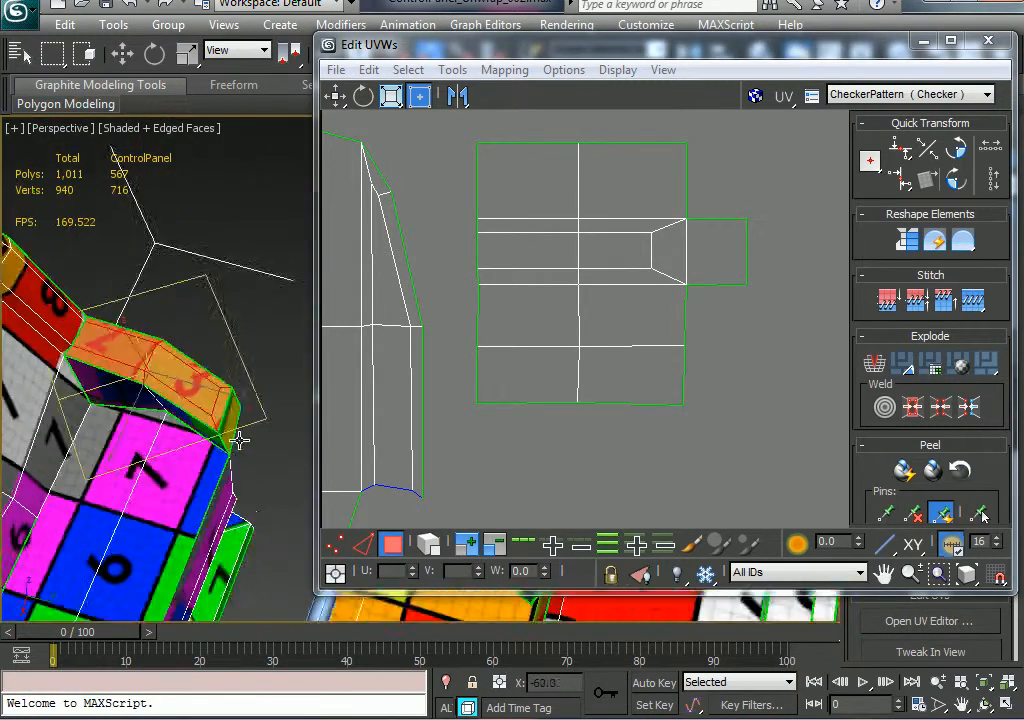
Move and narrow the Edit UVWs window to expose the command panel, and locate the selected rim faces in the UV layout
drag(728, 61, 669, 58)
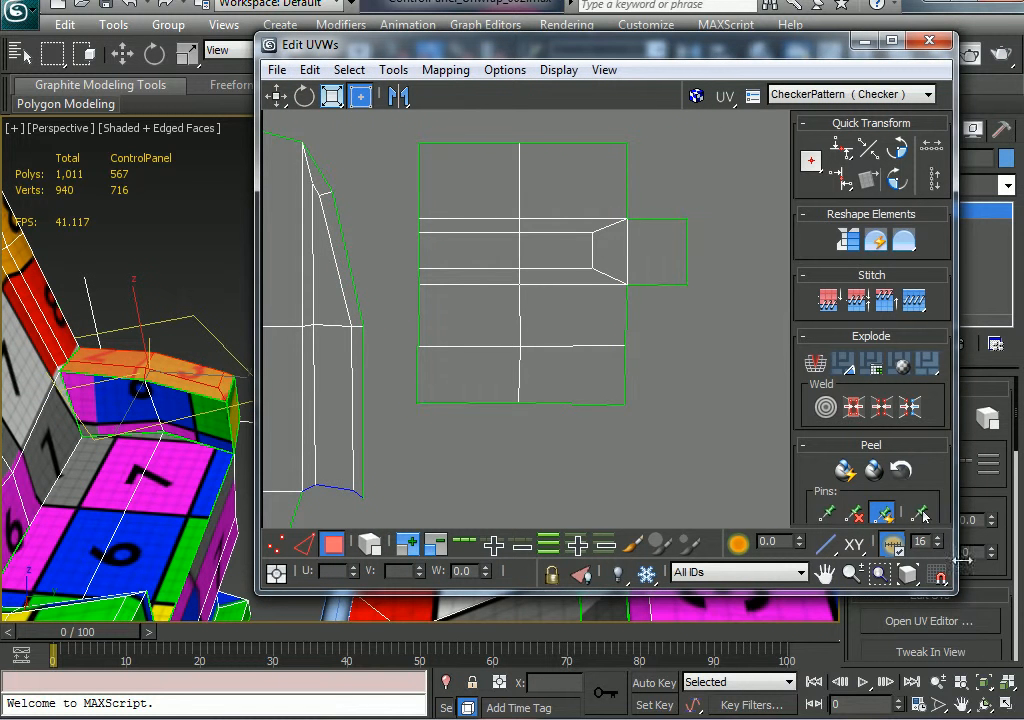
drag(965, 597, 845, 602)
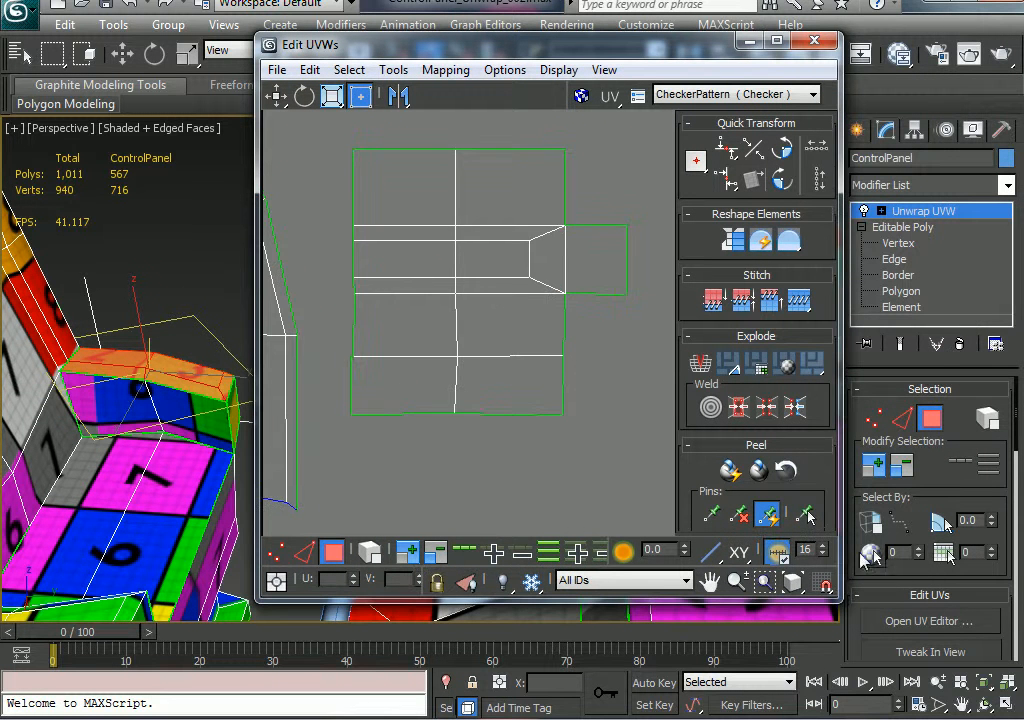
scroll(623, 380, down, 3)
middle_drag(623, 380, 540, 380)
scroll(510, 275, down, 1)
scroll(505, 265, down, 2)
middle_drag(403, 348, 360, 451)
scroll(360, 451, down, 1)
middle_drag(528, 343, 333, 251)
middle_drag(435, 278, 514, 345)
scroll(443, 279, down, 1)
scroll(457, 330, up, 2)
scroll(485, 326, up, 1)
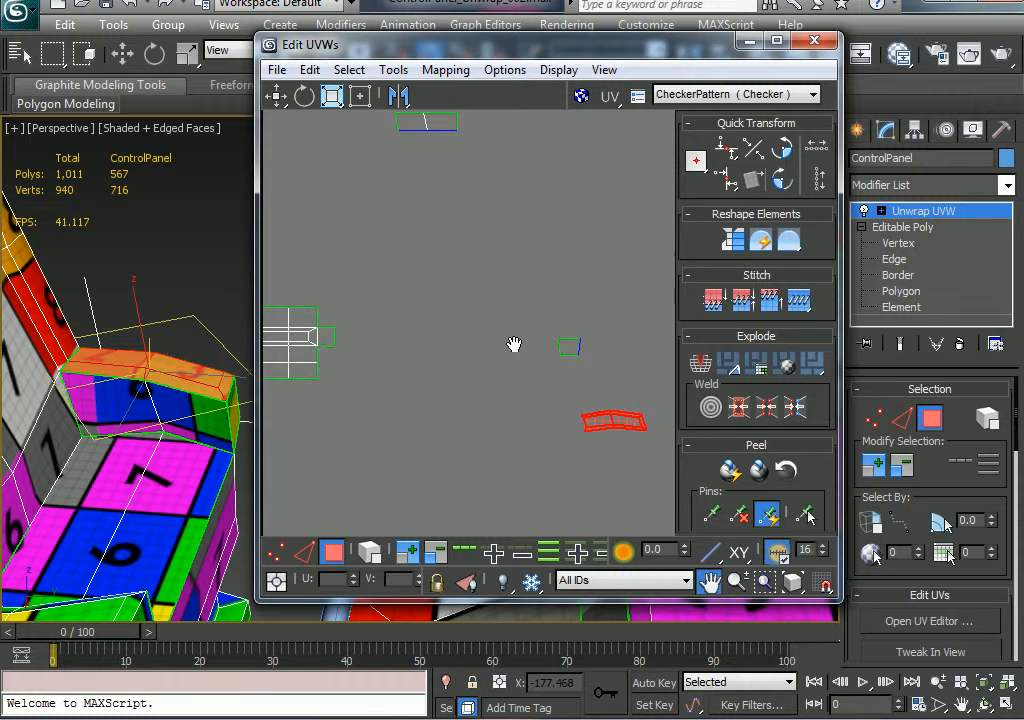
scroll(514, 344, down, 3)
scroll(512, 400, down, 2)
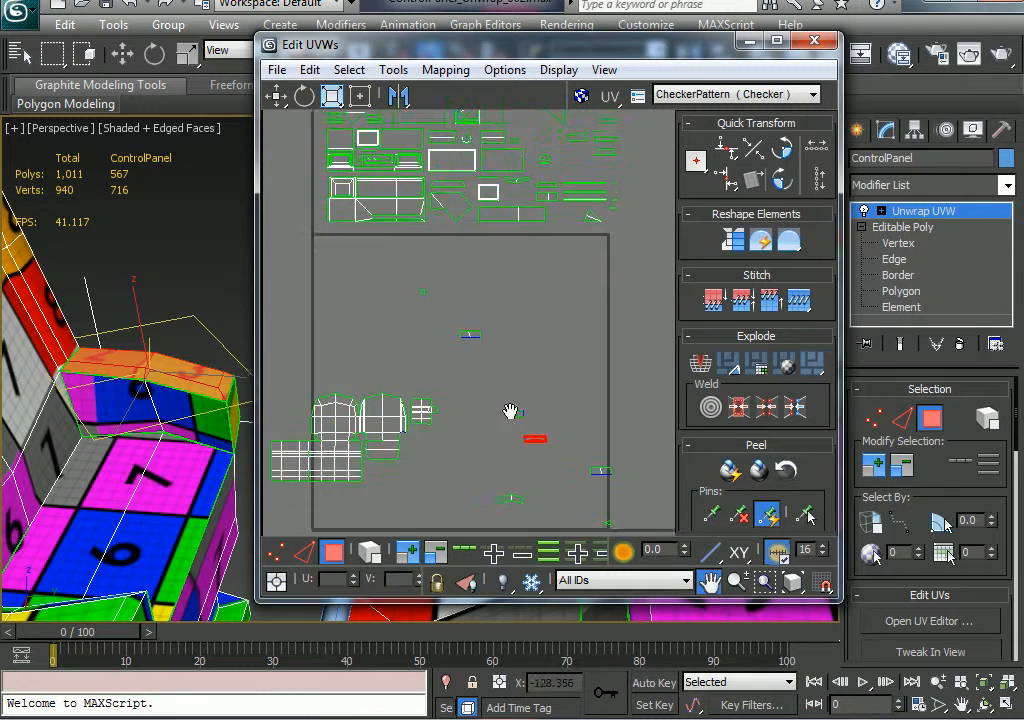
middle_drag(511, 411, 492, 336)
scroll(491, 334, up, 1)
scroll(489, 332, up, 3)
middle_drag(446, 297, 425, 224)
scroll(592, 350, up, 1)
middle_drag(530, 300, 464, 288)
scroll(521, 324, up, 1)
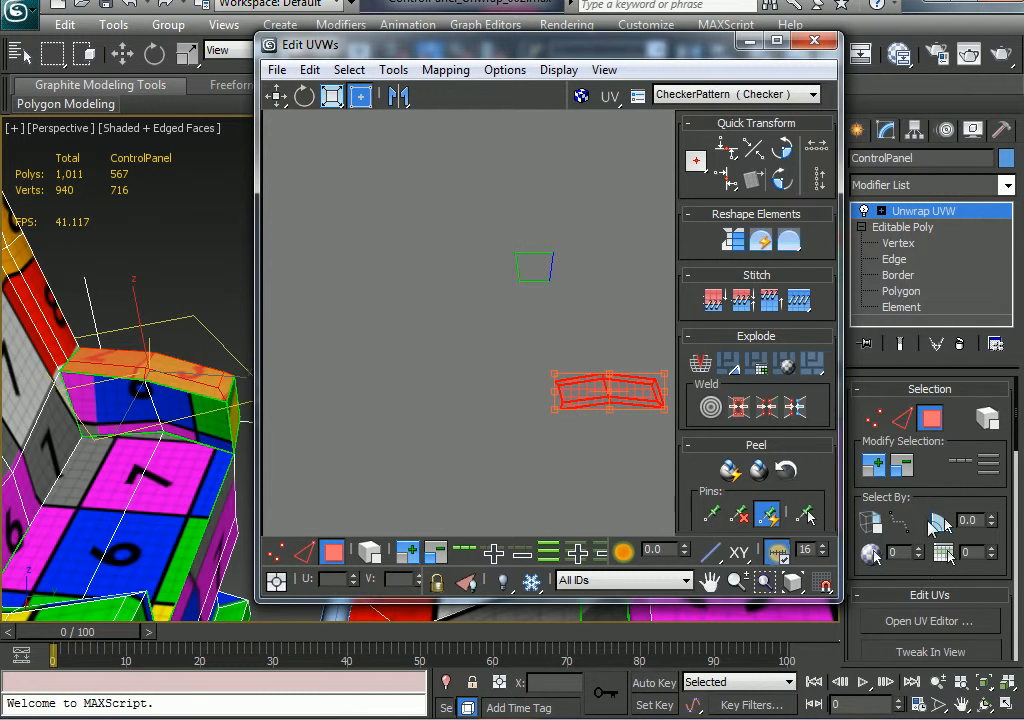
Try a planar map projection on the selected rim faces and compare the resulting shell with the model
drag(949, 514, 940, 287)
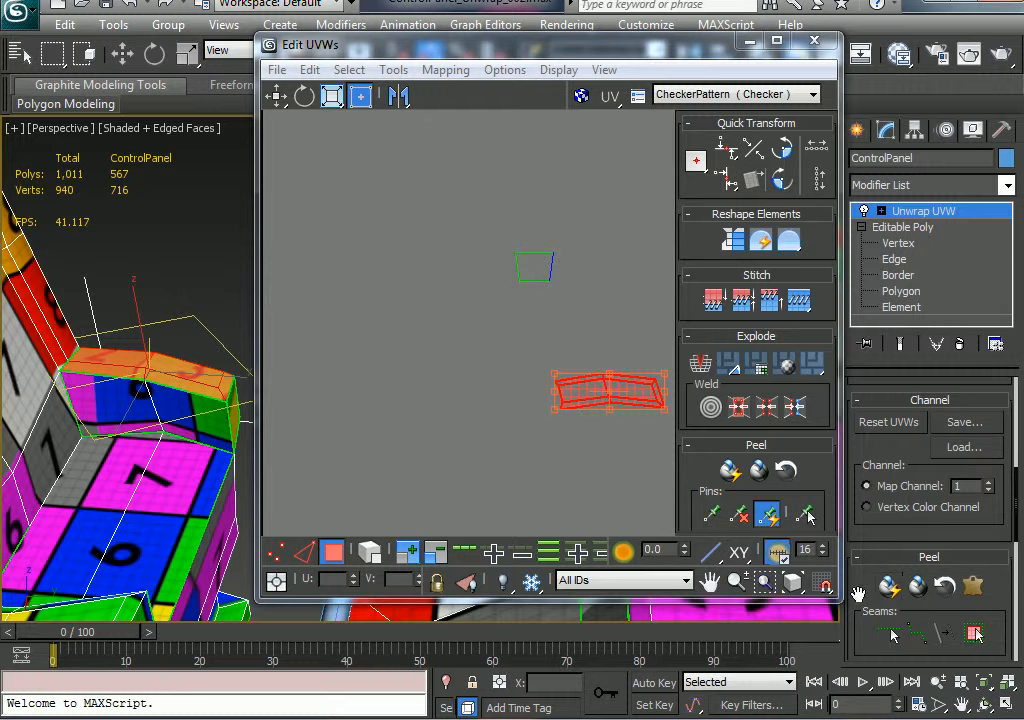
drag(857, 594, 859, 330)
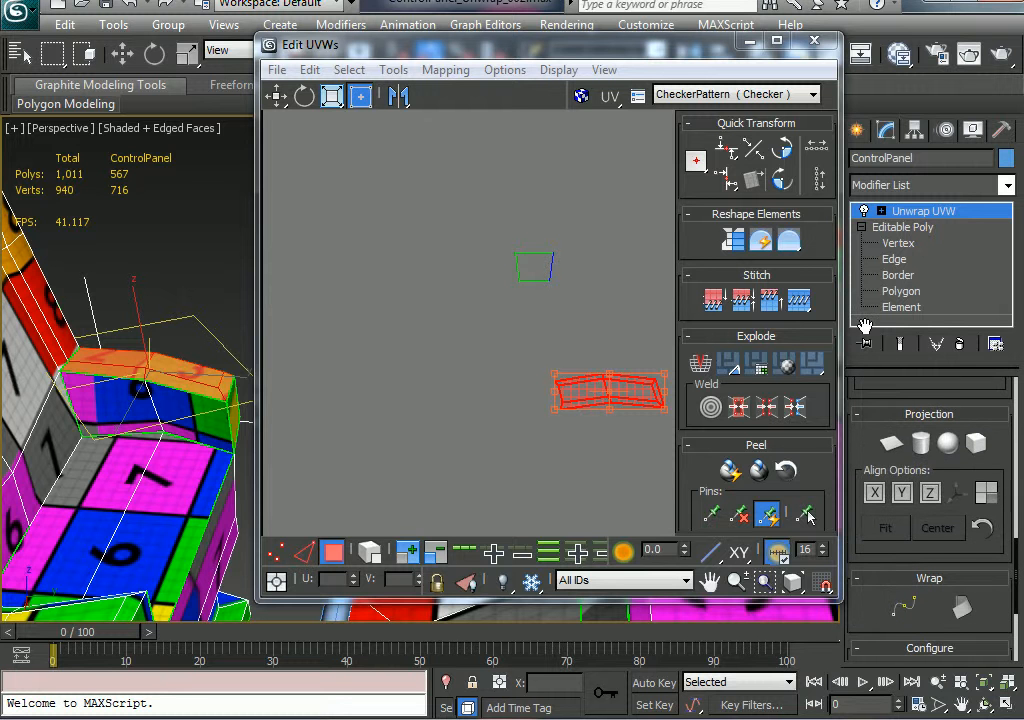
click(891, 443)
scroll(517, 350, down, 5)
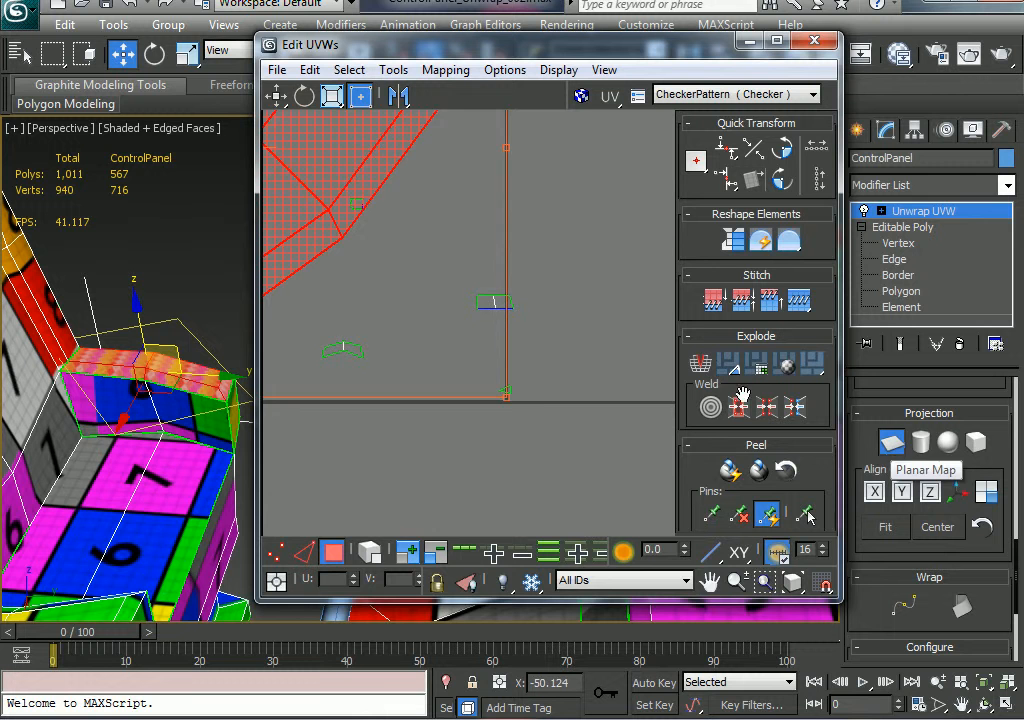
scroll(571, 373, down, 2)
middle_drag(610, 371, 628, 422)
scroll(633, 424, down, 2)
scroll(510, 327, up, 2)
middle_drag(434, 309, 501, 323)
scroll(137, 366, up, 3)
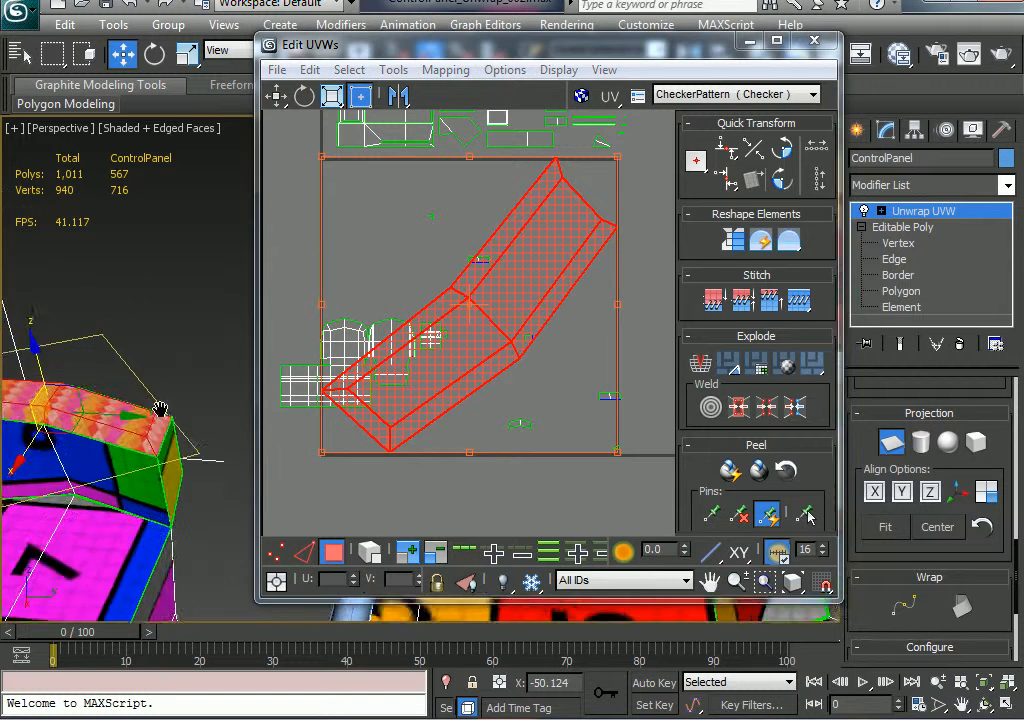
middle_drag(222, 362, 366, 420)
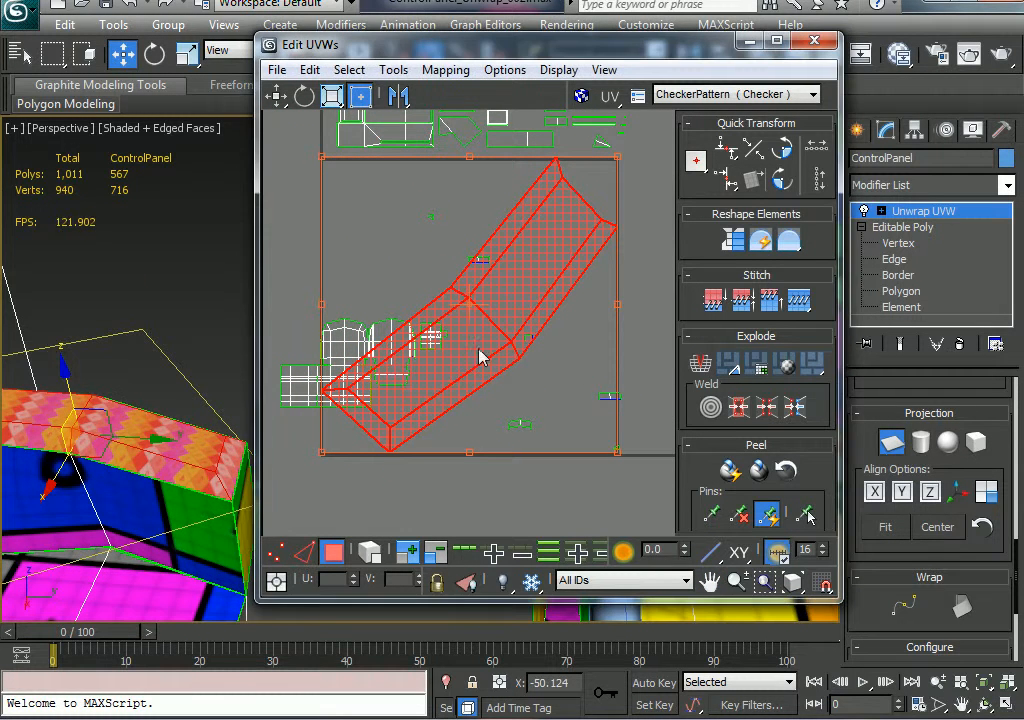
alt+middle_drag(203, 482, 186, 455)
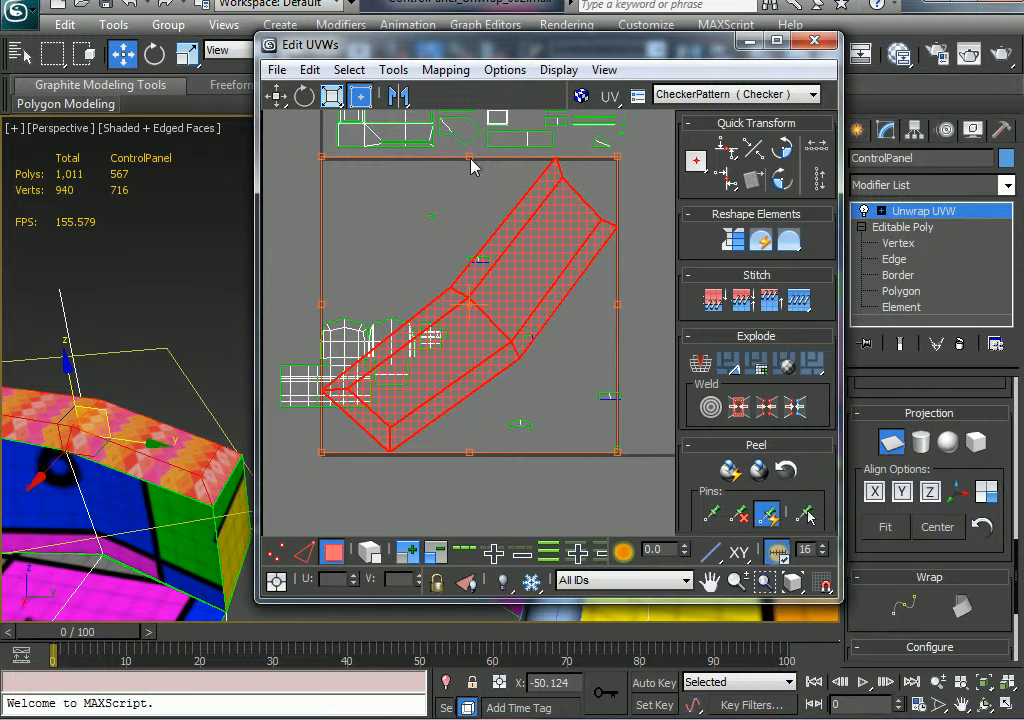
click(890, 441)
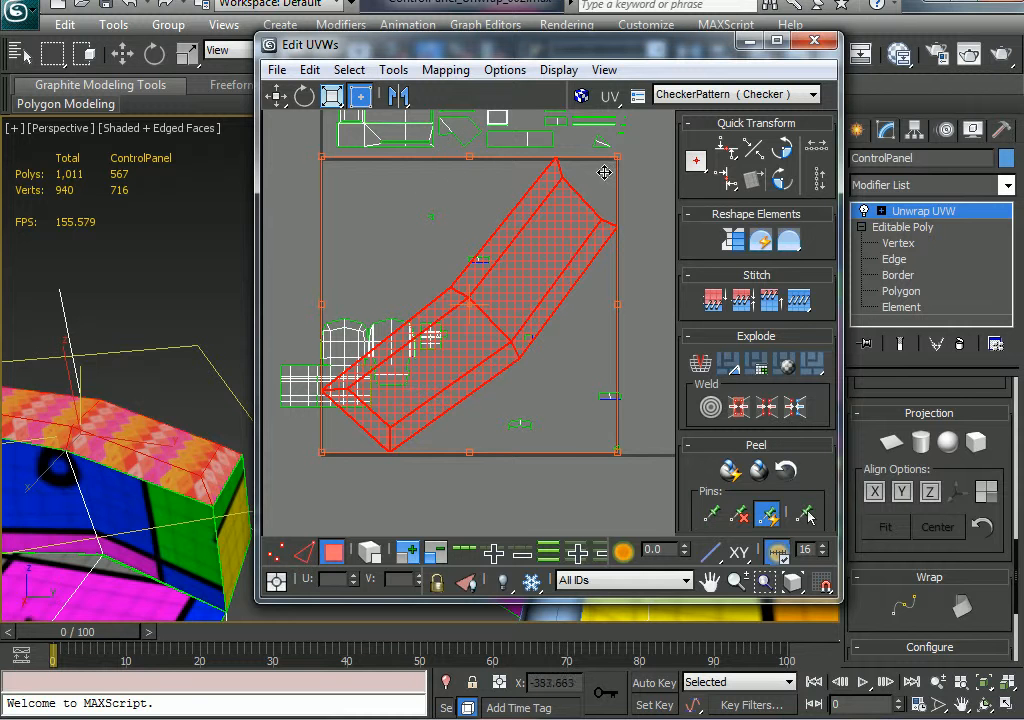
Try scaling down the planar-mapped rim shell, and undo both the scaling and the projection
drag(617, 157, 352, 519)
key(ctrl+z)
key(ctrl+z)
key(ctrl+z)
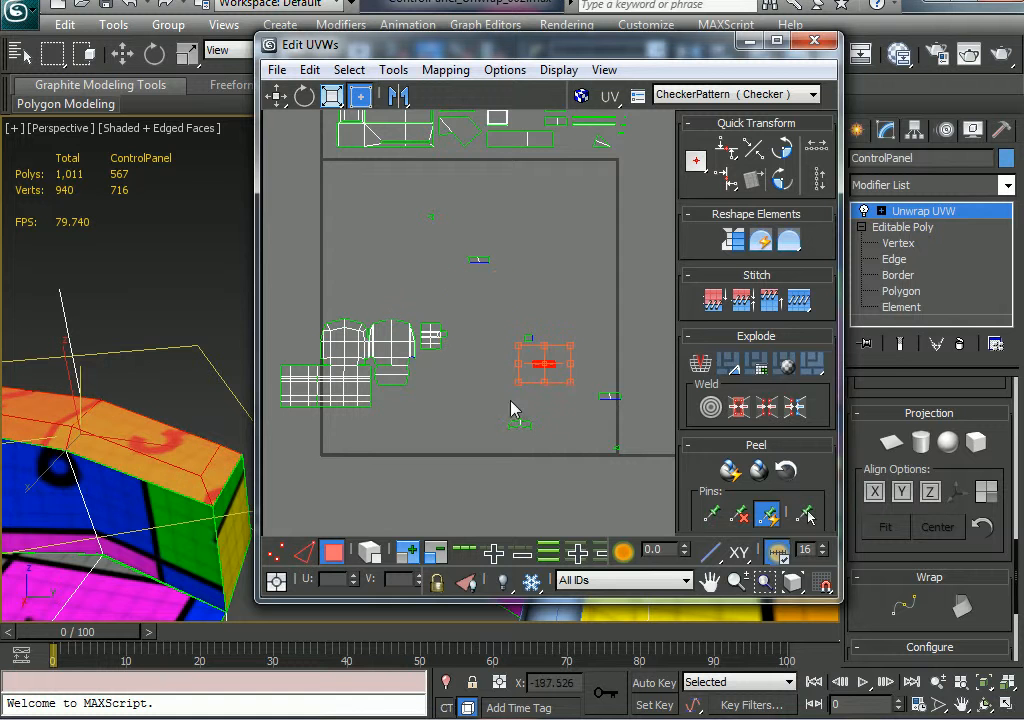
Move the selected rim shell next to the small square shell with the side tab
scroll(511, 409, up, 5)
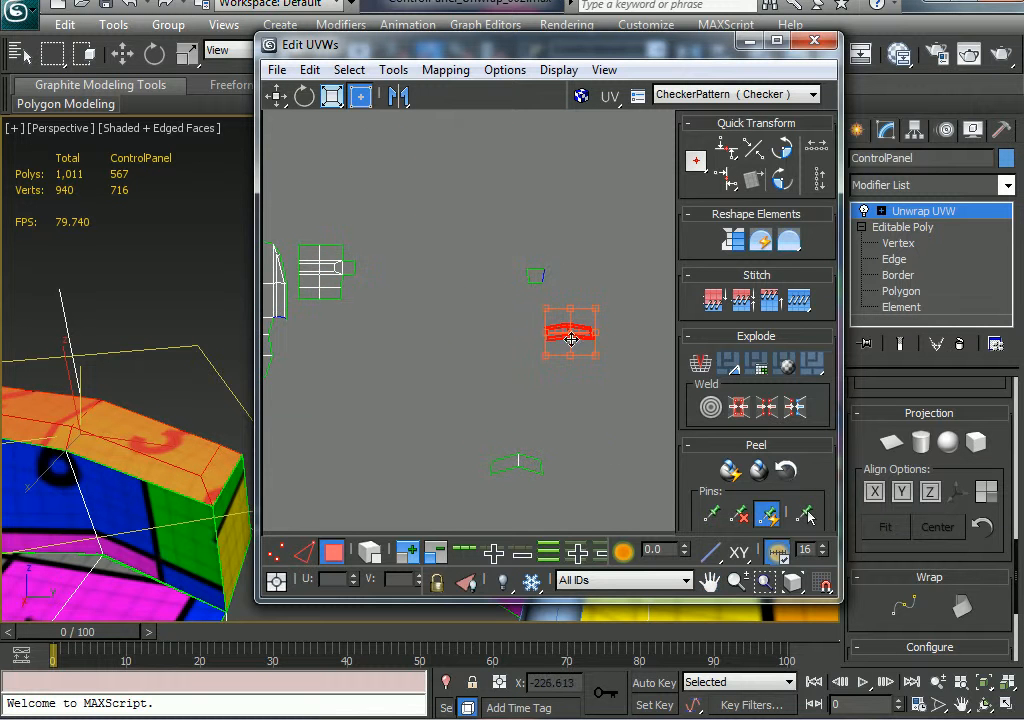
drag(562, 339, 381, 272)
scroll(381, 272, up, 2)
middle_drag(381, 272, 465, 360)
scroll(465, 360, up, 3)
middle_drag(465, 360, 558, 277)
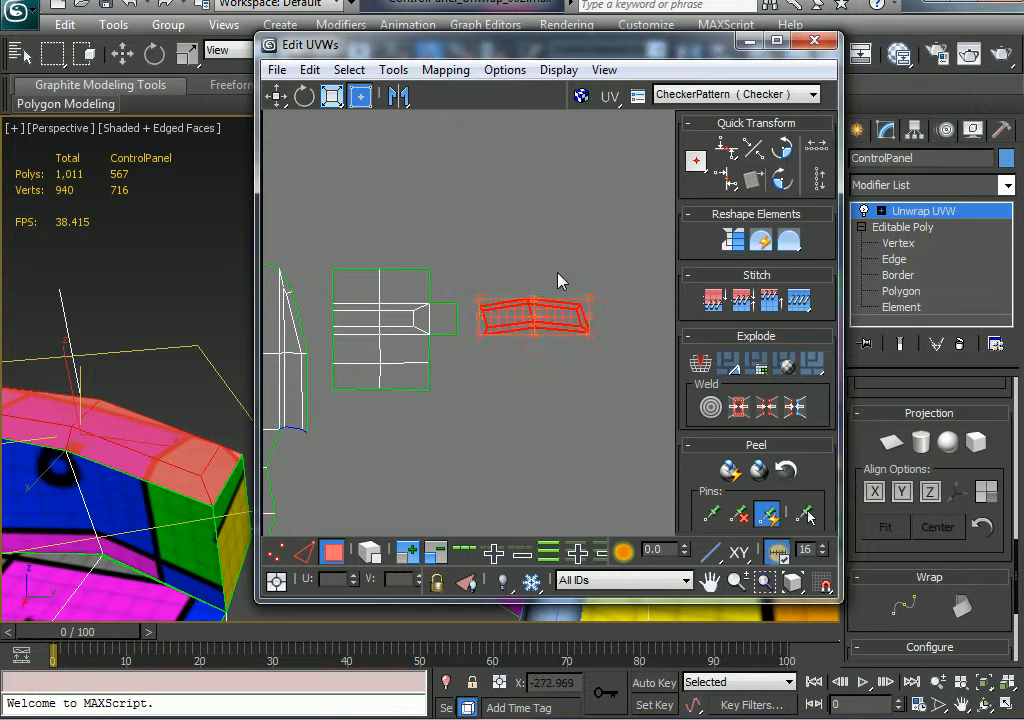
Stitch the adjoining geometry onto both halves of the rim shell's upper edge
click(558, 275)
click(305, 556)
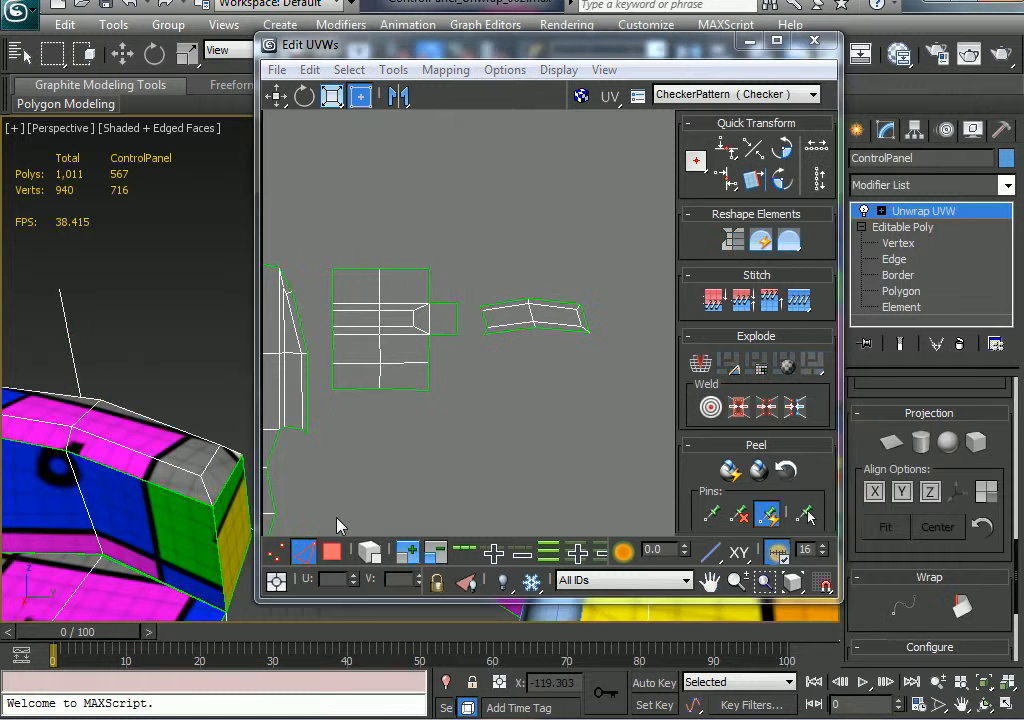
right_click(493, 304)
click(451, 389)
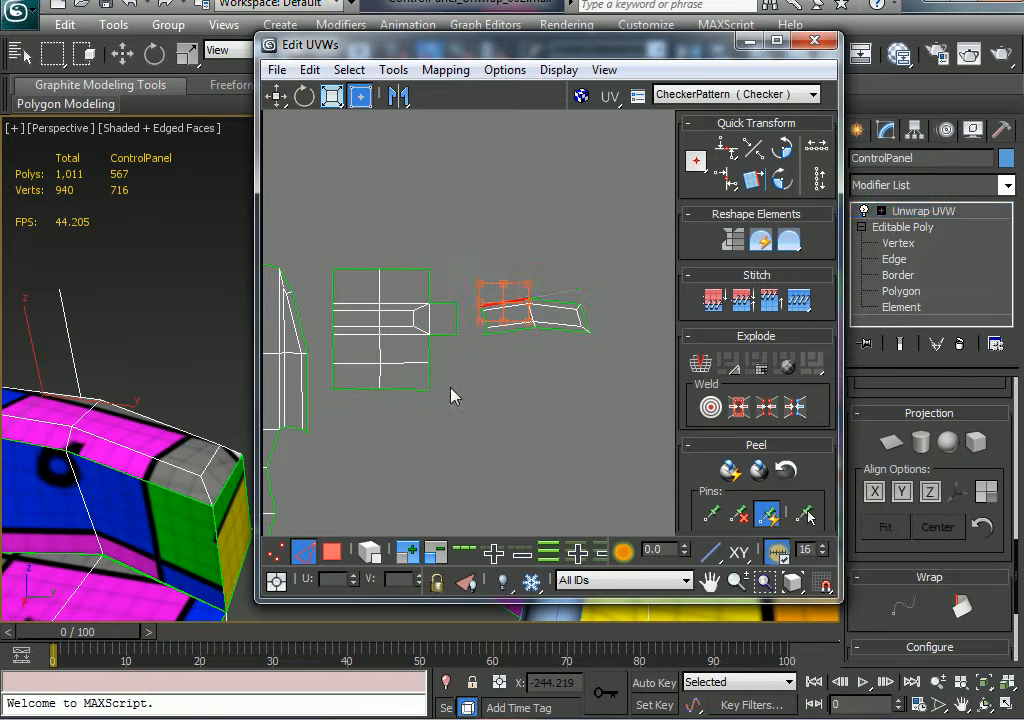
right_click(555, 297)
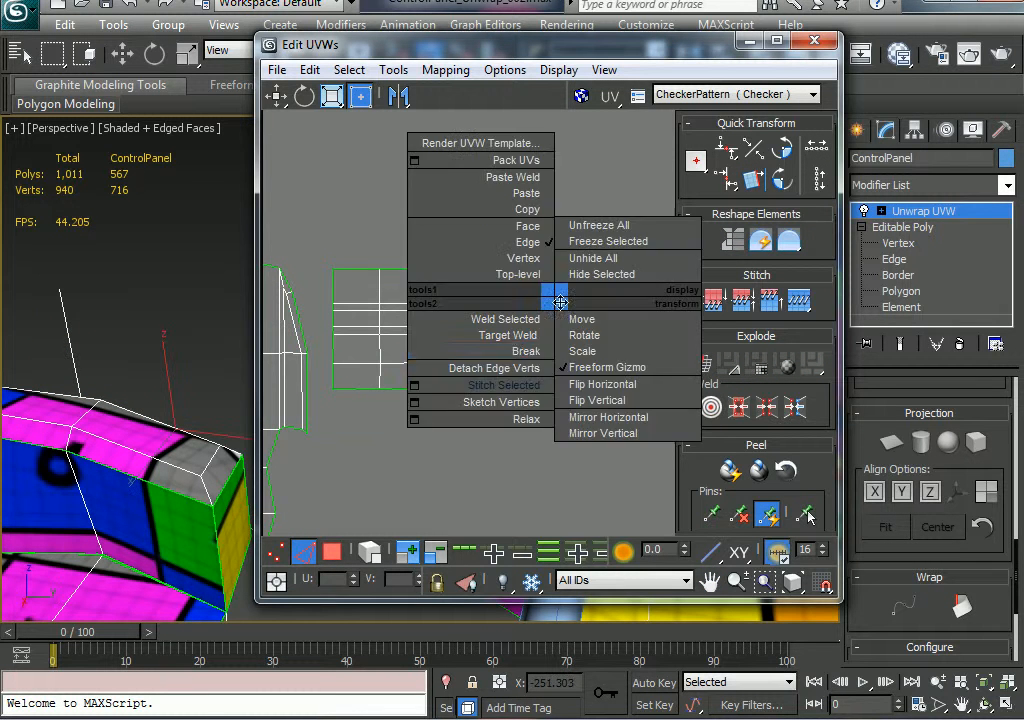
click(520, 384)
Stitch the adjoining front faces and the small end face onto the rim shell's lower and side edges
click(557, 329)
right_click(552, 326)
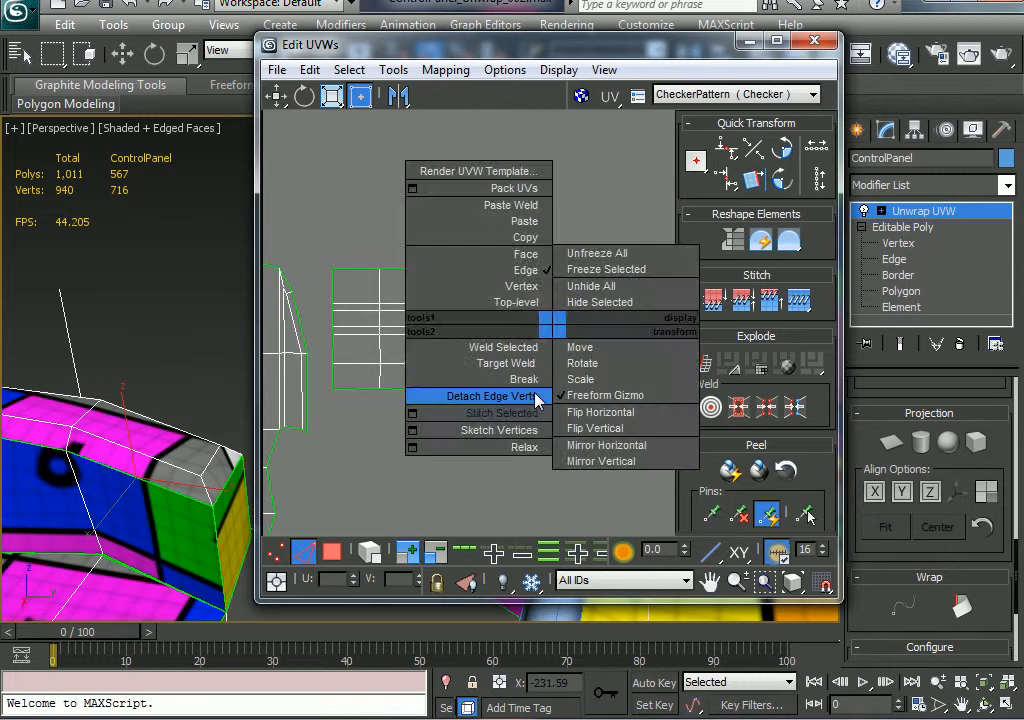
click(528, 412)
right_click(510, 340)
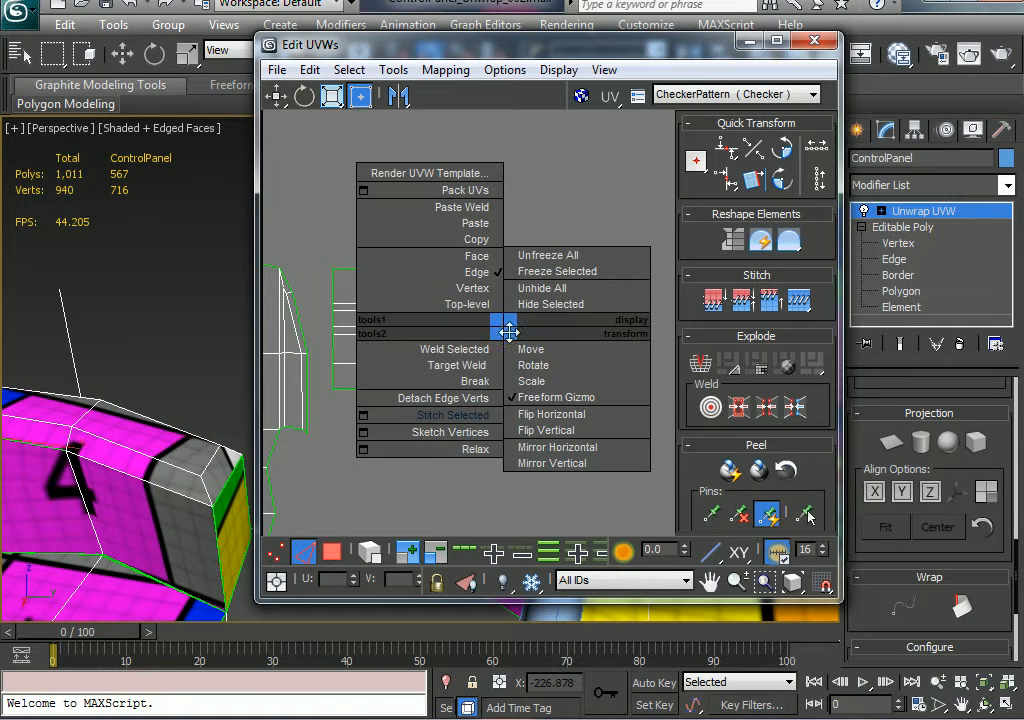
click(471, 413)
right_click(584, 310)
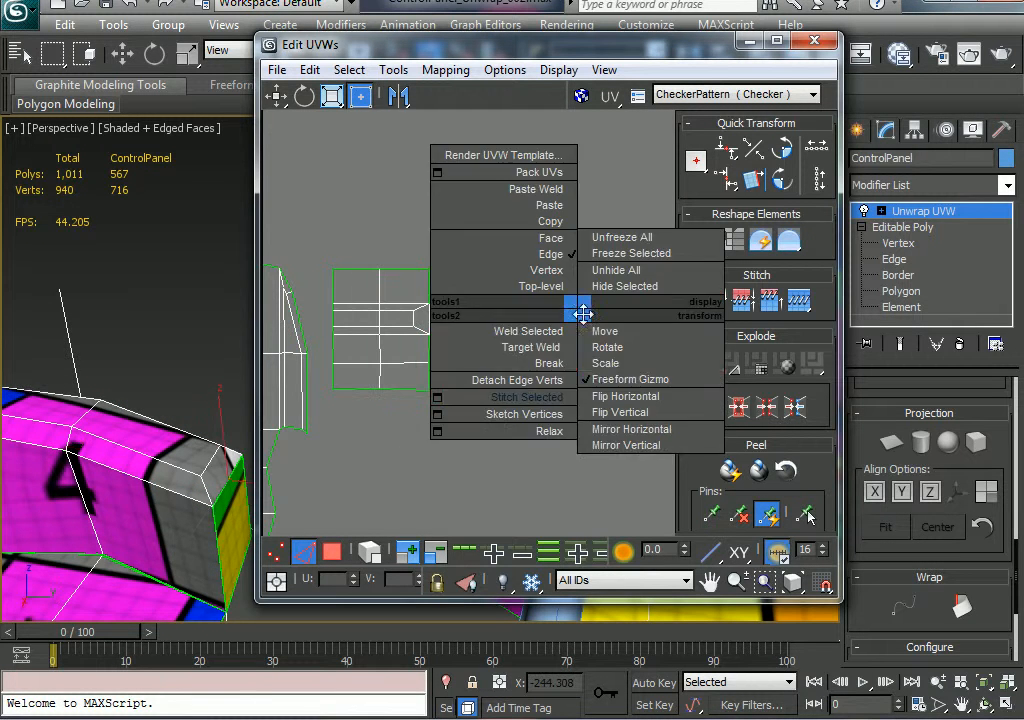
click(478, 389)
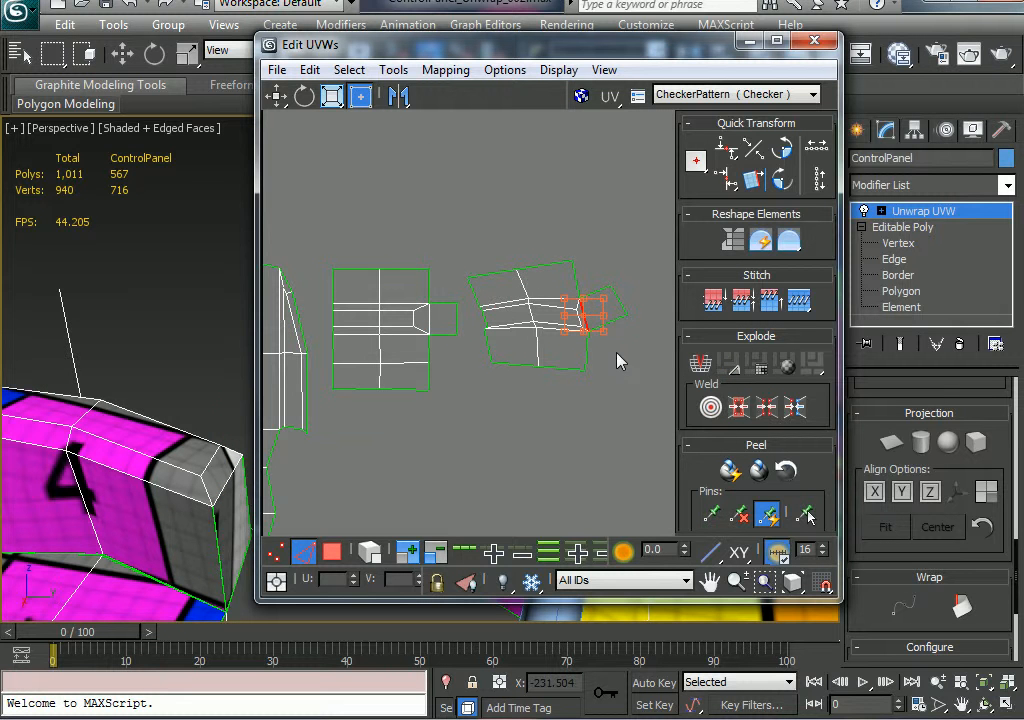
click(617, 353)
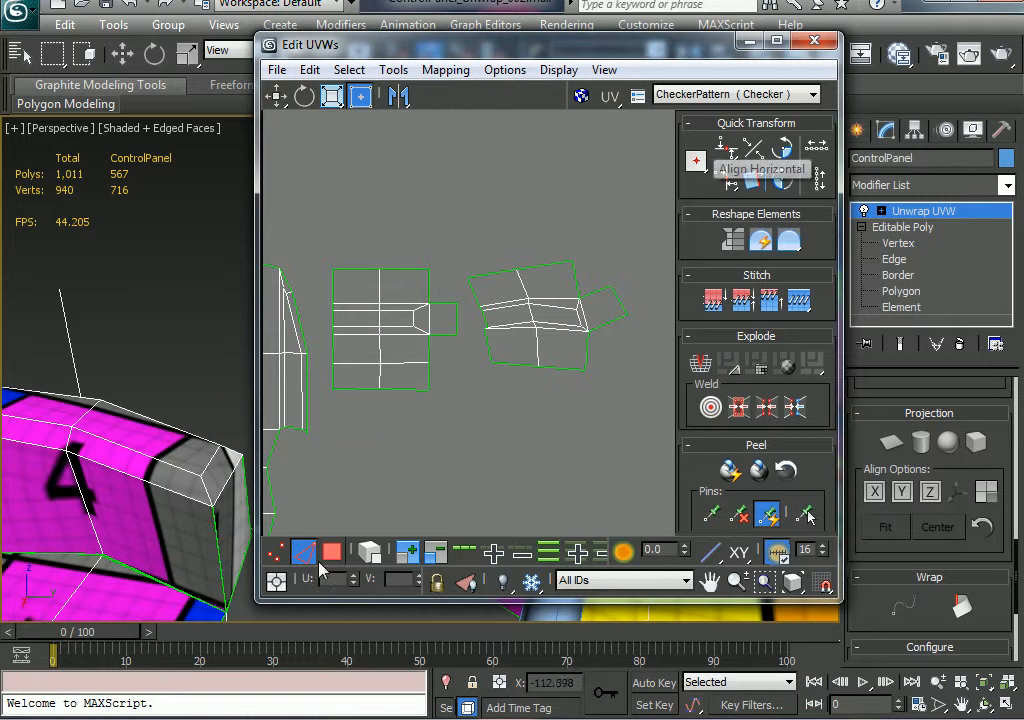
Stitch the next row of adjoining faces onto both halves of the rim shell's upper edge
click(275, 551)
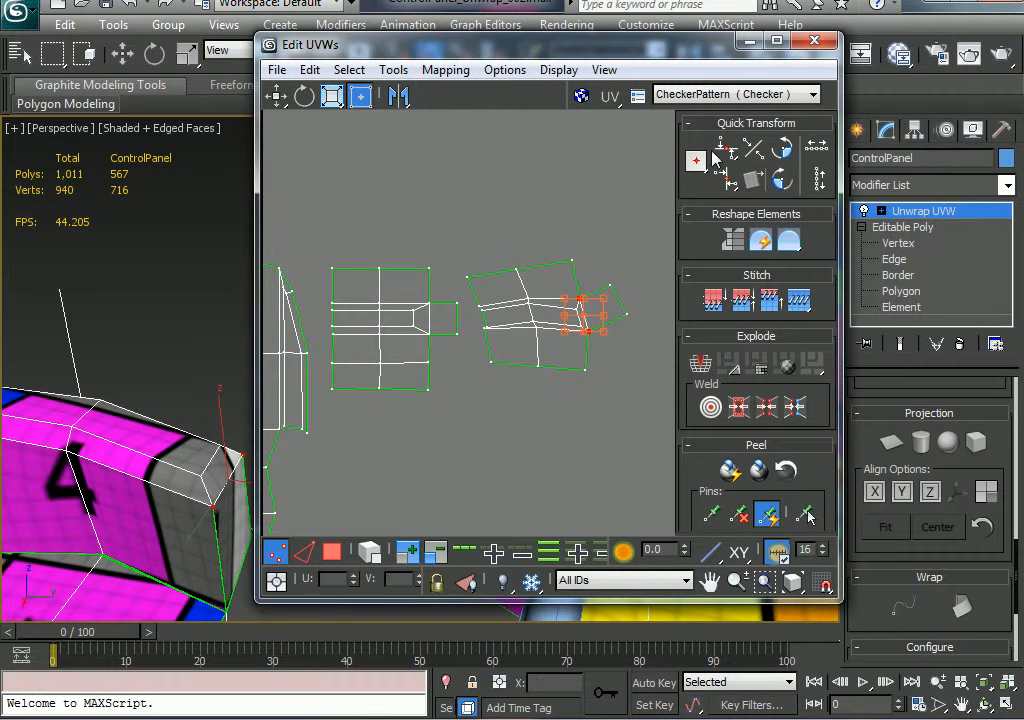
middle_drag(487, 361, 641, 225)
scroll(641, 225, down, 3)
middle_drag(450, 369, 540, 348)
scroll(135, 544, down, 3)
middle_drag(135, 544, 128, 383)
middle_drag(217, 594, 200, 473)
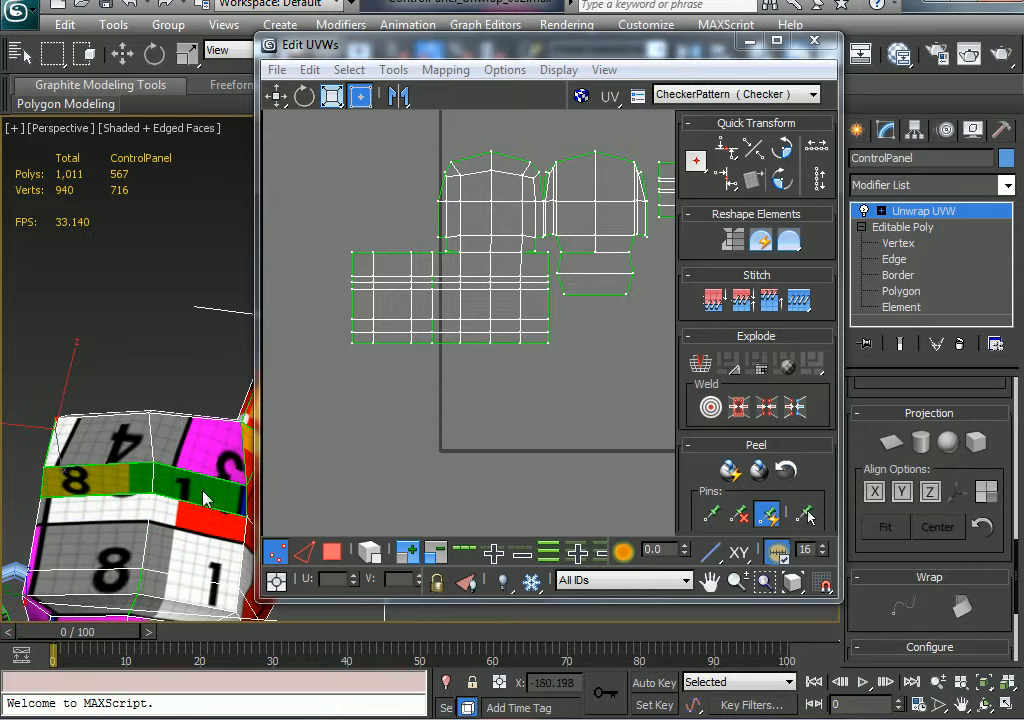
key(2)
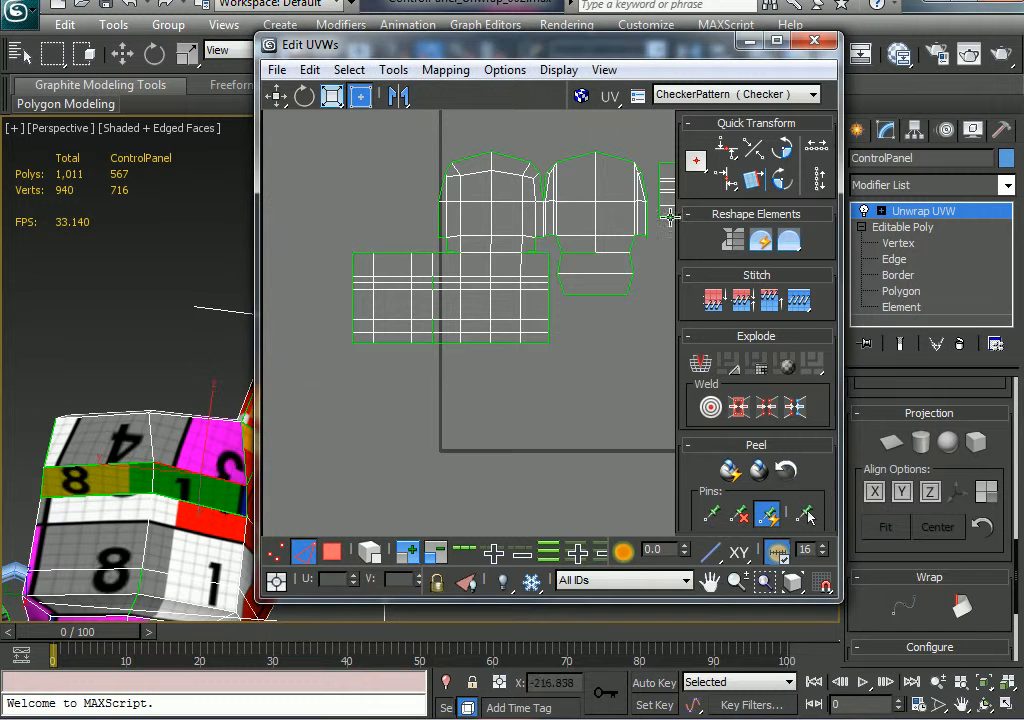
middle_drag(643, 220, 414, 281)
scroll(526, 247, up, 2)
middle_drag(526, 247, 538, 347)
scroll(507, 285, up, 3)
click(509, 317)
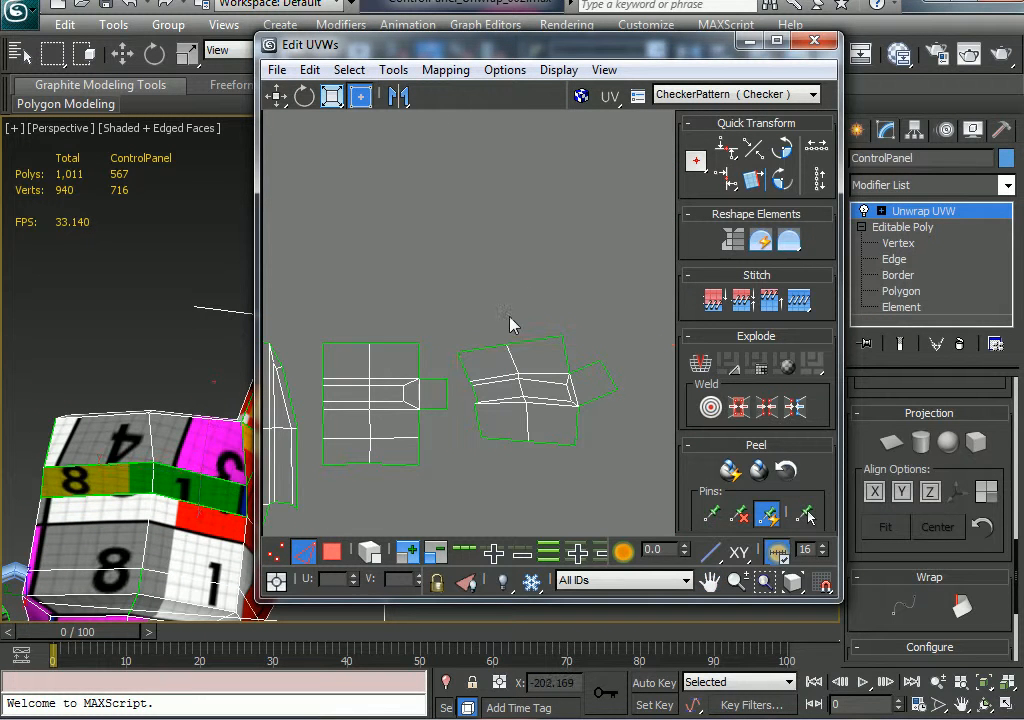
right_click(490, 348)
click(400, 430)
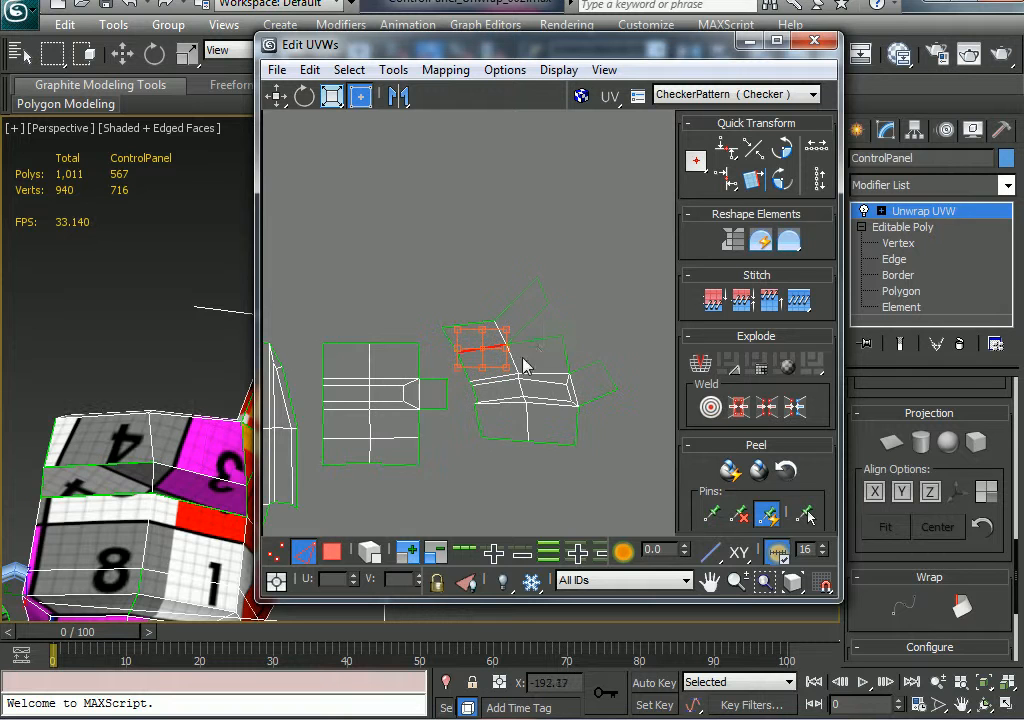
right_click(537, 349)
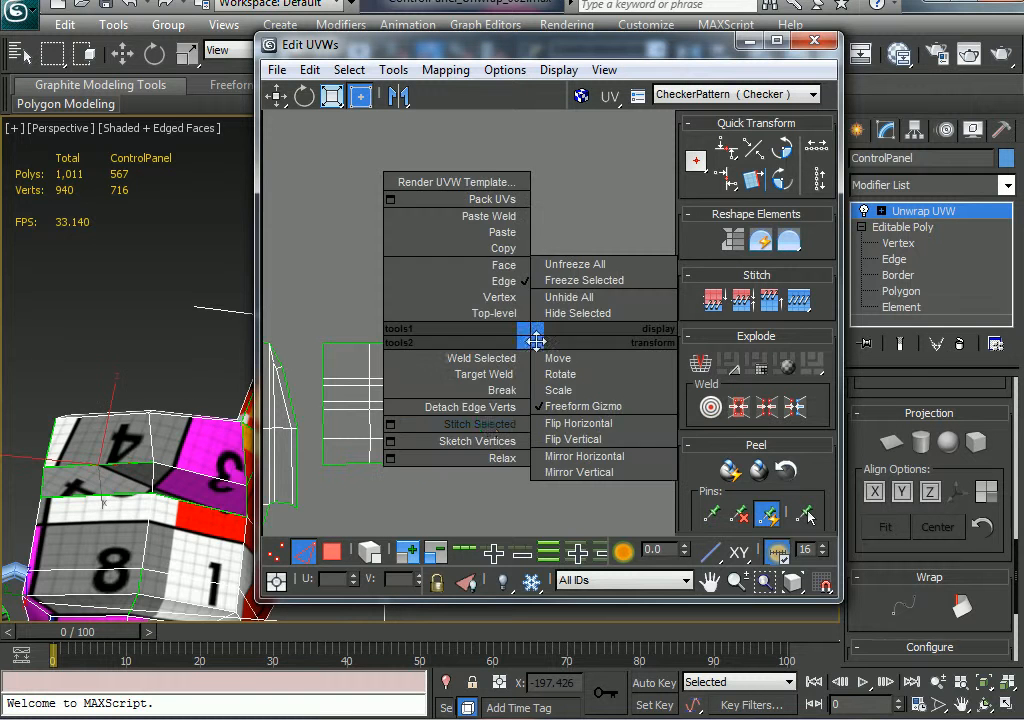
click(488, 426)
Examine where the bottom edge of the rounded shell's lower flap adjoins the other UV shells and the model
alt+middle_drag(135, 420, 203, 545)
scroll(183, 464, down, 3)
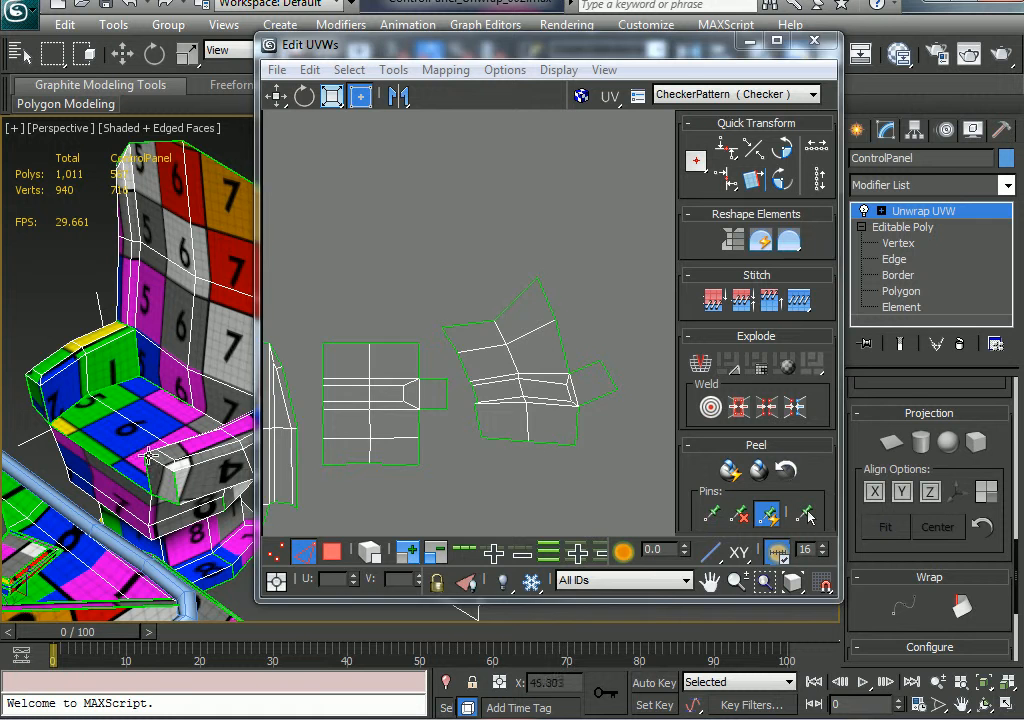
scroll(515, 455, down, 1)
middle_drag(515, 455, 660, 262)
scroll(467, 345, down, 1)
scroll(521, 300, up, 2)
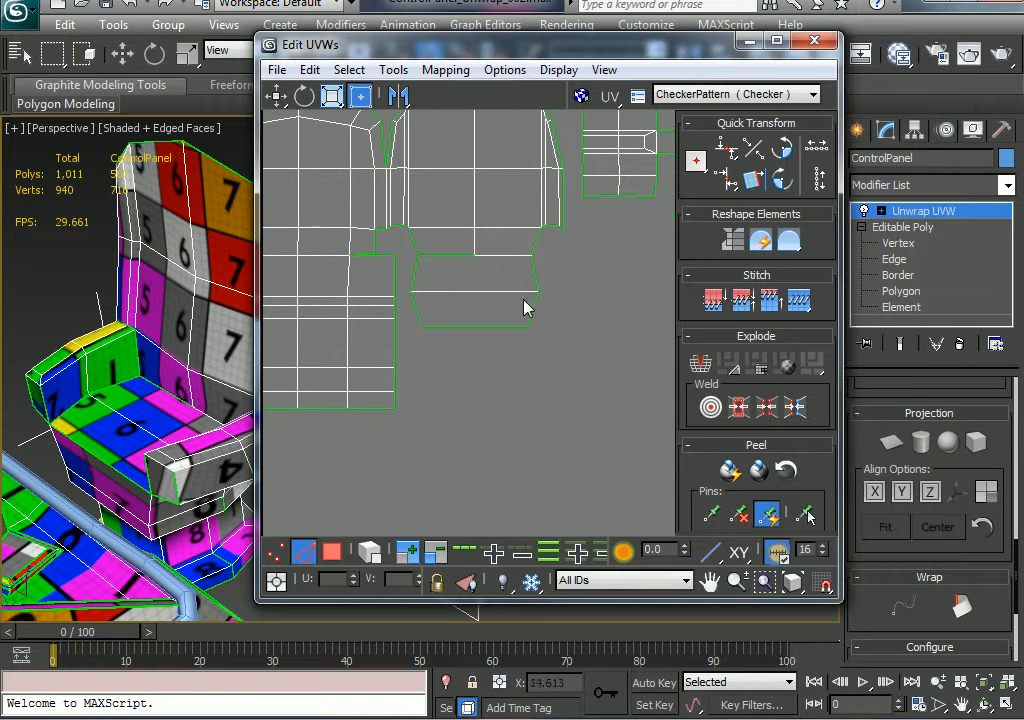
click(111, 468)
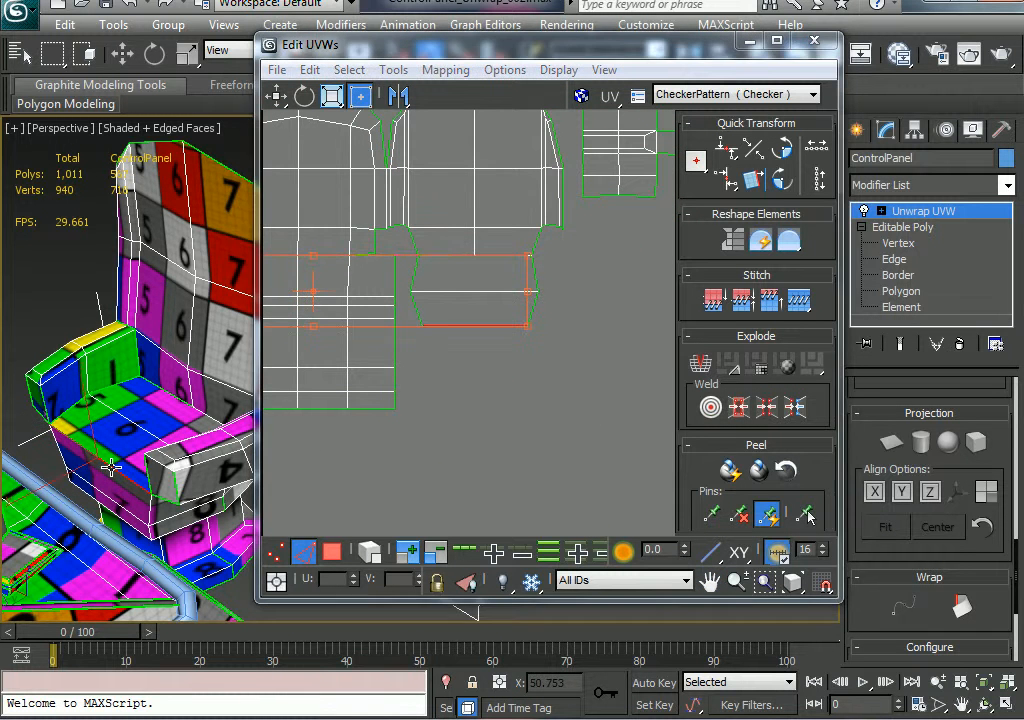
click(507, 357)
click(466, 326)
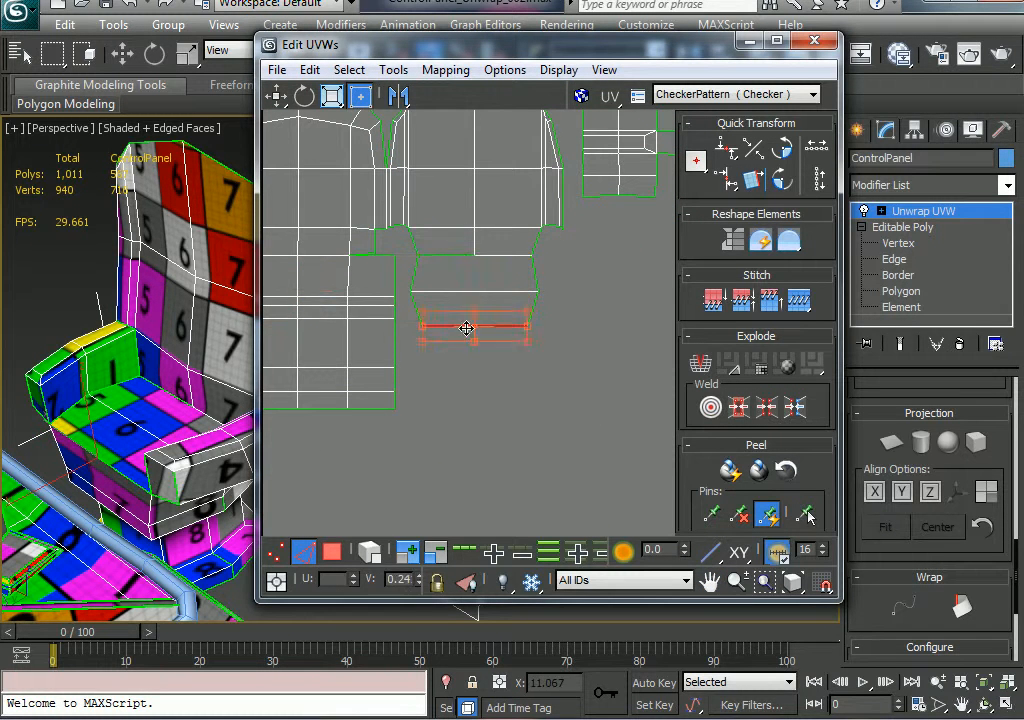
scroll(466, 327, down, 1)
middle_drag(316, 423, 469, 393)
middle_drag(599, 317, 572, 332)
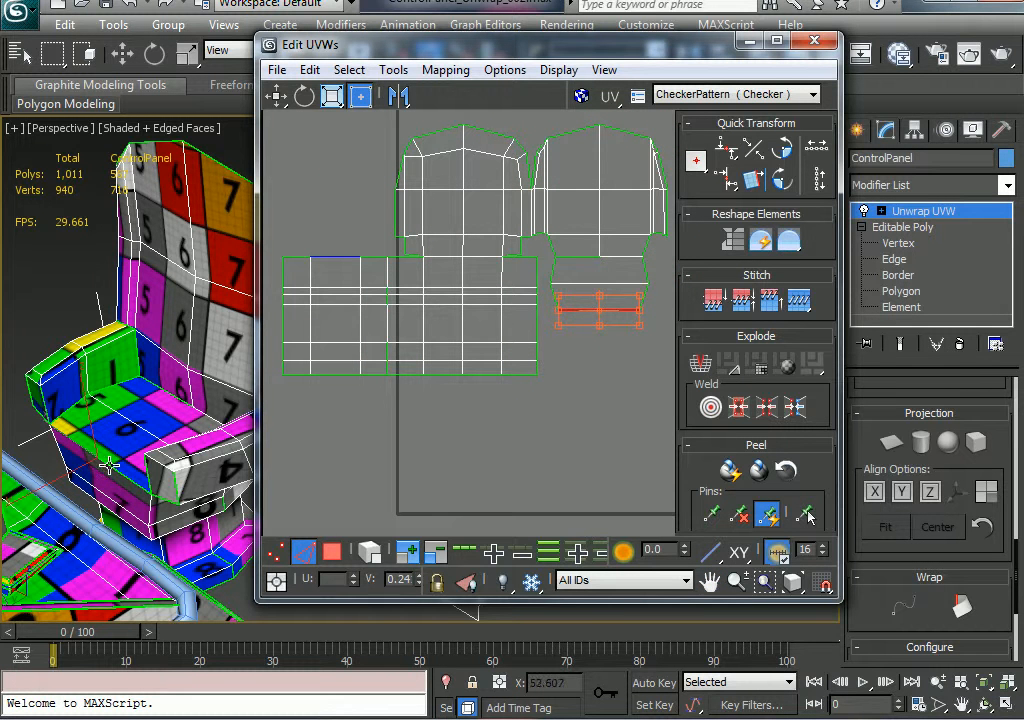
alt+middle_drag(98, 430, 165, 420)
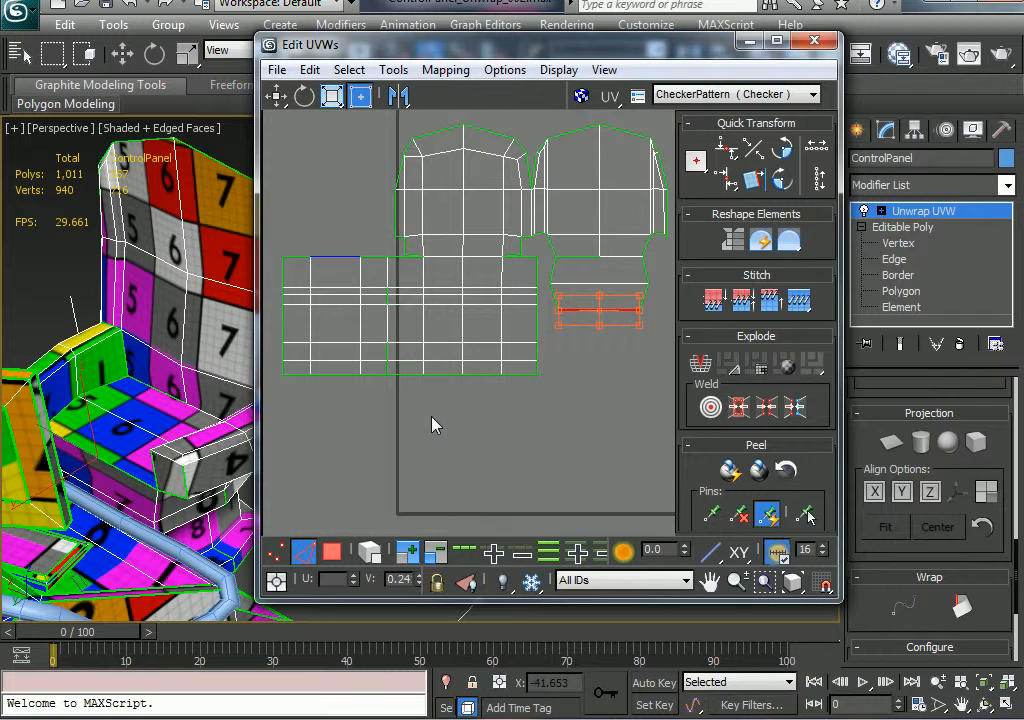
alt+middle_drag(170, 350, 148, 528)
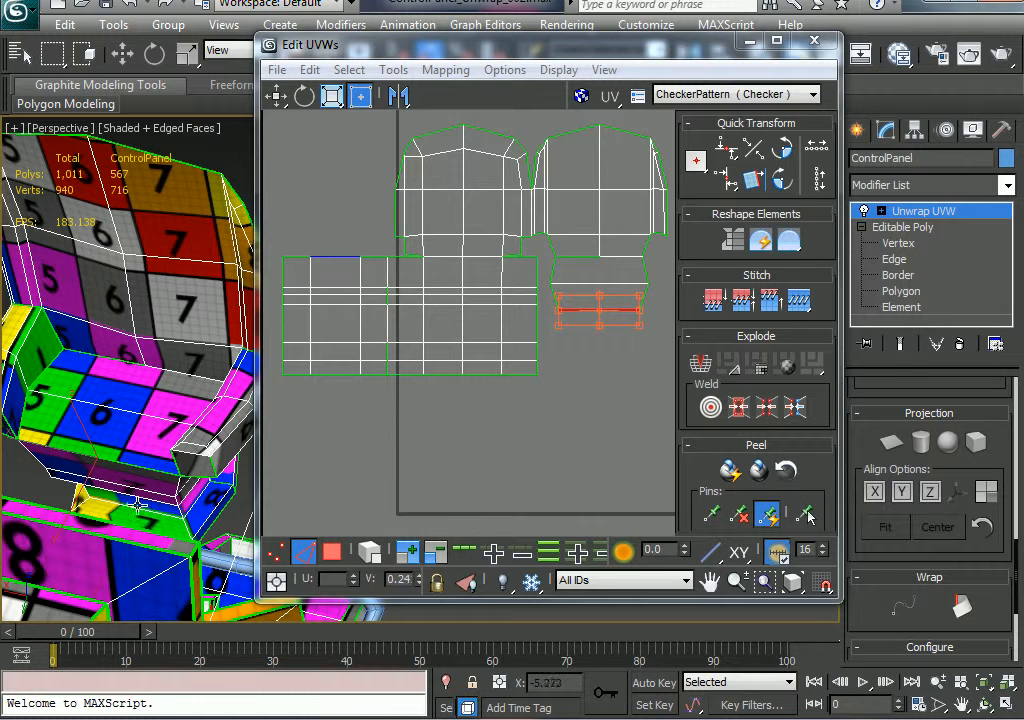
drag(598, 310, 336, 343)
Move the right-hand vertices of the rim shell's top two rows outward and down to even out the stitched faces
scroll(350, 412, down, 1)
middle_drag(497, 456, 402, 464)
scroll(402, 464, down, 1)
scroll(510, 297, down, 1)
middle_drag(510, 297, 452, 352)
scroll(544, 302, up, 2)
middle_drag(544, 302, 537, 320)
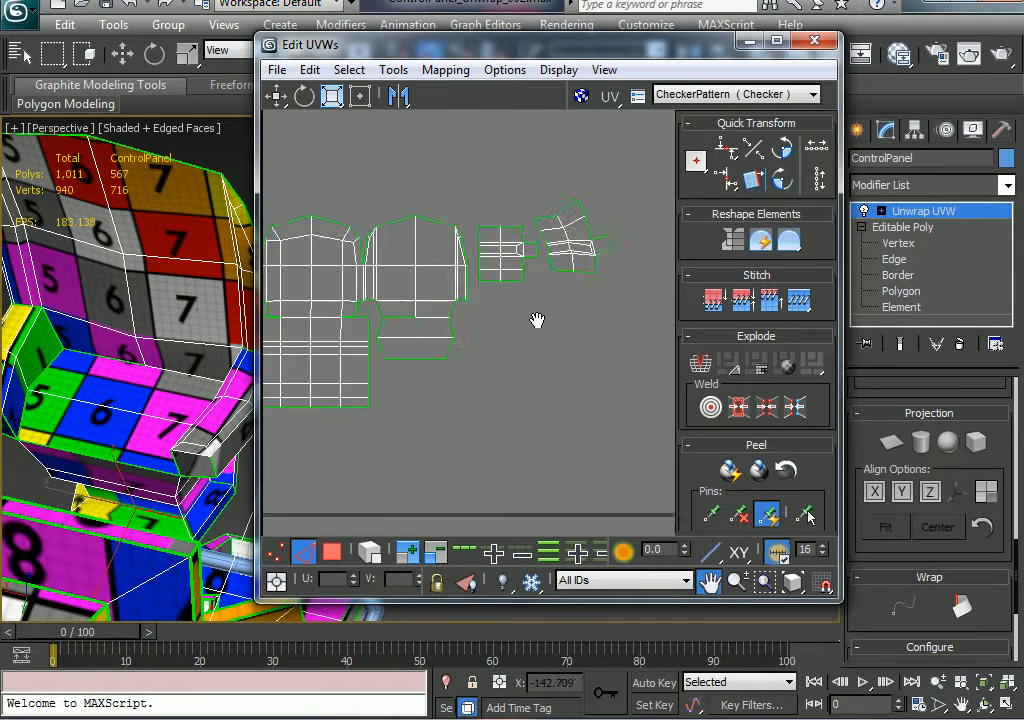
scroll(567, 244, up, 2)
middle_drag(567, 244, 528, 322)
click(277, 551)
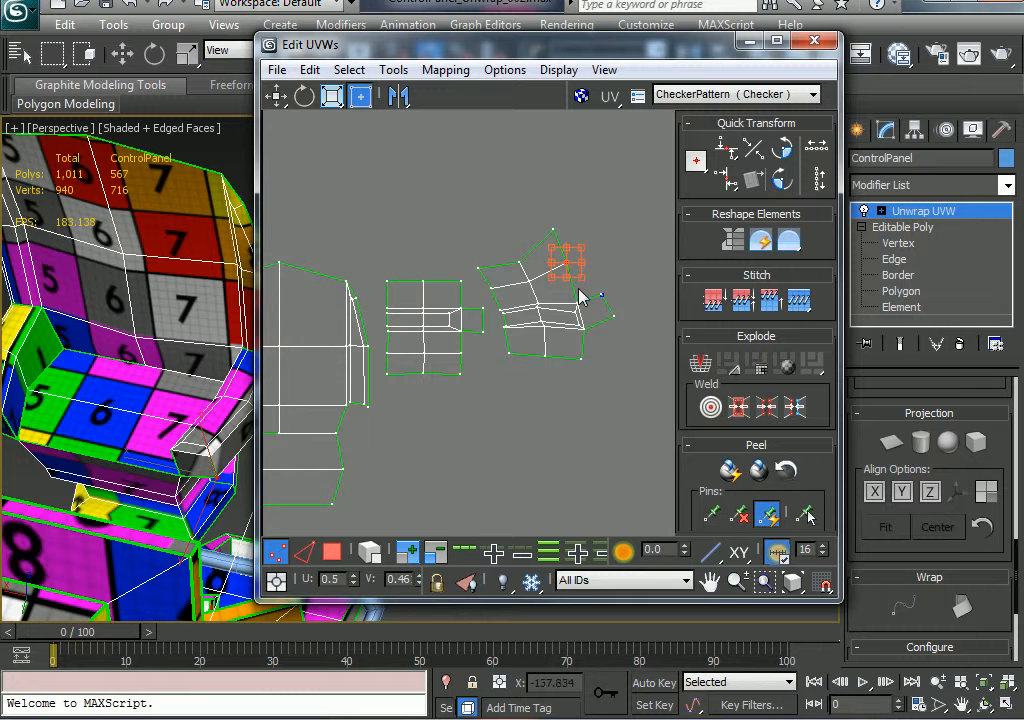
scroll(544, 300, up, 3)
drag(555, 292, 597, 321)
drag(528, 218, 633, 274)
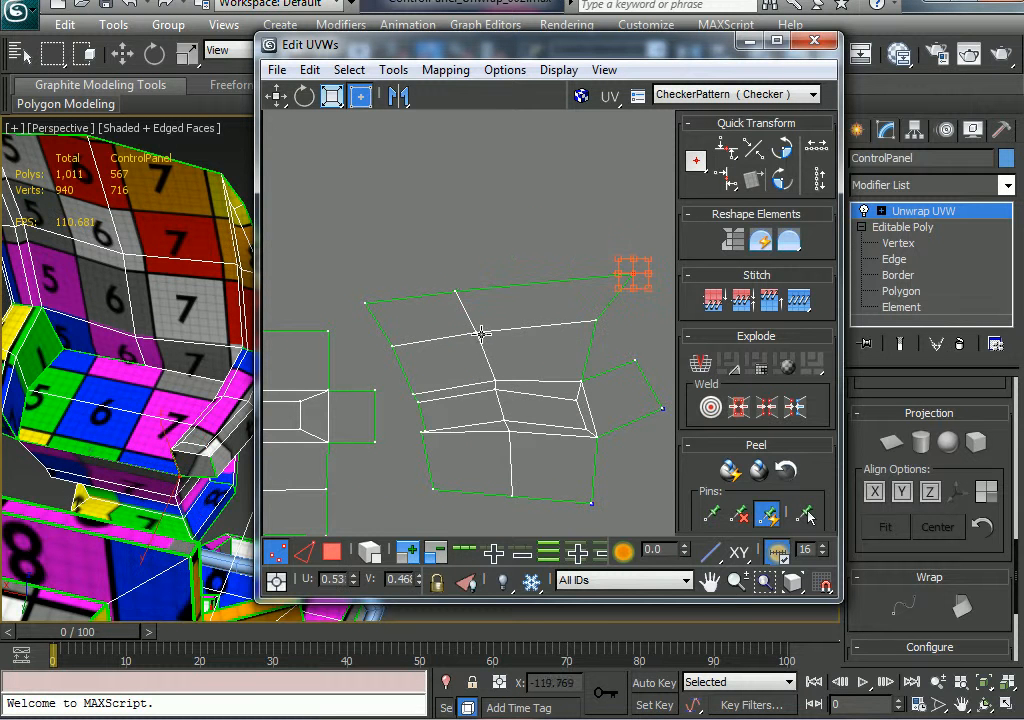
Move the middle and left vertices of the rim shell's top two rows to the right to straighten its left side
drag(481, 333, 505, 336)
drag(456, 293, 508, 275)
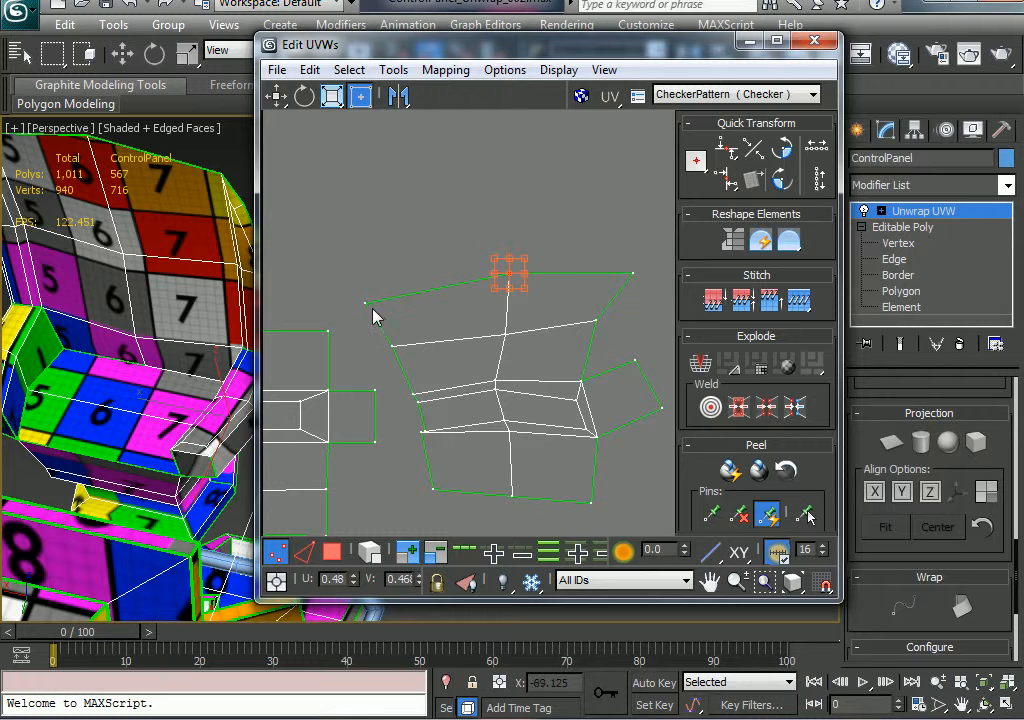
drag(366, 303, 428, 286)
drag(392, 345, 426, 337)
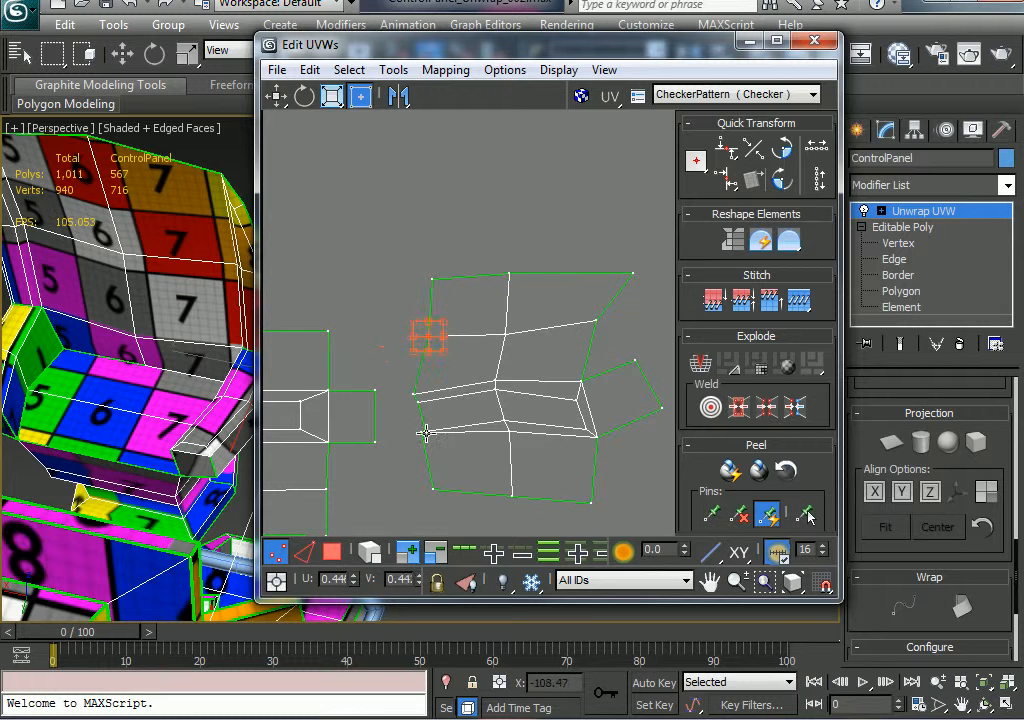
Raise the rim shell's lower left-side vertices and lower the outer vertices of its side tab to level the strips
drag(423, 431, 413, 393)
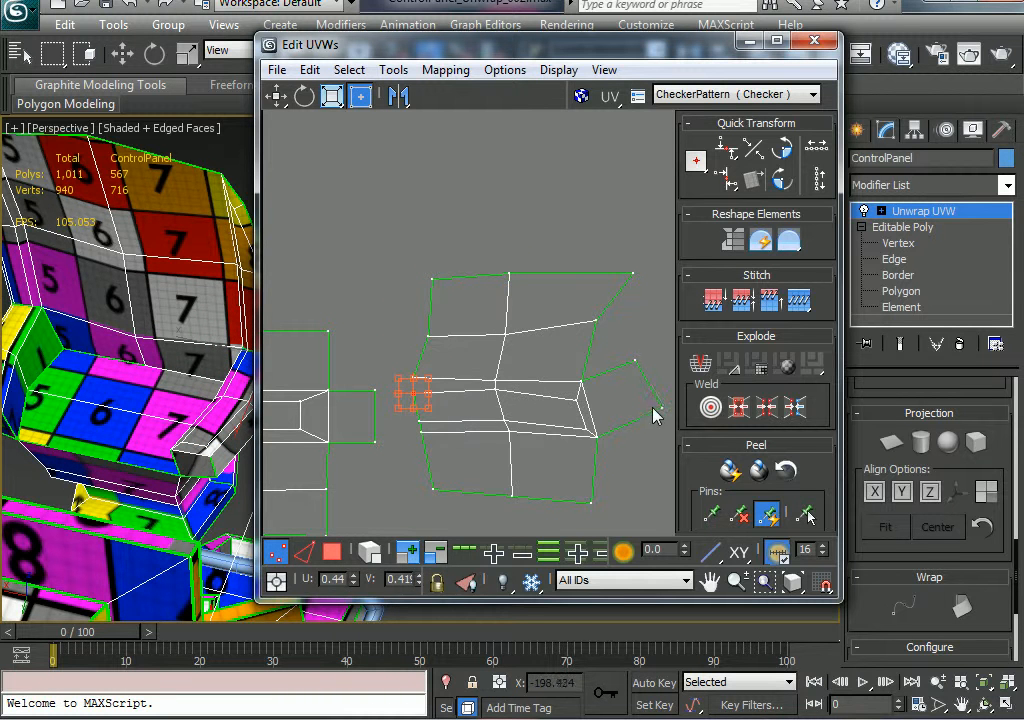
drag(655, 410, 658, 442)
drag(634, 360, 636, 397)
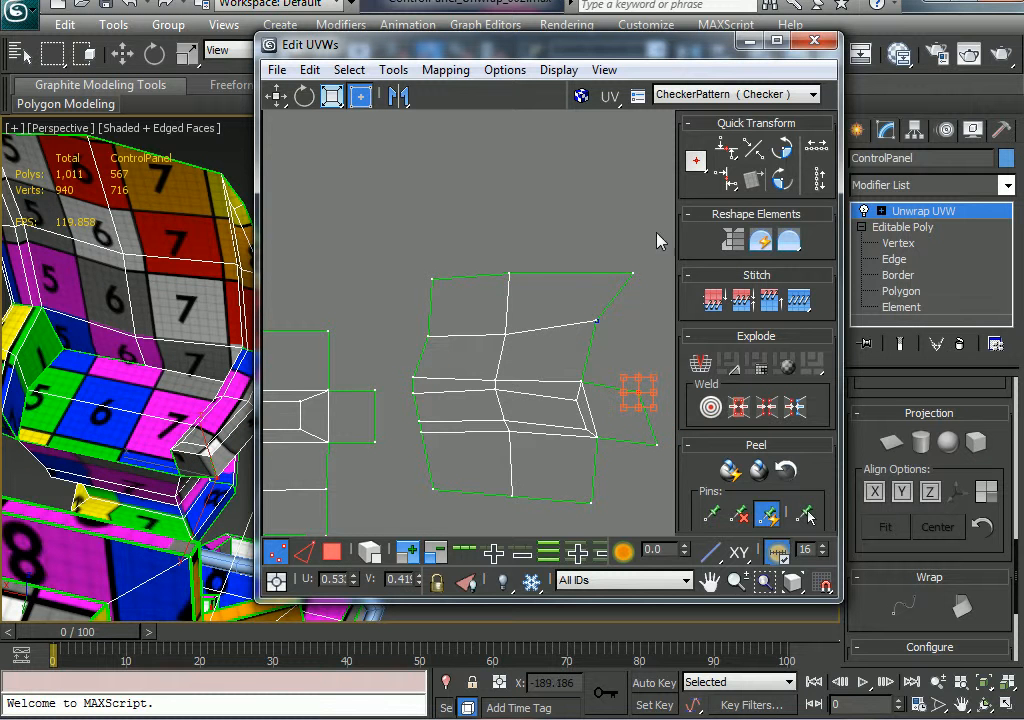
Align the vertices of the rim shell's top row and second row horizontally
drag(409, 298, 408, 299)
click(727, 151)
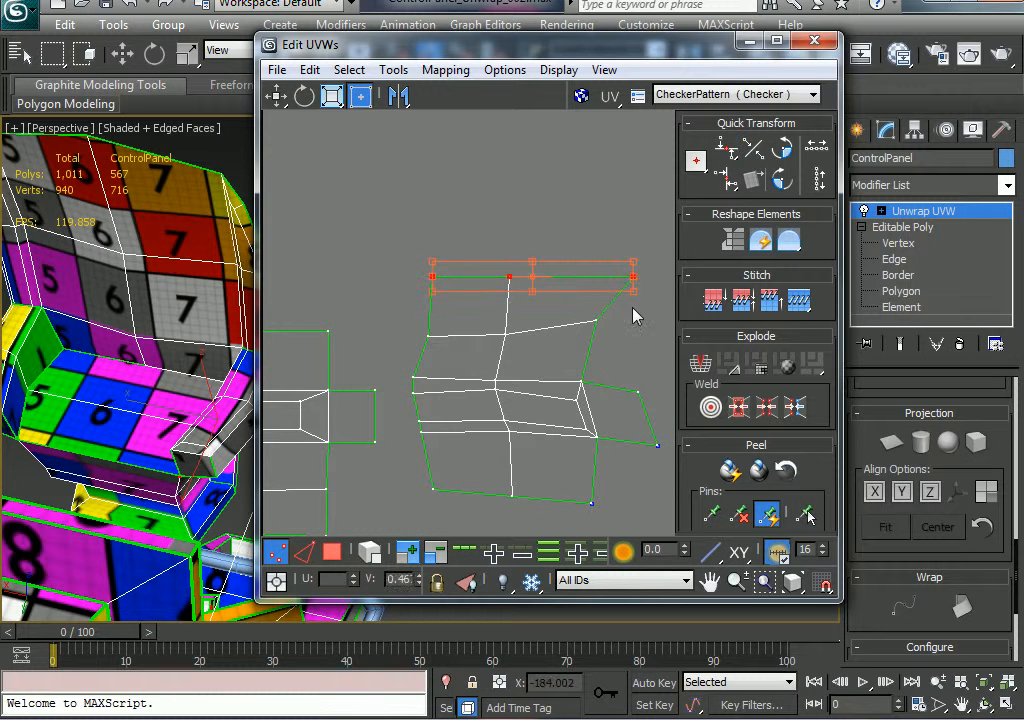
drag(634, 306, 415, 349)
click(725, 151)
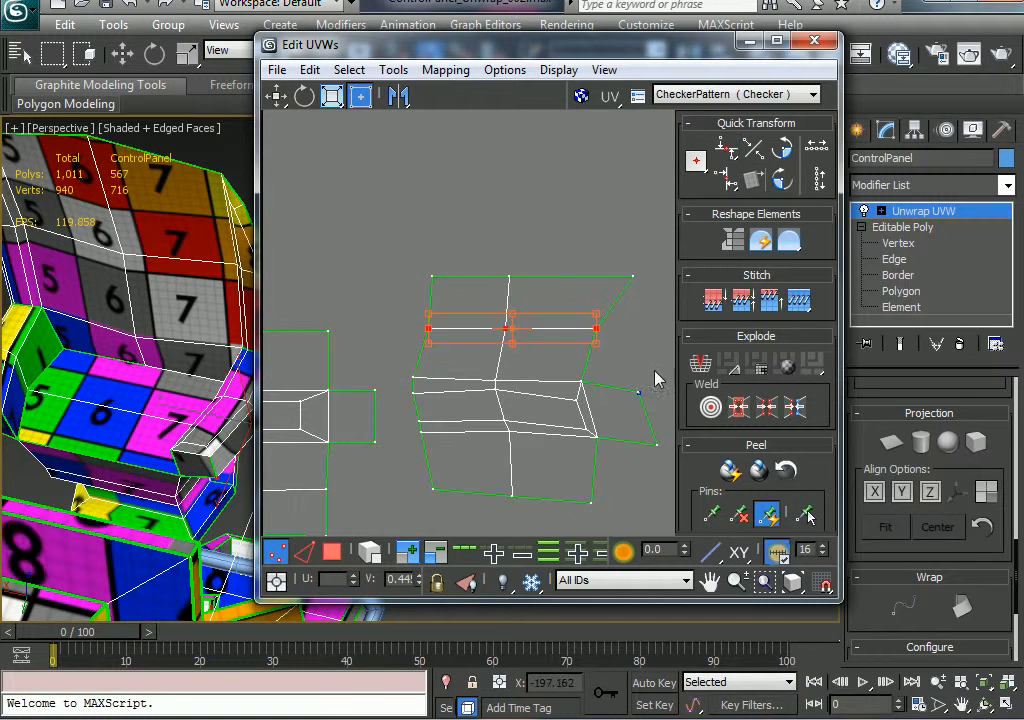
Align the rim shell's third vertex row with the side tab's upper corner horizontally, and move the row slightly up
drag(406, 383, 408, 384)
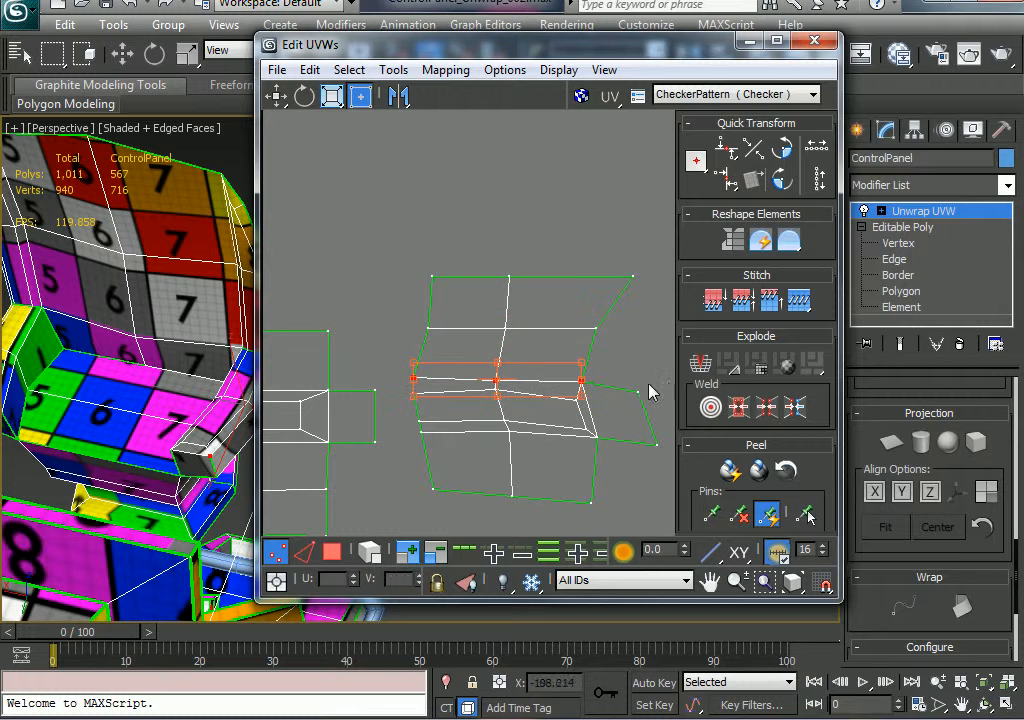
ctrl+click(640, 391)
click(727, 151)
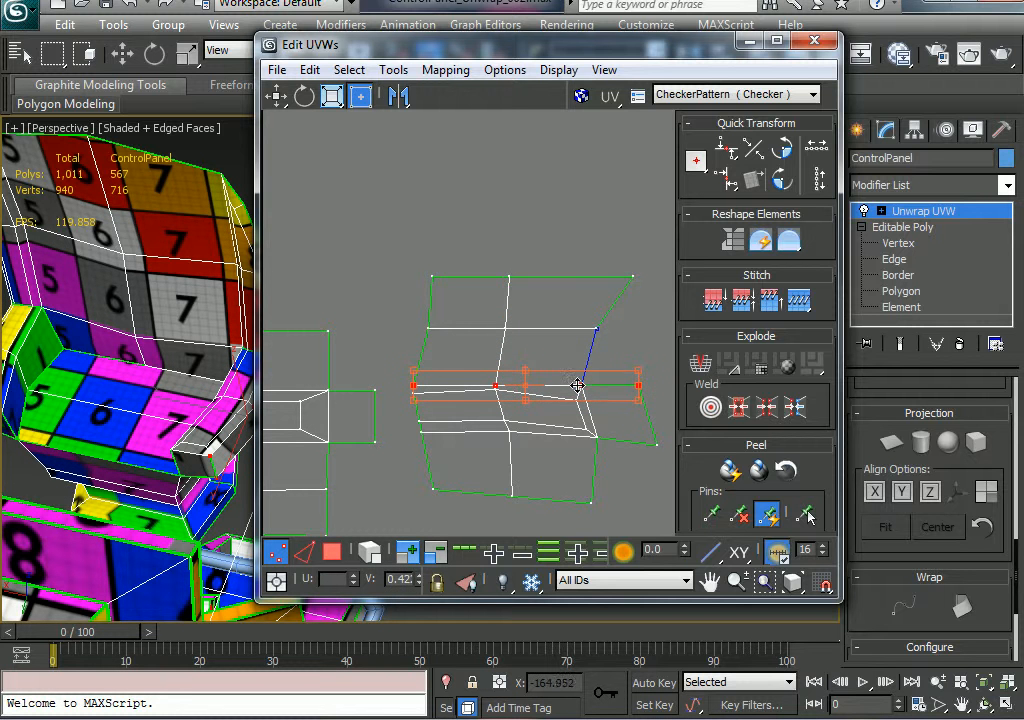
drag(578, 385, 580, 367)
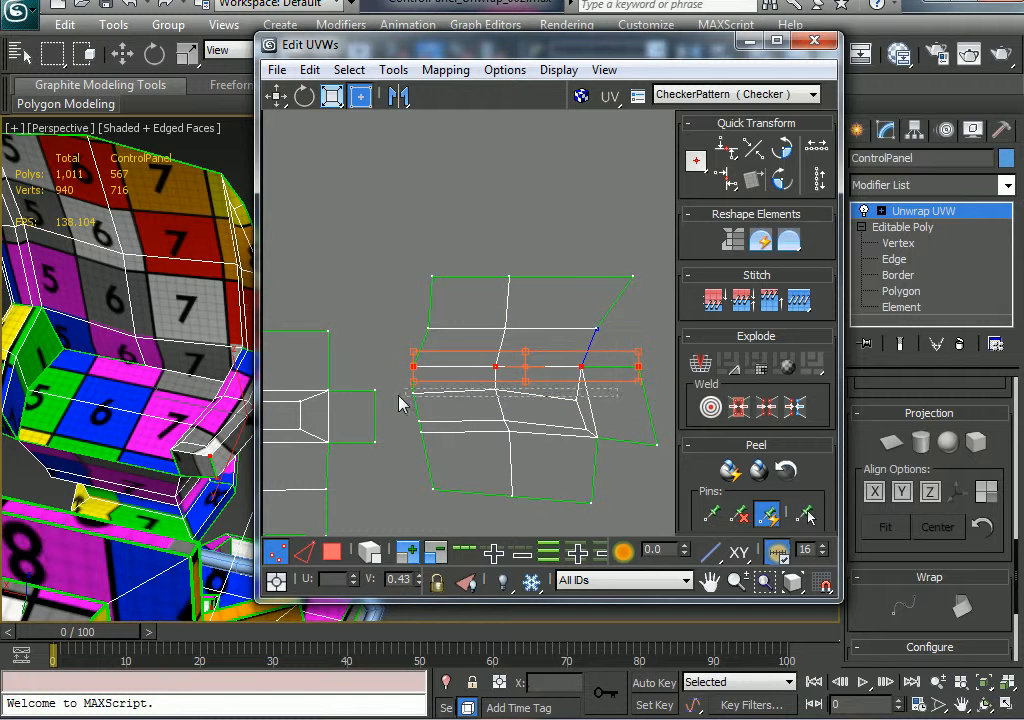
Align the vertices of the rim shell's fourth row horizontally
drag(399, 396, 399, 396)
ctrl+drag(603, 385, 555, 421)
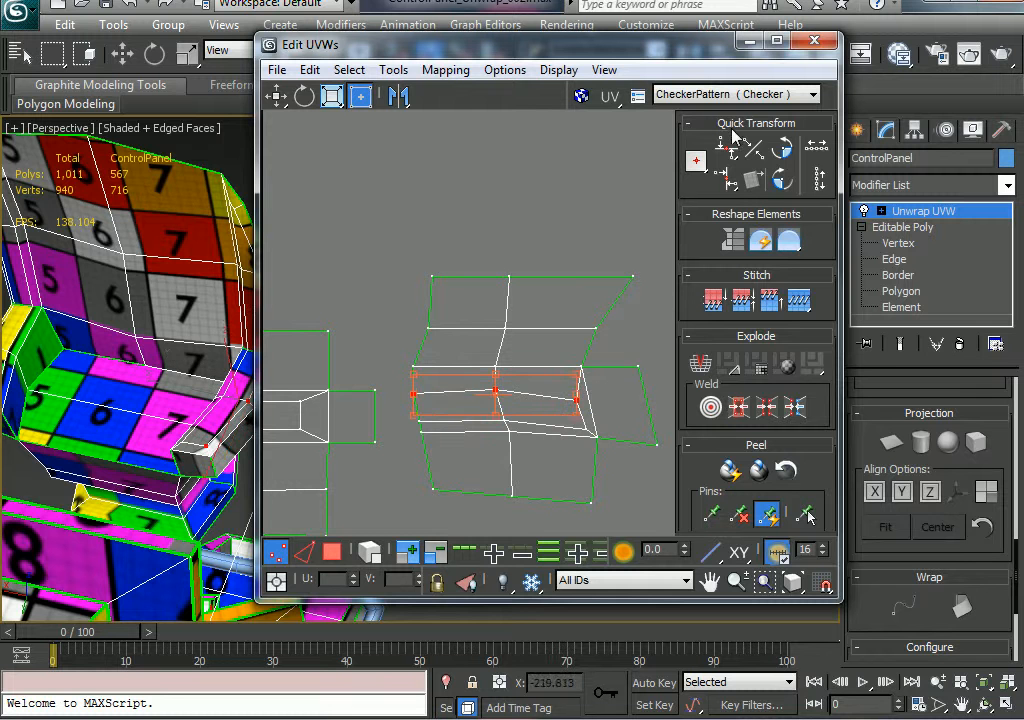
click(731, 142)
Align the rim shell's fifth row horizontally and raise it slightly, then align the sixth row with the side tab's lower corner
drag(489, 420, 396, 438)
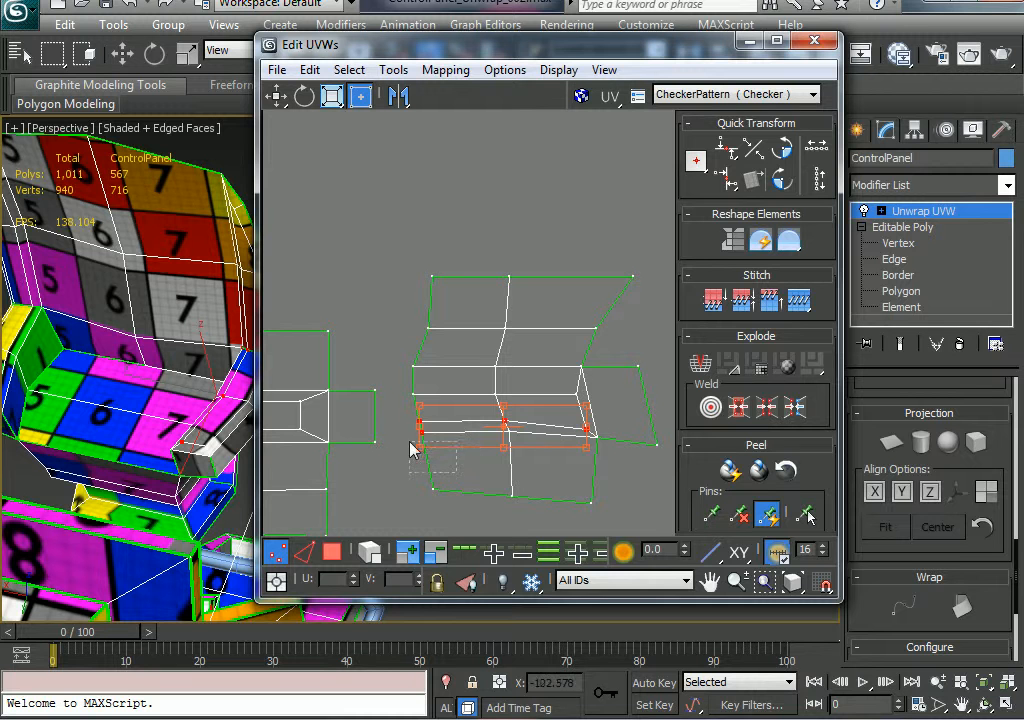
click(733, 146)
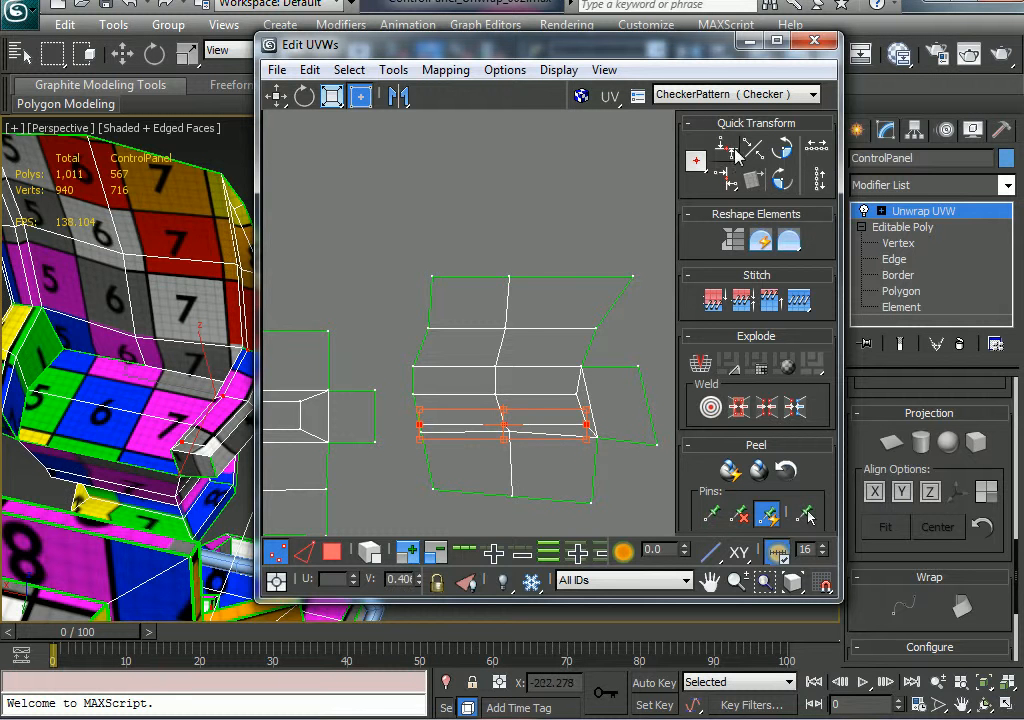
drag(575, 425, 578, 414)
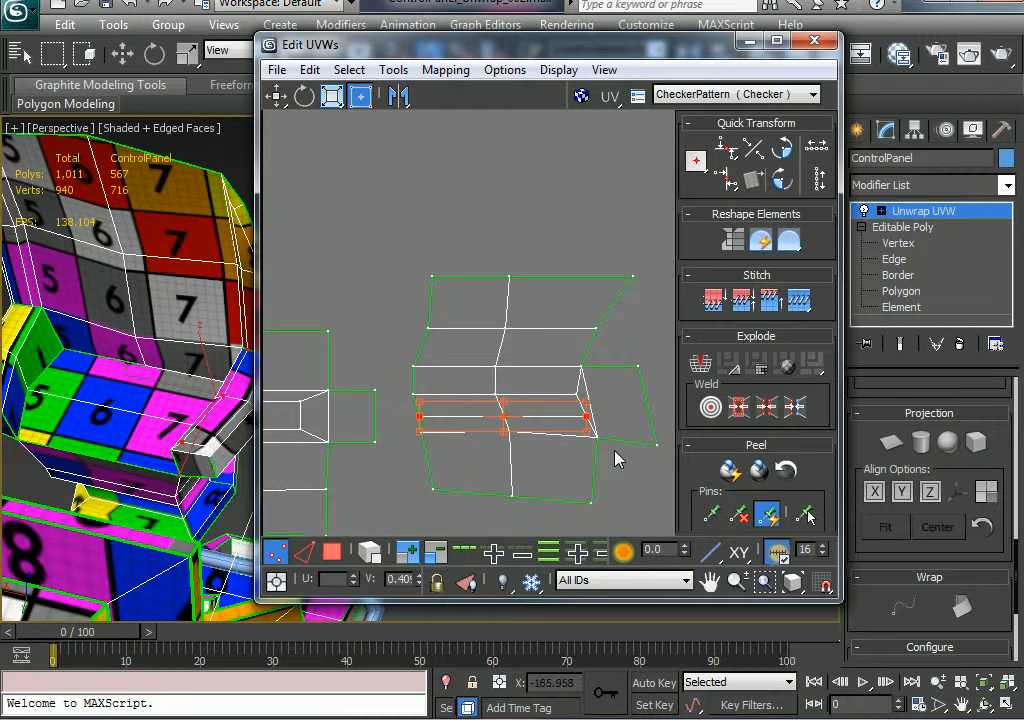
drag(430, 450, 402, 427)
click(727, 150)
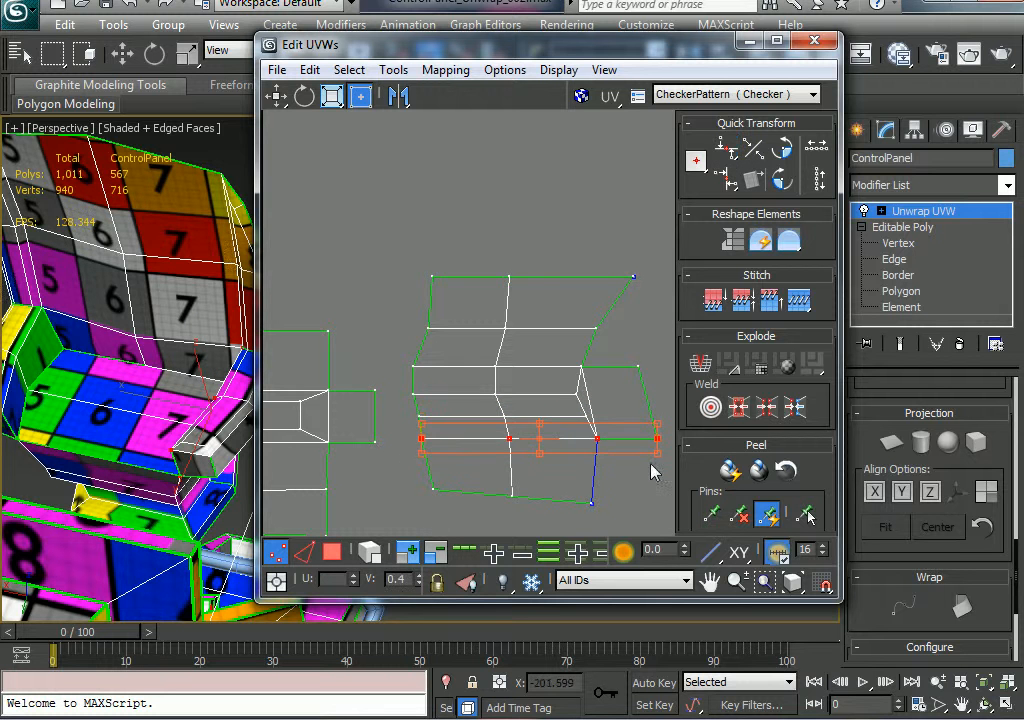
Align the armrest shell's bottom row horizontally, and straighten its left and middle vertex columns vertically
drag(405, 520, 405, 516)
click(727, 150)
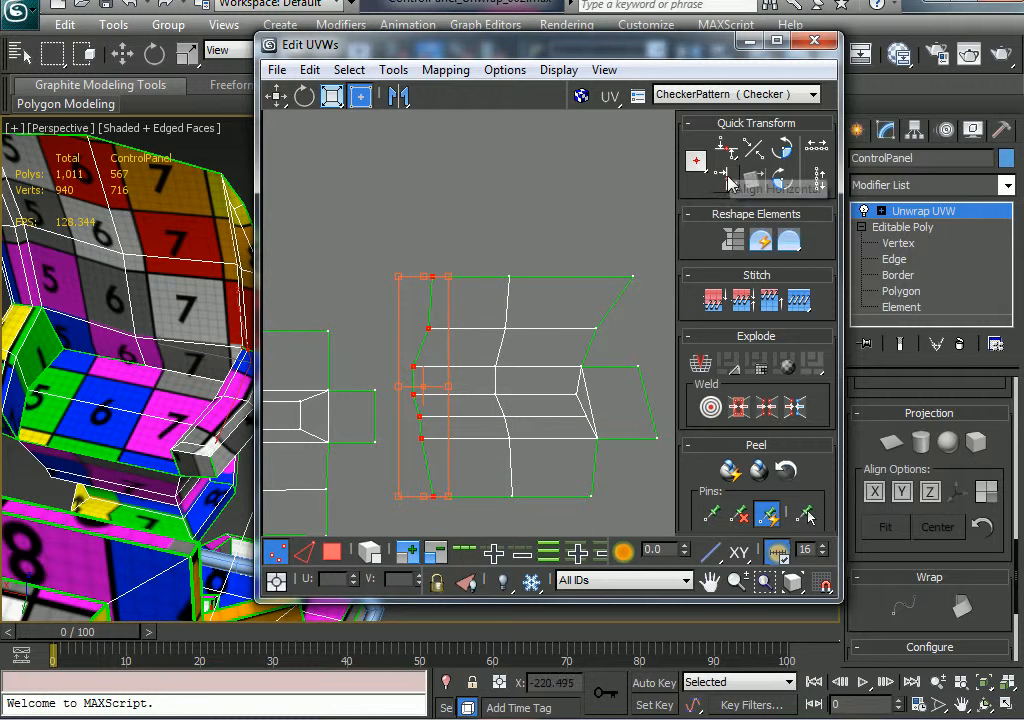
drag(480, 262, 532, 505)
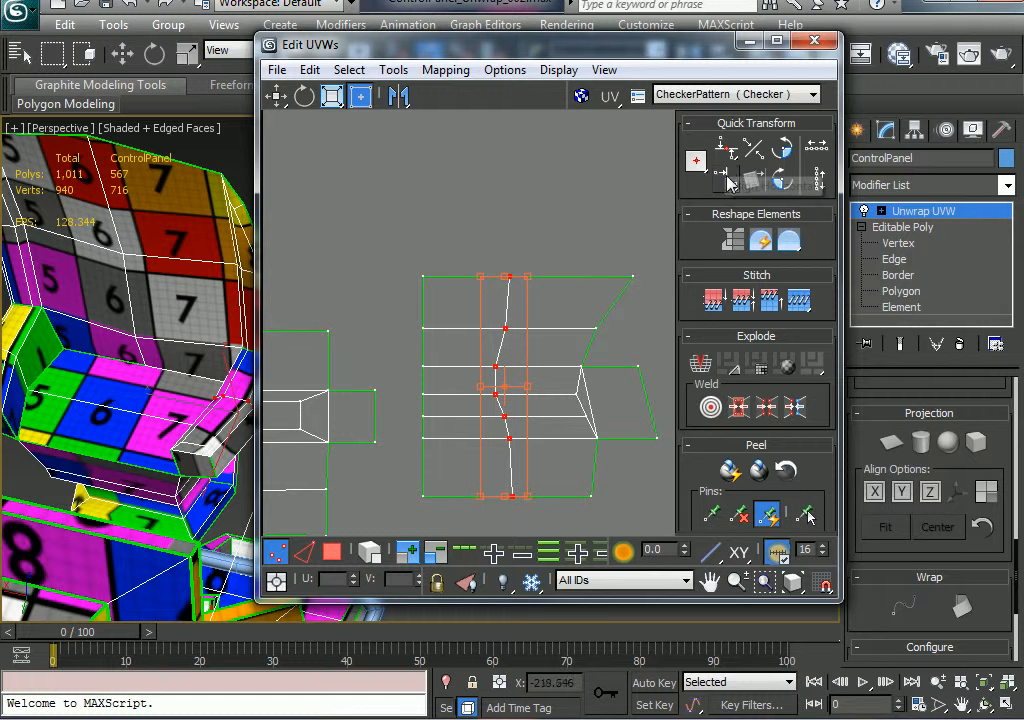
click(727, 178)
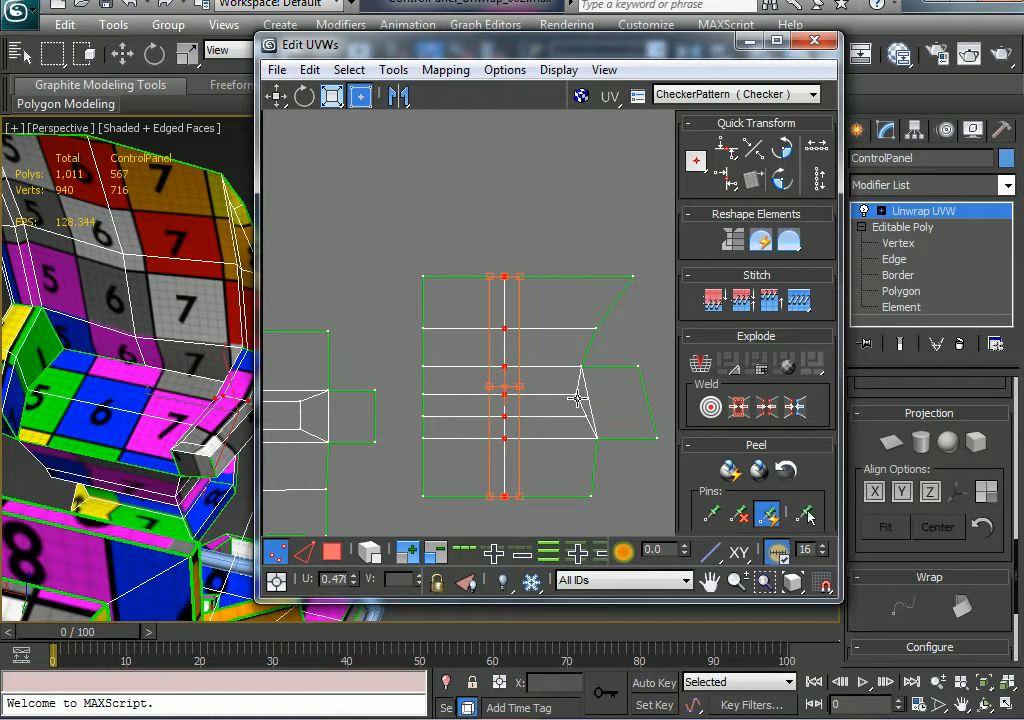
Straighten the end of the armrest shell's inner strip, pull its top right corner inward and align the right edge vertices vertically
drag(557, 375, 570, 397)
click(608, 402)
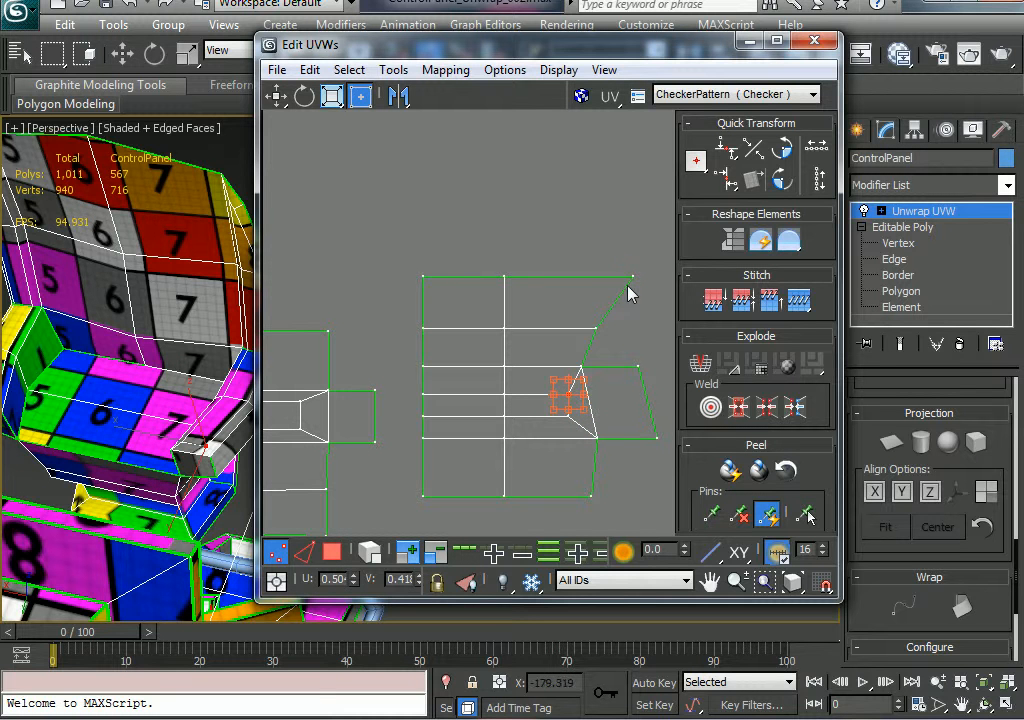
click(631, 279)
drag(631, 279, 583, 537)
click(582, 366)
click(727, 179)
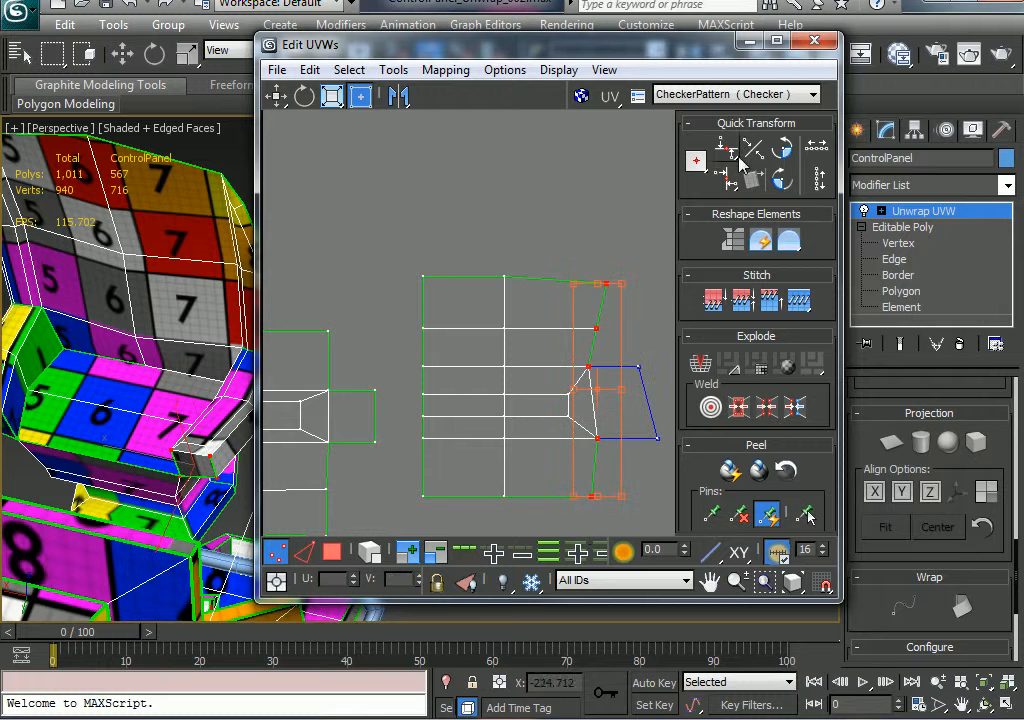
Align the side tab's two outer vertices vertically and level the shell's top right corner with its top edge
drag(669, 343, 610, 470)
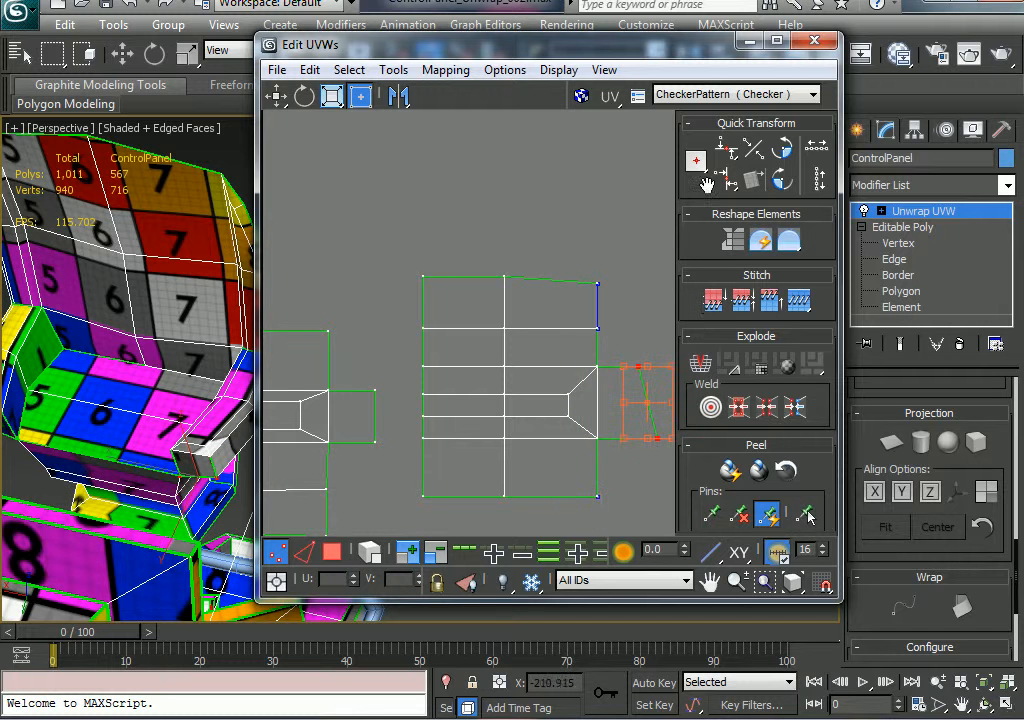
click(725, 182)
click(606, 290)
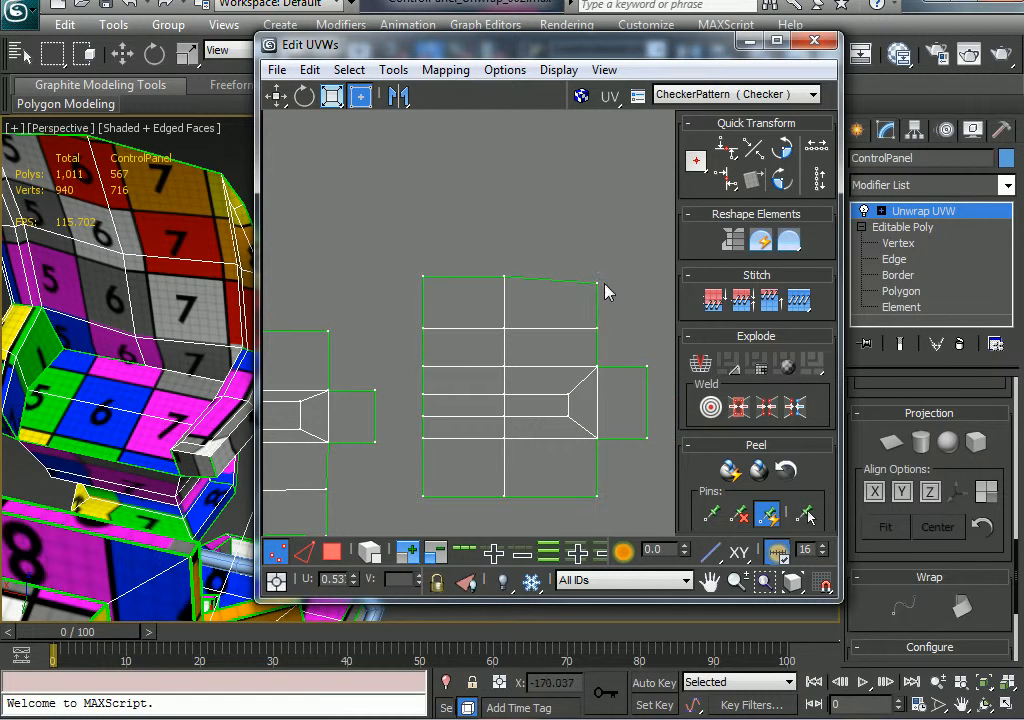
drag(597, 281, 597, 277)
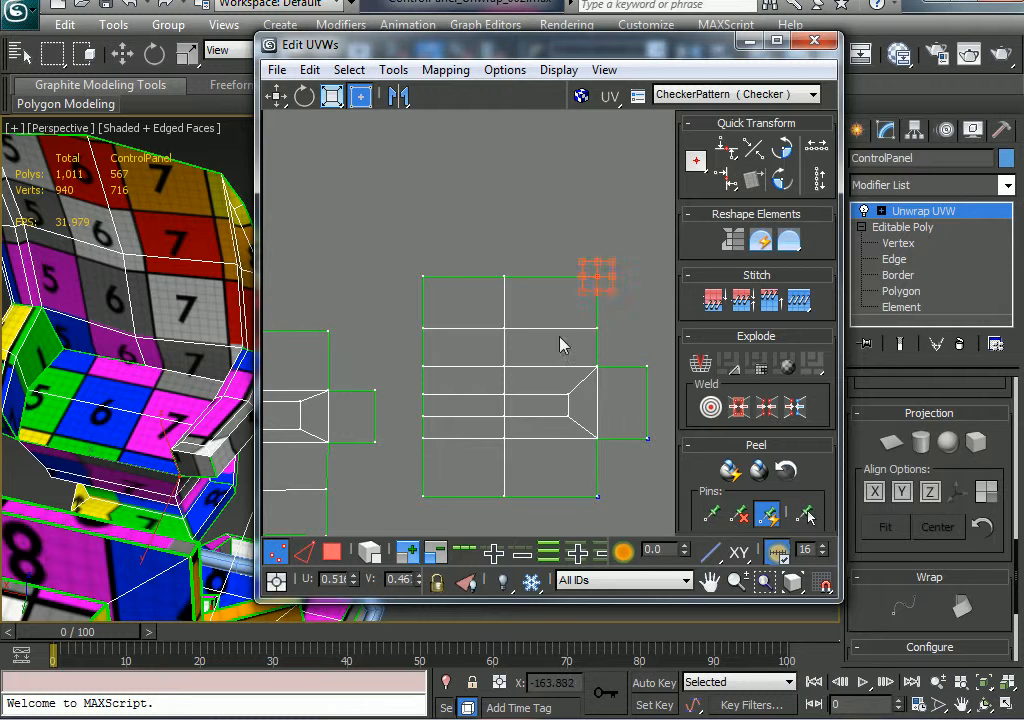
click(545, 360)
Move the whole straightened armrest shell directly below the other armrest shell, with their left edges lined up
scroll(523, 386, down, 1)
middle_drag(519, 388, 578, 262)
scroll(560, 275, down, 1)
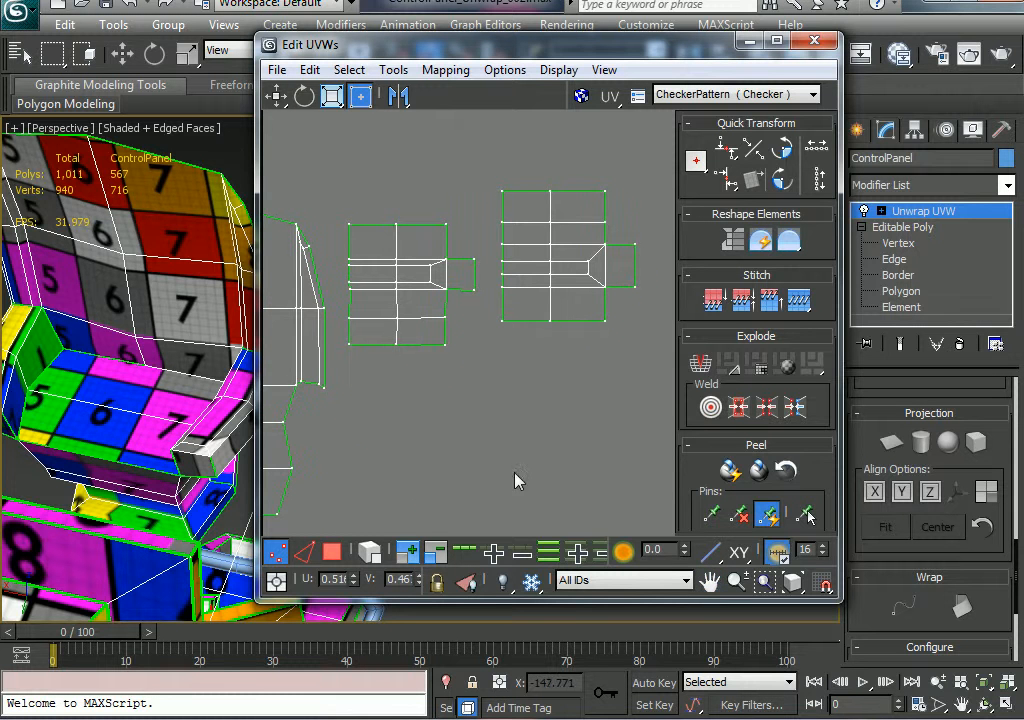
key(3)
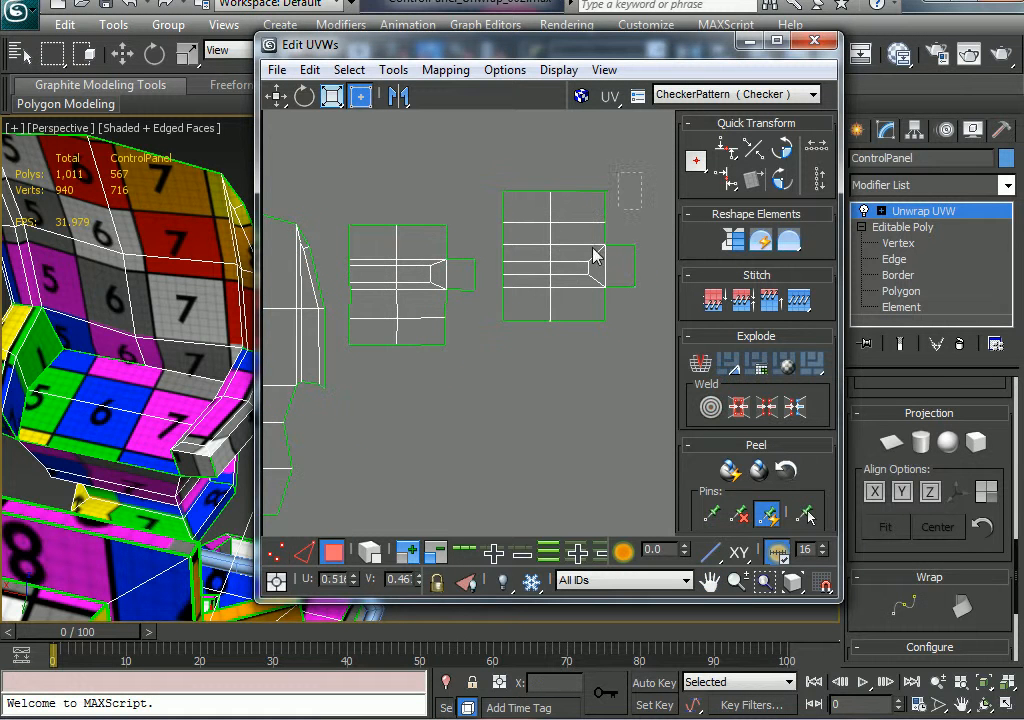
click(558, 288)
click(648, 192)
drag(555, 286, 414, 430)
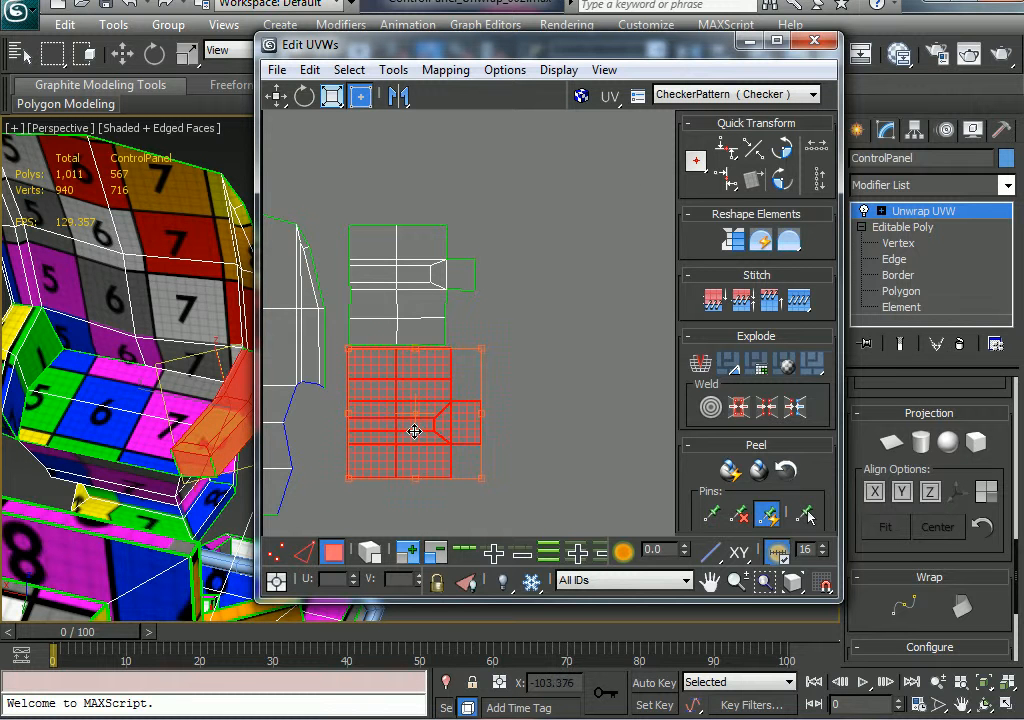
click(510, 422)
Select the tiny loose shell above the chair shells and show the model in wireframe with the Edit UVWs window moved aside
middle_drag(352, 403, 453, 361)
scroll(404, 419, down, 2)
middle_drag(404, 419, 328, 451)
scroll(505, 389, down, 6)
middle_drag(489, 299, 479, 320)
scroll(479, 320, up, 2)
middle_drag(479, 320, 499, 350)
drag(482, 199, 430, 276)
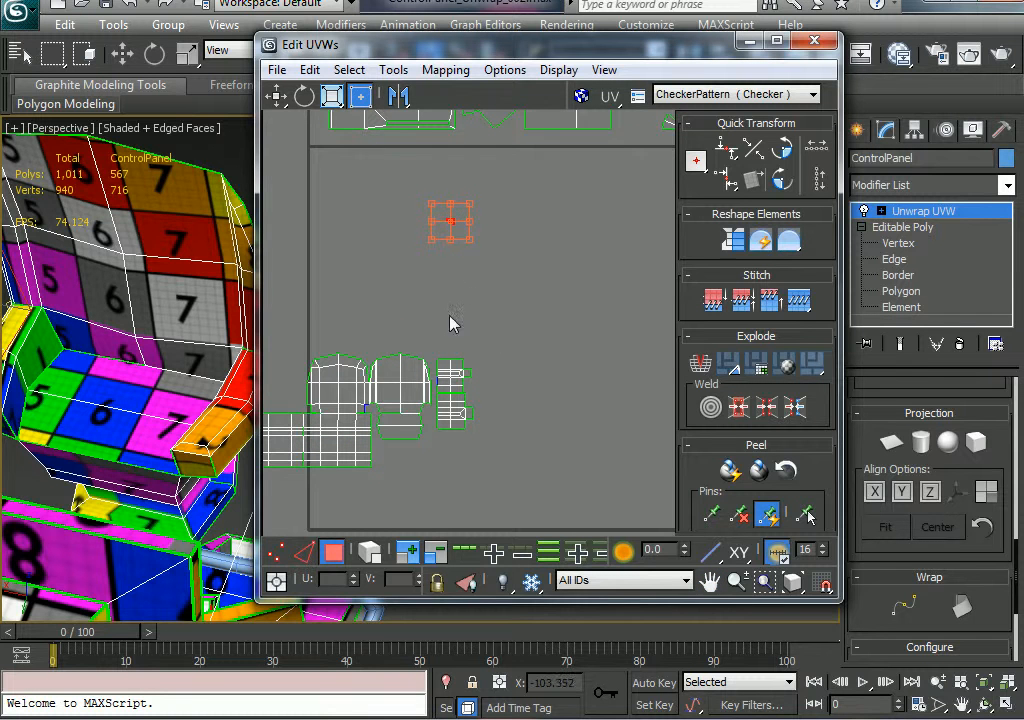
alt+middle_drag(153, 366, 125, 348)
key(F3)
drag(481, 48, 562, 52)
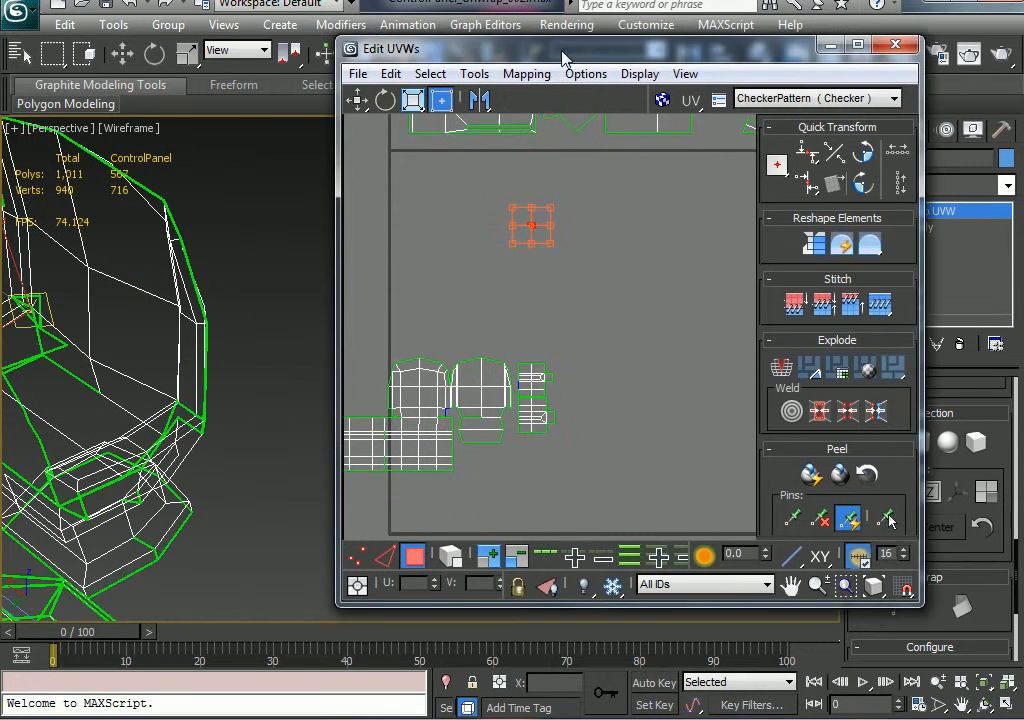
Select the matching triangular face where the opposite armrest meets the chair back
alt+middle_drag(218, 395, 277, 395)
alt+middle_drag(85, 387, 552, 390)
scroll(196, 405, up, 5)
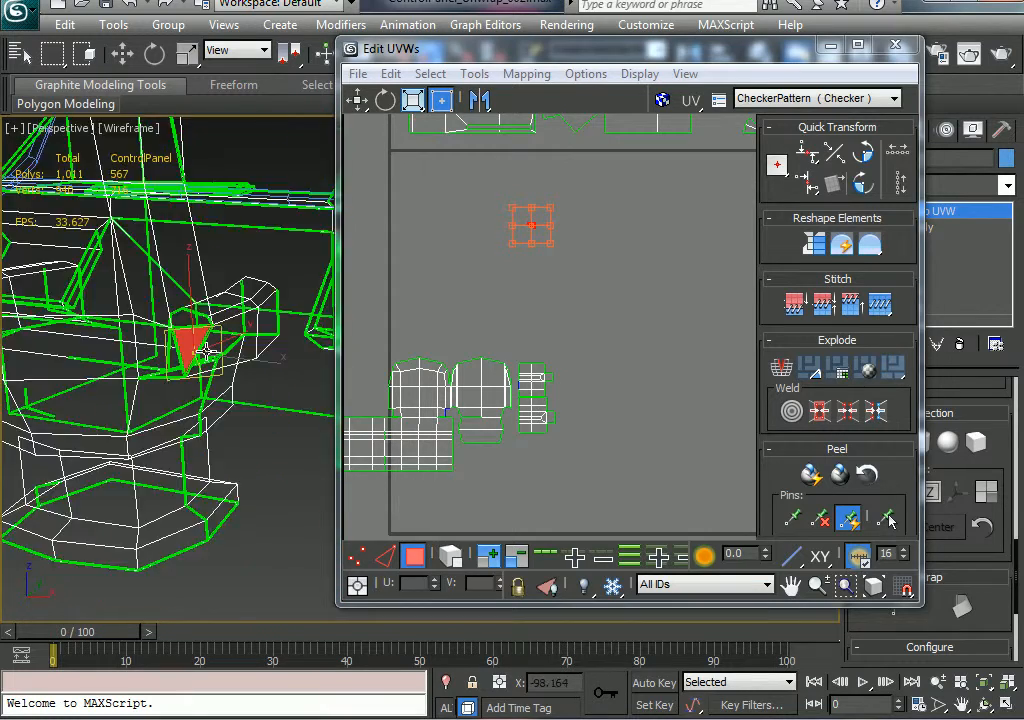
scroll(105, 400, up, 3)
alt+middle_drag(810, 421, 338, 439)
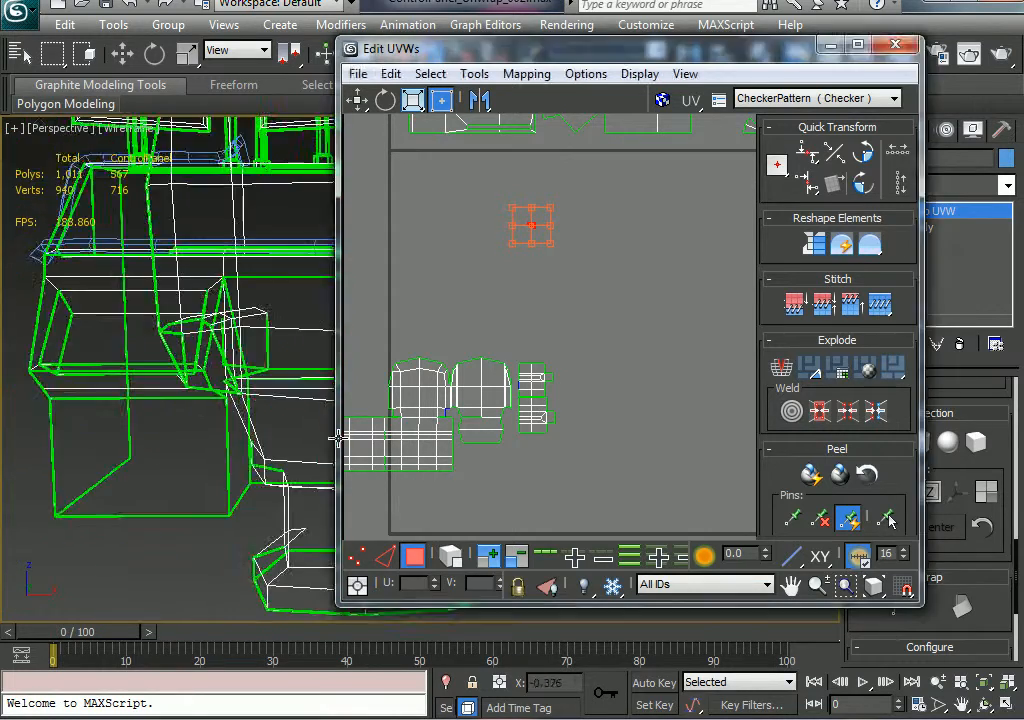
alt+middle_drag(222, 421, 197, 387)
click(207, 361)
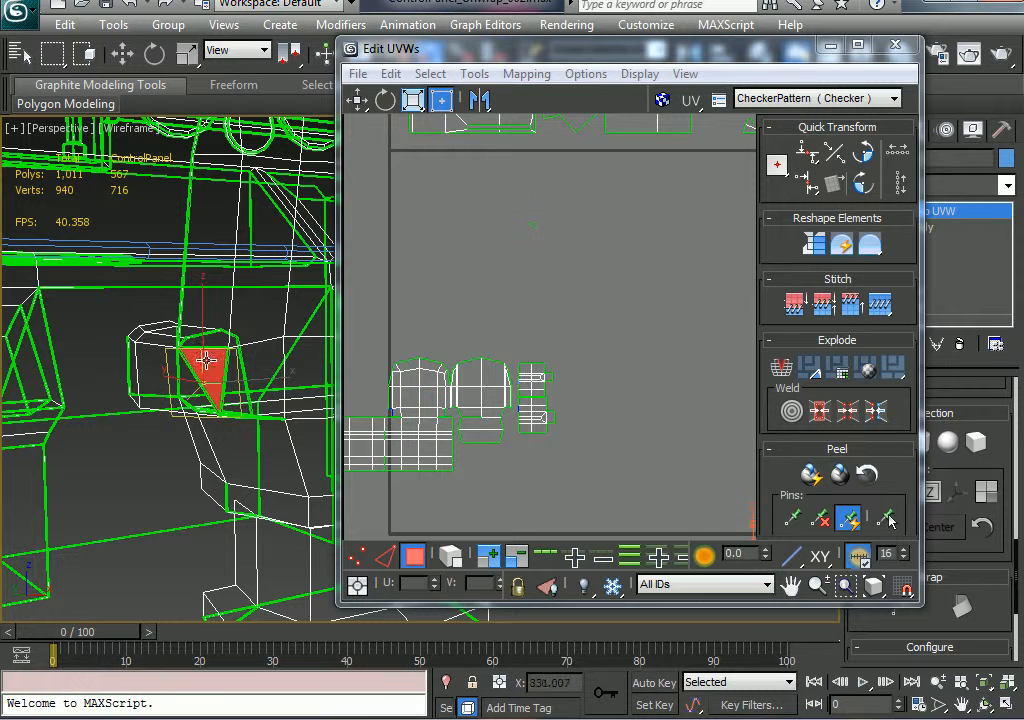
Place the small triangle shells together just above the chair shells, and return the model to shaded display around the triangular gap
scroll(546, 347, down, 2)
middle_drag(546, 347, 528, 345)
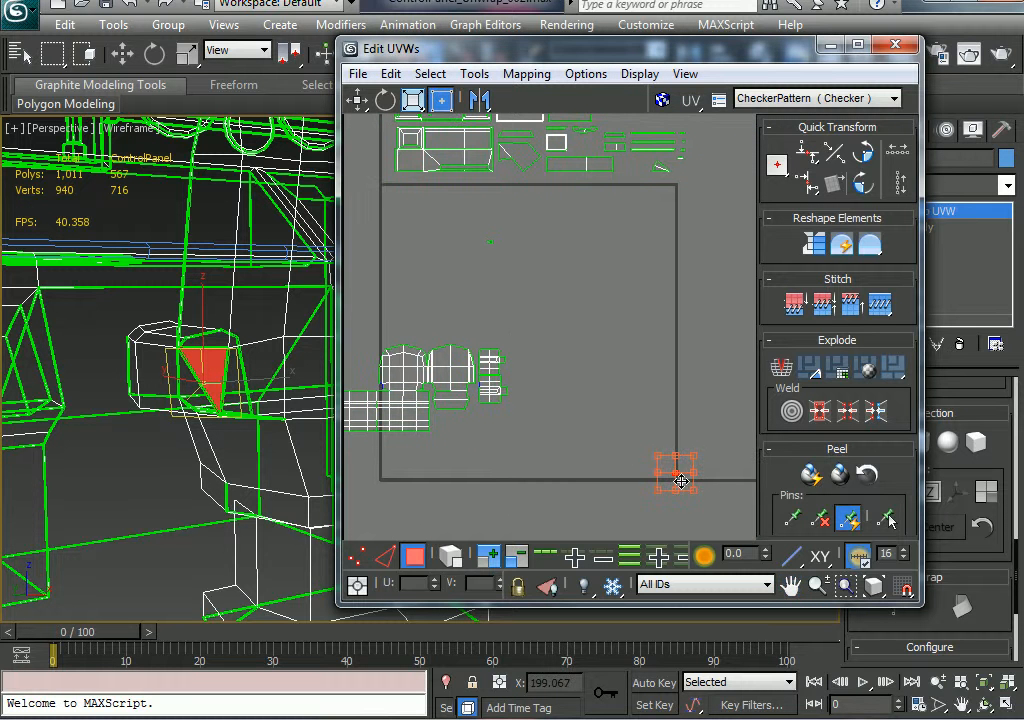
drag(680, 481, 477, 344)
middle_drag(440, 370, 711, 277)
scroll(443, 371, up, 2)
scroll(615, 254, up, 1)
middle_drag(178, 423, 132, 442)
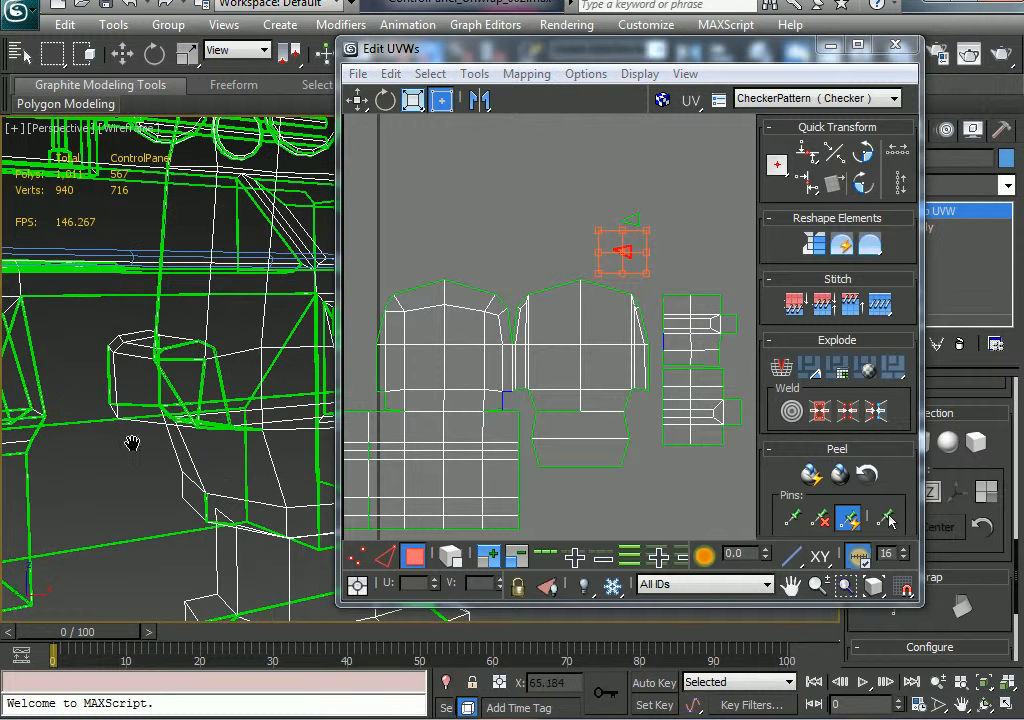
key(F3)
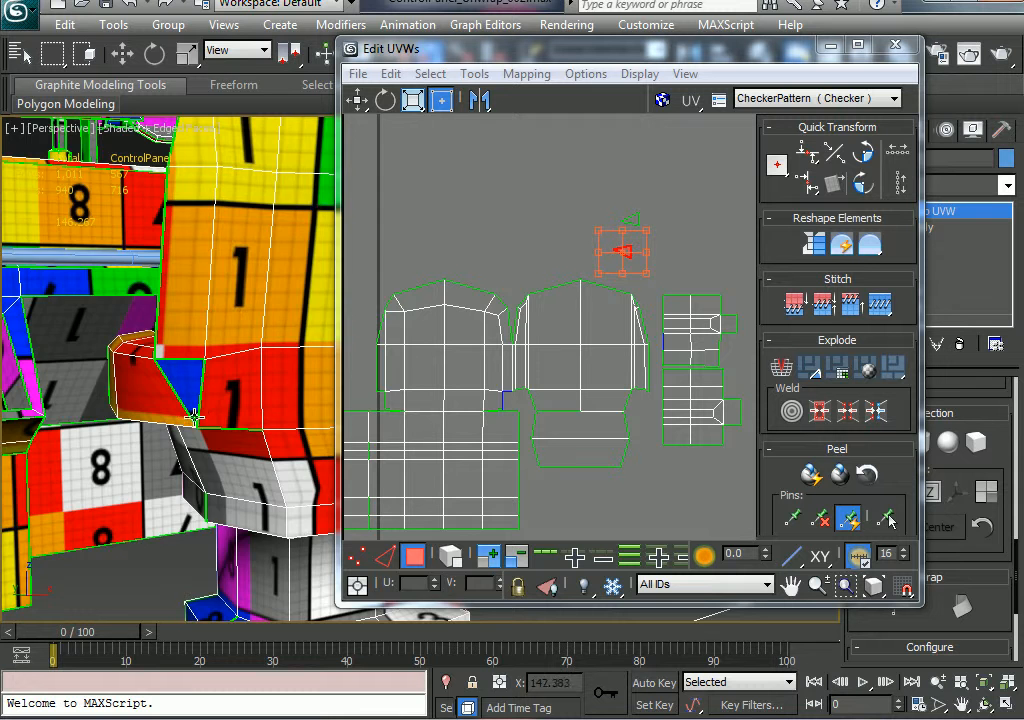
alt+middle_drag(197, 416, 165, 366)
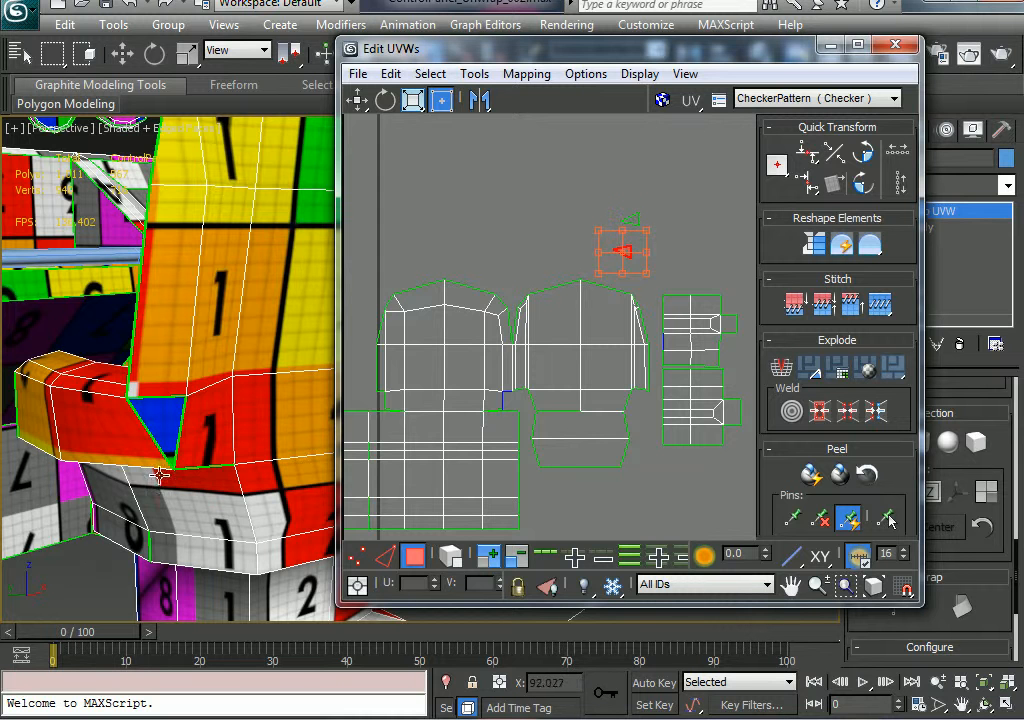
Stitch a loose triangle to the upper armrest shell along the lower part of its left edge
click(614, 479)
click(668, 345)
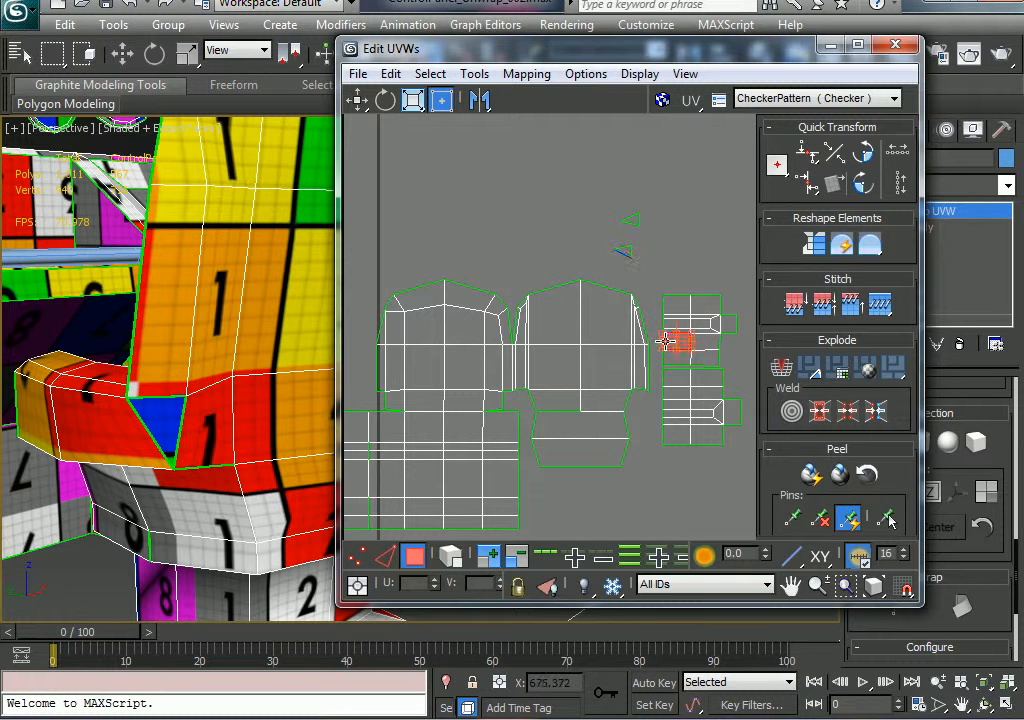
scroll(662, 375, up, 4)
click(681, 325)
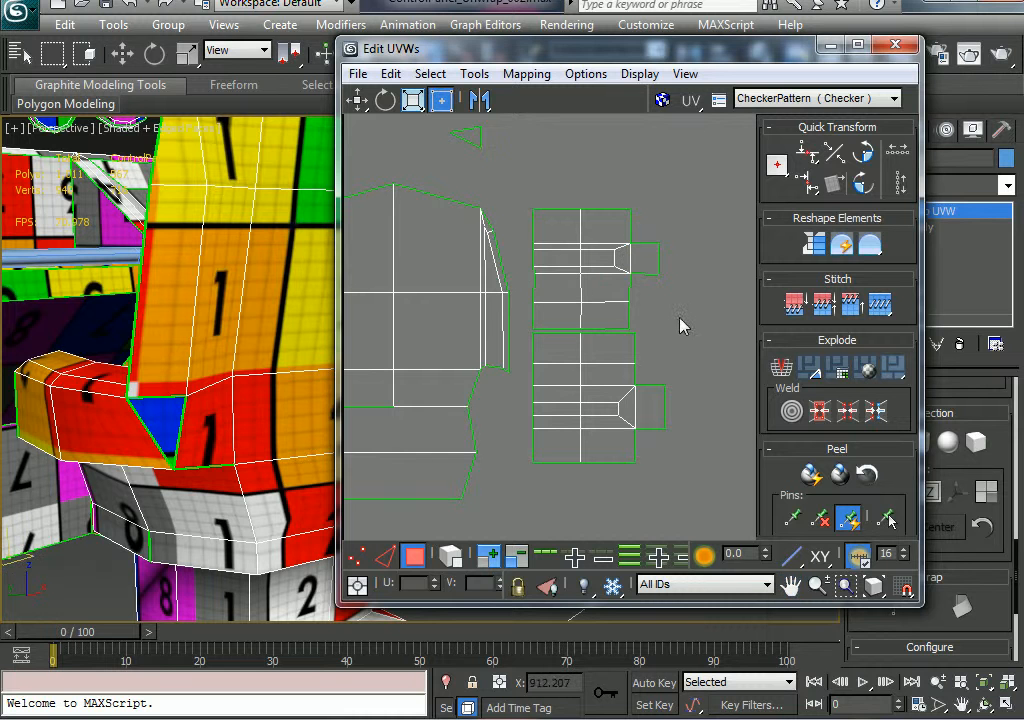
key(2)
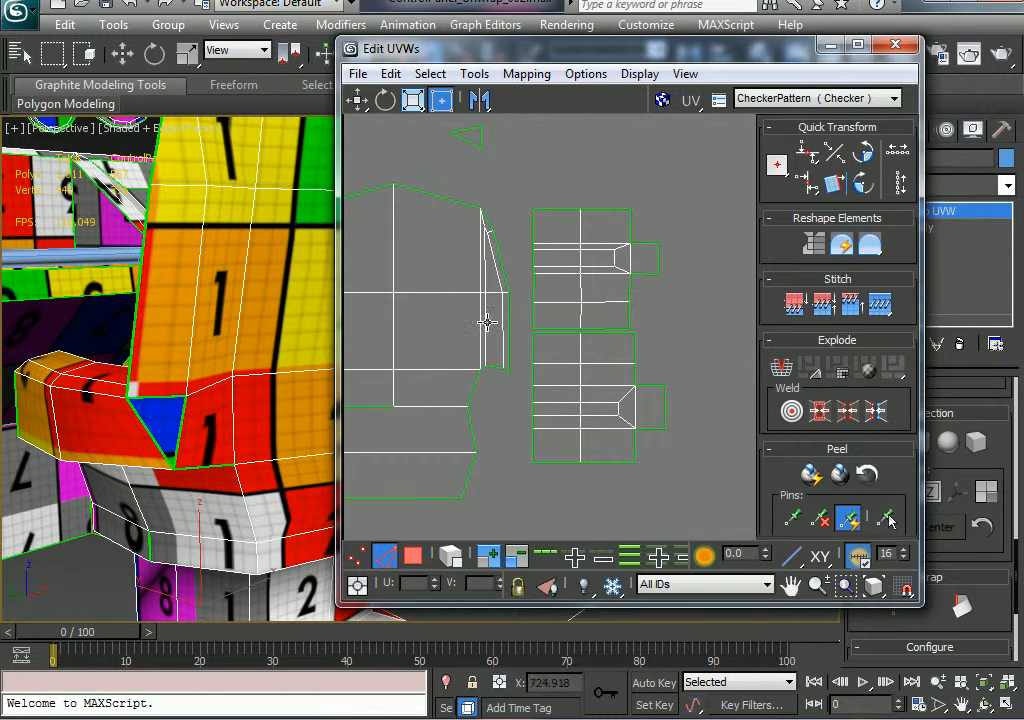
click(533, 292)
right_click(534, 293)
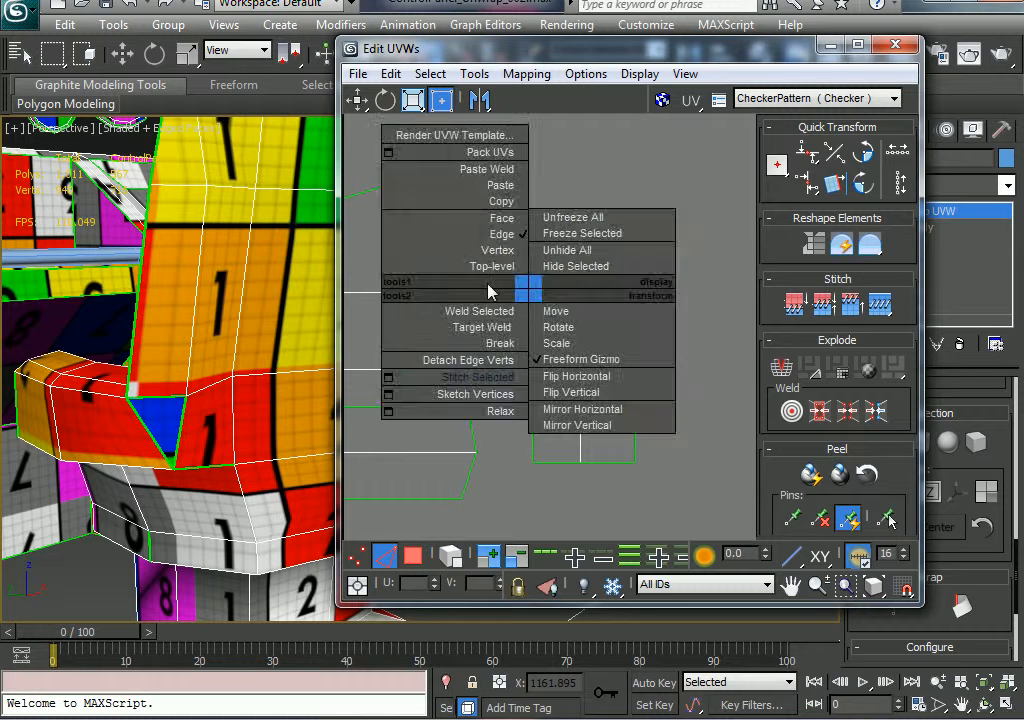
click(455, 378)
Stitch the remaining loose triangle to the lower armrest shell along the matching left edge
click(533, 376)
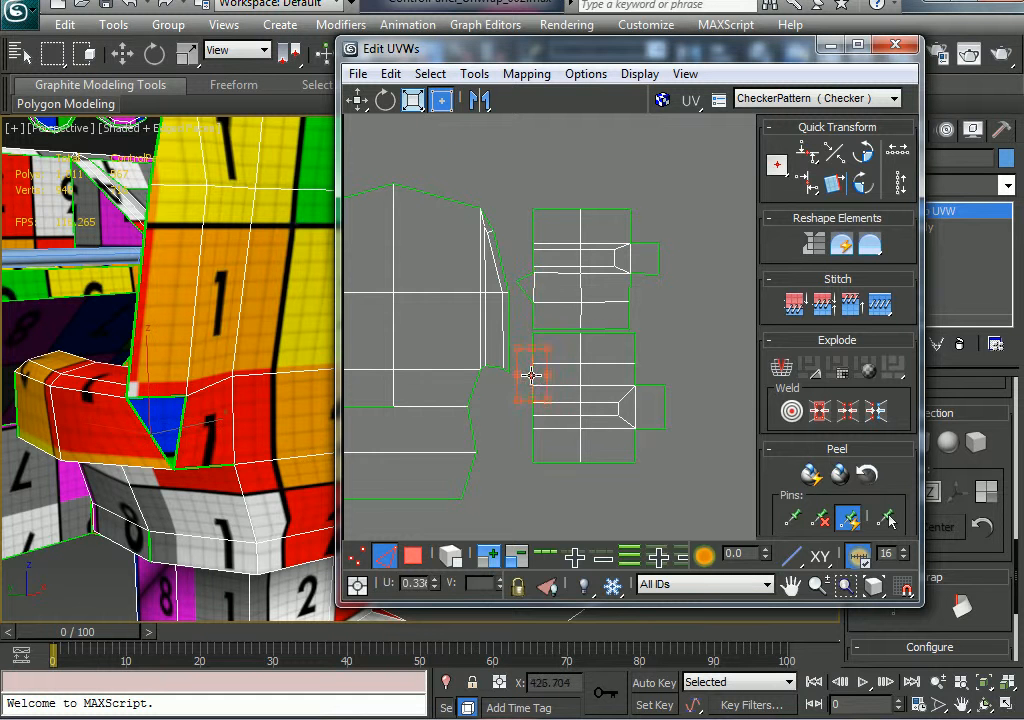
scroll(530, 374, down, 2)
middle_drag(466, 384, 526, 370)
middle_drag(608, 334, 595, 352)
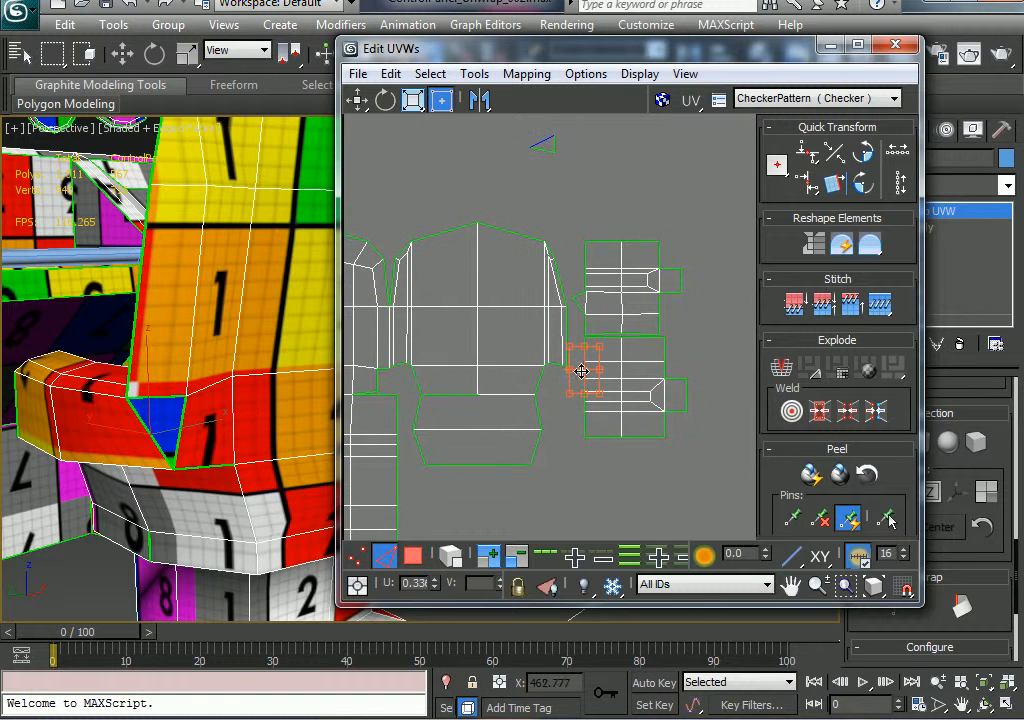
right_click(581, 371)
click(491, 420)
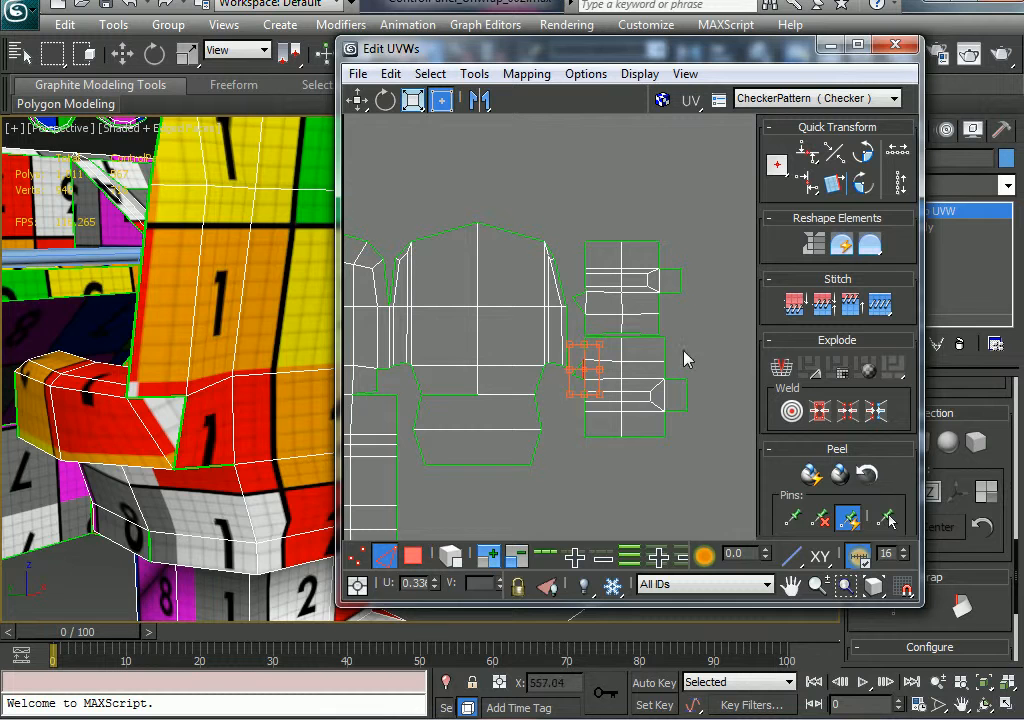
click(692, 392)
Check the checker texture around the whole chair and the overall arrangement of its UV shells
mouse_move(234, 413)
alt+middle_down()
mouse_move(190, 423)
mouse_move(92, 417)
mouse_move(165, 428)
mouse_move(127, 459)
mouse_move(88, 469)
mouse_move(258, 432)
alt+middle_up()
alt+middle_drag(25, 442, 220, 388)
scroll(187, 415, down, 4)
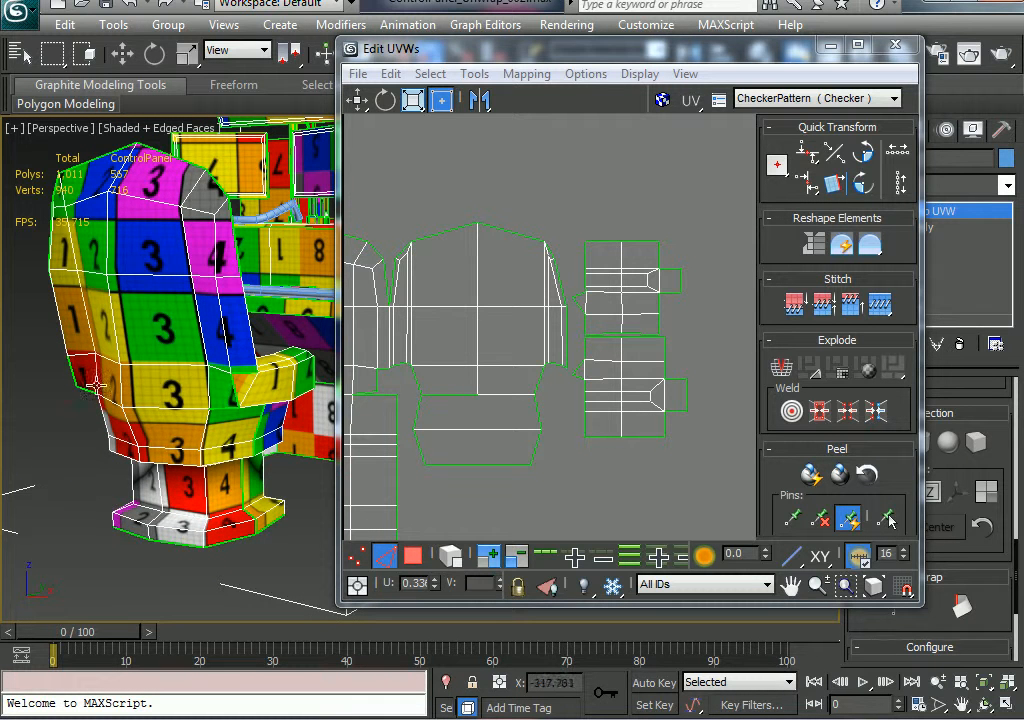
scroll(525, 365, down, 4)
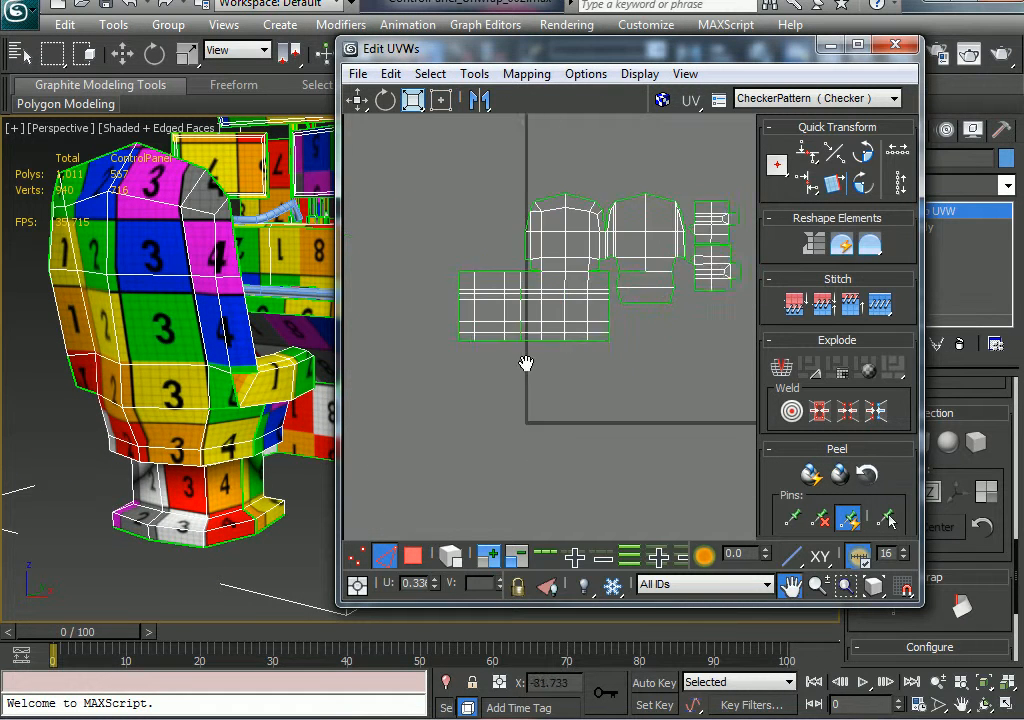
middle_drag(526, 361, 423, 423)
scroll(518, 354, down, 3)
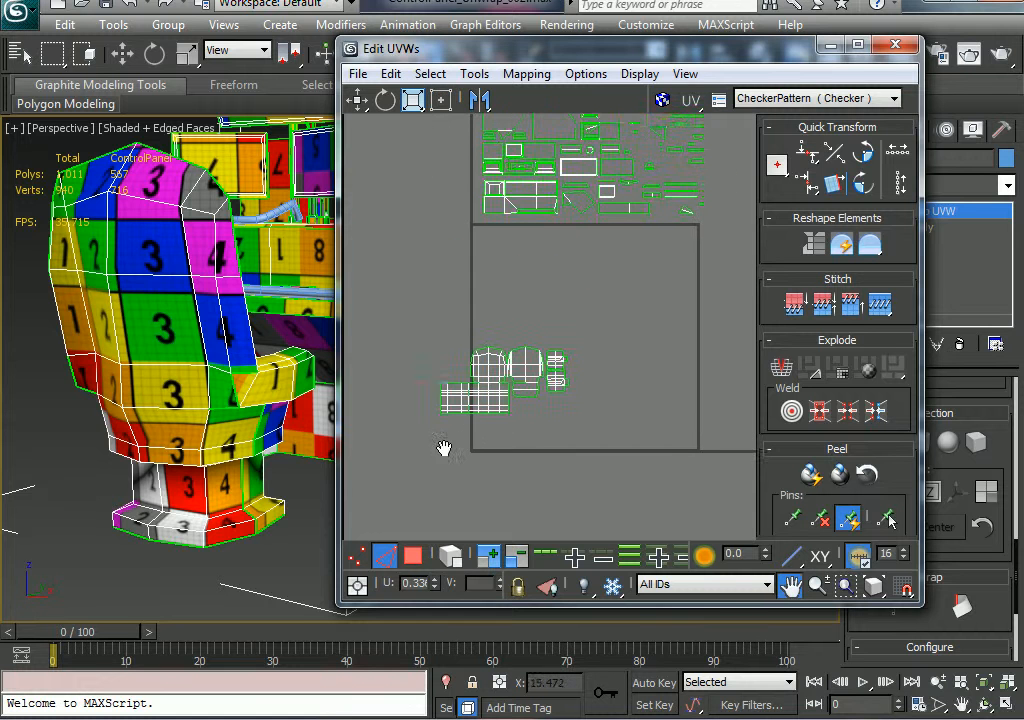
scroll(462, 412, up, 5)
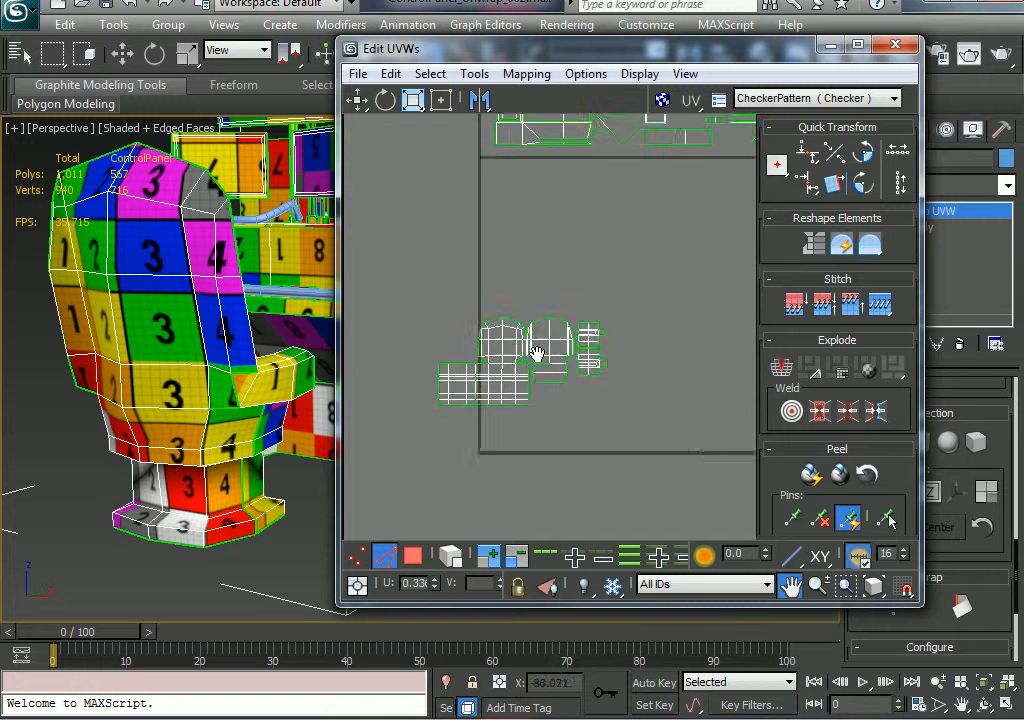
middle_drag(694, 284, 688, 285)
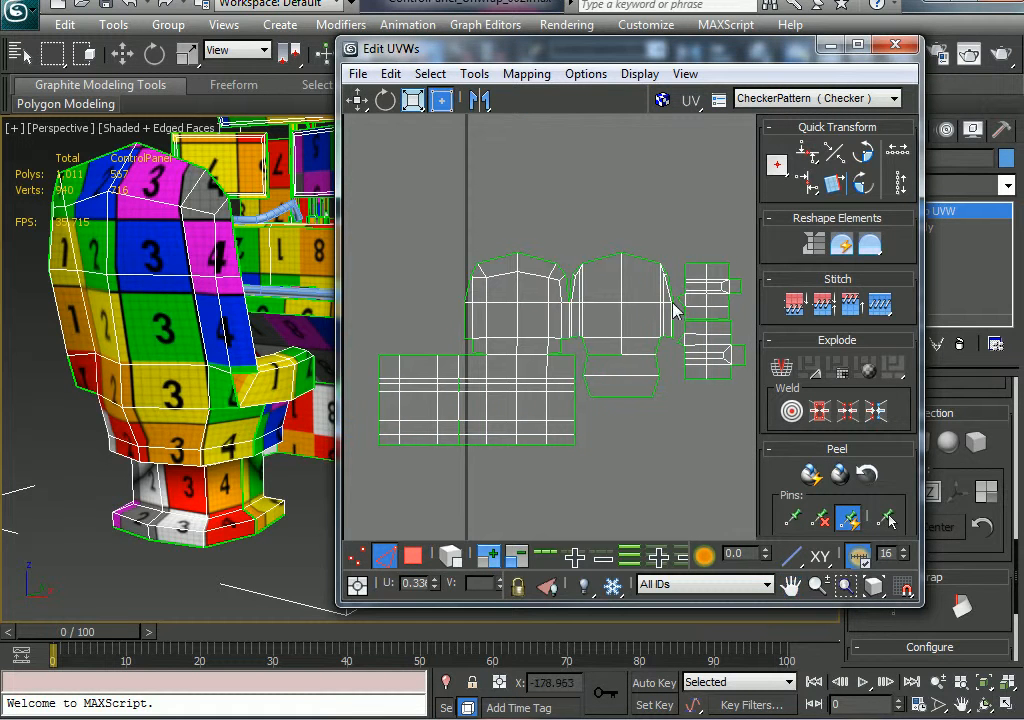
Select the upper armrest shell as a whole element, rotate it a quarter turn and place it above the wide grid shell
click(413, 556)
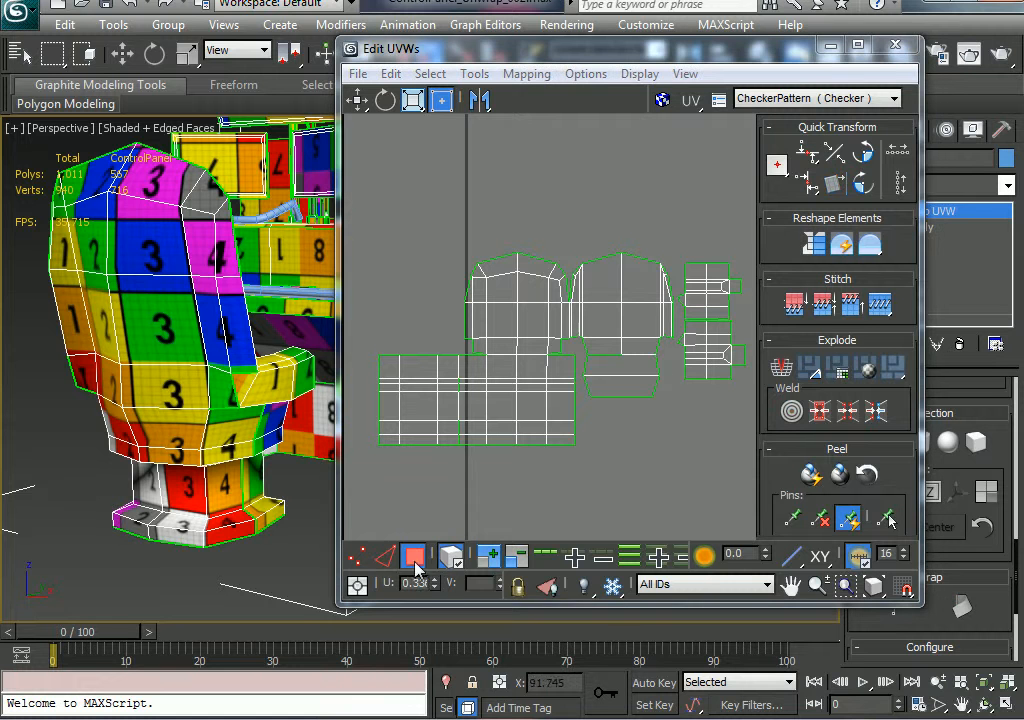
click(452, 558)
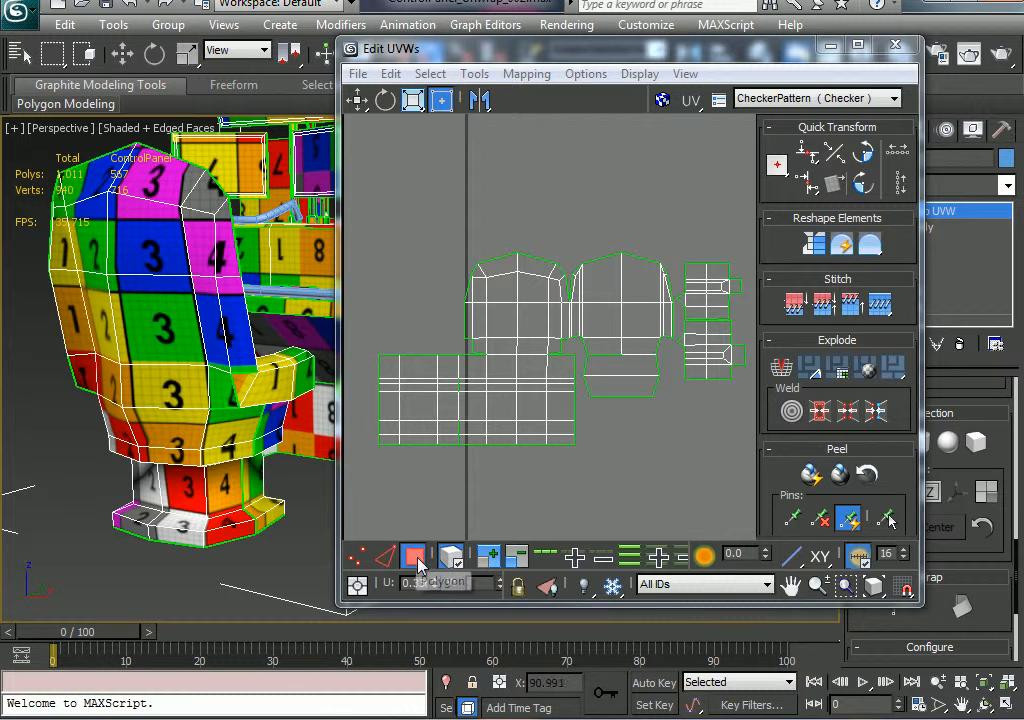
drag(705, 301, 355, 250)
drag(444, 323, 451, 331)
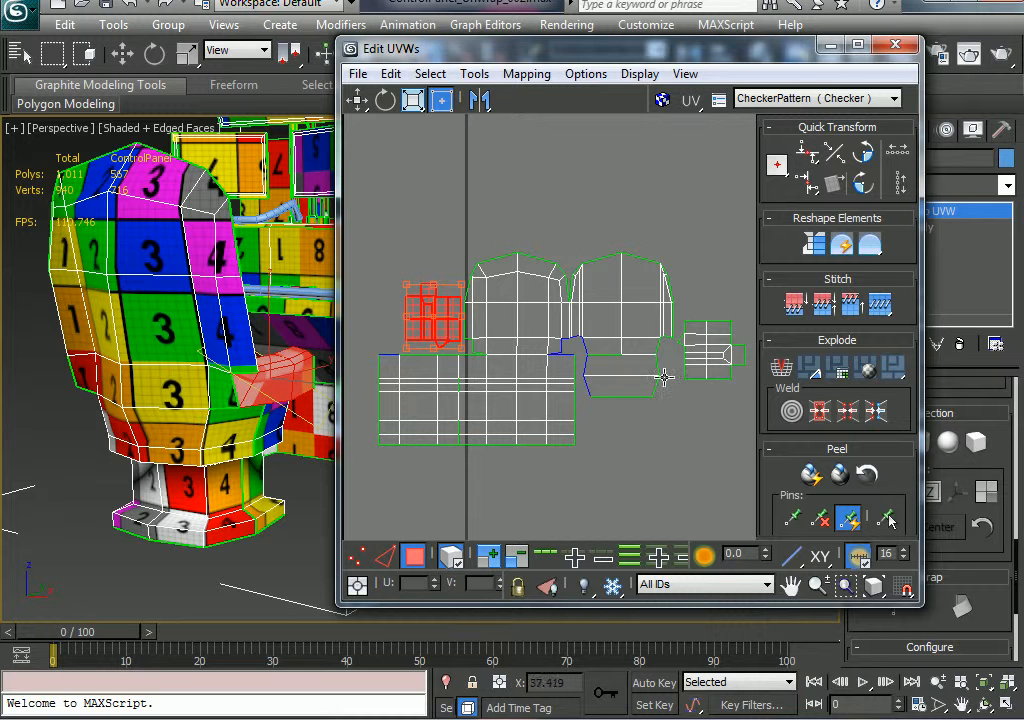
Move the remaining armrest shell below the narrow lower part of the second chair-back shell, close beside the wide grid shell
drag(714, 352, 614, 416)
click(693, 447)
click(683, 423)
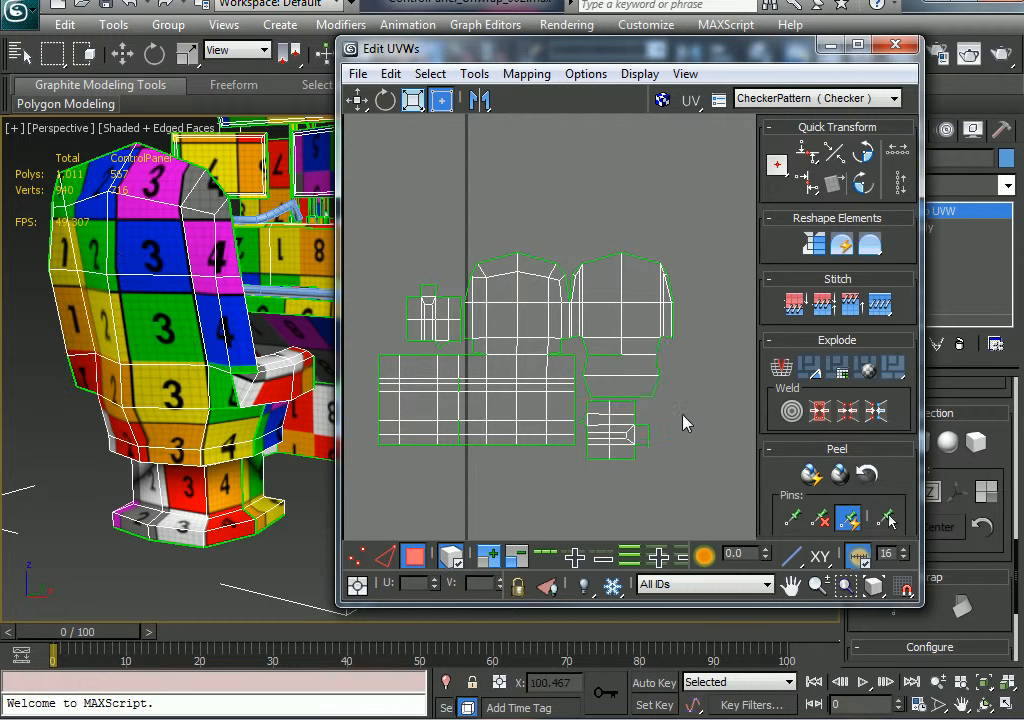
scroll(455, 323, up, 4)
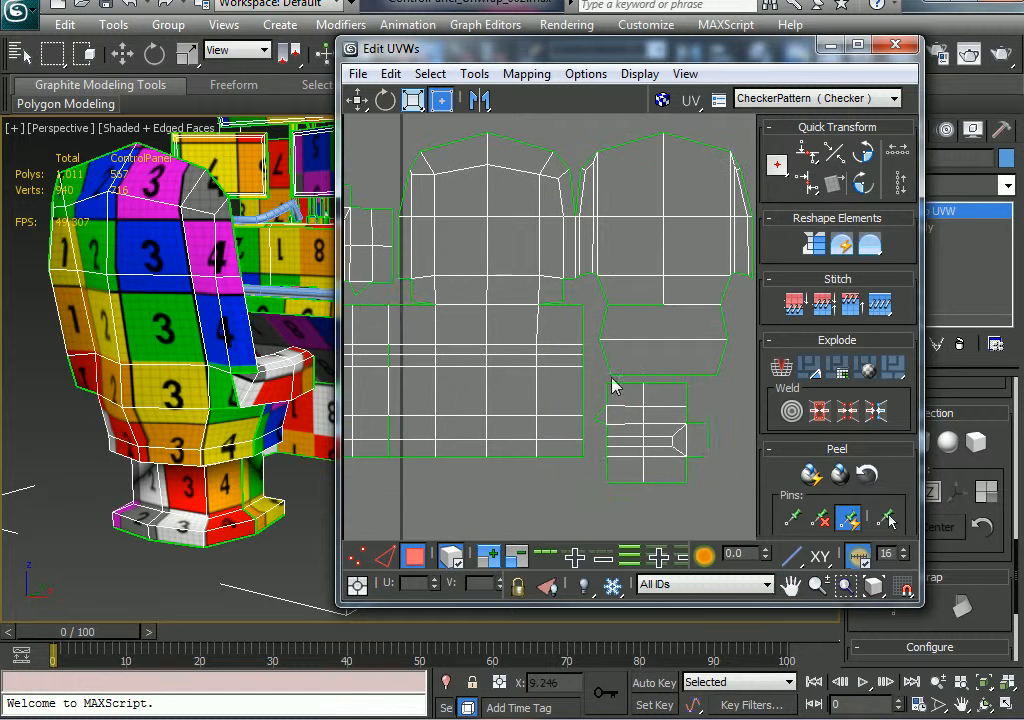
mouse_move(643, 440)
mouse_down()
mouse_move(638, 430)
mouse_move(636, 438)
mouse_up()
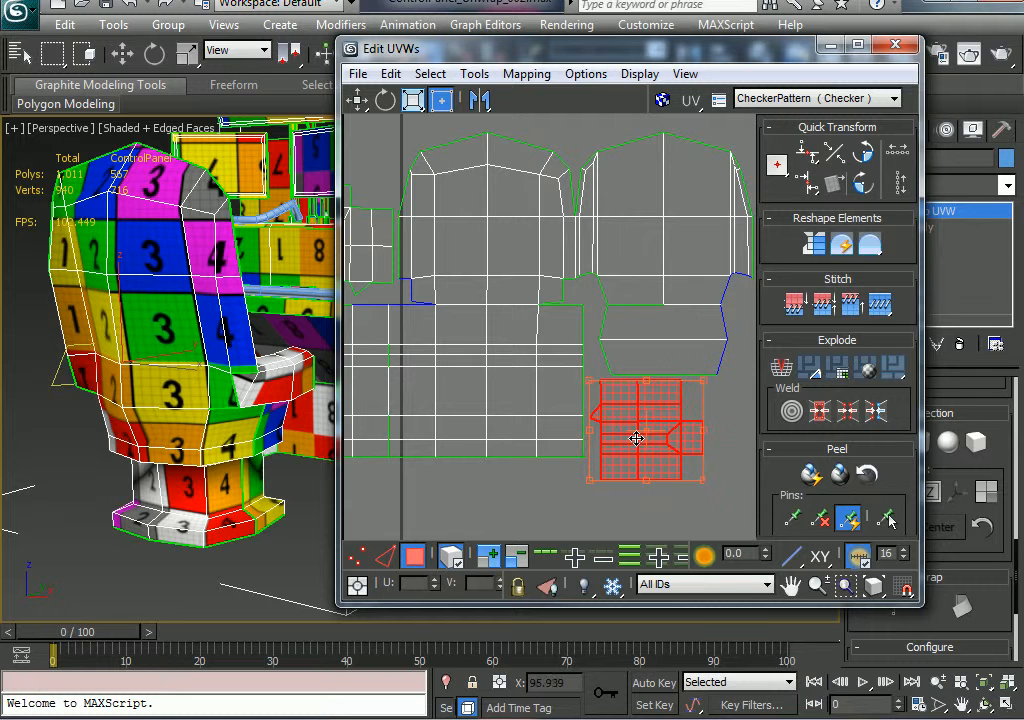
click(601, 361)
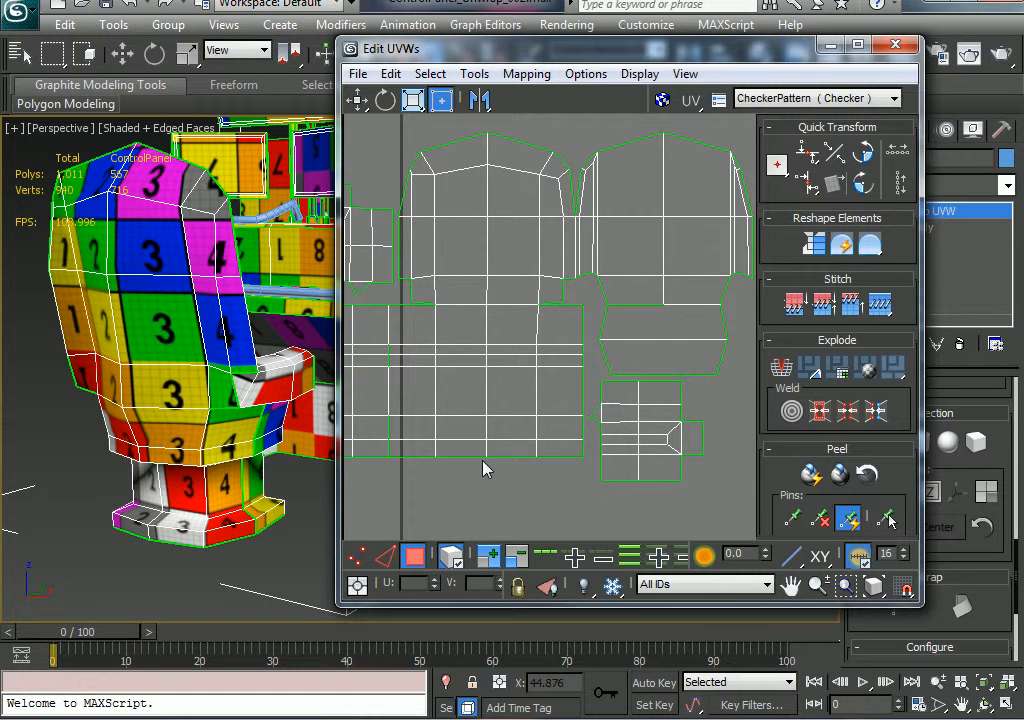
Examine the compact chair shell layout and the checker texture around the chair and the console
scroll(531, 338, down, 2)
middle_drag(435, 394, 482, 389)
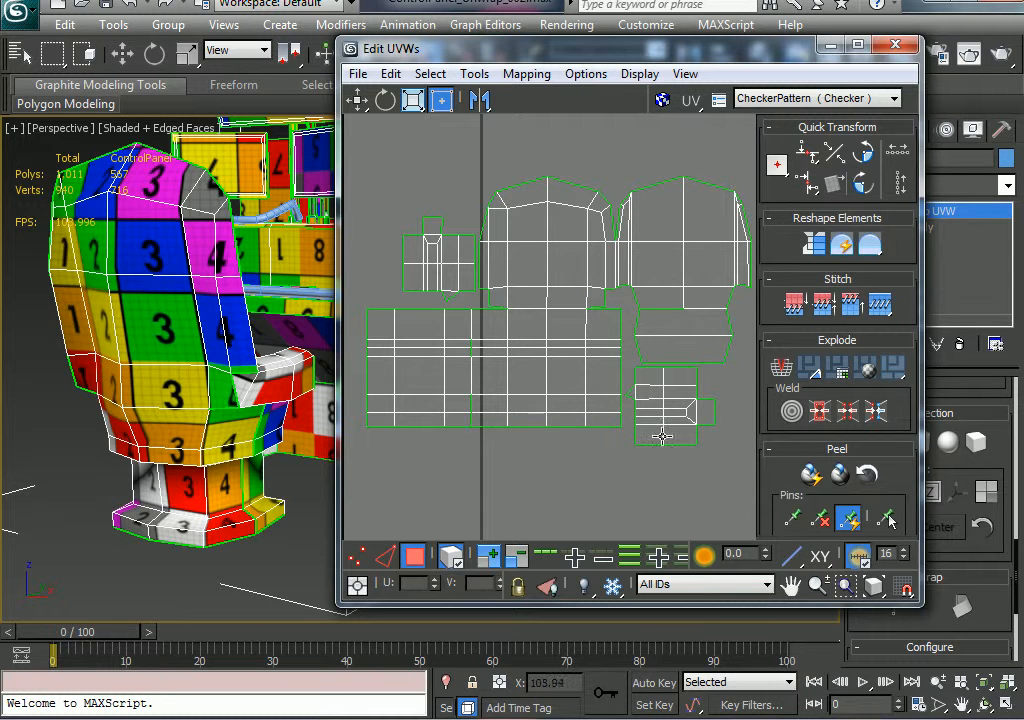
scroll(662, 437, down, 3)
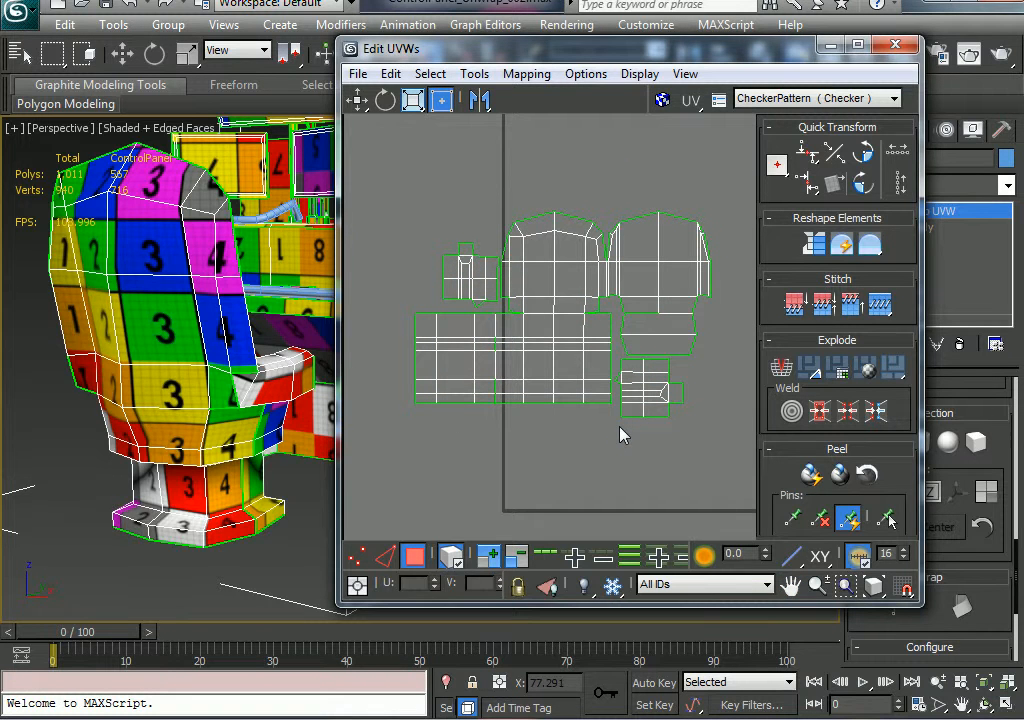
alt+middle_drag(180, 360, 409, 540)
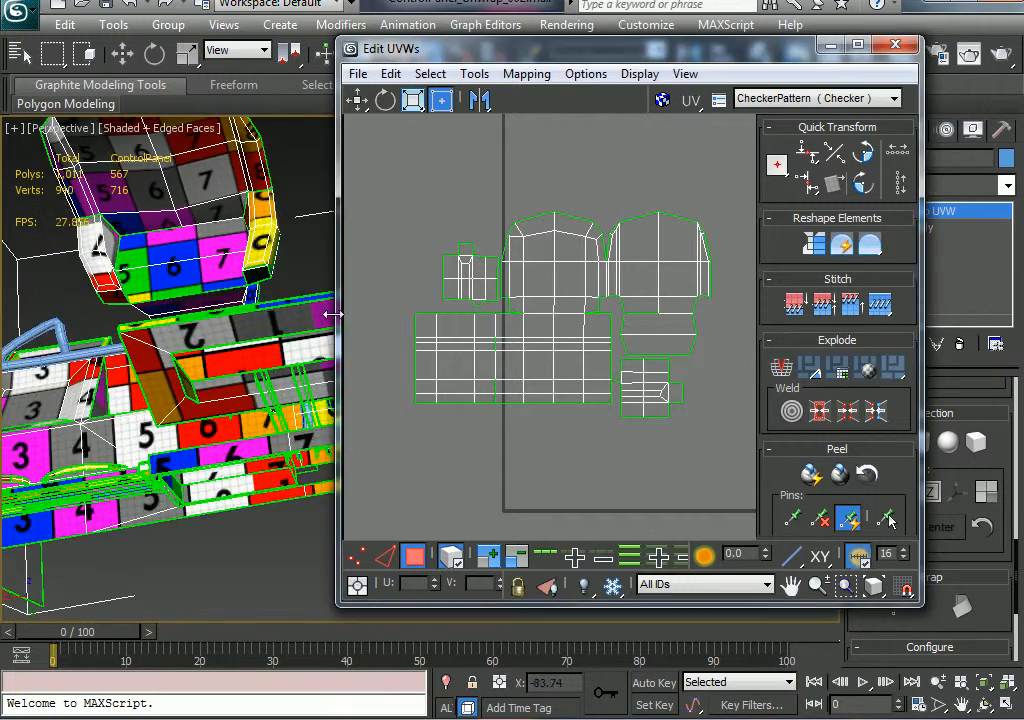
alt+middle_drag(300, 330, 80, 281)
alt+middle_drag(172, 433, 97, 461)
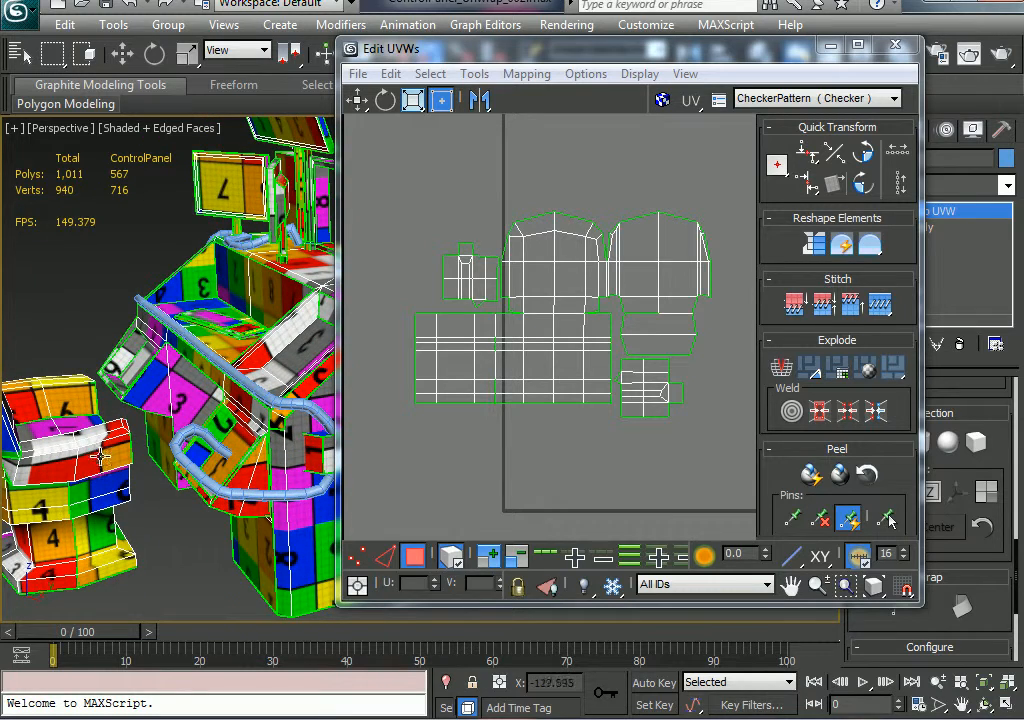
alt+middle_drag(100, 460, 185, 460)
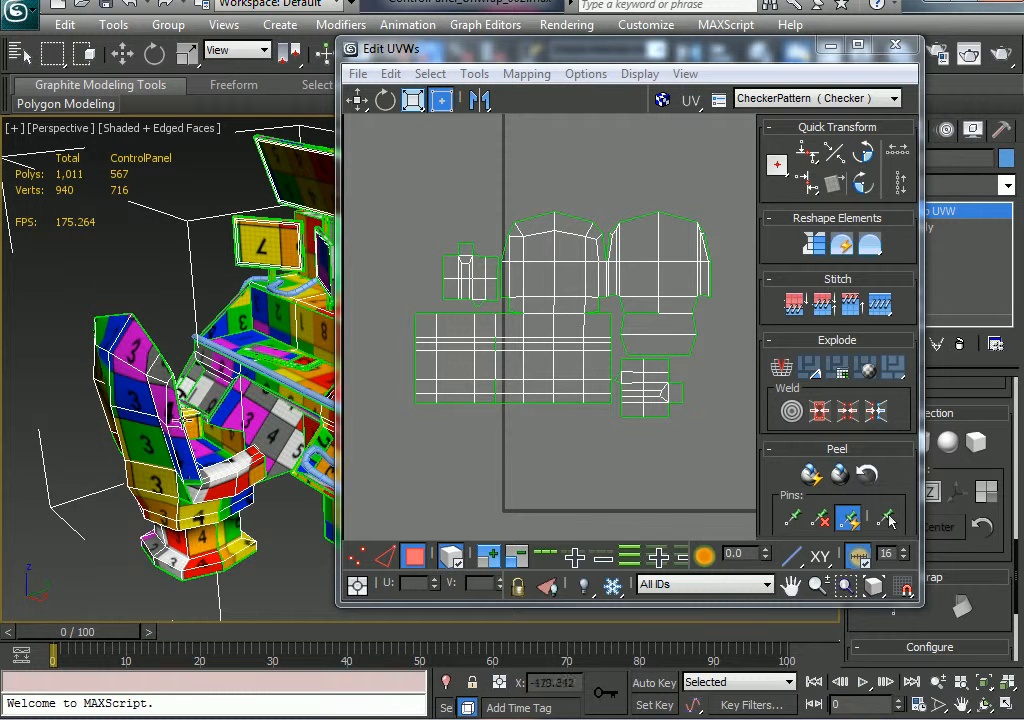
alt+middle_drag(145, 330, 252, 380)
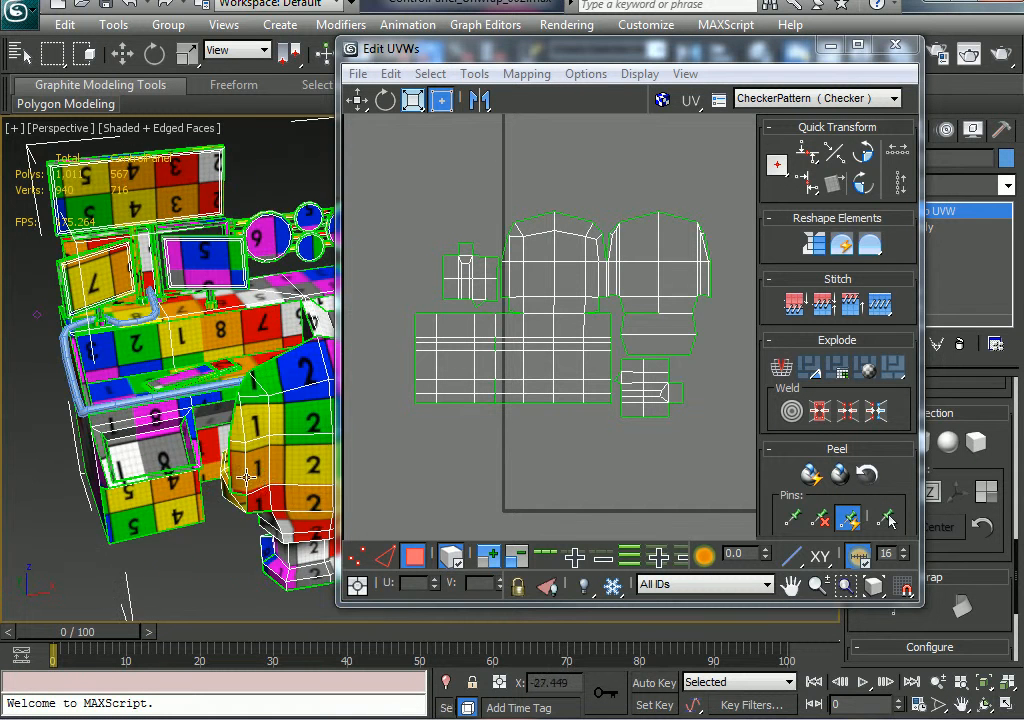
mouse_move(245, 477)
alt+middle_down()
mouse_move(34, 457)
mouse_move(248, 458)
alt+middle_up()
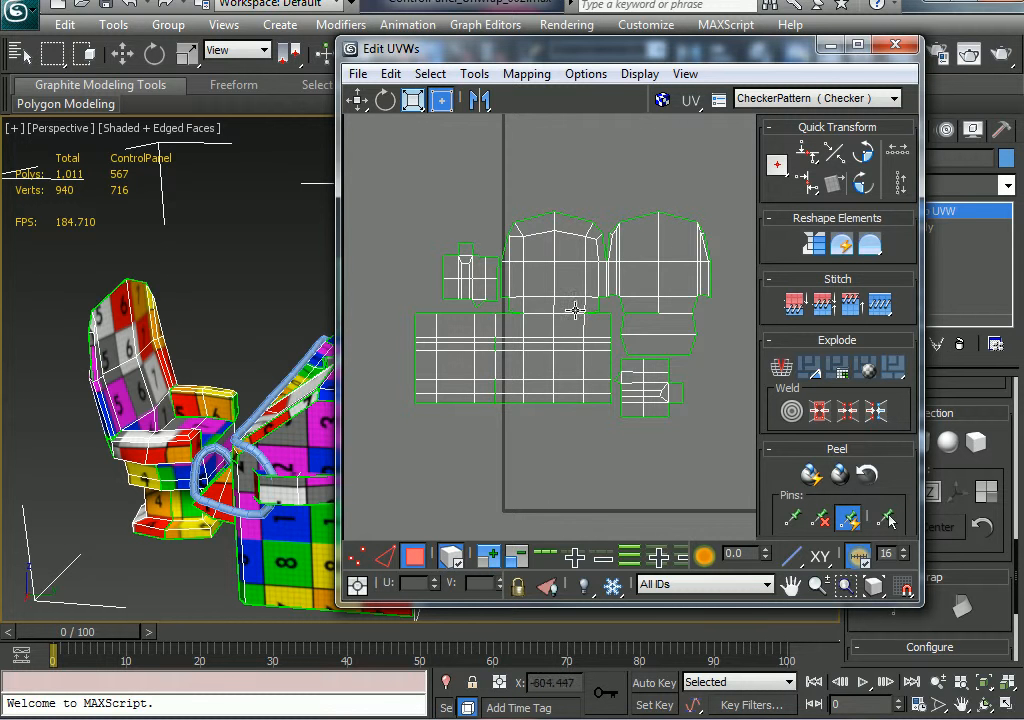
Select all the chair's UV shells together and move them into the lower-left corner of the UV square
scroll(575, 311, down, 5)
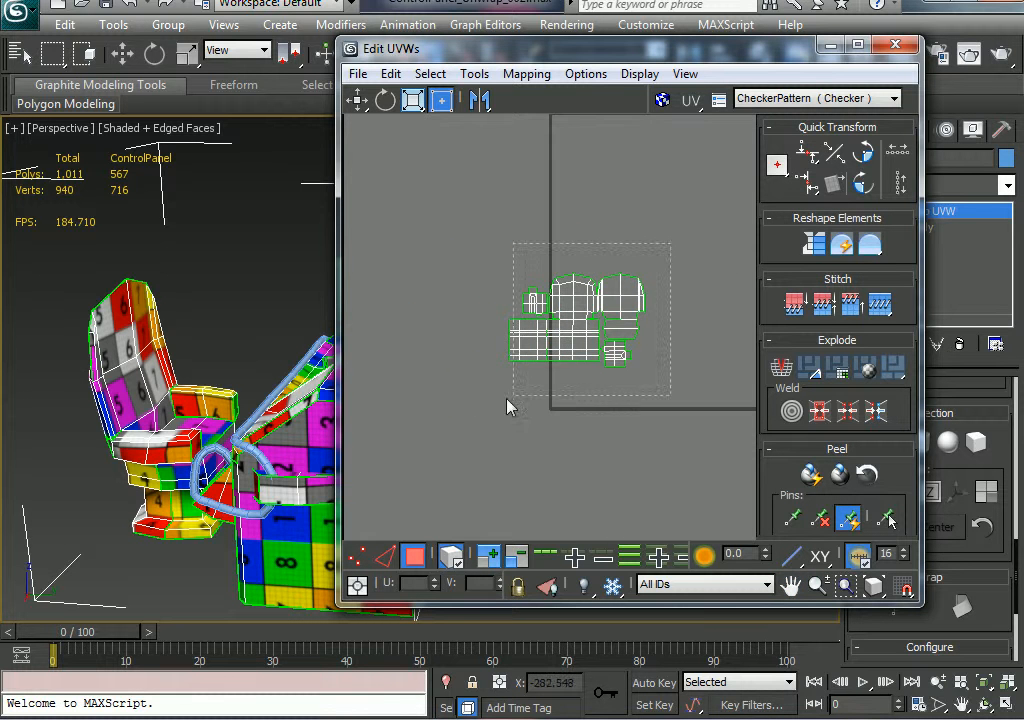
drag(507, 399, 505, 398)
drag(527, 349, 573, 388)
click(612, 275)
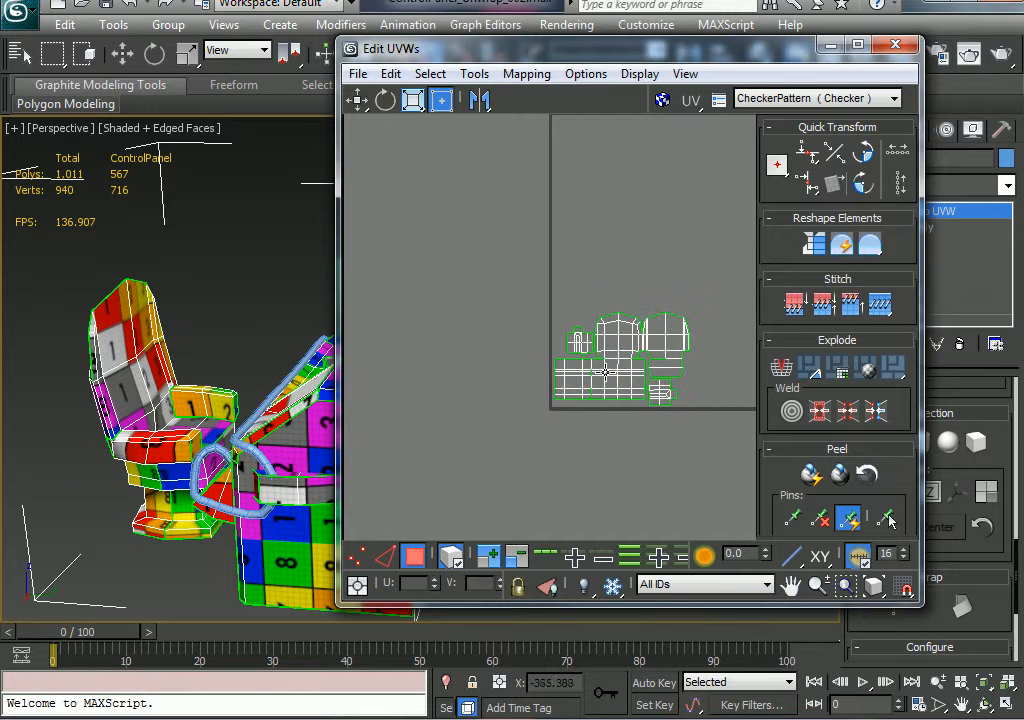
Select the front face of the large round gauge at the end of the gauge cluster above the console
middle_drag(627, 345, 545, 340)
scroll(86, 375, up, 10)
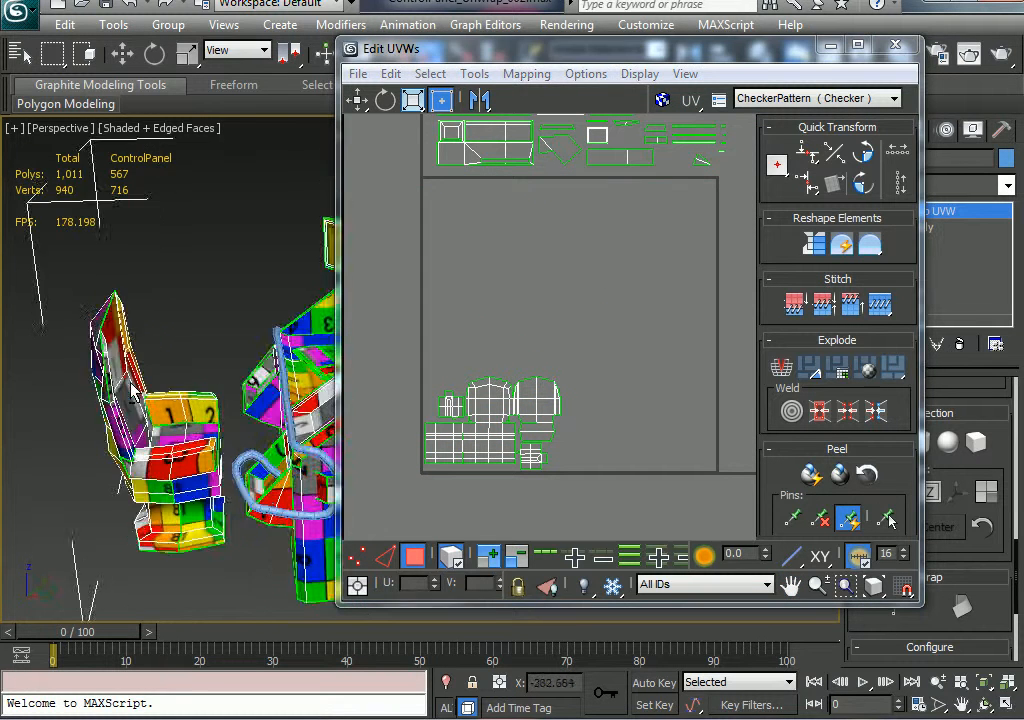
middle_drag(237, 514, 142, 496)
middle_drag(250, 415, 128, 423)
alt+middle_drag(197, 428, 575, 458)
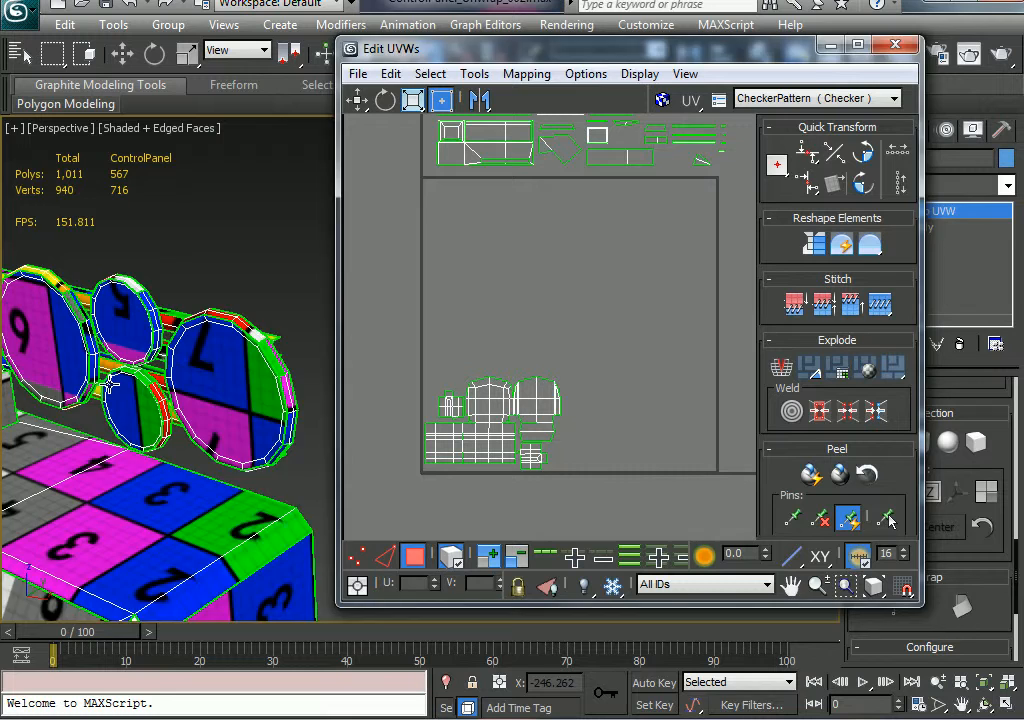
alt+middle_drag(110, 385, 197, 351)
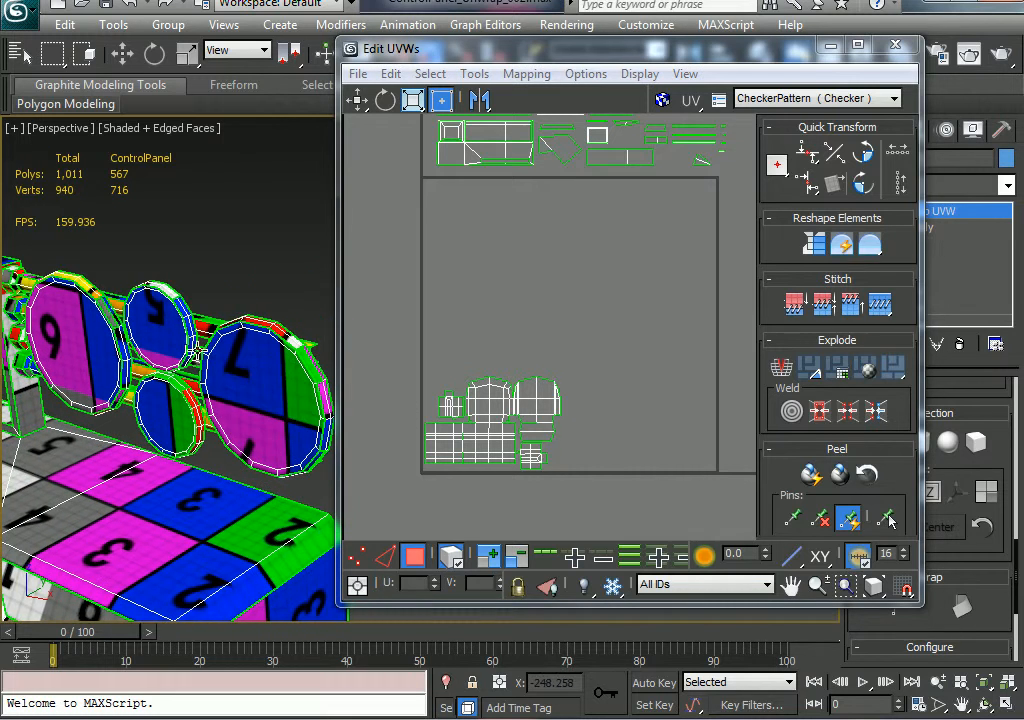
click(268, 421)
scroll(272, 424, up, 3)
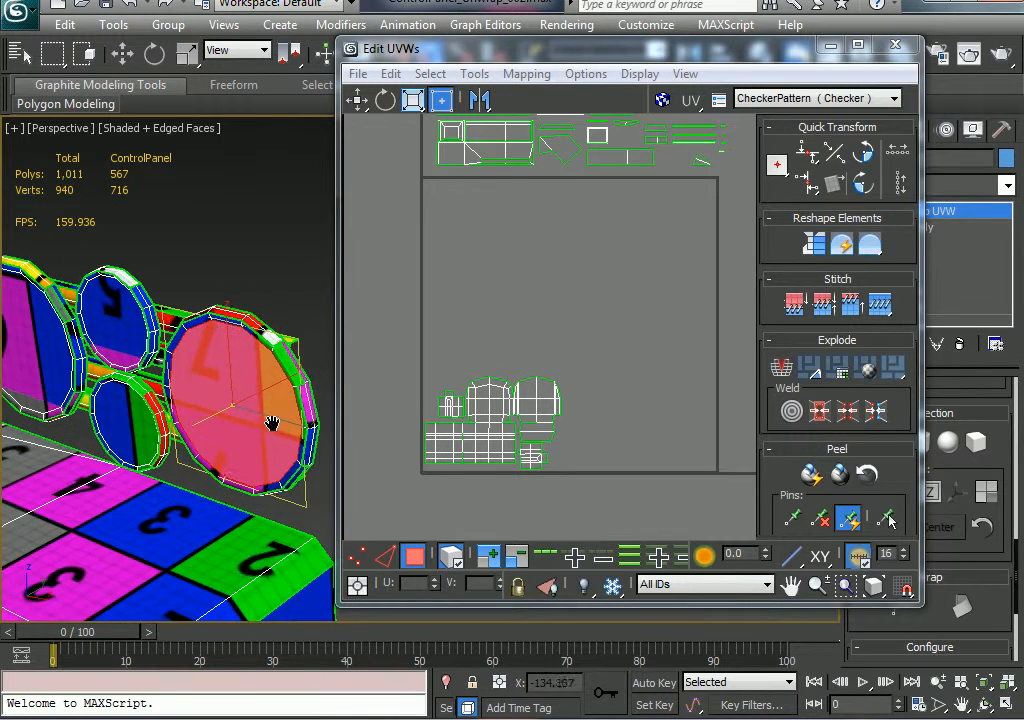
Turn off element selection and grow the gauge face selection outward over its surrounding rim polygons
mouse_move(272, 424)
alt+middle_down()
mouse_move(306, 421)
mouse_move(254, 430)
alt+middle_up()
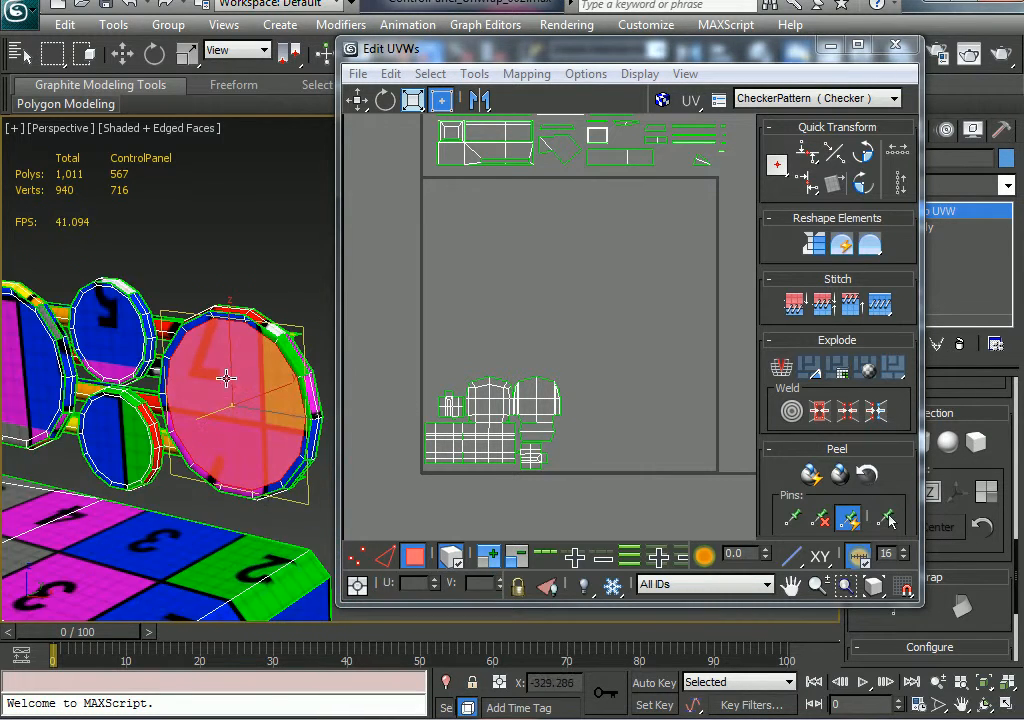
click(492, 558)
click(490, 560)
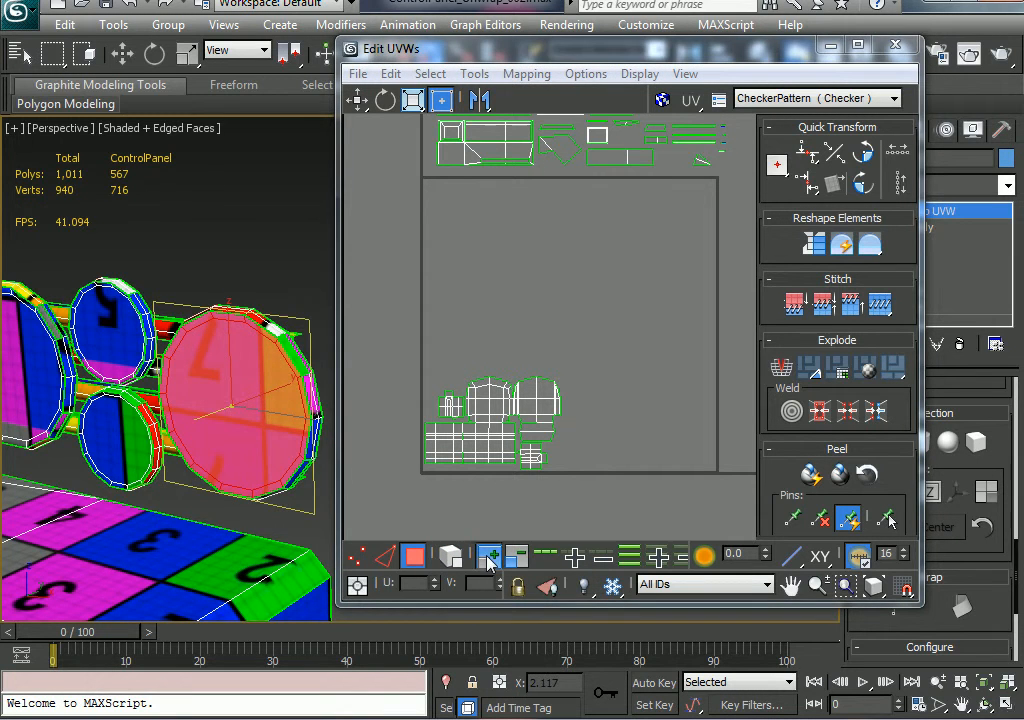
mouse_move(235, 455)
alt+middle_down()
mouse_move(93, 405)
mouse_move(194, 473)
mouse_move(244, 464)
alt+middle_up()
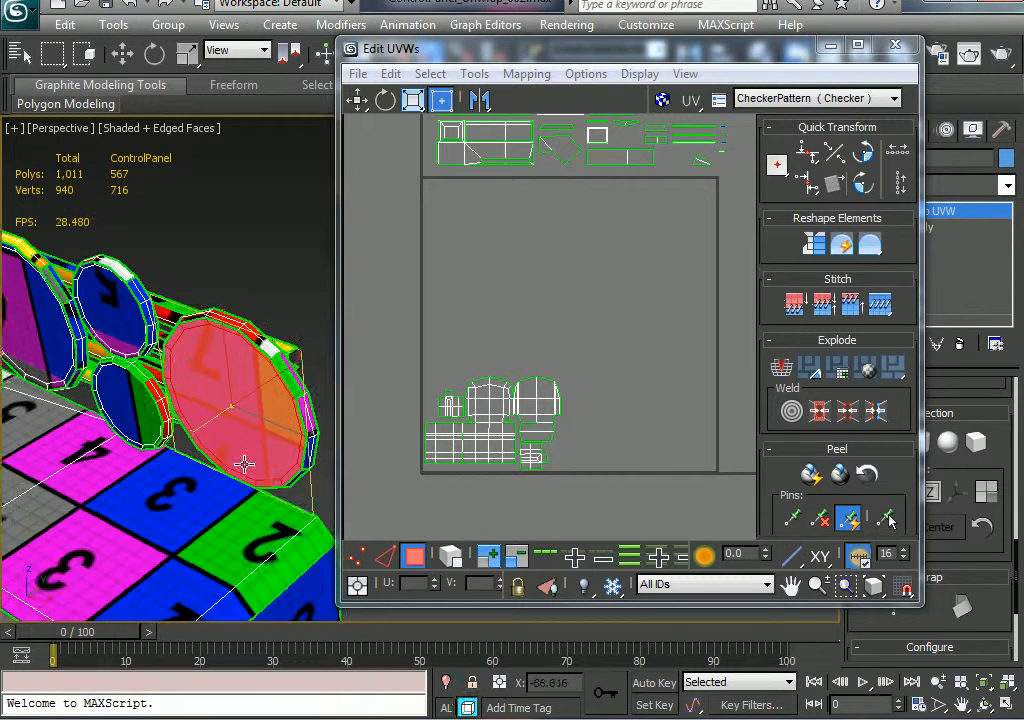
drag(755, 55, 673, 56)
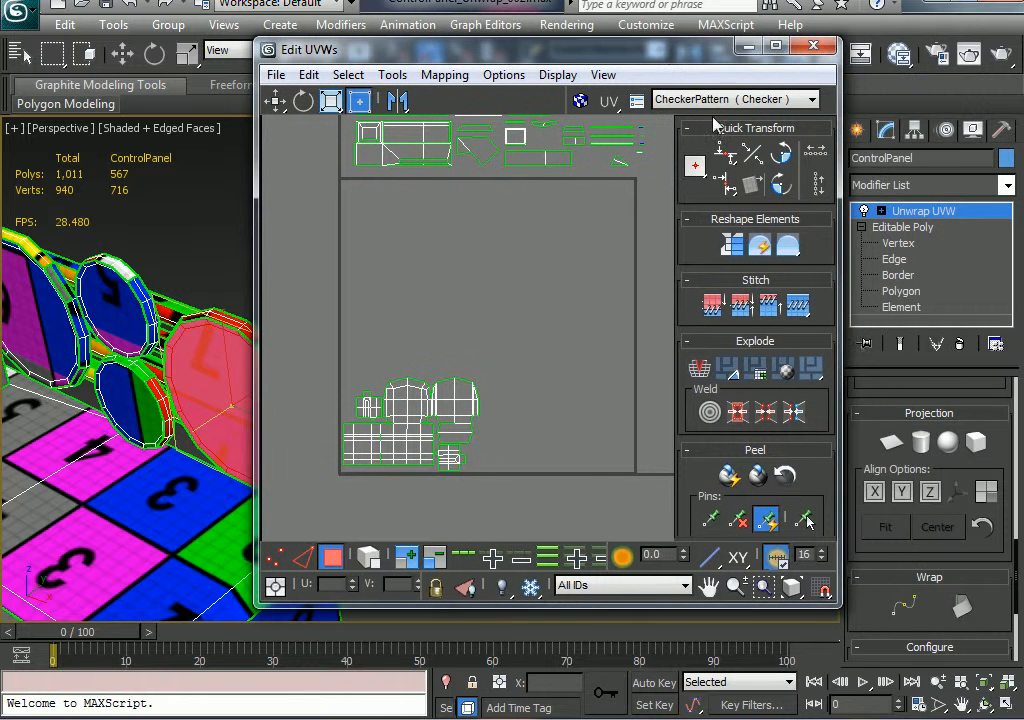
scroll(900, 420, up, 10)
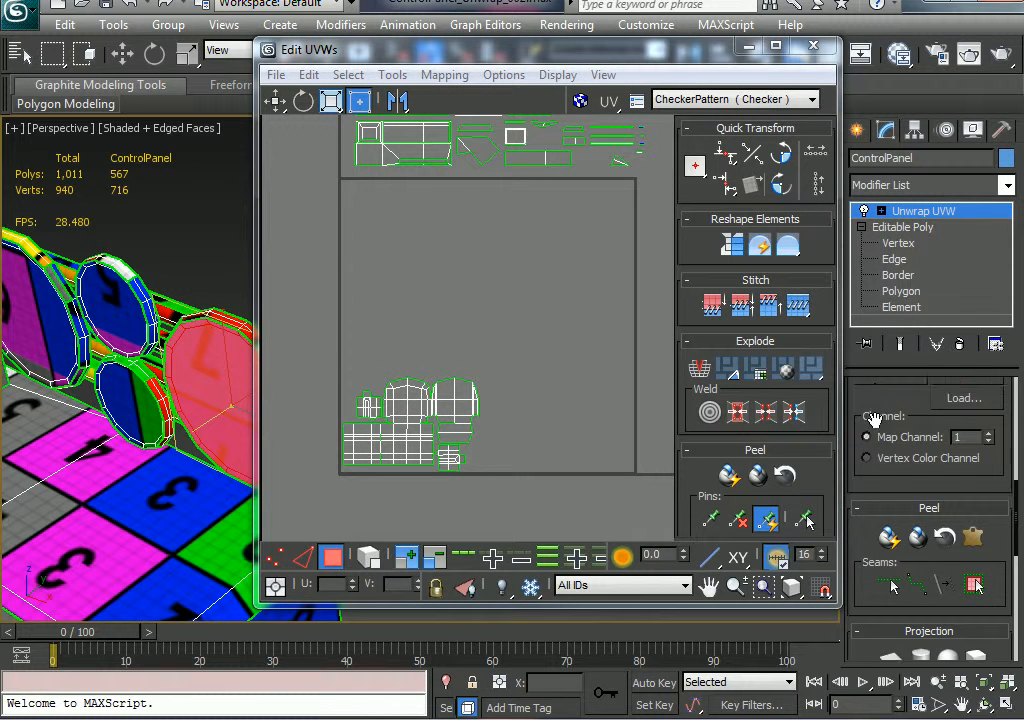
scroll(860, 435, up, 4)
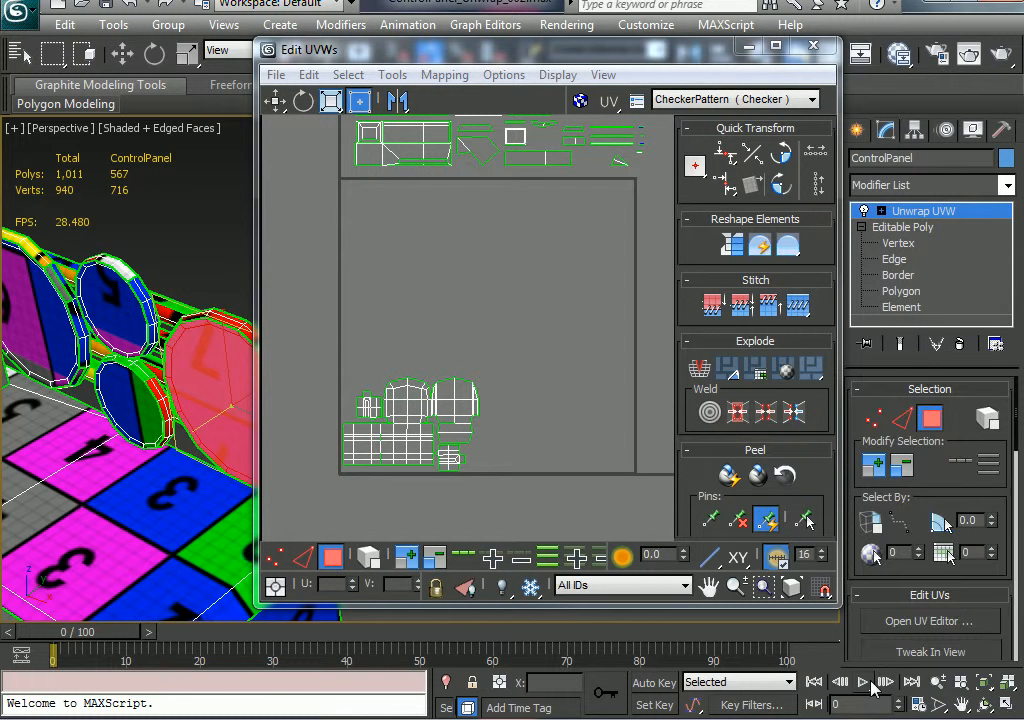
click(876, 467)
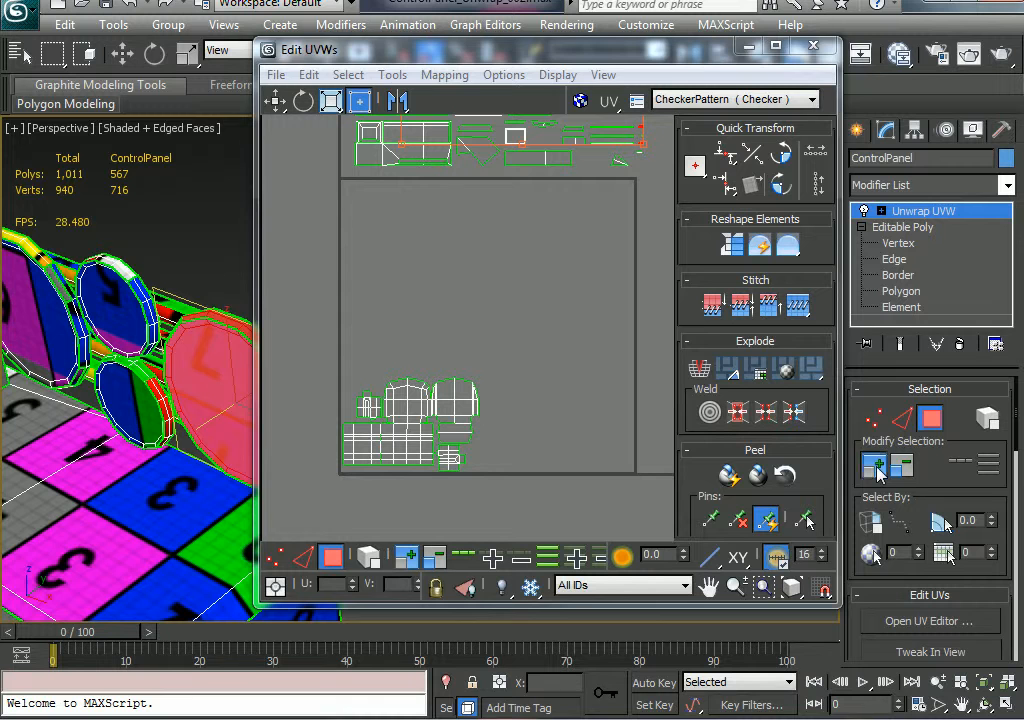
Move the selected gauge UVs out of the packed shells into the empty area beside the UV square and deselect them
alt+middle_drag(217, 393, 288, 384)
scroll(434, 297, down, 4)
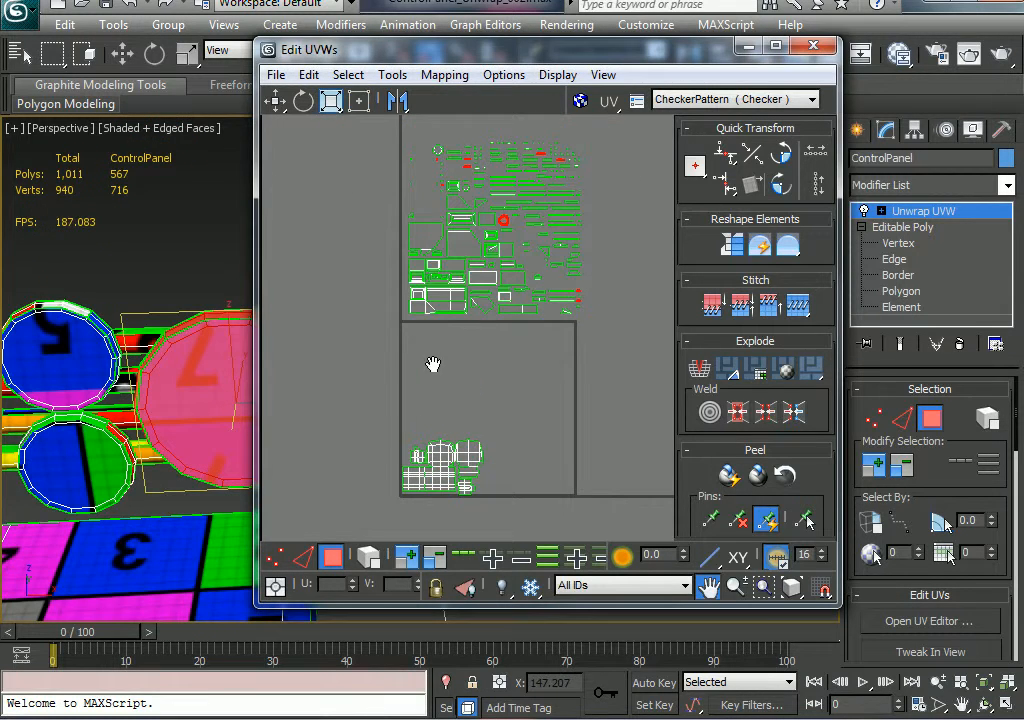
drag(501, 220, 655, 402)
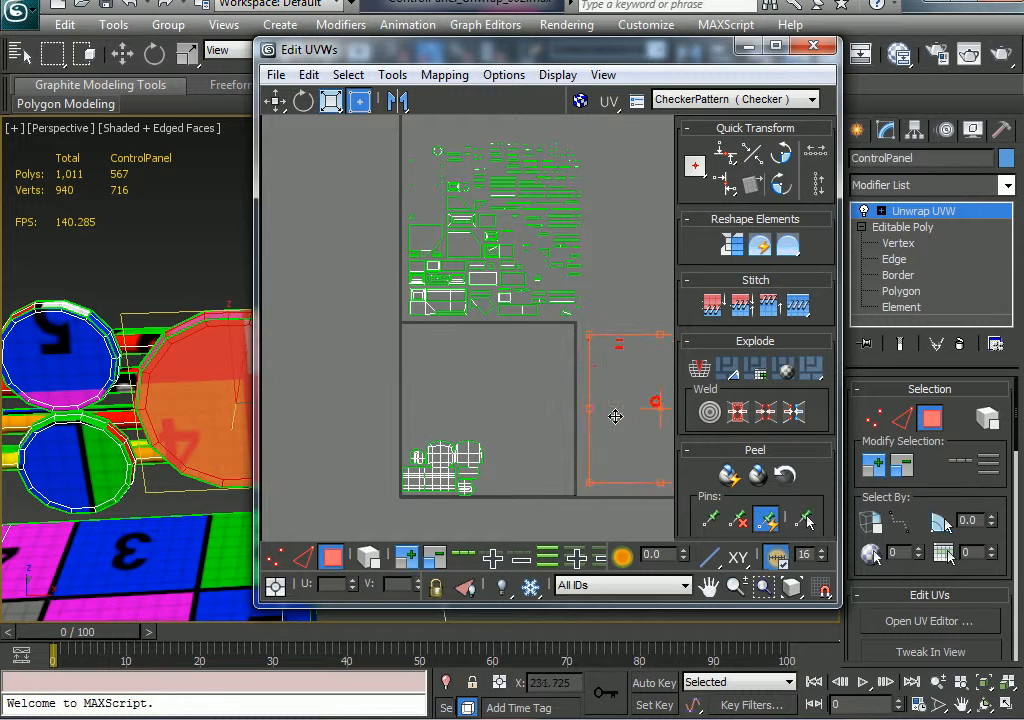
scroll(612, 416, up, 2)
middle_drag(586, 415, 304, 350)
scroll(470, 366, up, 2)
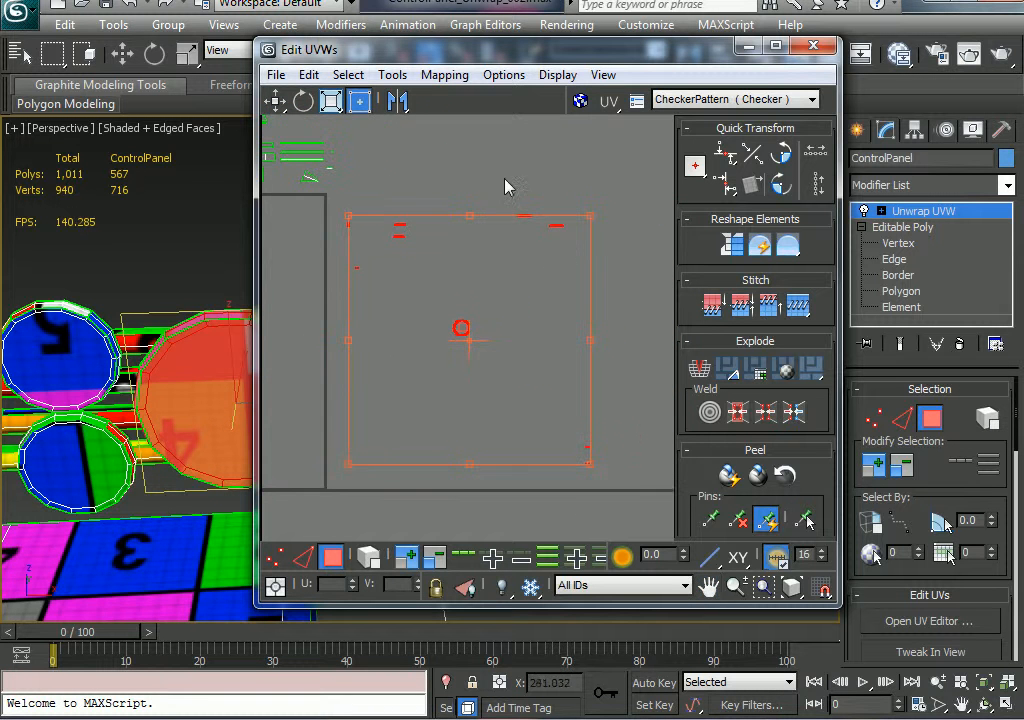
click(422, 228)
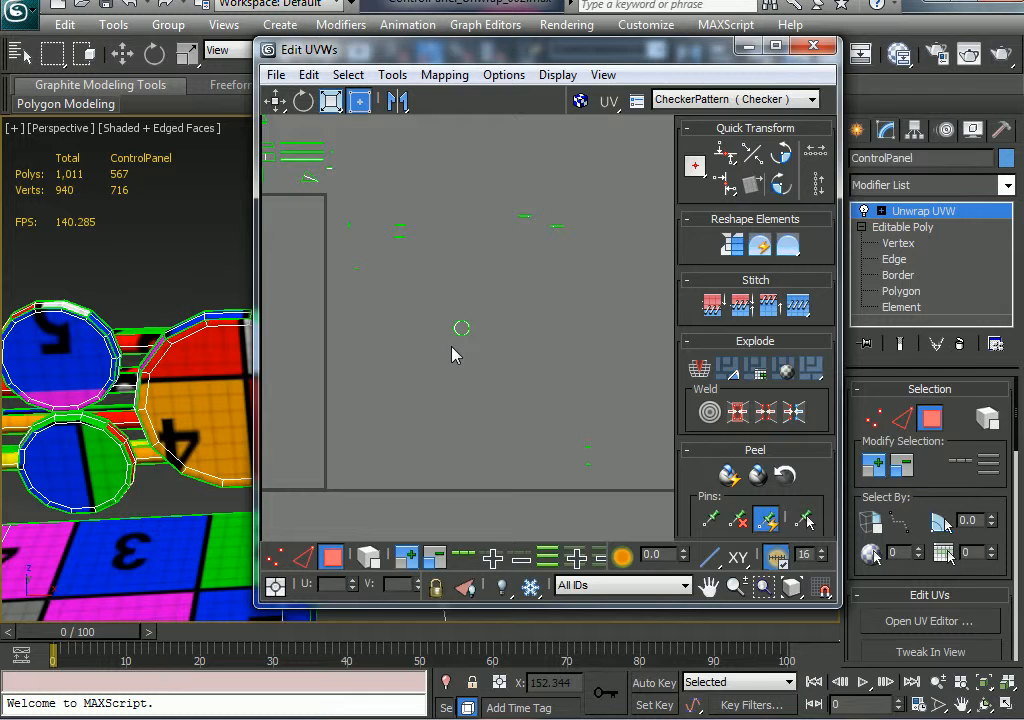
Reselect all the separated gauge UV pieces in the empty area beside the UV square
drag(457, 56, 603, 89)
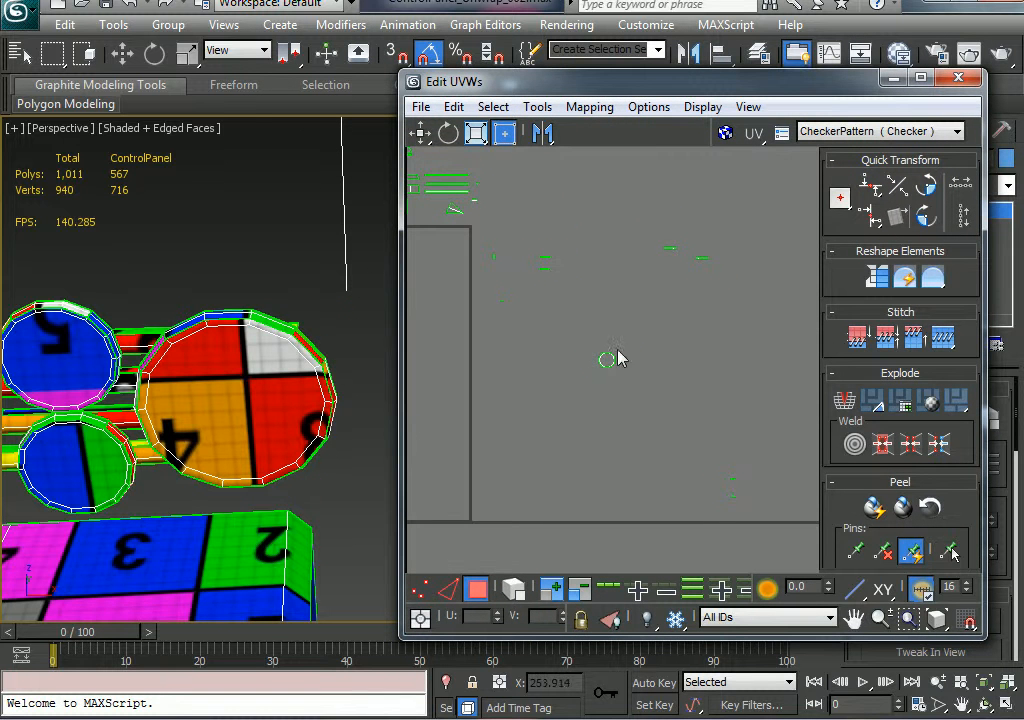
middle_drag(618, 357, 762, 270)
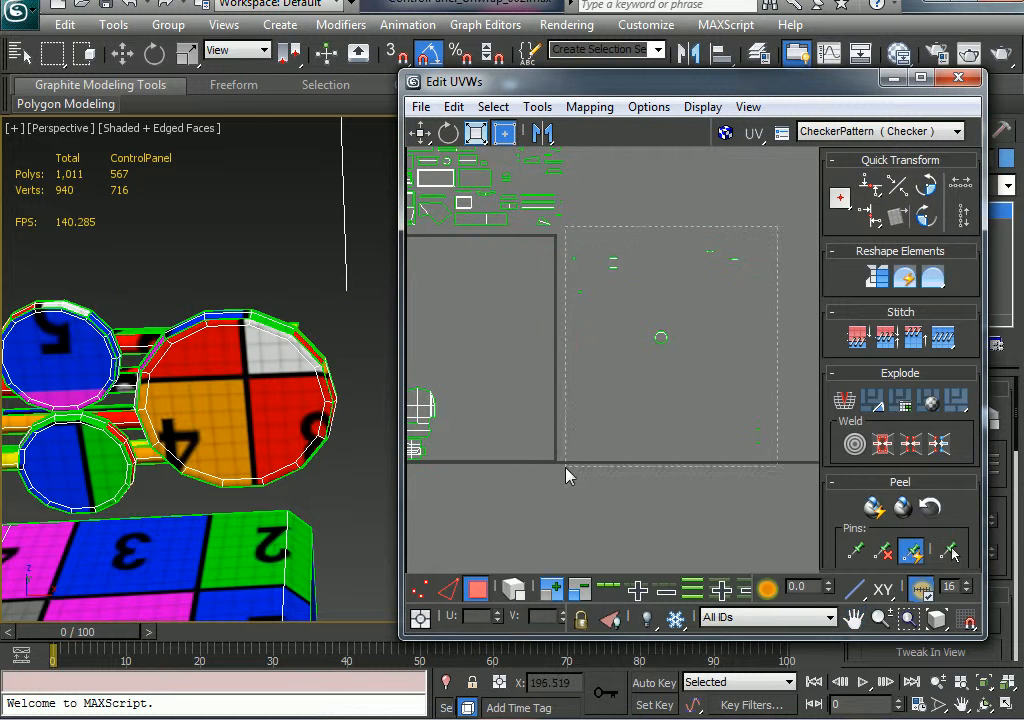
drag(565, 476, 565, 474)
alt+middle_drag(267, 427, 185, 453)
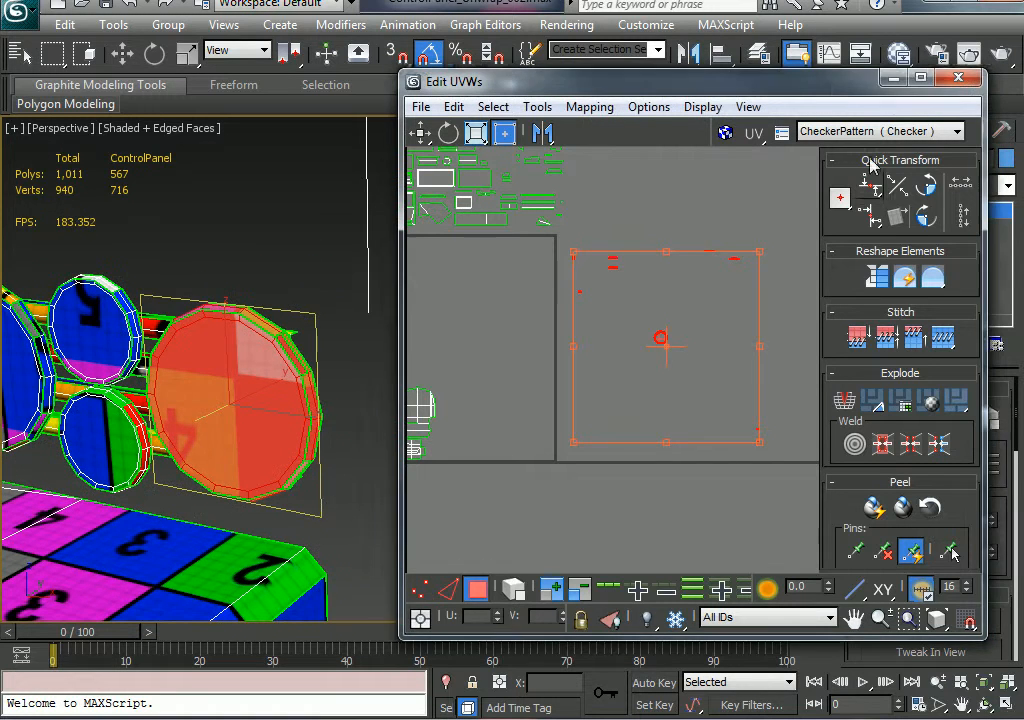
Shrink the UV editor window to uncover the projection options and apply a cylindrical projection to the selected gauge faces
drag(838, 93, 791, 88)
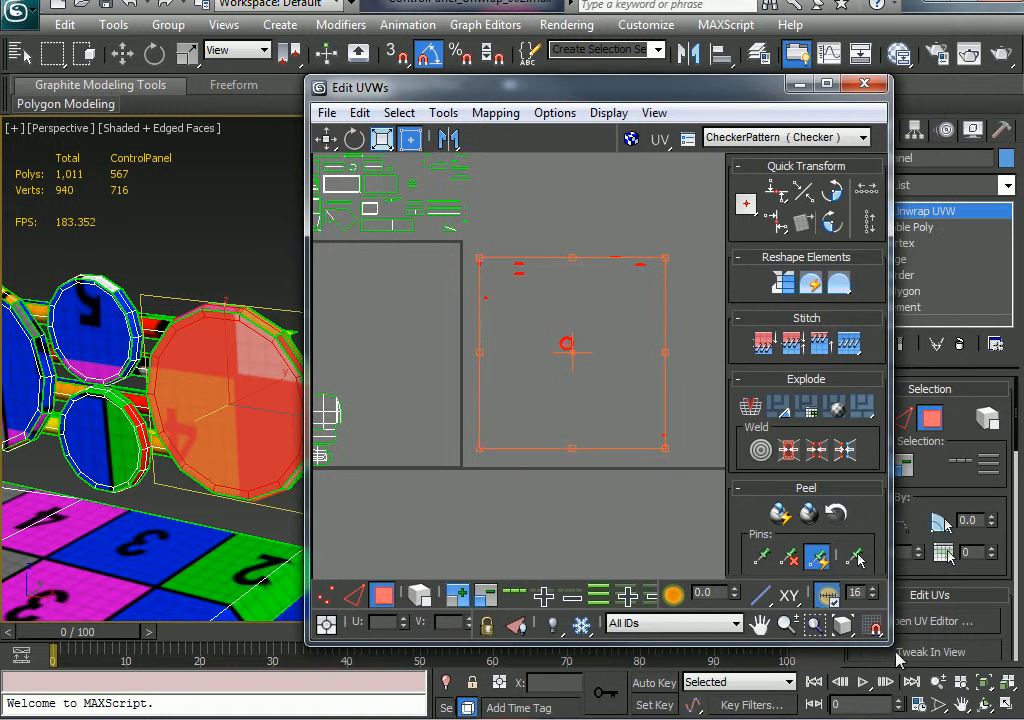
drag(896, 655, 815, 540)
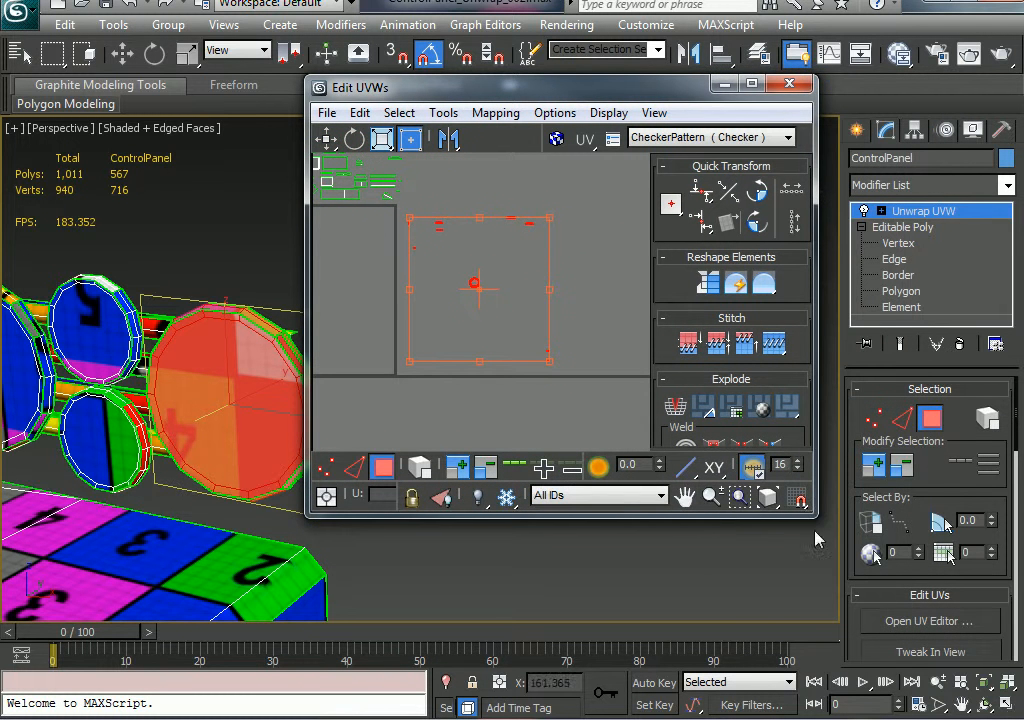
drag(851, 629, 848, 218)
drag(861, 587, 860, 408)
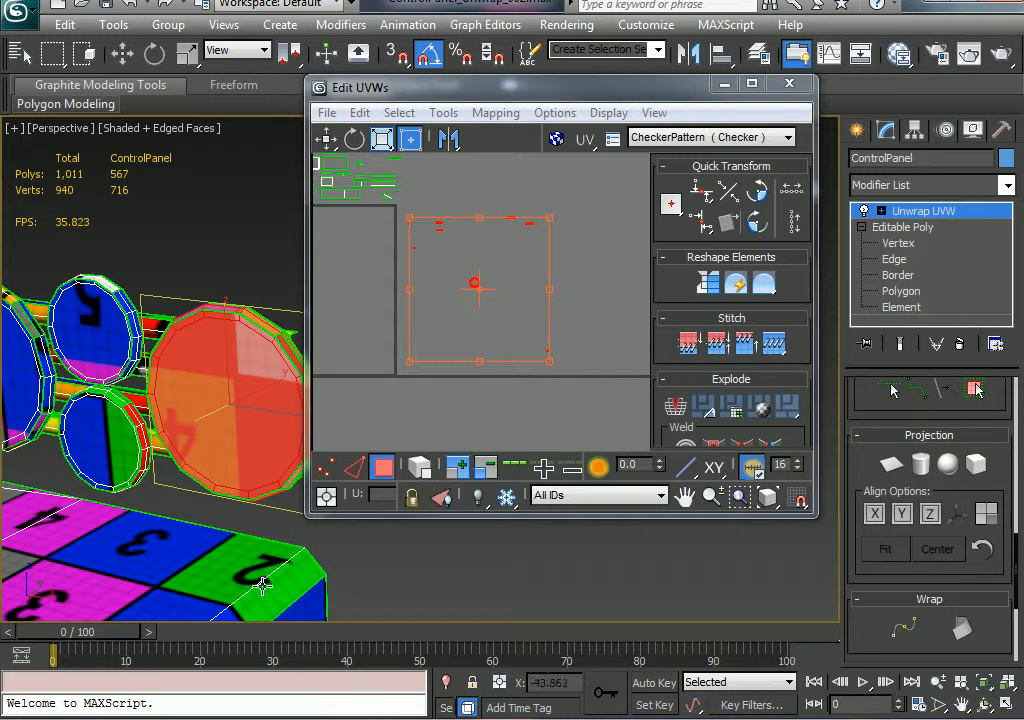
click(920, 465)
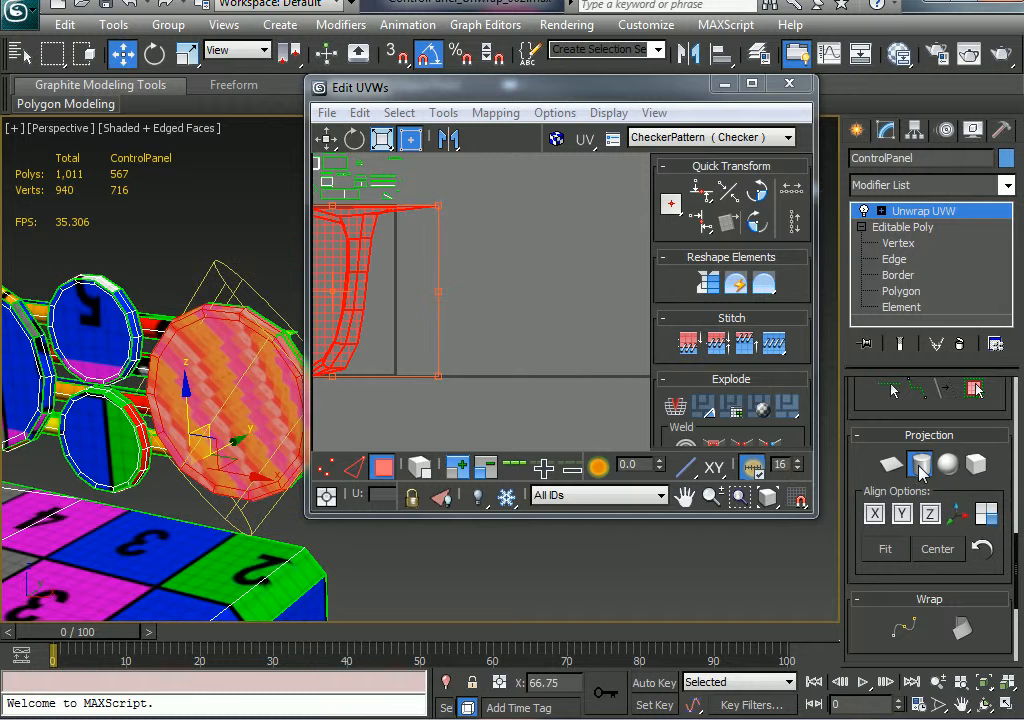
Try the X alignment for the gauge's cylindrical projection and settle on aligning it to the Y axis
alt+middle_drag(116, 346, 134, 452)
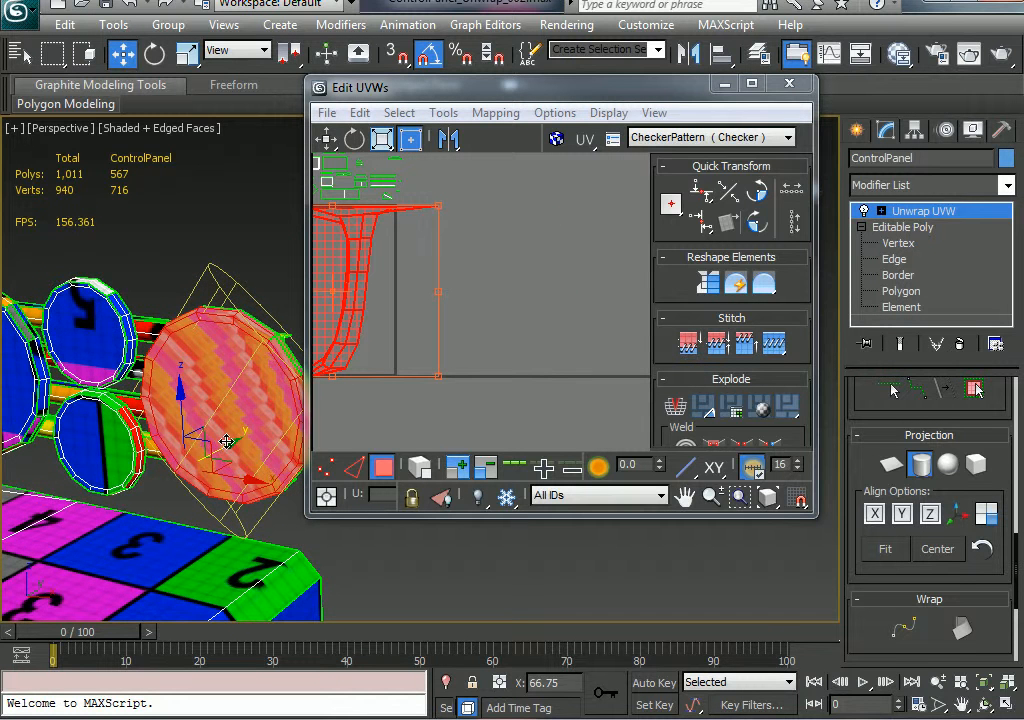
key(f)
scroll(64, 485, up, 5)
key(p)
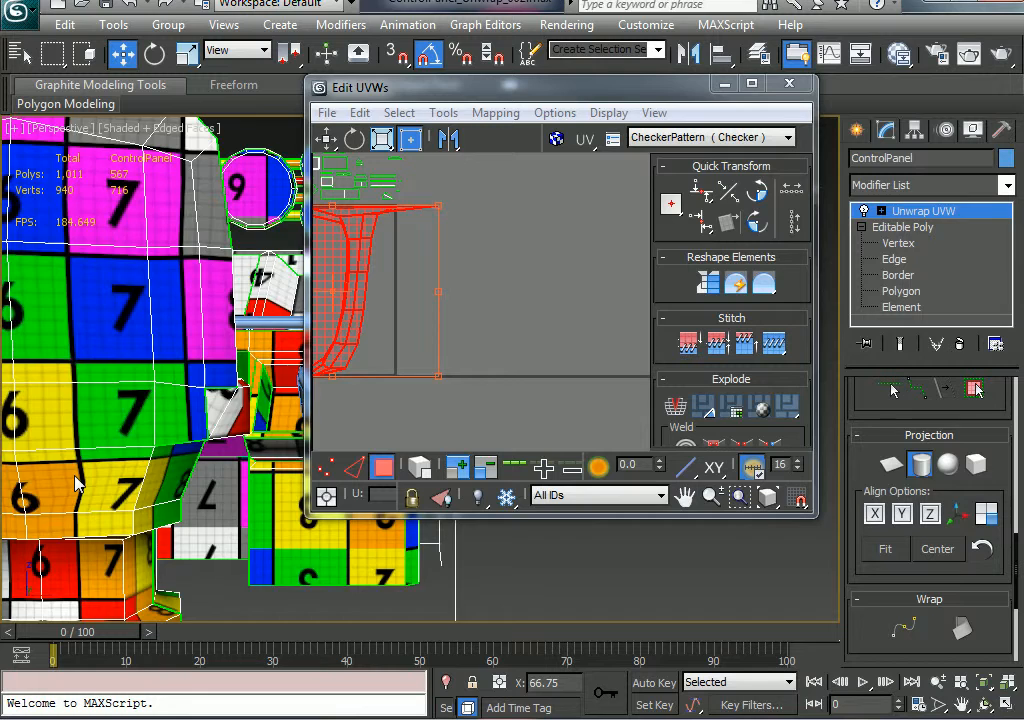
alt+middle_drag(268, 388, 180, 520)
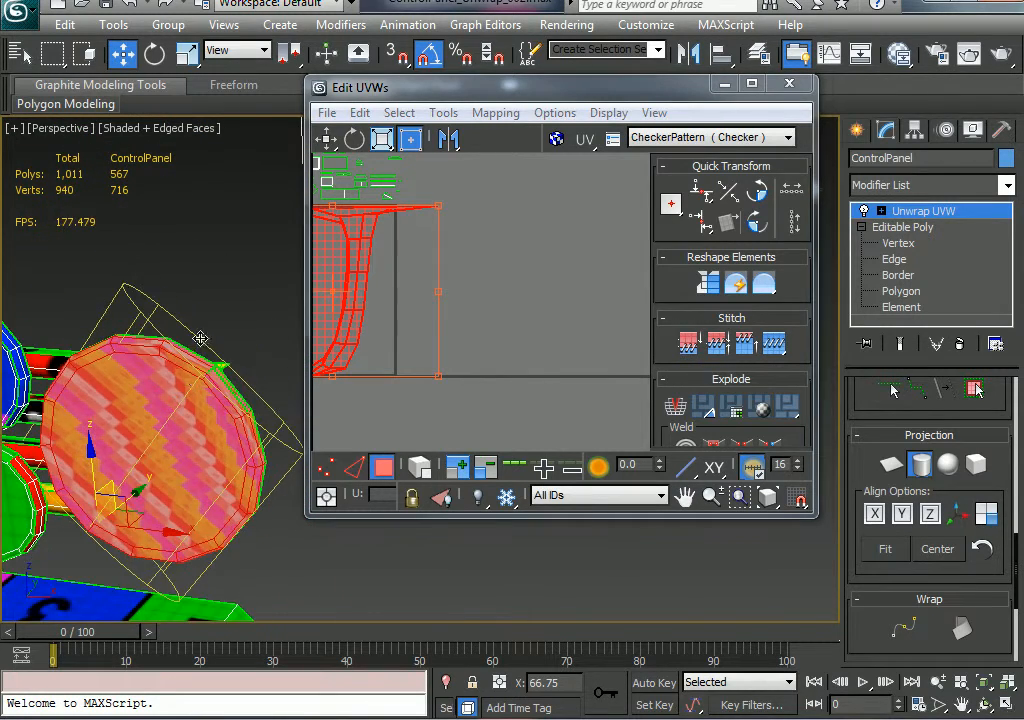
alt+middle_drag(160, 415, 165, 350)
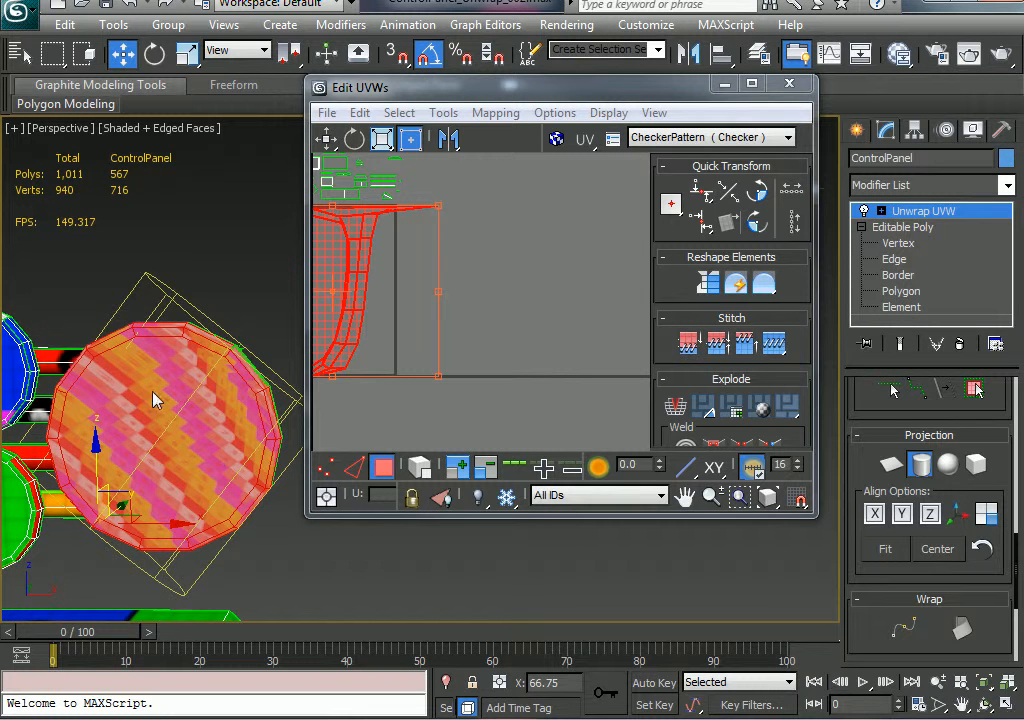
alt+middle_drag(226, 422, 175, 427)
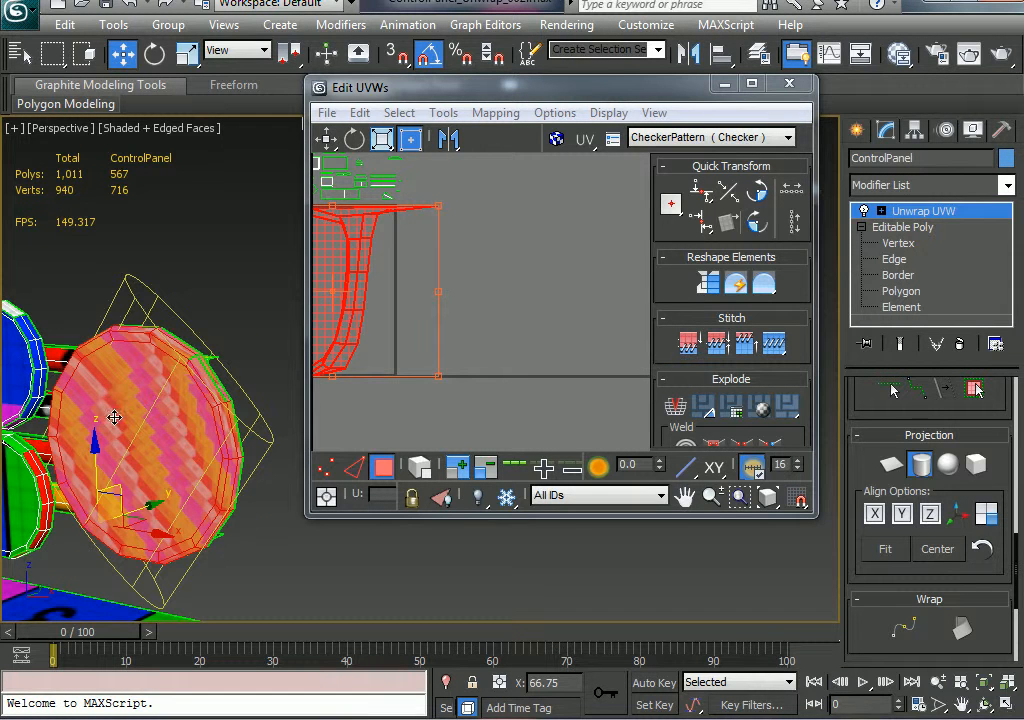
alt+middle_drag(143, 469, 117, 444)
alt+middle_drag(3, 451, 237, 381)
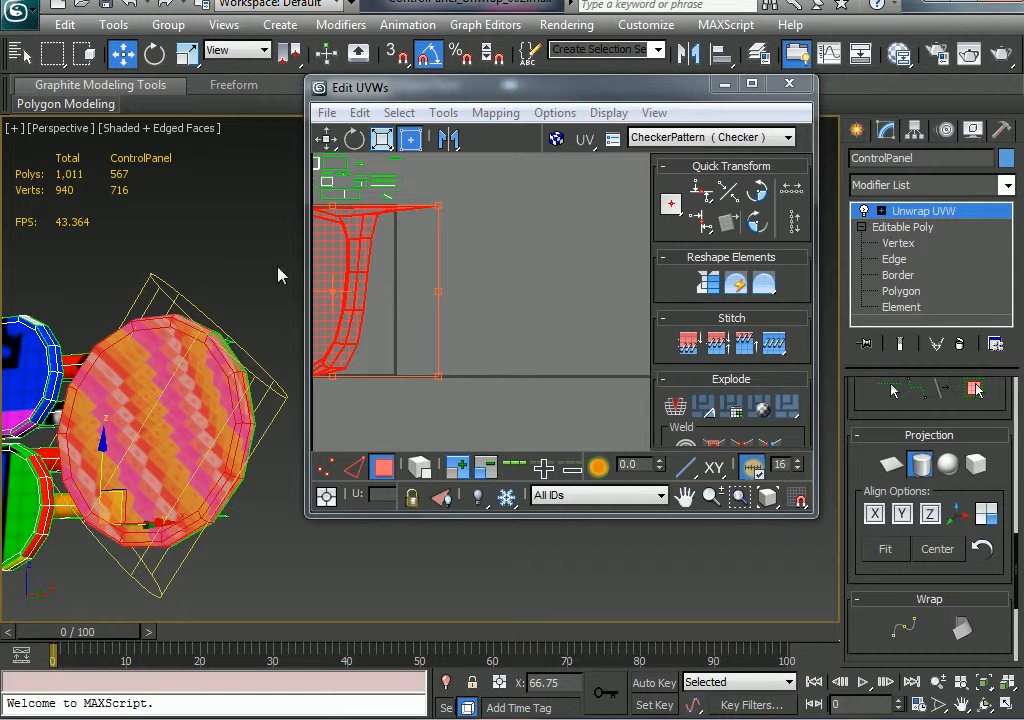
click(874, 514)
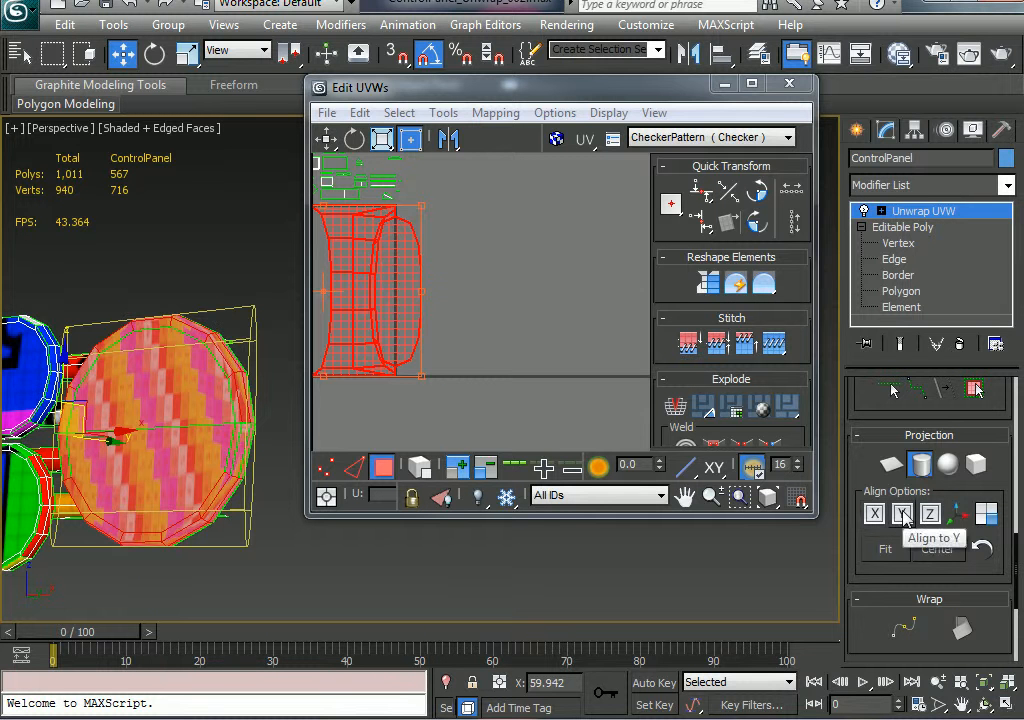
click(903, 514)
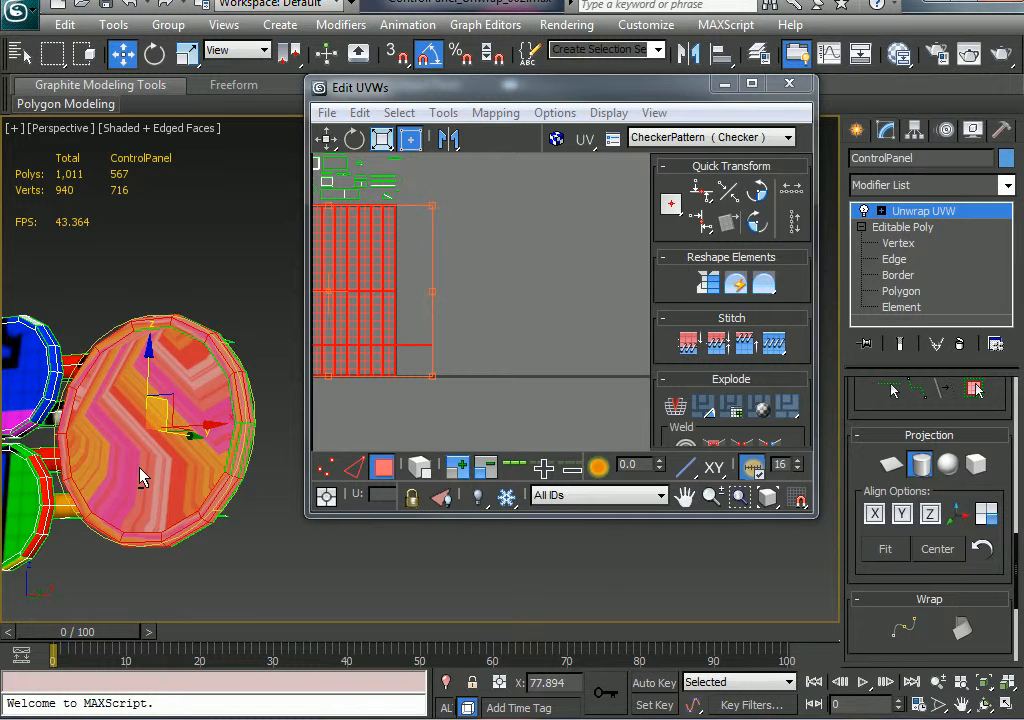
Try moving the cylindrical projection gizmo off the gauge and undo the move
alt+middle_drag(140, 477, 270, 504)
drag(117, 420, 143, 430)
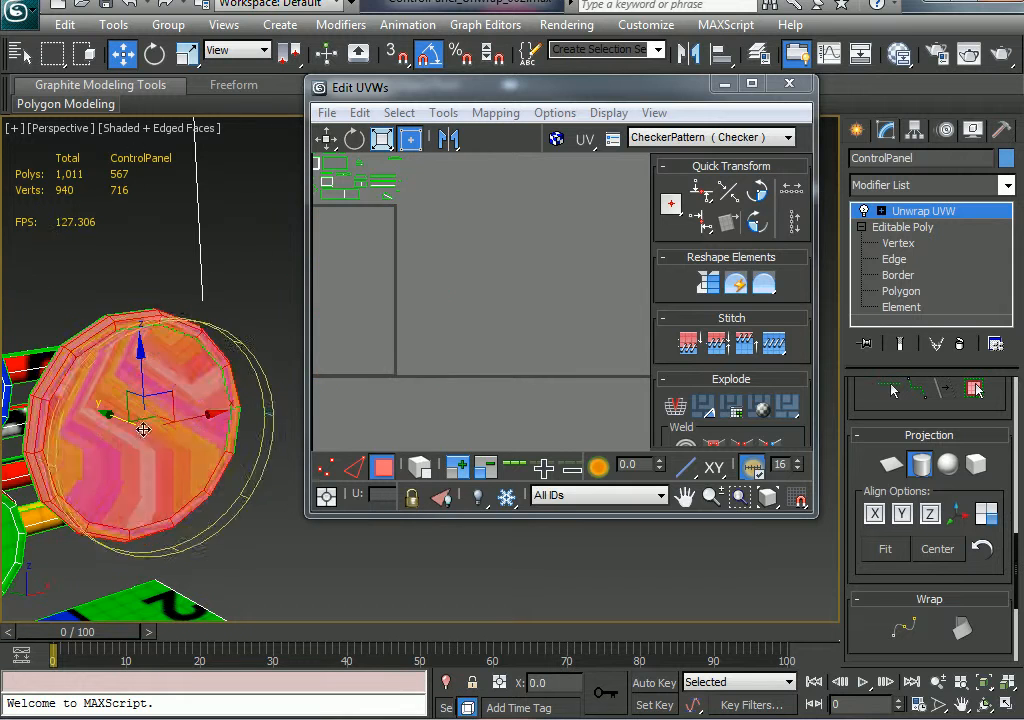
alt+middle_drag(143, 429, 5, 484)
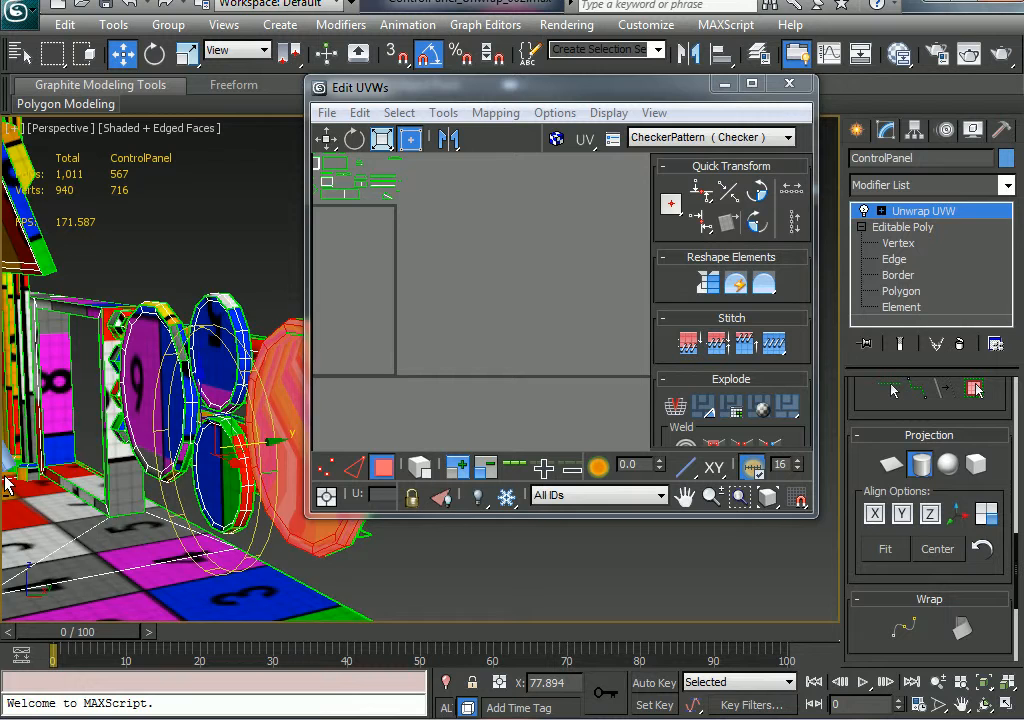
middle_drag(172, 490, 190, 437)
key(ctrl+z)
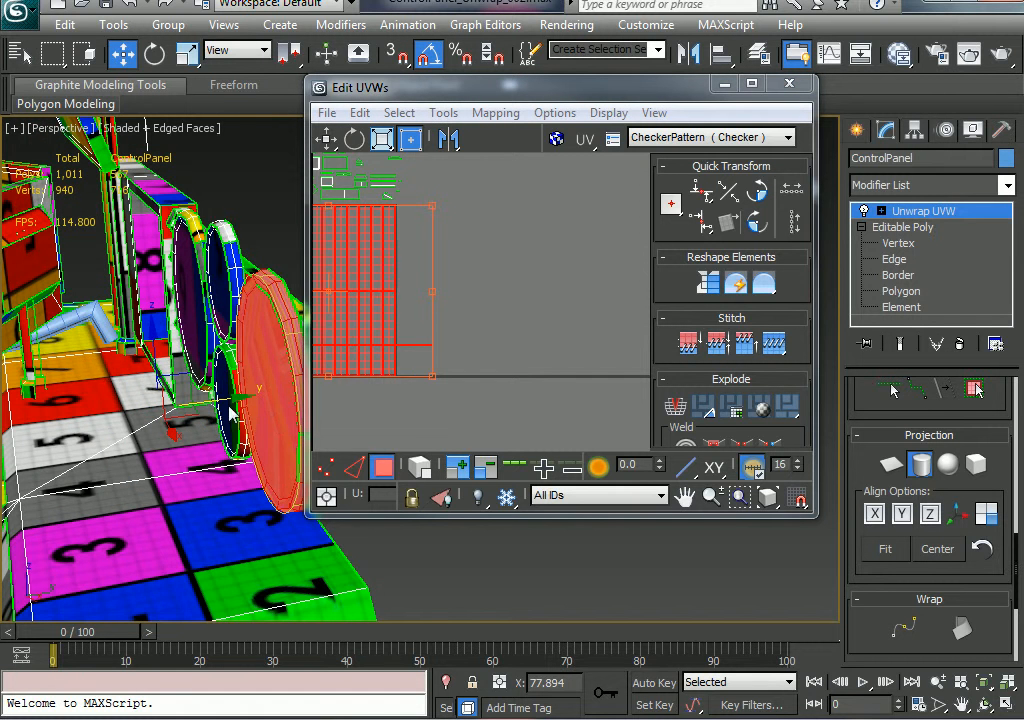
Try scaling the cylindrical projection gizmo and fit it back to the selected gauge polygons
right_click(231, 410)
click(251, 450)
alt+middle_drag(251, 450, 215, 435)
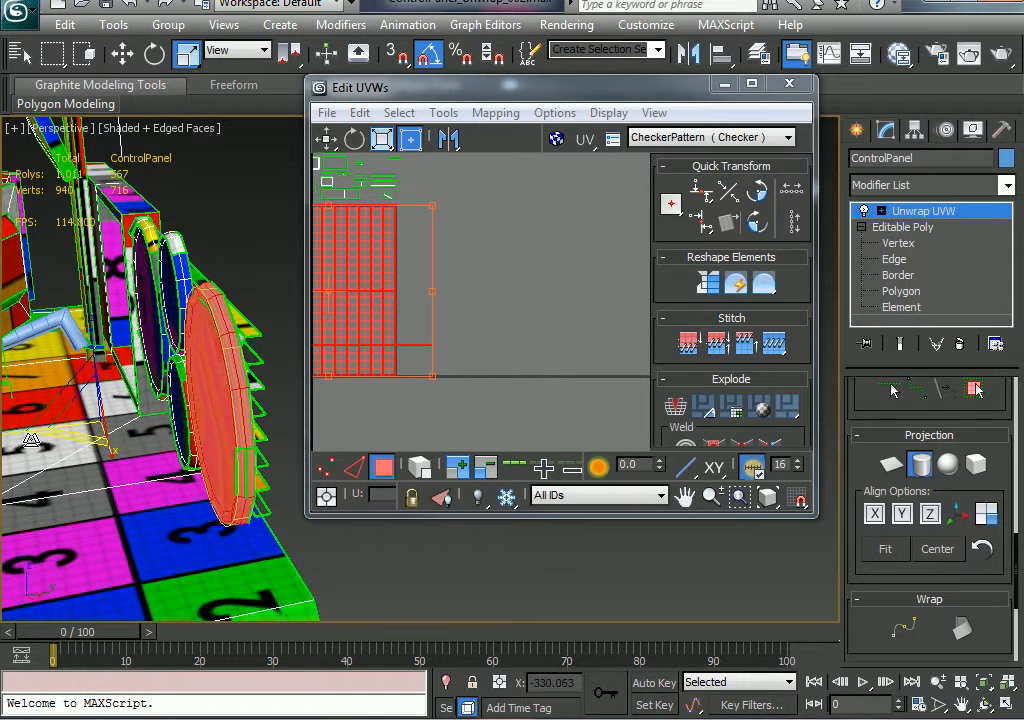
drag(31, 438, 31, 335)
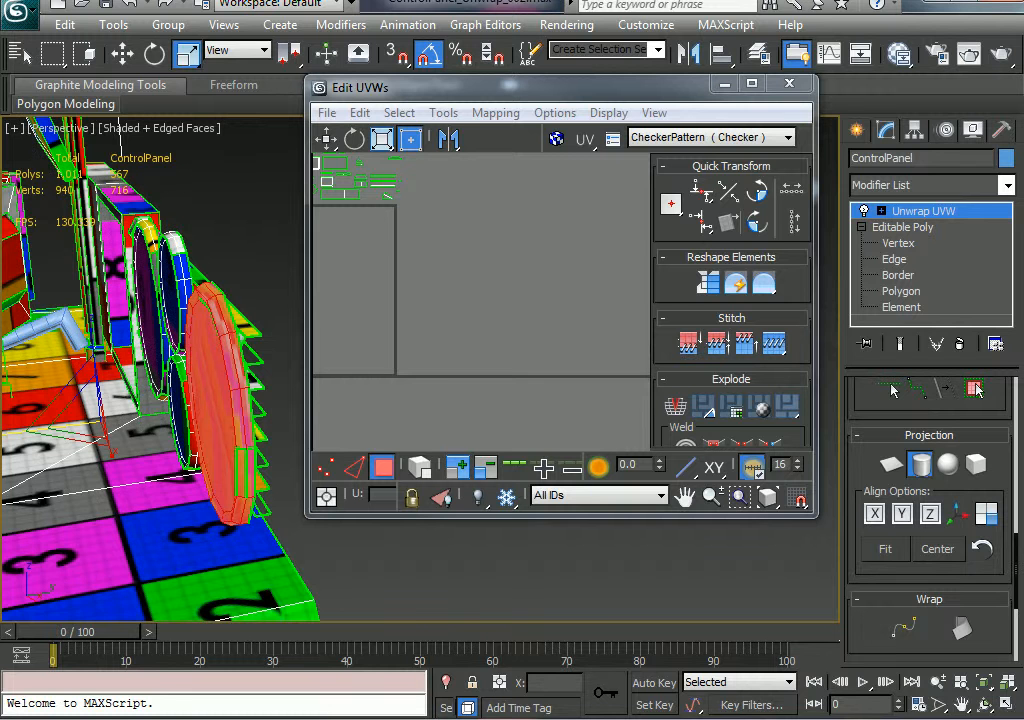
alt+middle_drag(120, 420, 80, 410)
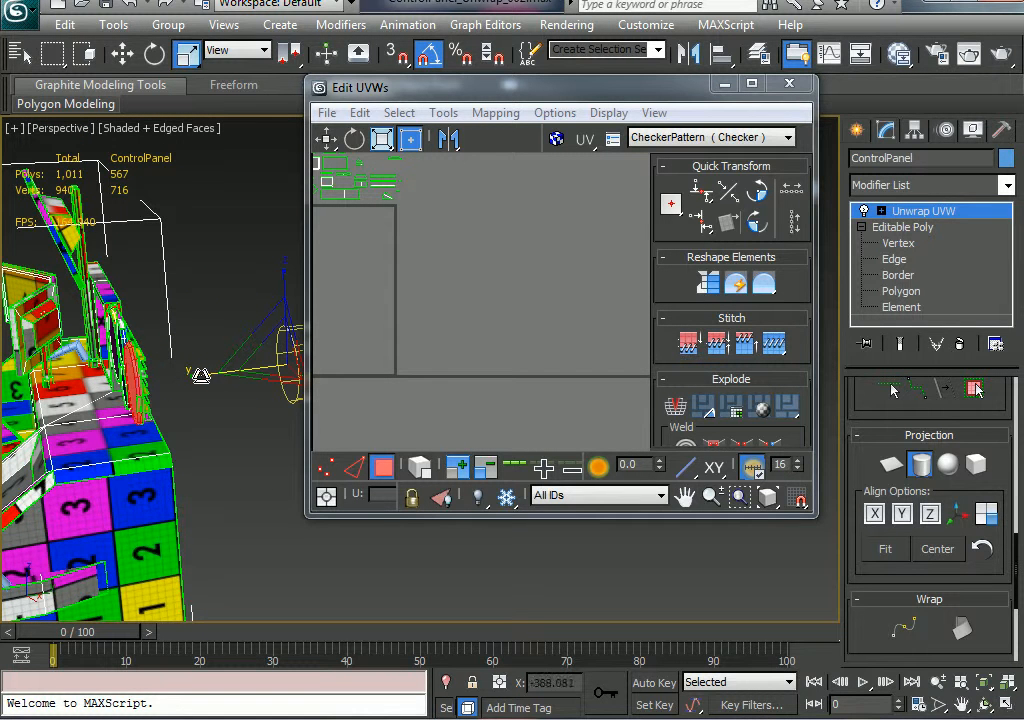
click(884, 552)
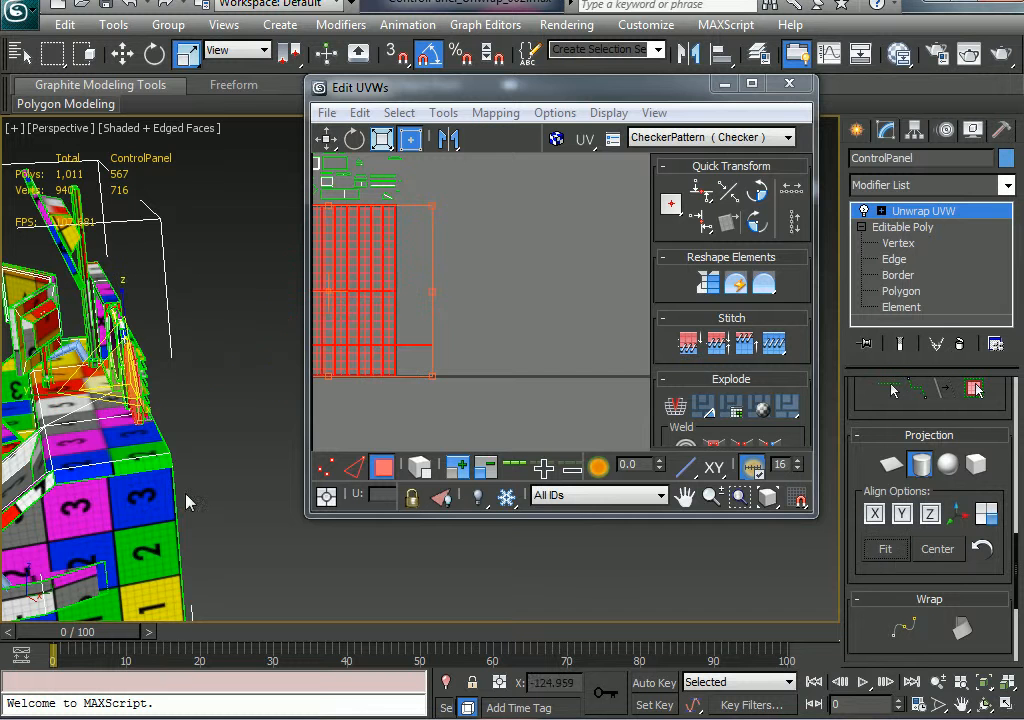
Check the cylindrical layout in the UV editor, finish the projection and deselect the gauge polygons
middle_drag(382, 312, 536, 326)
scroll(566, 292, up, 2)
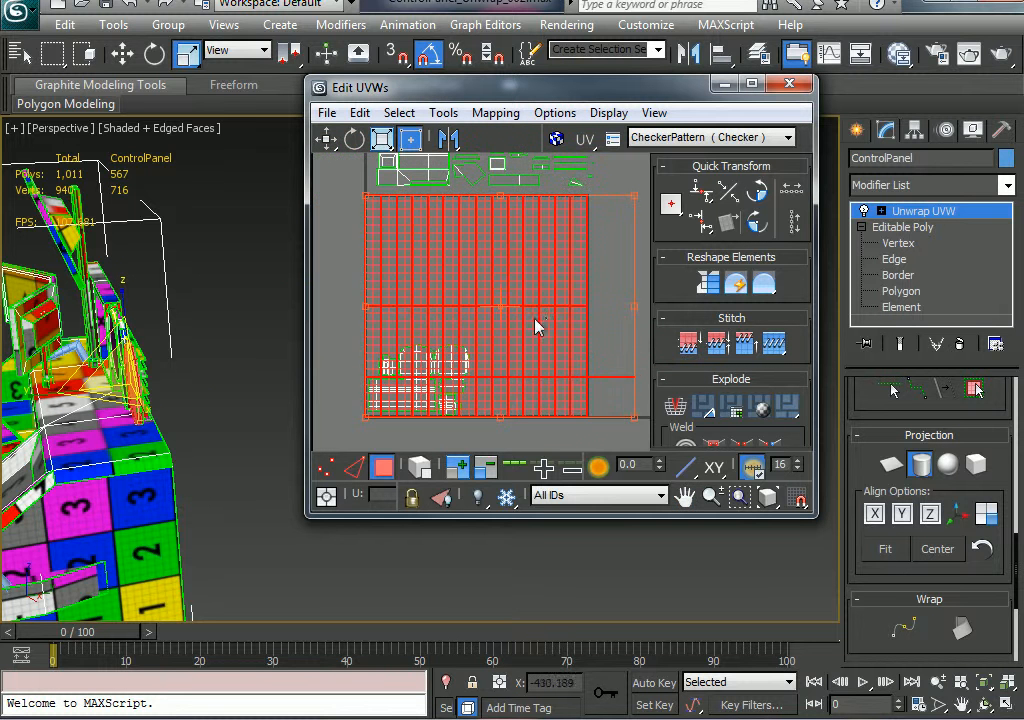
middle_drag(598, 380, 590, 327)
scroll(590, 327, up, 2)
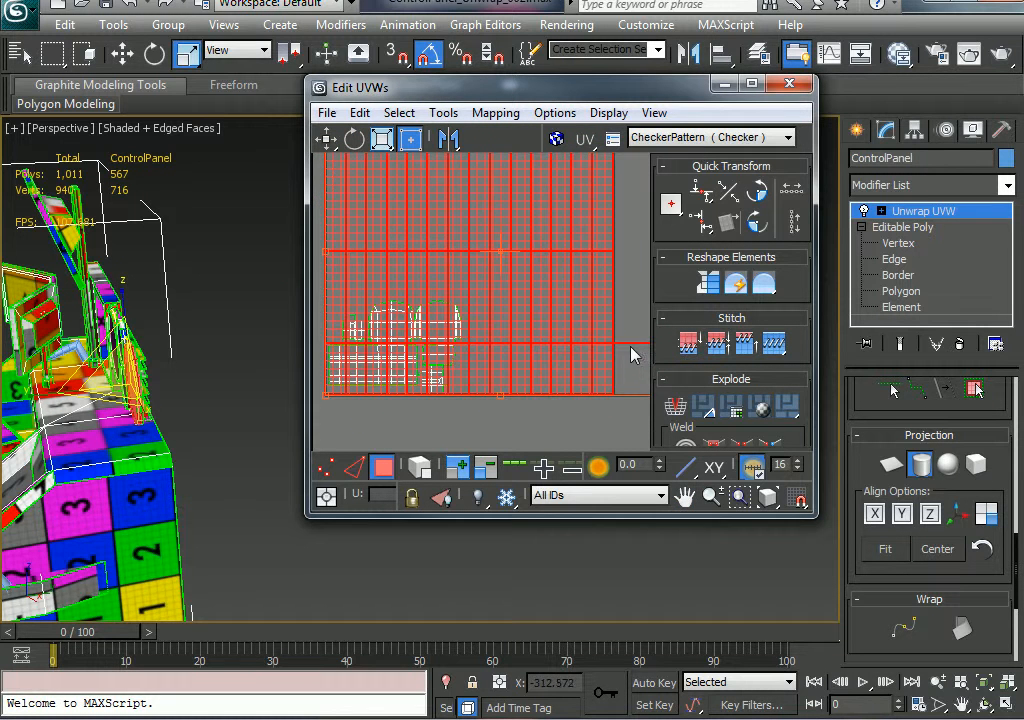
alt+middle_drag(8, 430, 393, 388)
scroll(131, 420, up, 2)
scroll(366, 421, up, 2)
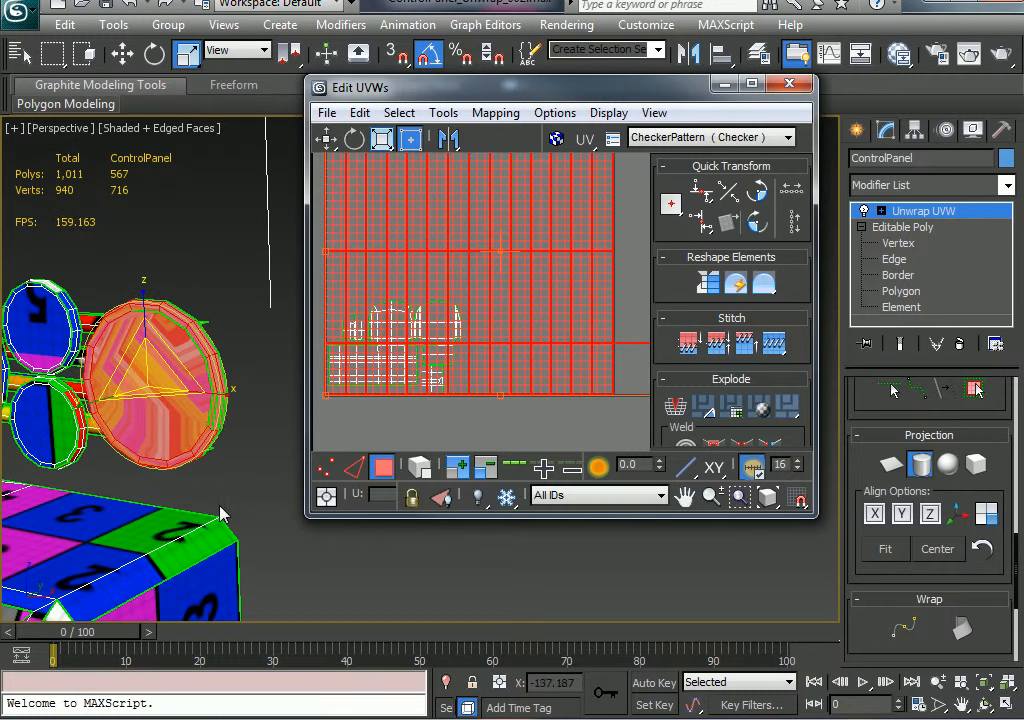
click(920, 463)
click(276, 540)
Select the large gauge's round front face and unwrap it with a planar projection
click(162, 391)
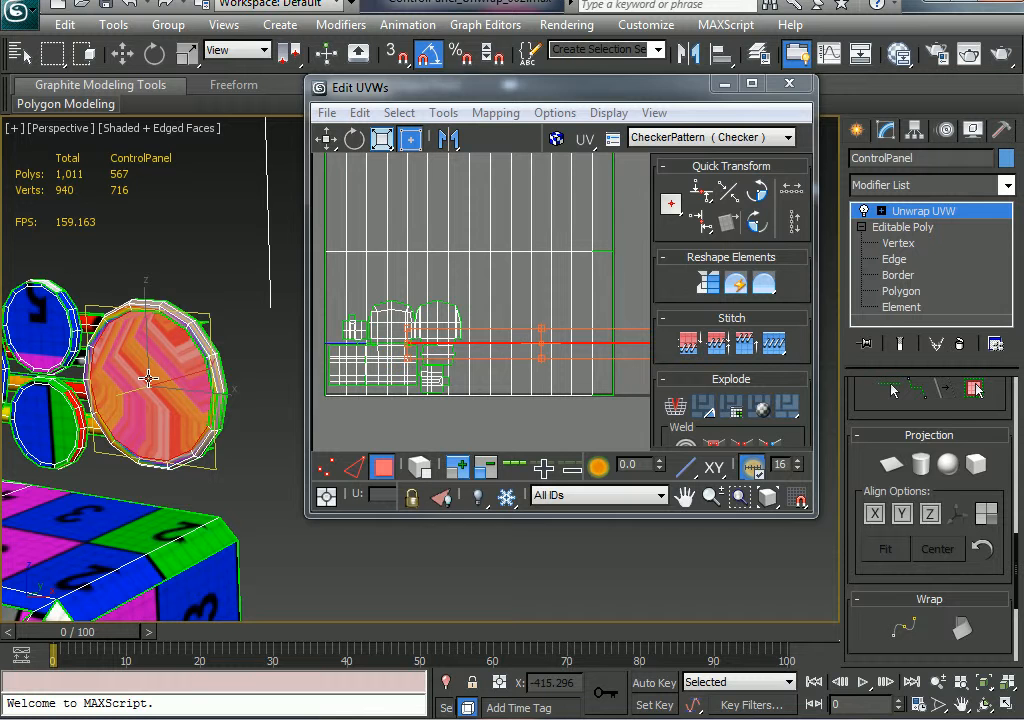
click(891, 465)
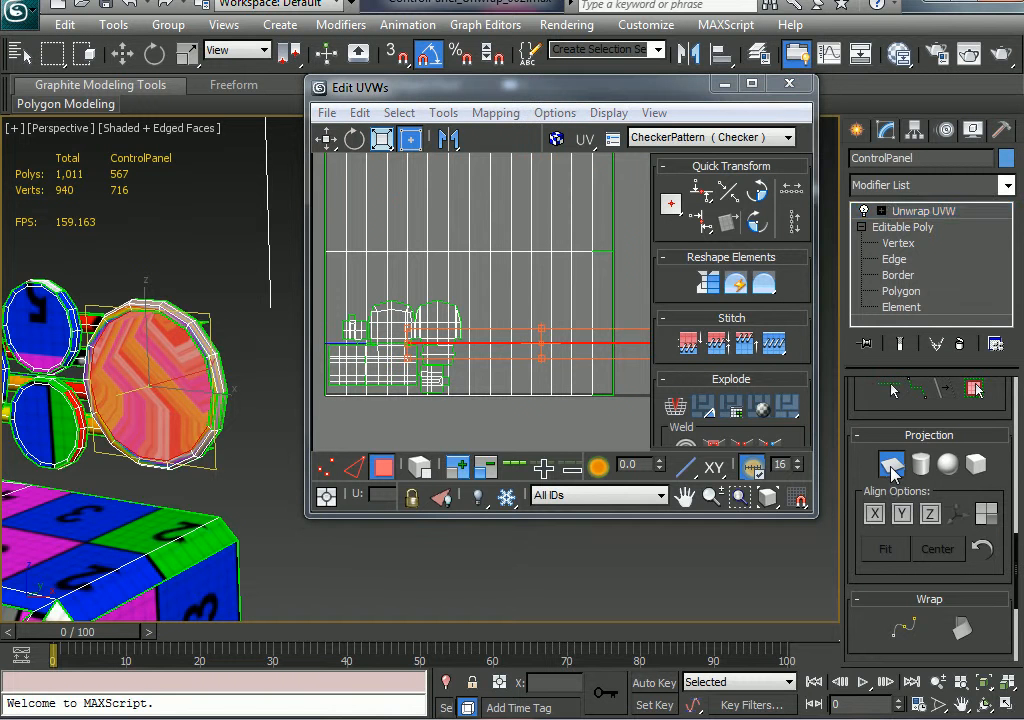
scroll(117, 433, up, 5)
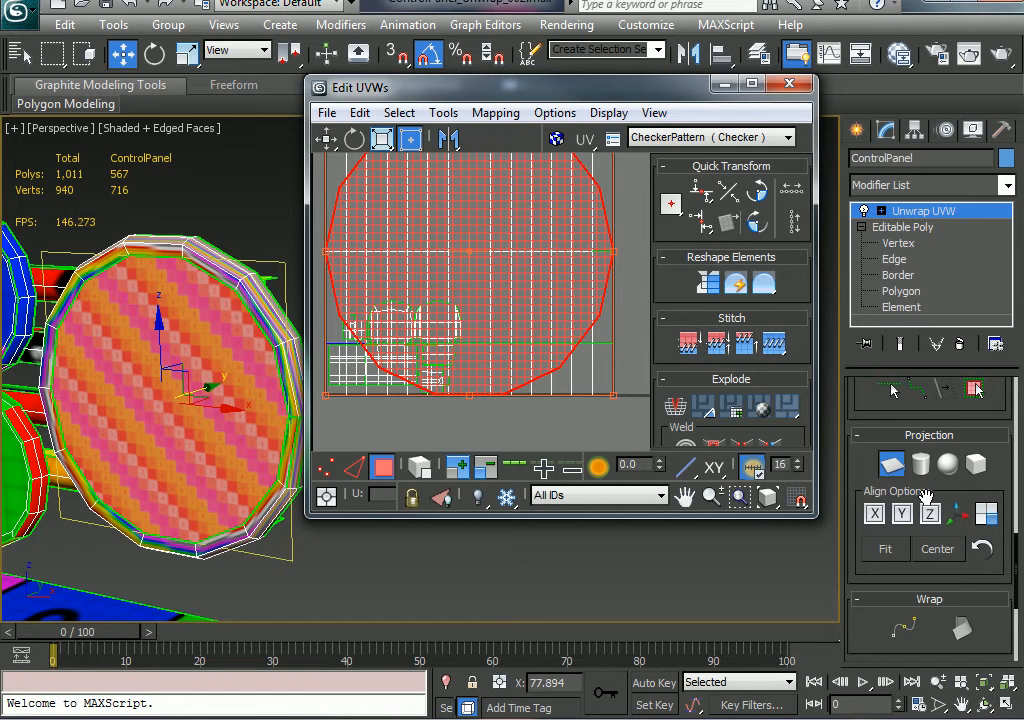
alt+middle_drag(131, 437, 153, 438)
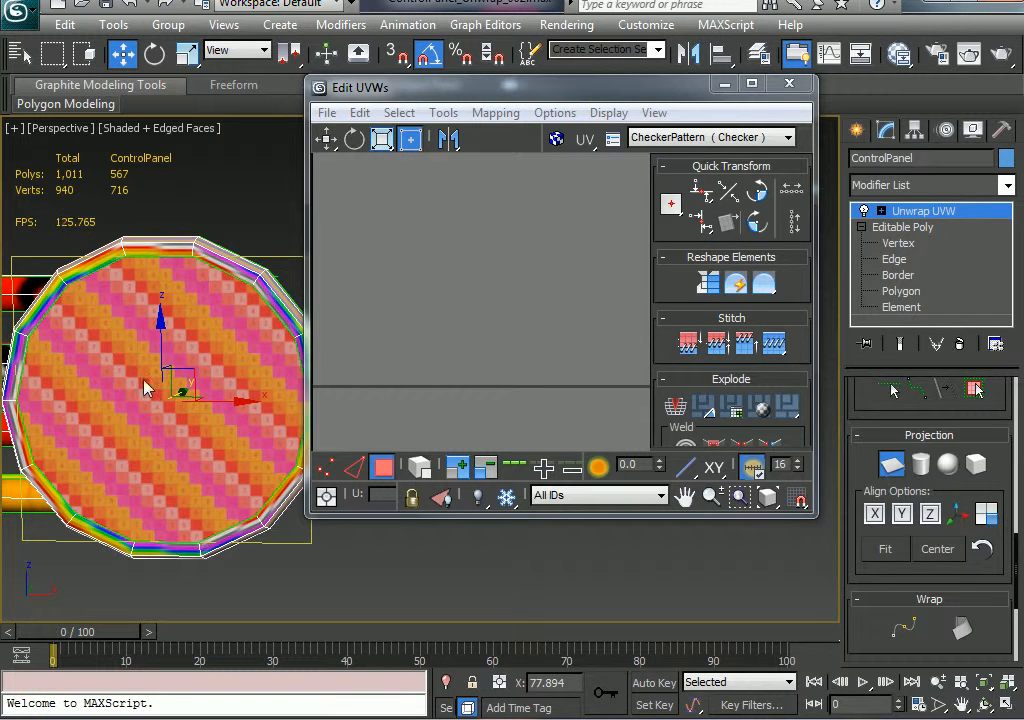
middle_drag(440, 340, 603, 311)
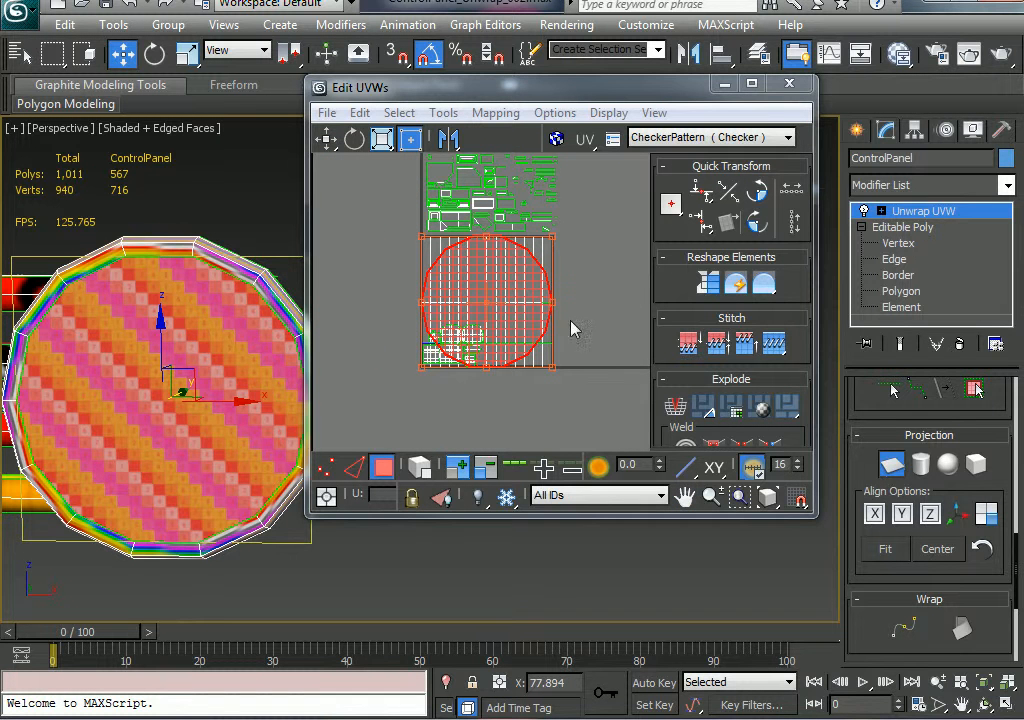
click(891, 467)
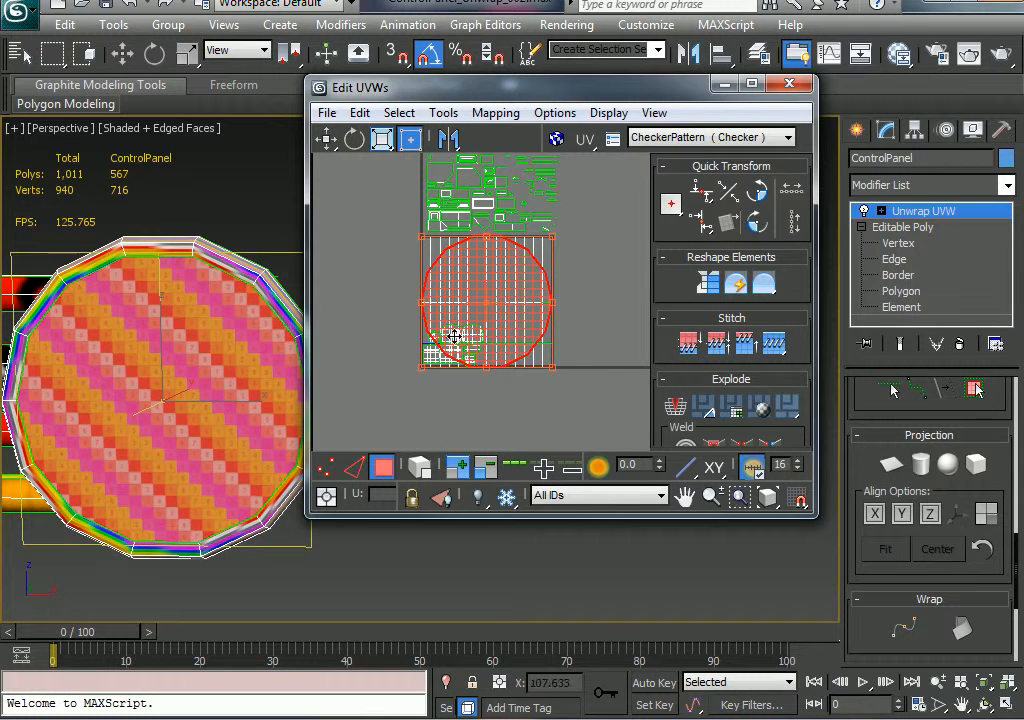
Move the round face UVs into the empty area beside the UV square and scale them down proportionally
drag(455, 336, 588, 334)
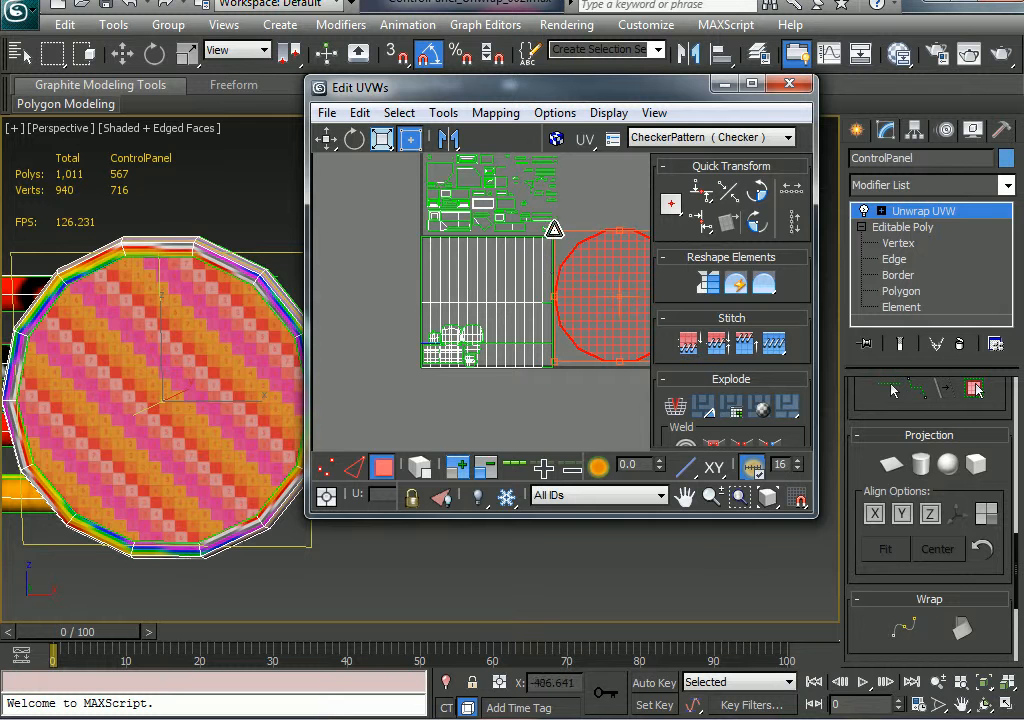
ctrl+drag(554, 230, 643, 331)
middle_drag(571, 341, 476, 341)
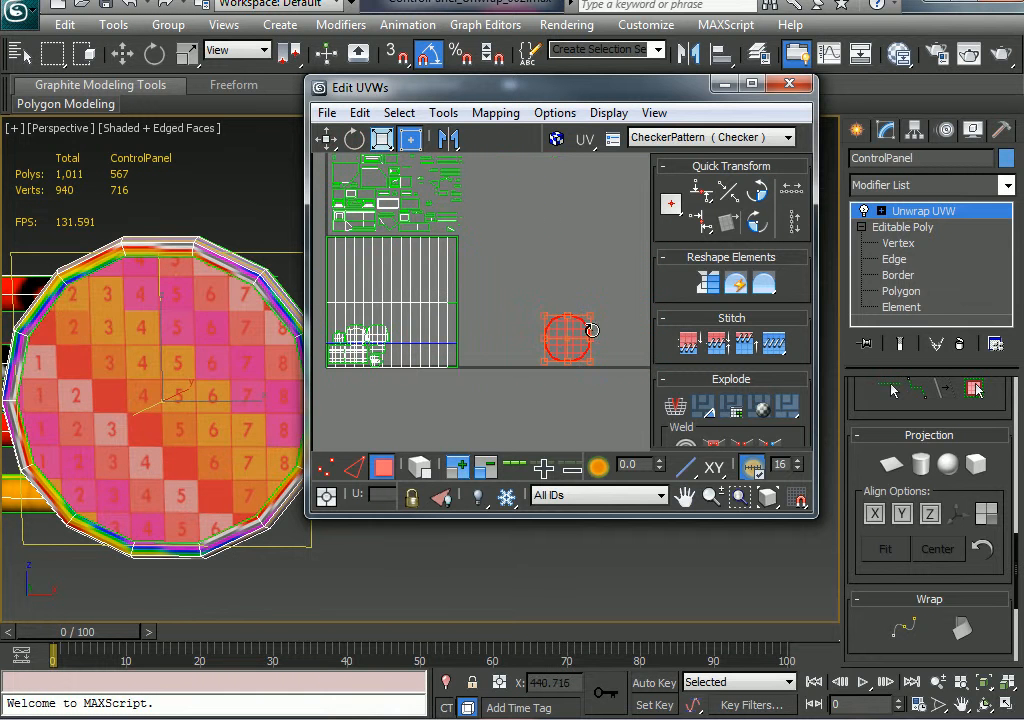
mouse_move(548, 314)
ctrl+mouse_down()
mouse_move(574, 334)
mouse_move(473, 343)
mouse_move(489, 337)
mouse_move(498, 303)
mouse_move(522, 290)
mouse_move(507, 282)
mouse_move(542, 299)
ctrl+mouse_up()
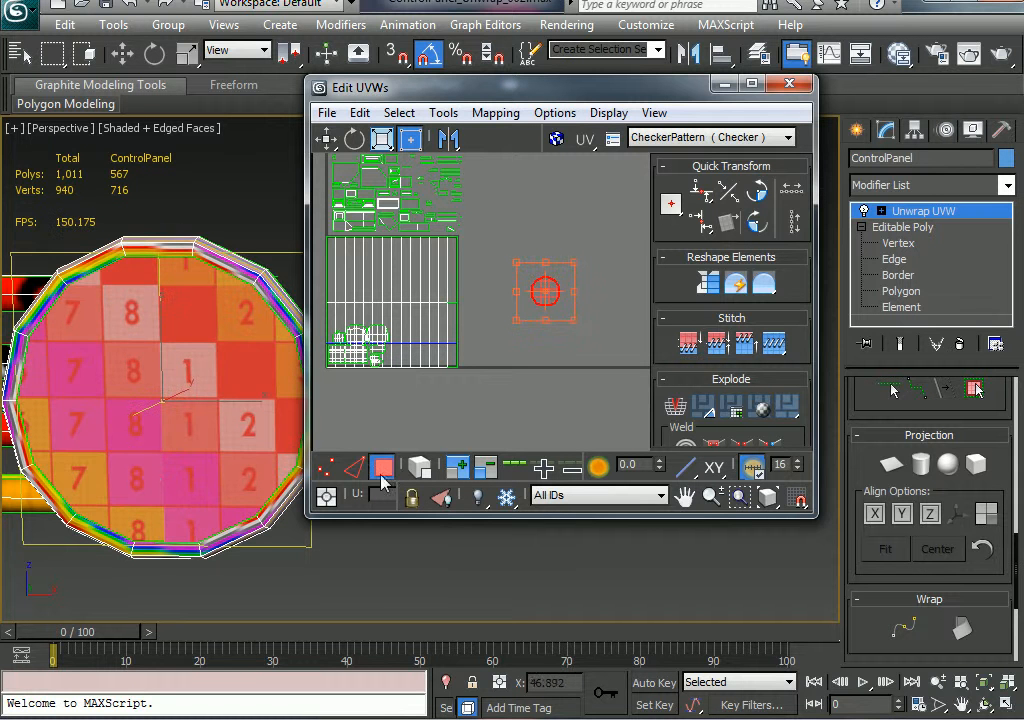
Turn on element selection, move the gauge rim's UV grid out of the UV square beside the round face UVs, and deselect it
click(419, 466)
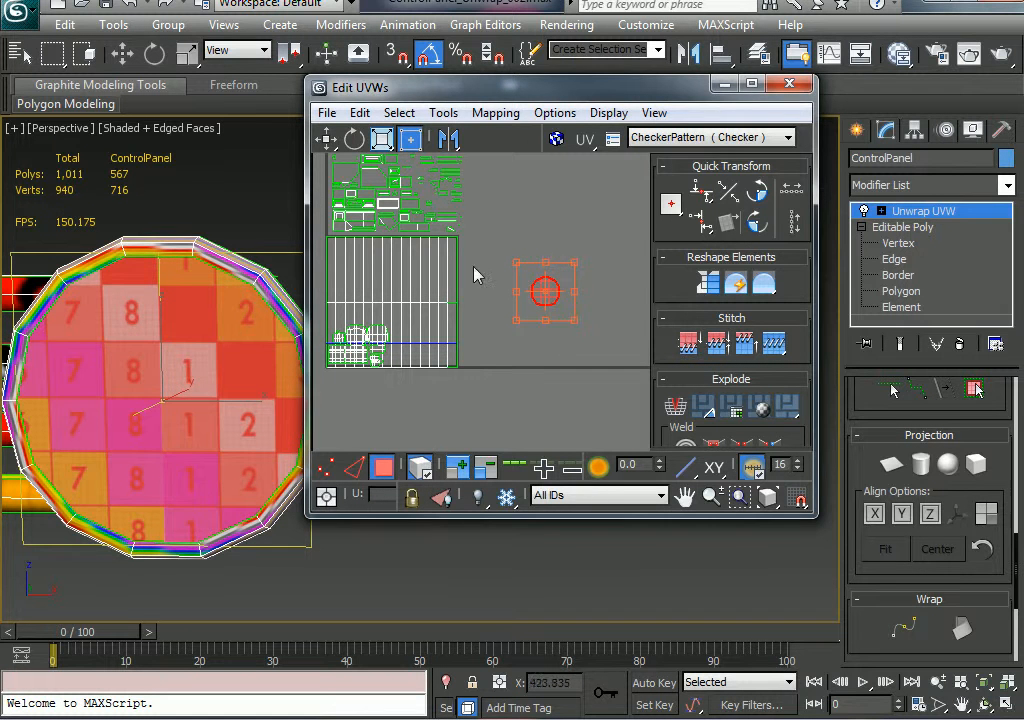
click(413, 293)
alt+middle_drag(225, 293, 152, 356)
drag(385, 275, 613, 265)
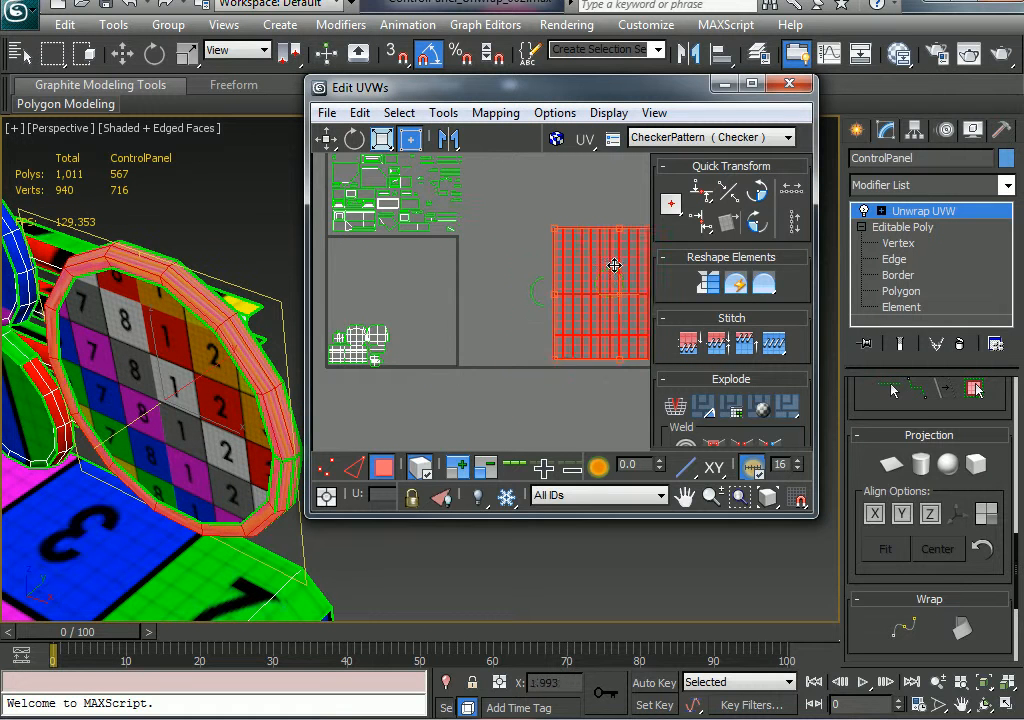
middle_drag(558, 291, 316, 297)
scroll(508, 293, up, 2)
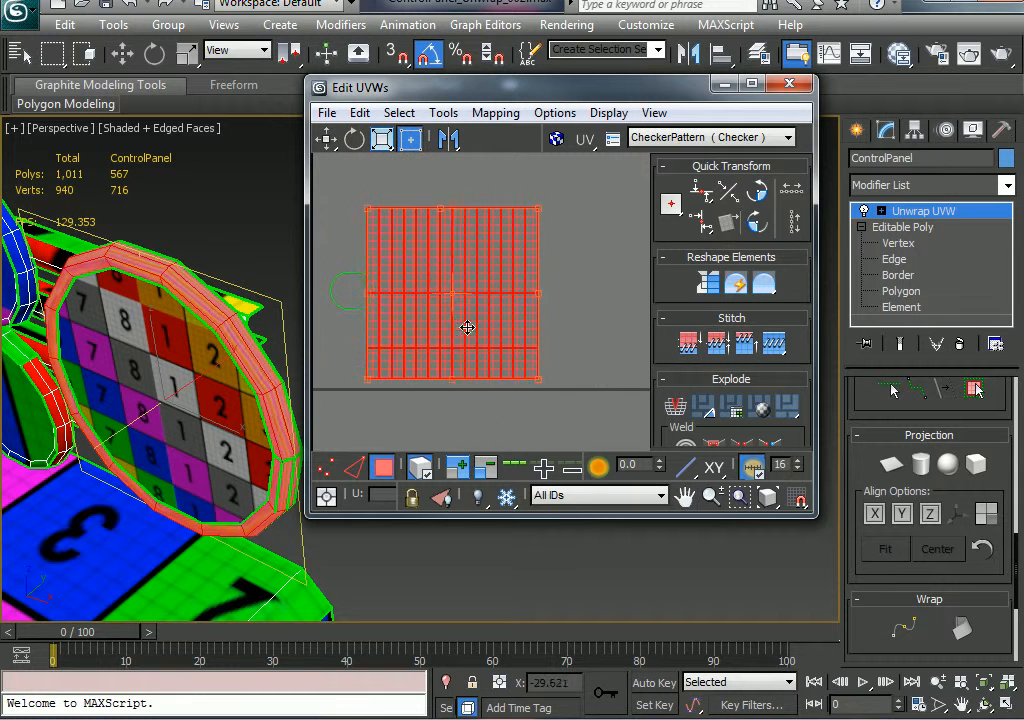
drag(466, 327, 526, 322)
click(632, 313)
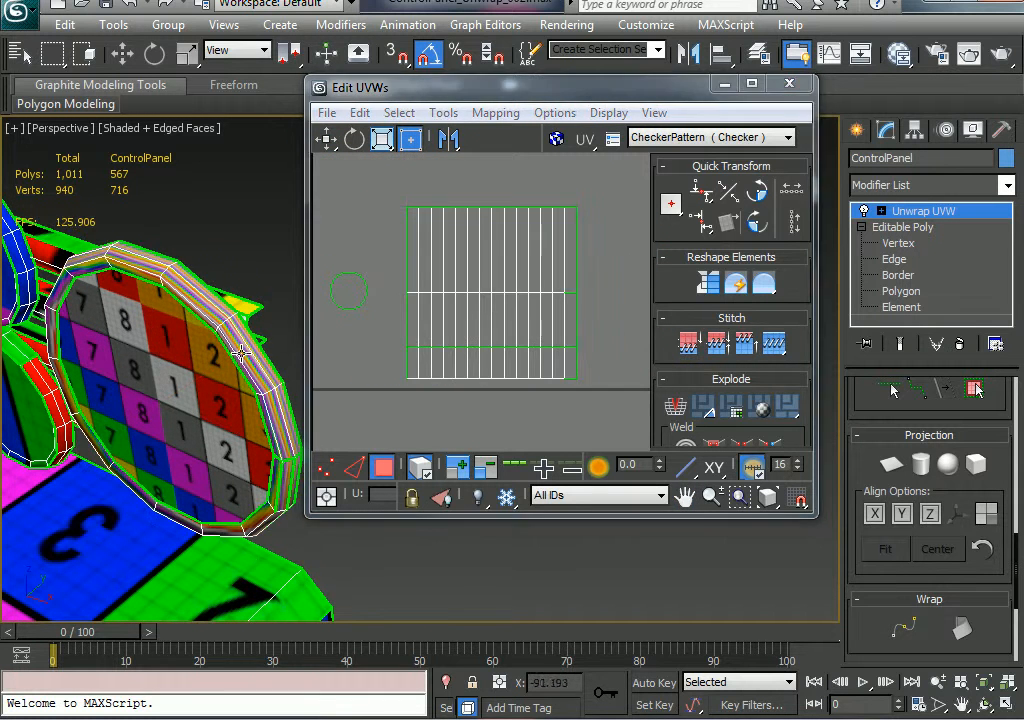
Switch to edge selection and pick edges at the gauge's inner rim border to match them to rows of the UV grid
scroll(236, 393, up, 4)
click(355, 467)
click(222, 428)
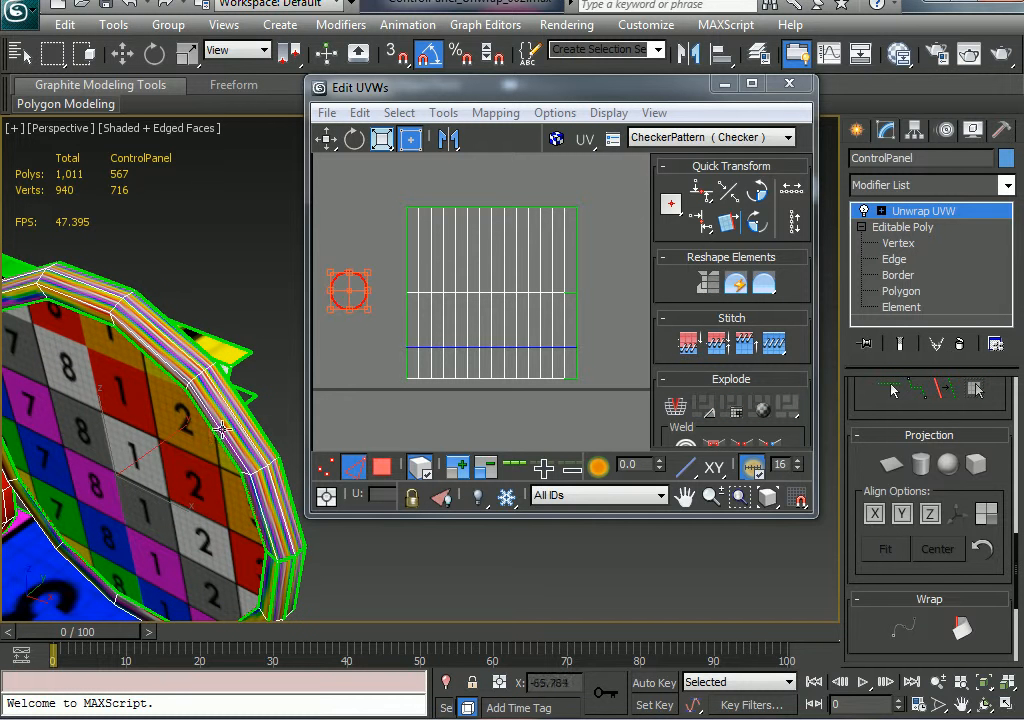
click(205, 415)
click(205, 425)
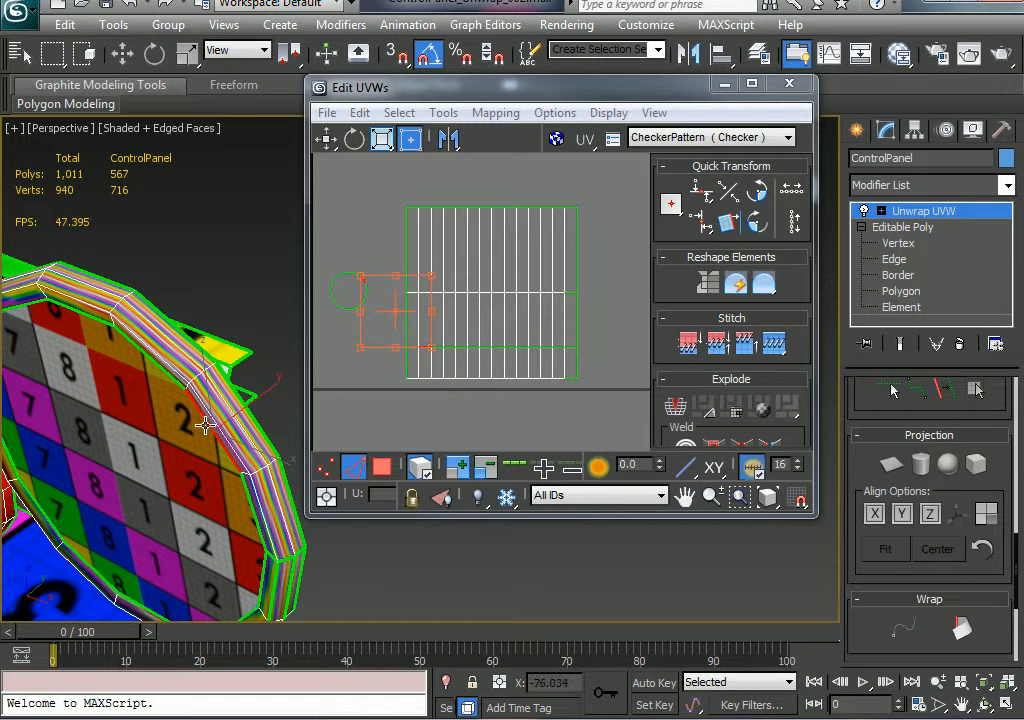
click(215, 417)
click(216, 403)
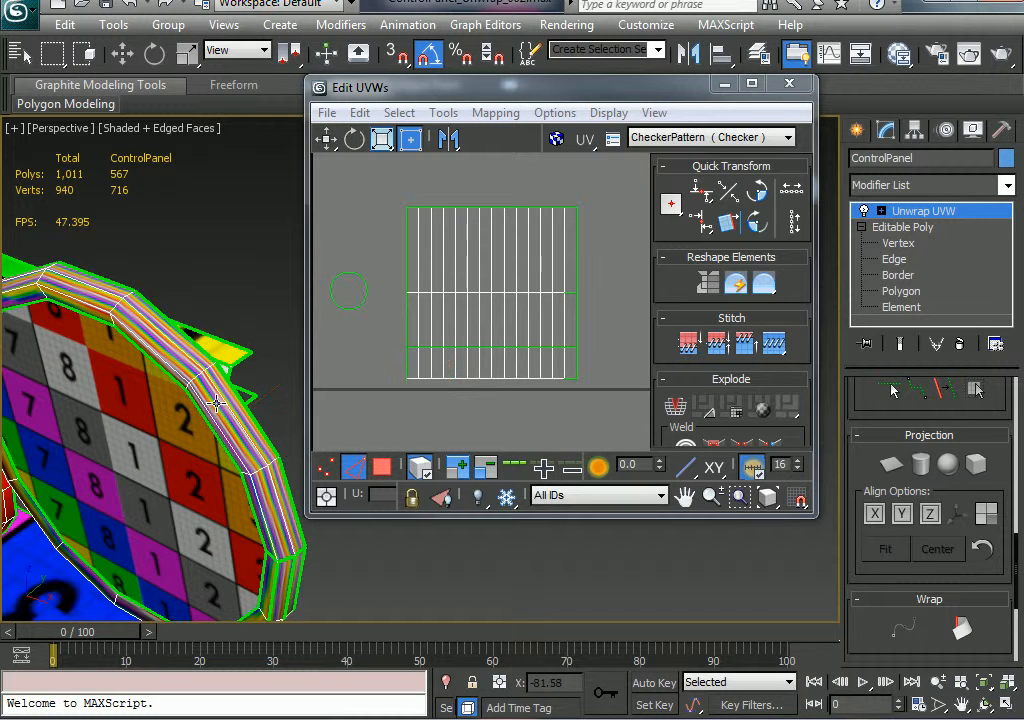
Pick individual edges around the gauge rim from different angles to examine how they correspond to the UV grid's other rows
click(222, 398)
alt+middle_drag(222, 398, 140, 437)
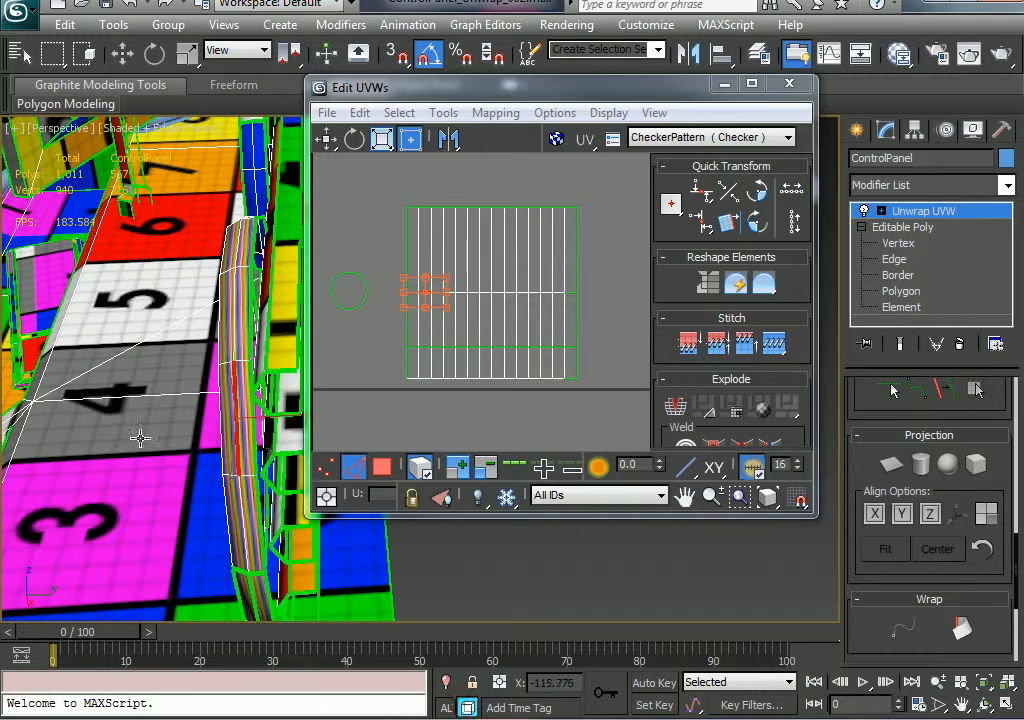
click(253, 434)
alt+middle_drag(211, 439, 247, 428)
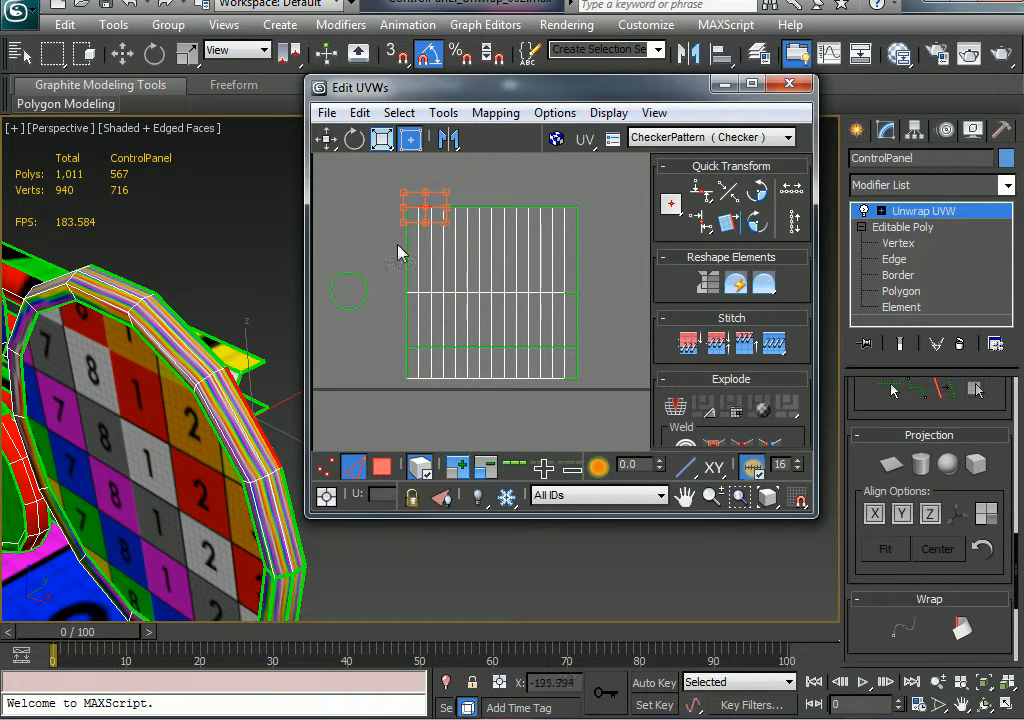
click(240, 428)
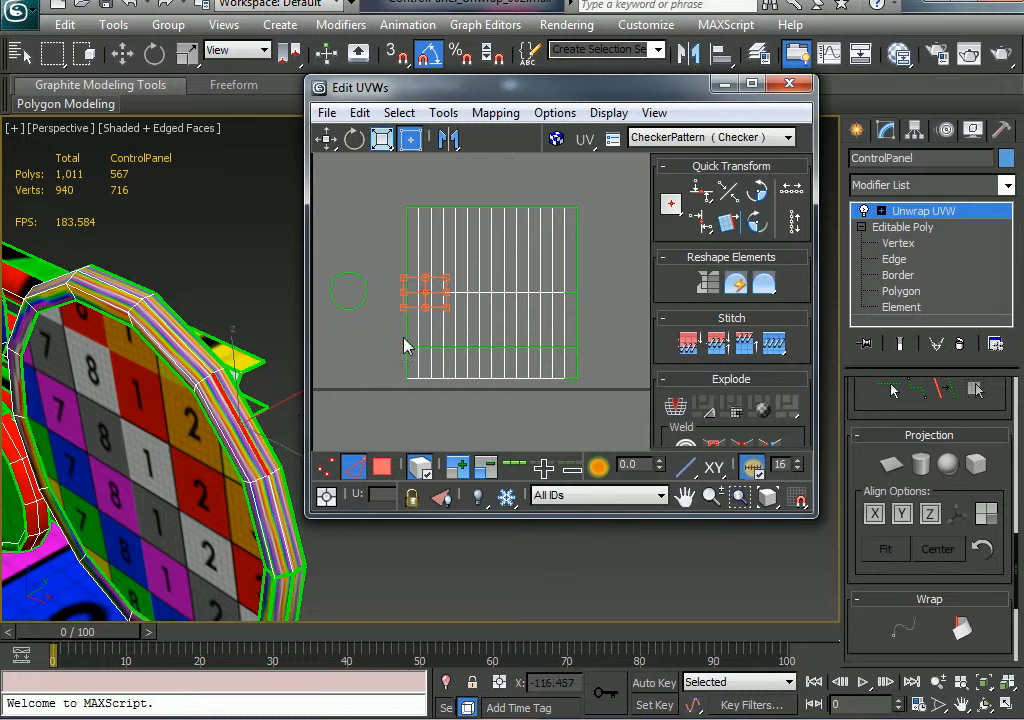
click(214, 425)
alt+middle_drag(255, 432, 281, 427)
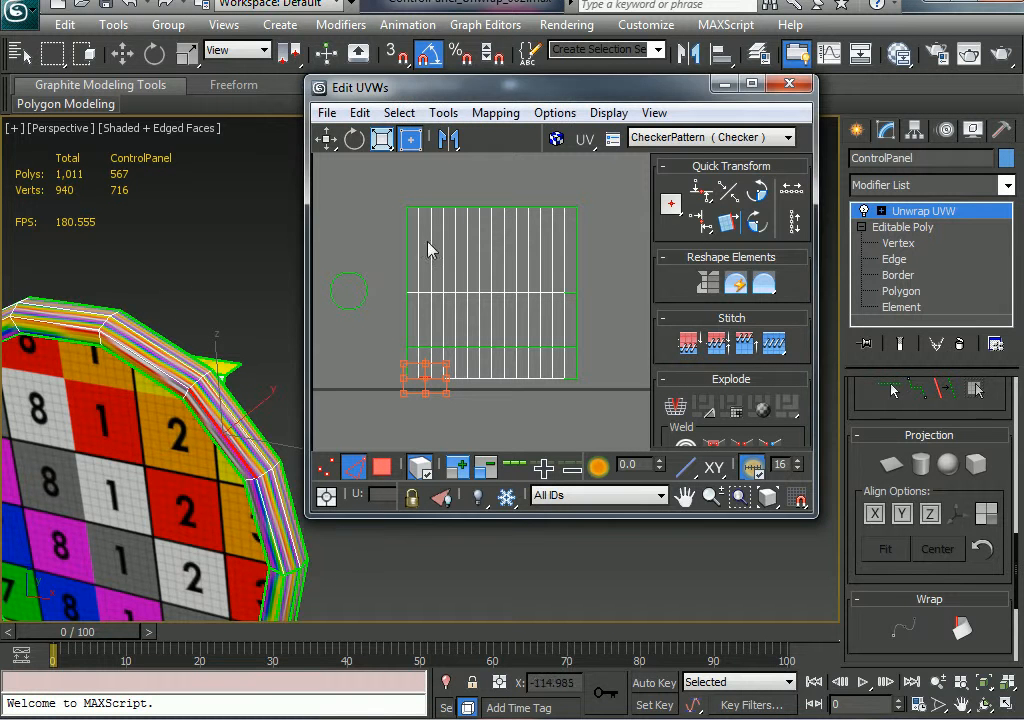
scroll(224, 403, up, 5)
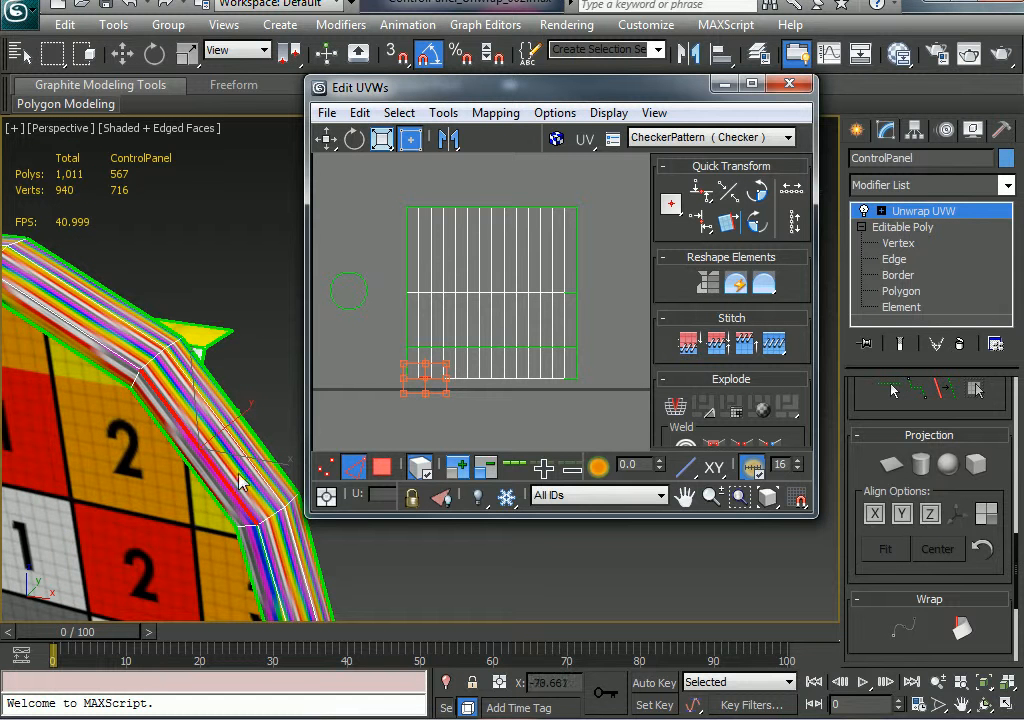
Turn off element selection and move the rim grid's top row of UV vertices down close to the second row
click(327, 468)
drag(394, 193, 637, 239)
click(420, 469)
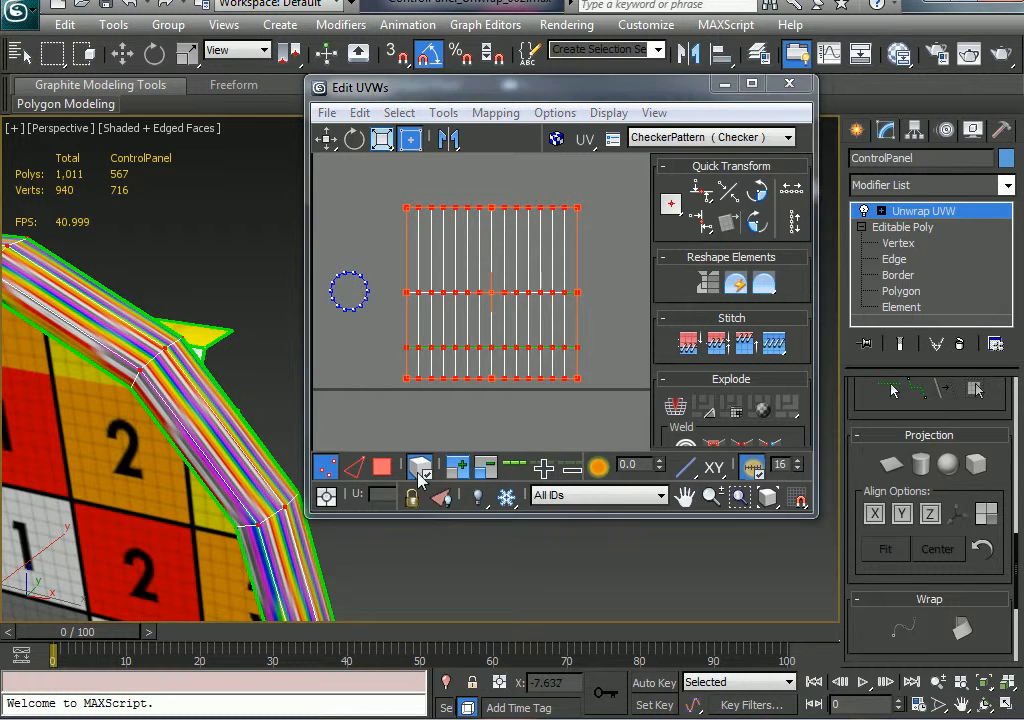
drag(560, 234, 628, 235)
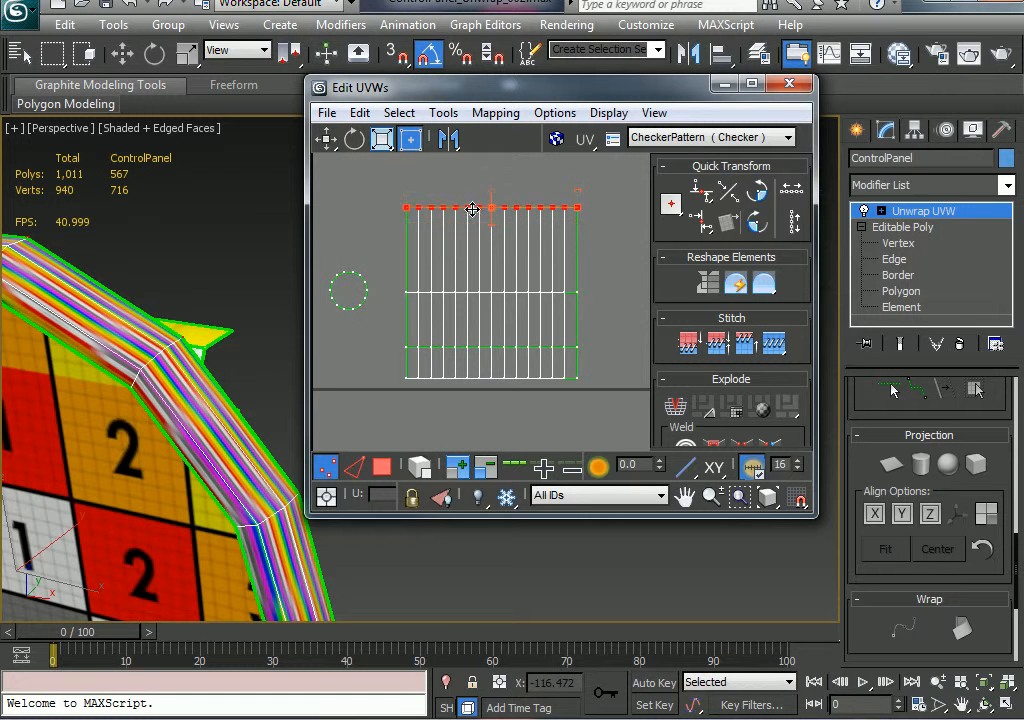
drag(471, 207, 469, 288)
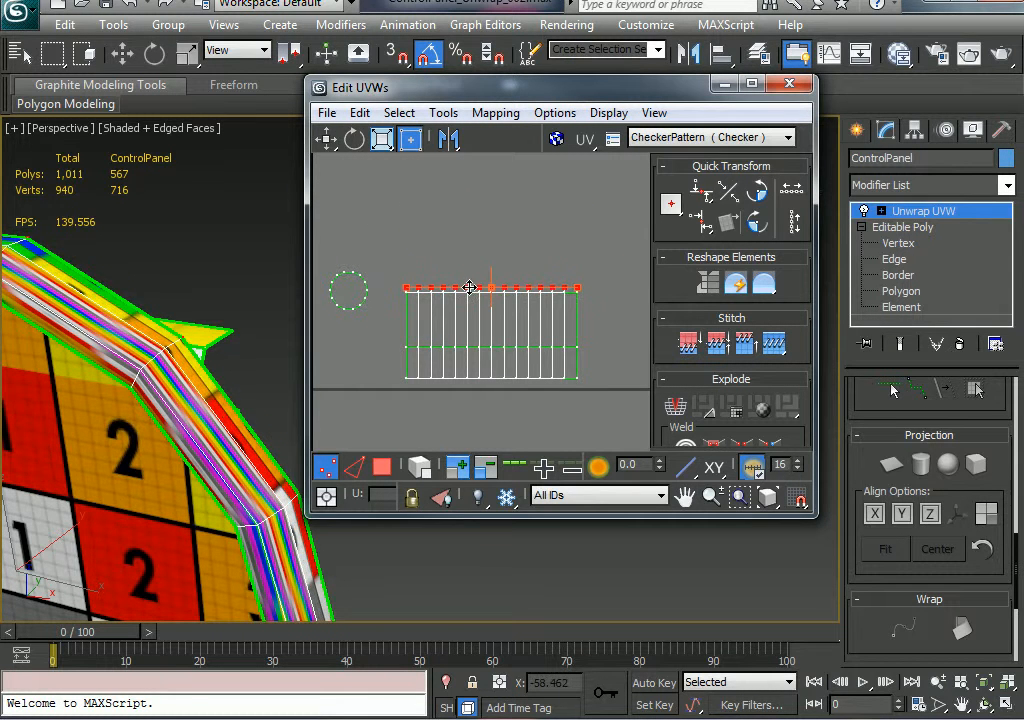
Move the upper vertex rows down into a narrow, closely spaced strip and align the bottom row horizontally
scroll(428, 325, up, 2)
middle_drag(428, 325, 386, 306)
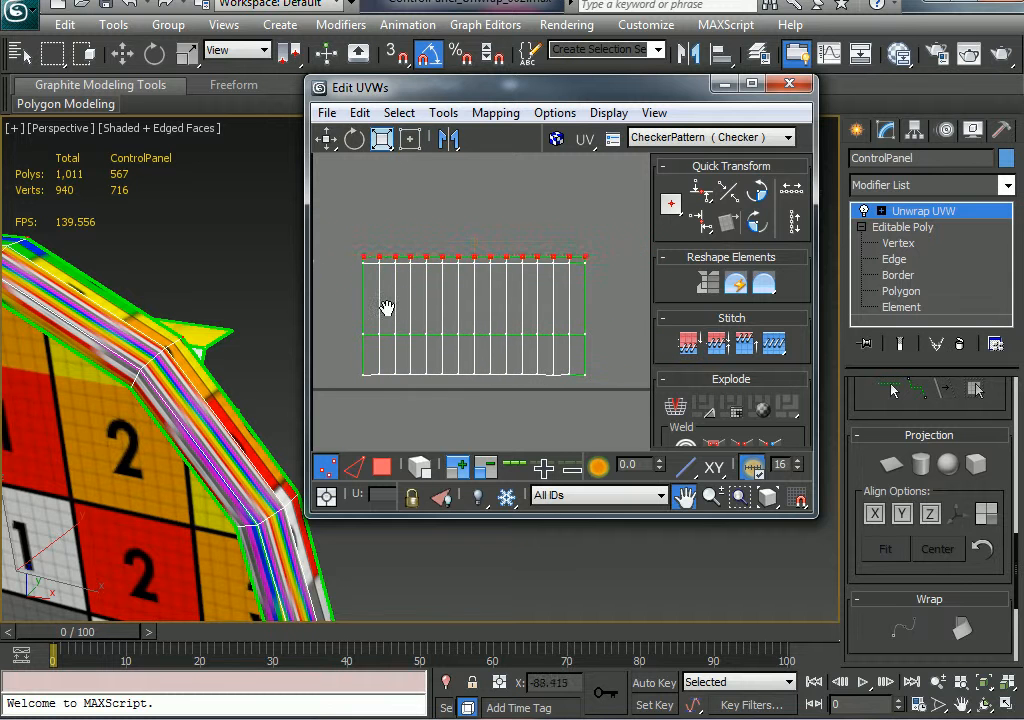
drag(355, 298, 358, 296)
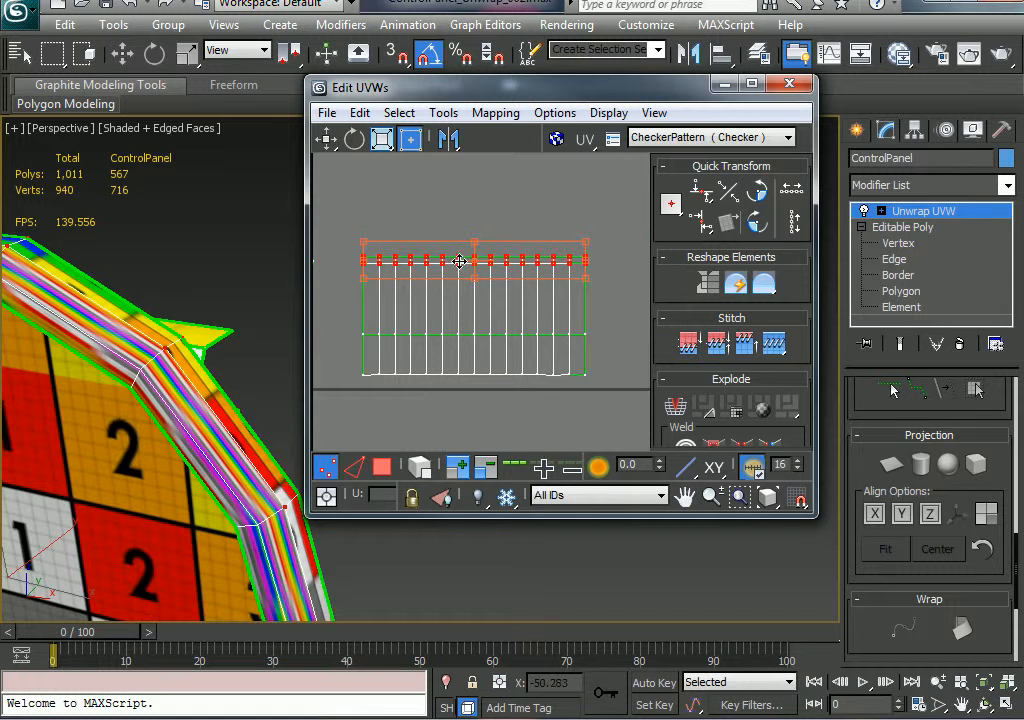
drag(459, 261, 347, 371)
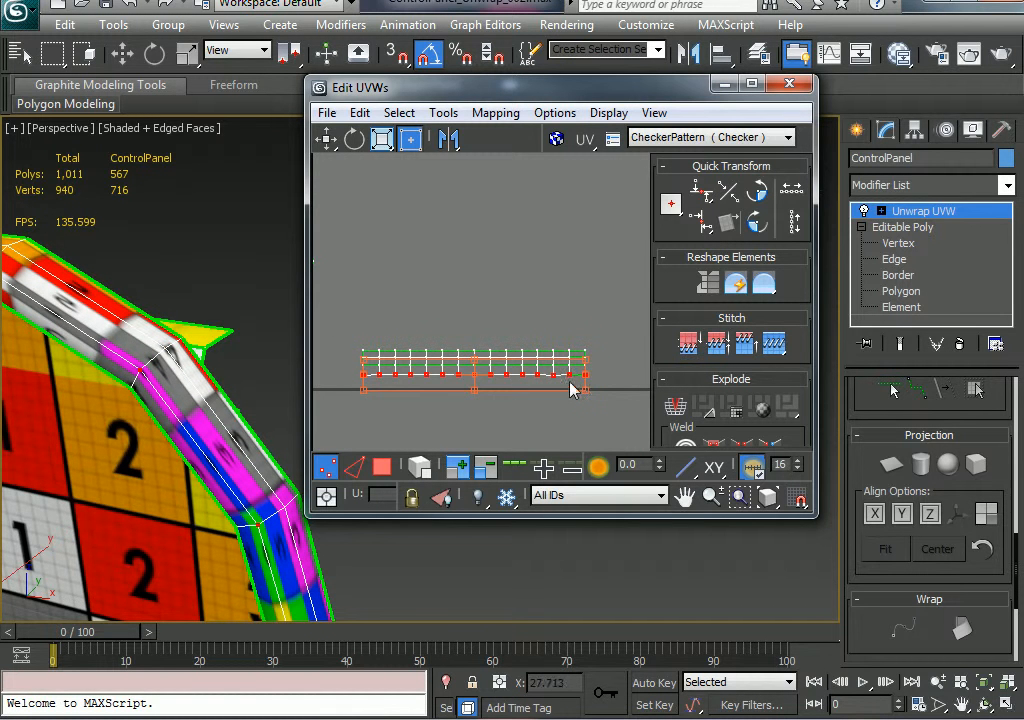
click(704, 199)
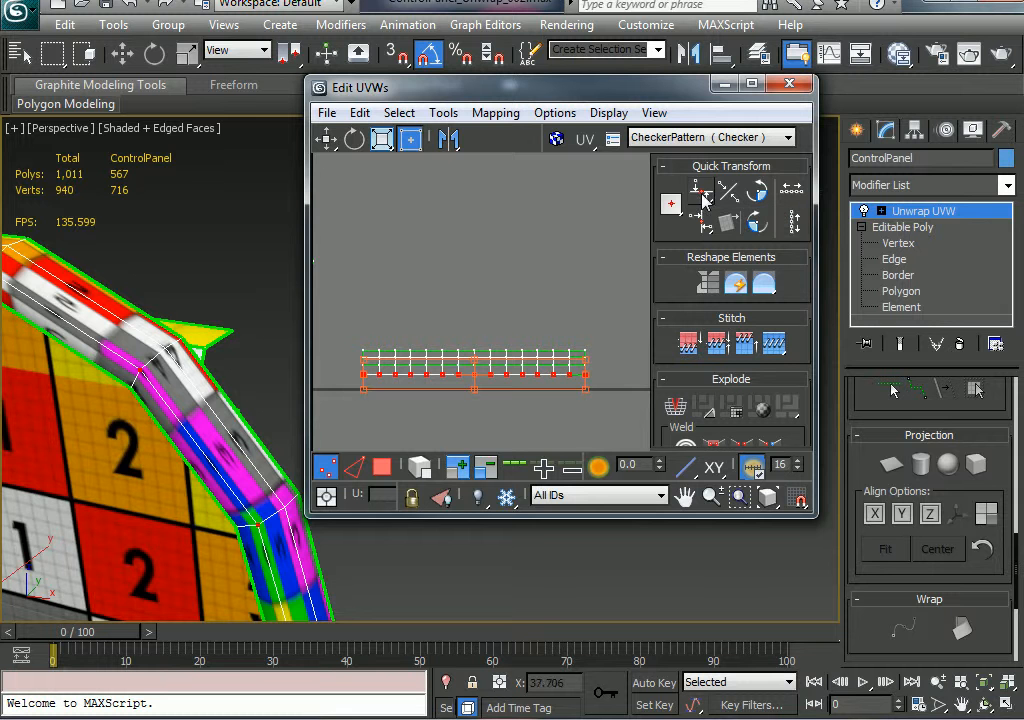
Select all vertices of the rim's UV strip, stretch the strip horizontally to even out the checker pattern, and deselect it
scroll(471, 406, up, 2)
middle_drag(368, 375, 495, 357)
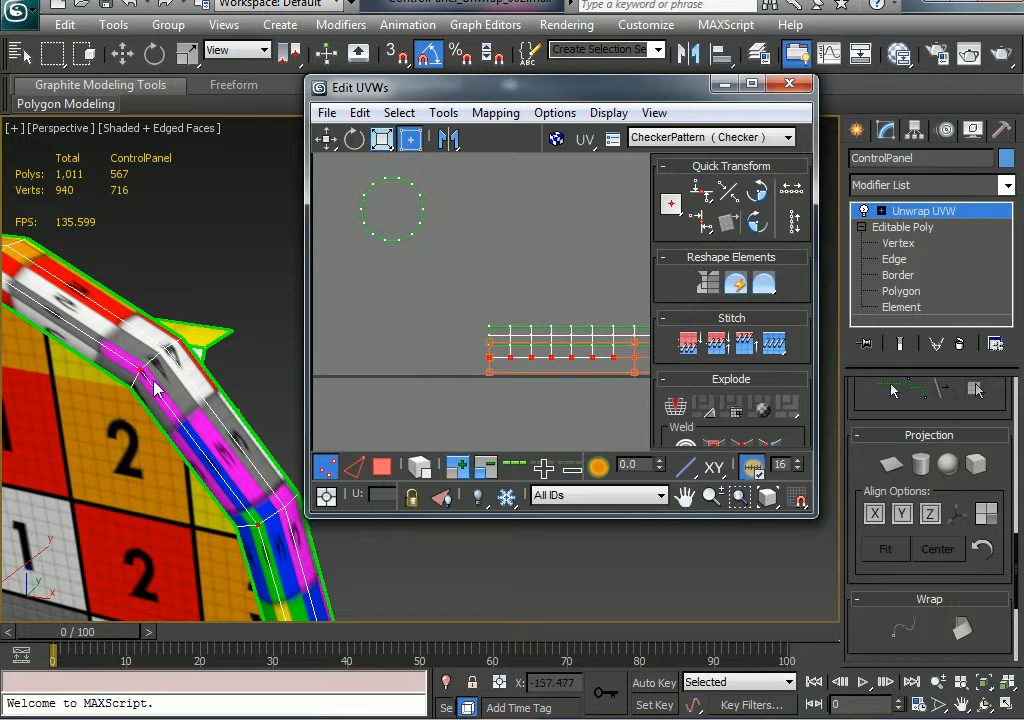
alt+middle_drag(177, 402, 121, 416)
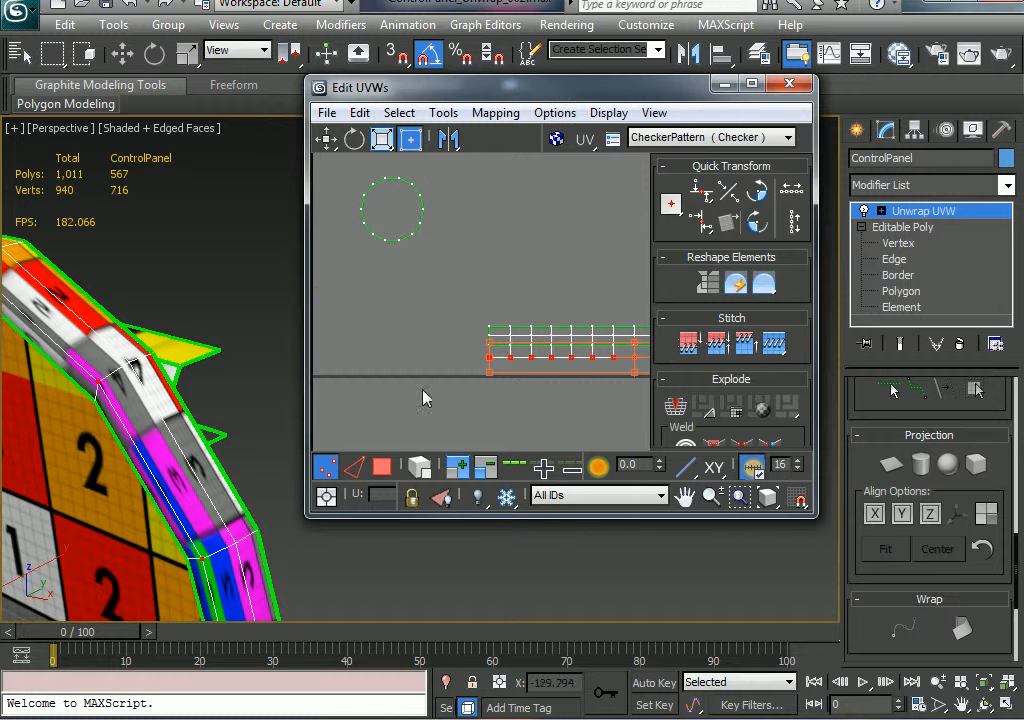
middle_drag(423, 395, 327, 366)
scroll(548, 397, down, 2)
middle_drag(548, 397, 500, 397)
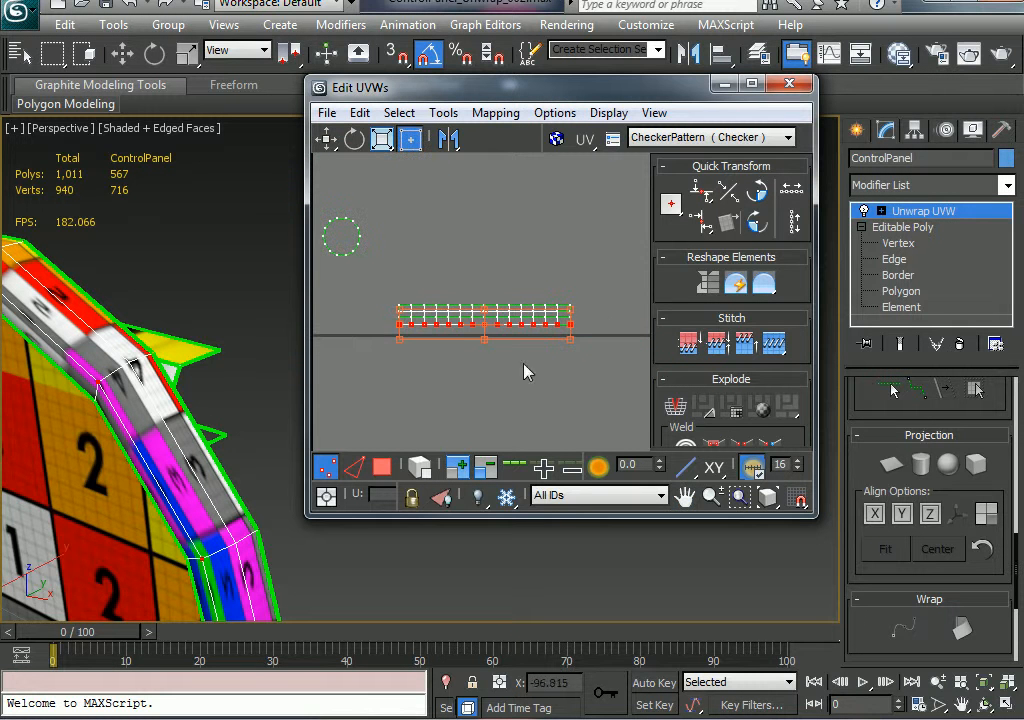
drag(603, 296, 350, 376)
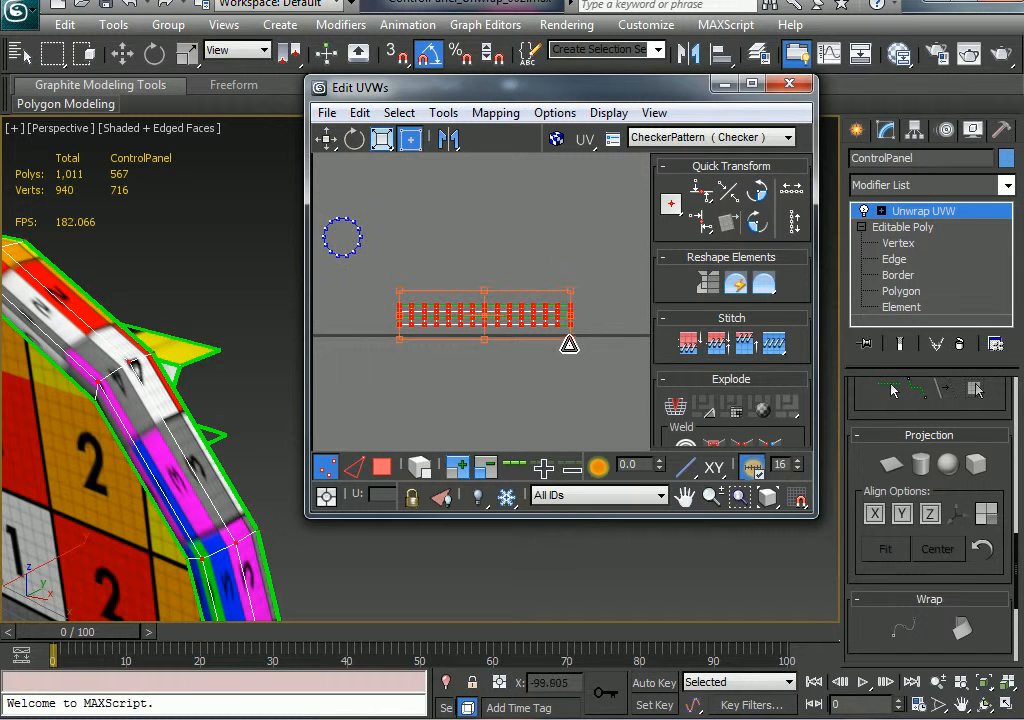
drag(569, 343, 728, 352)
scroll(118, 350, up, 3)
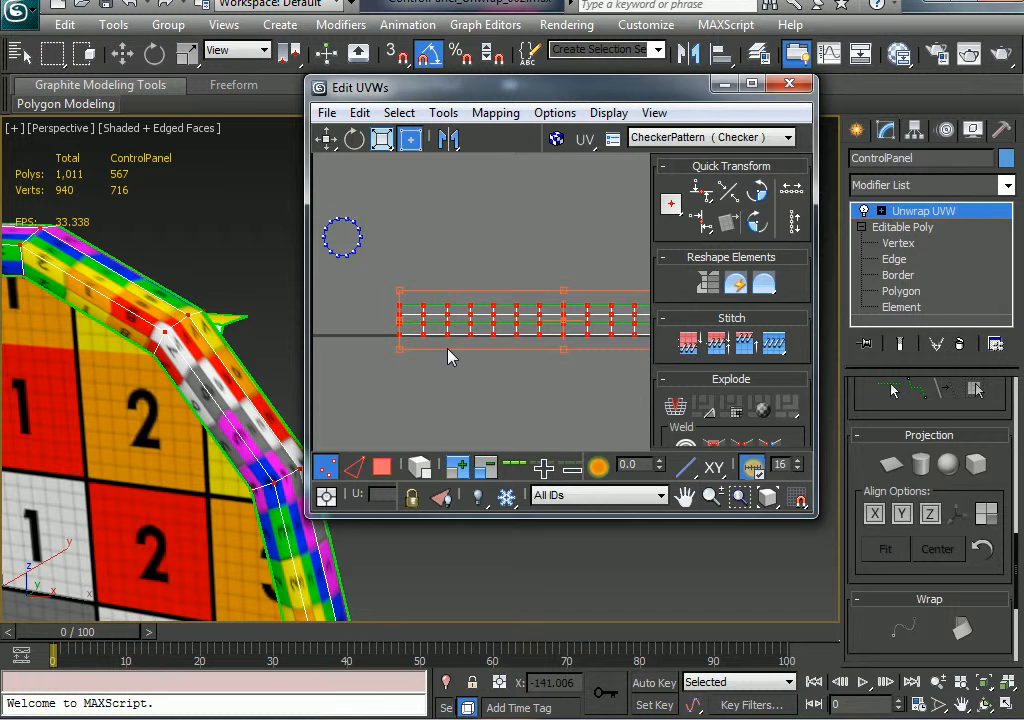
middle_drag(519, 393, 418, 384)
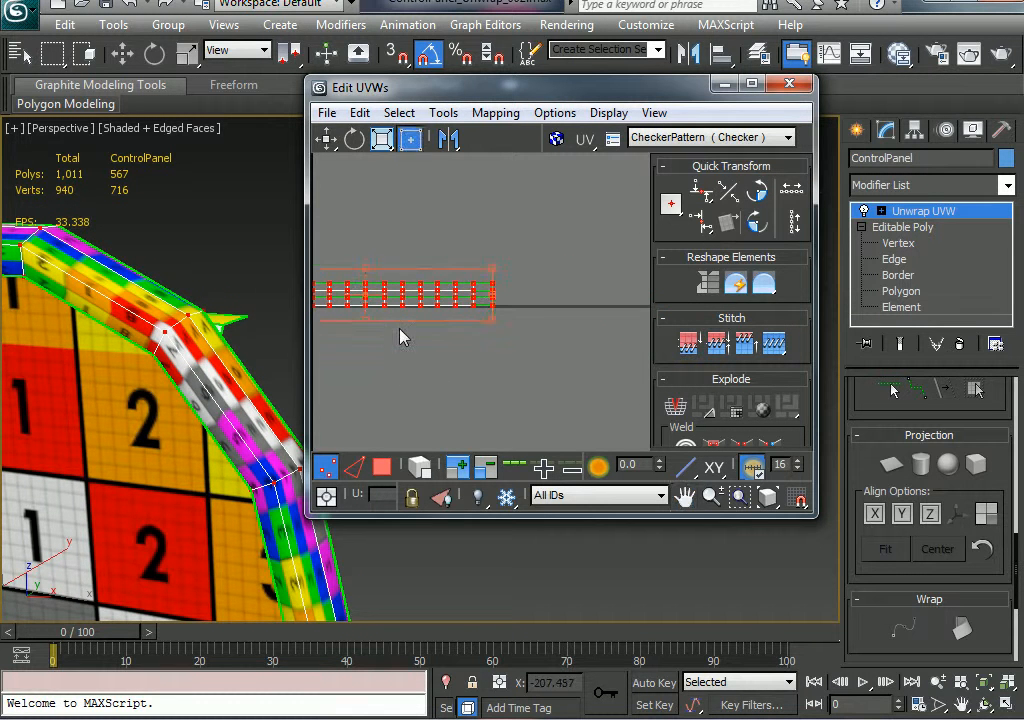
middle_drag(386, 320, 511, 320)
middle_drag(391, 308, 486, 316)
click(431, 383)
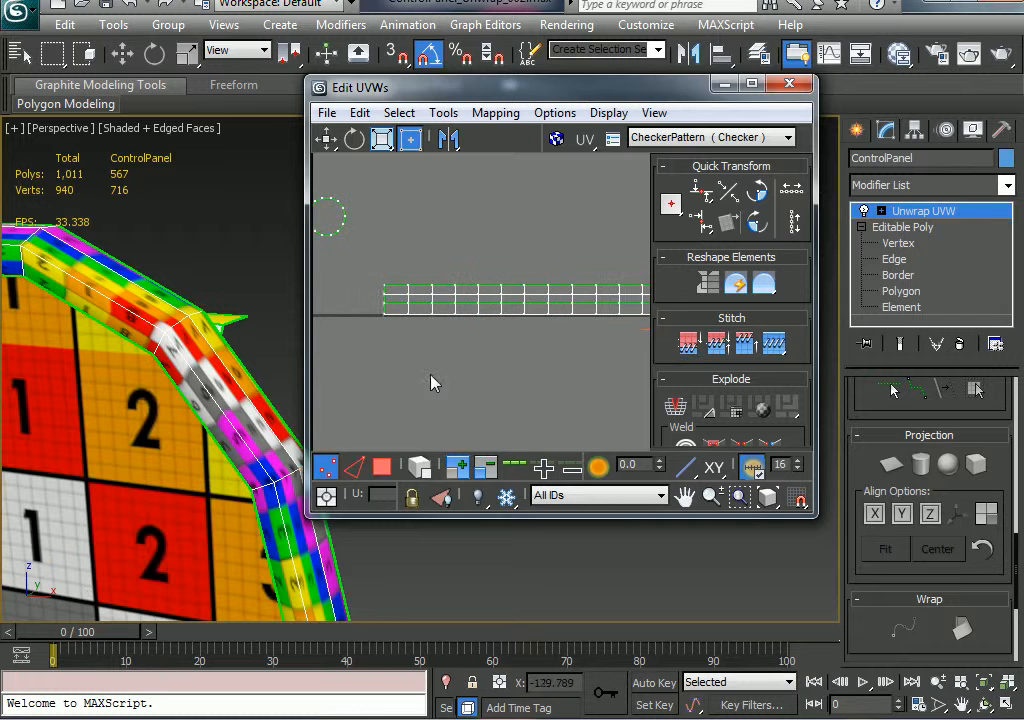
click(377, 469)
click(391, 306)
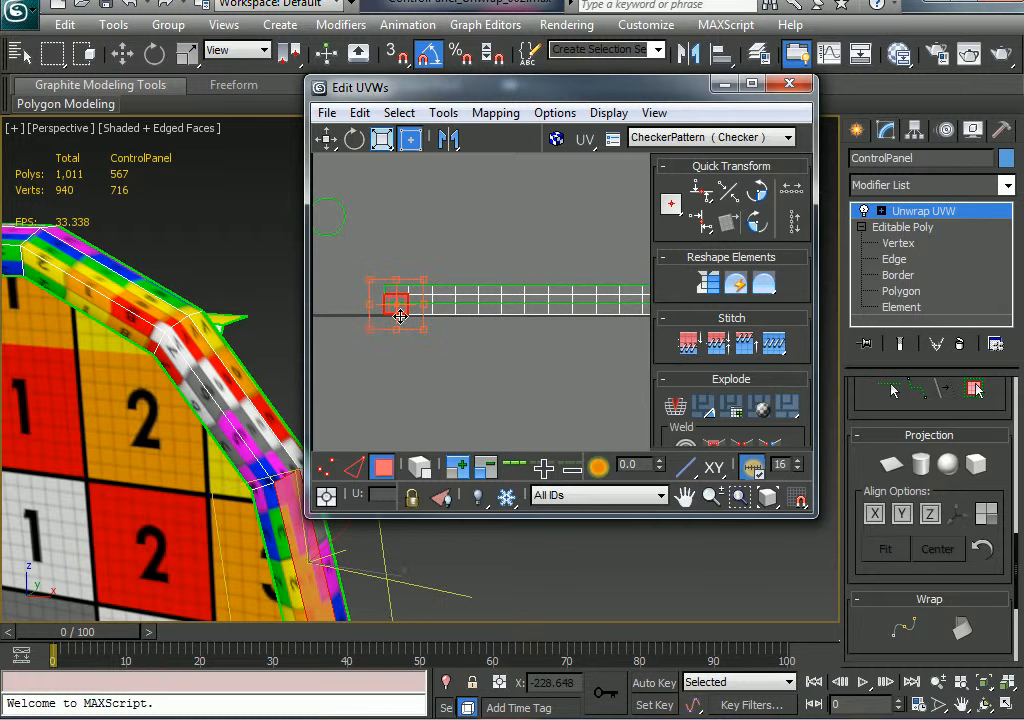
mouse_move(399, 316)
mouse_down()
mouse_move(395, 341)
mouse_move(407, 306)
mouse_move(383, 318)
mouse_move(398, 313)
mouse_up()
key(ctrl+z)
middle_drag(532, 332, 469, 331)
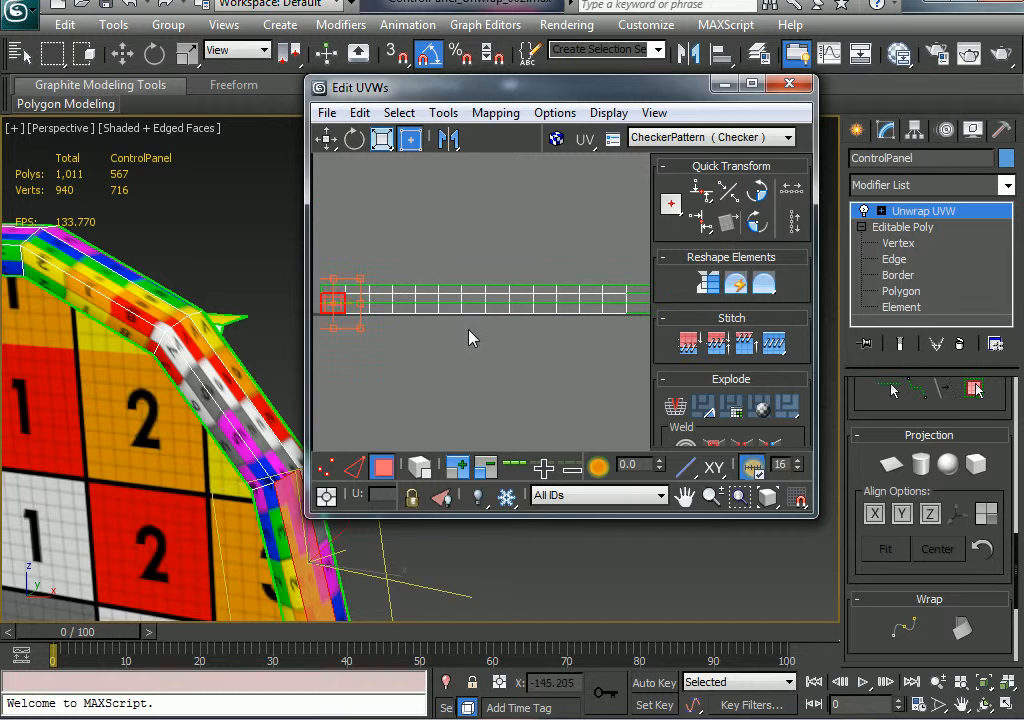
click(469, 337)
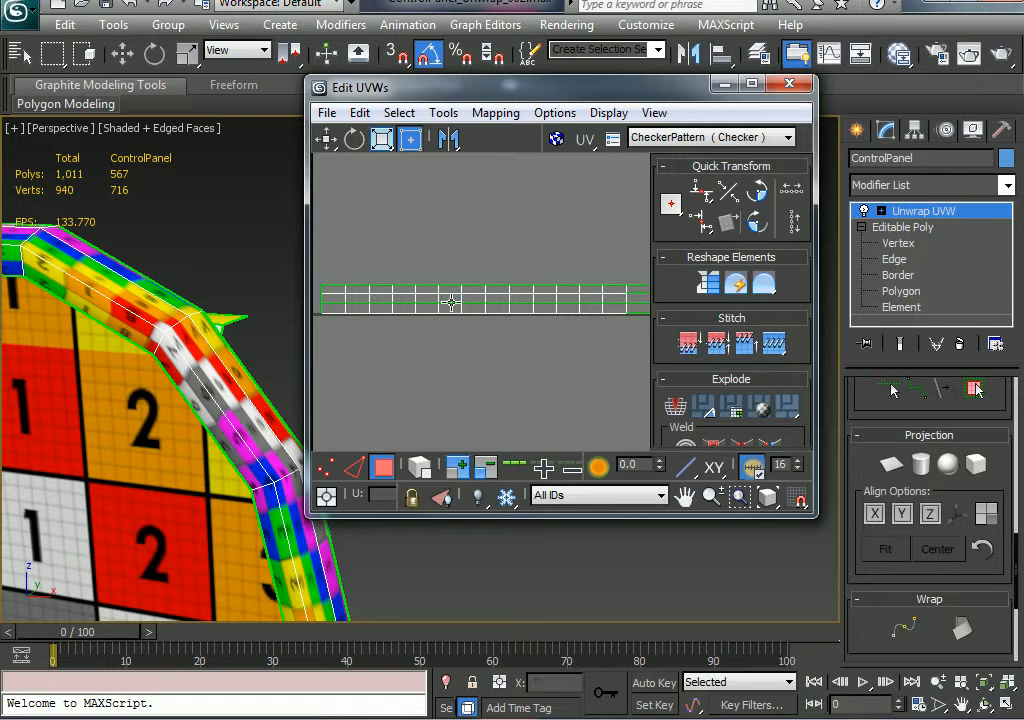
Move the rim strip's inner border row of vertices below the bottom row, and raise the two lowest rows together for even spacing
click(325, 472)
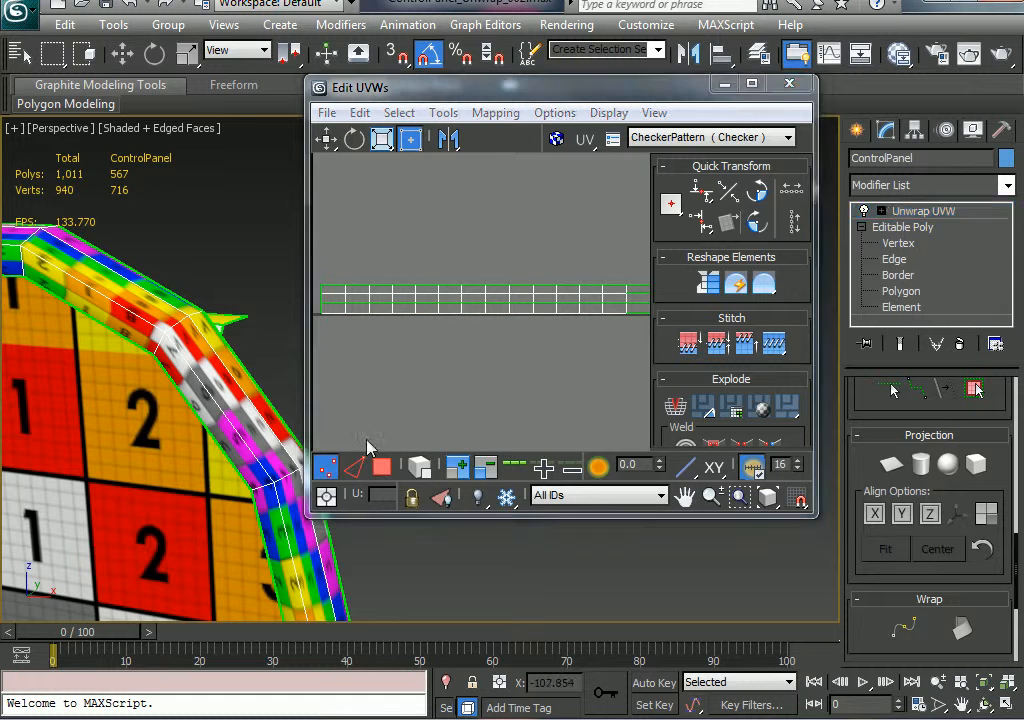
middle_drag(465, 381, 555, 393)
scroll(463, 381, down, 2)
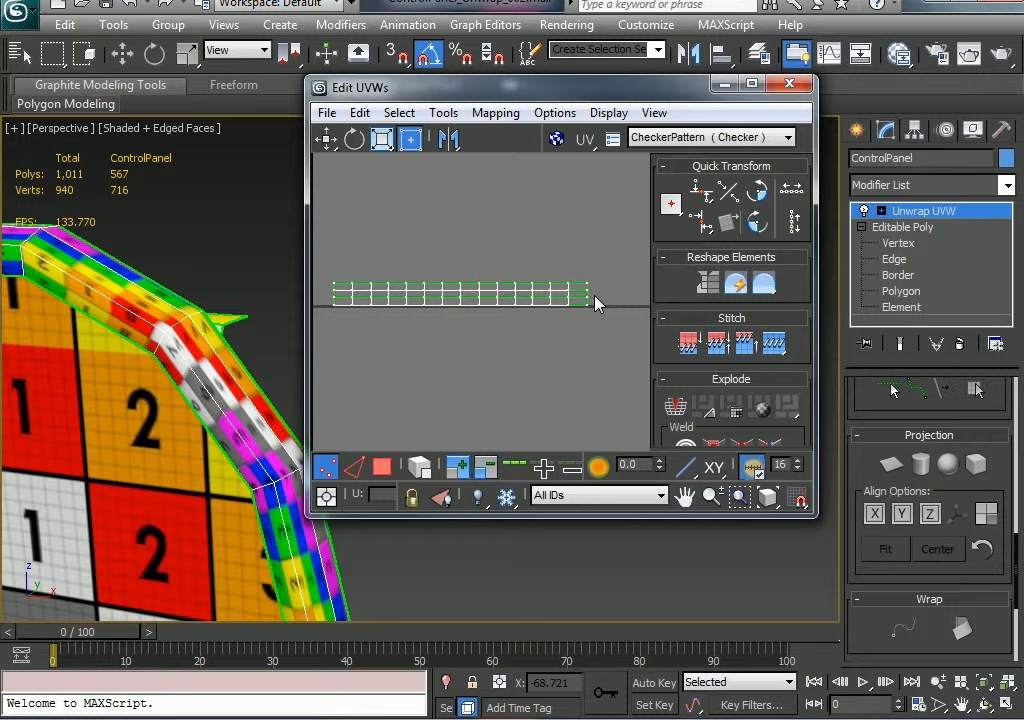
drag(594, 296, 318, 303)
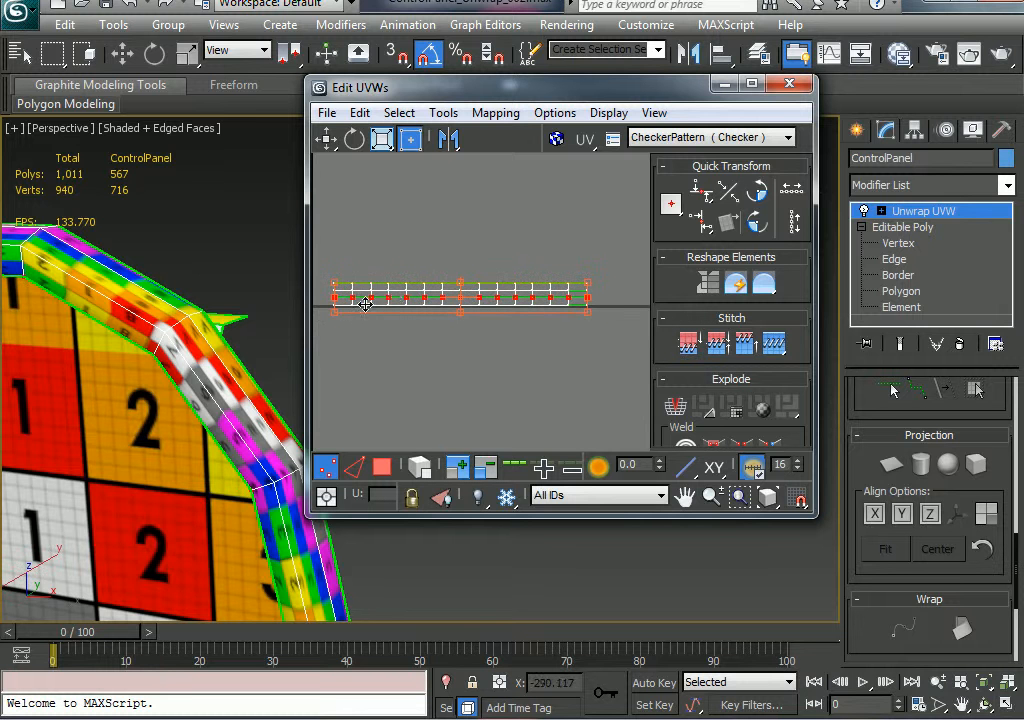
mouse_move(388, 298)
mouse_down()
mouse_move(386, 334)
mouse_move(386, 312)
mouse_up()
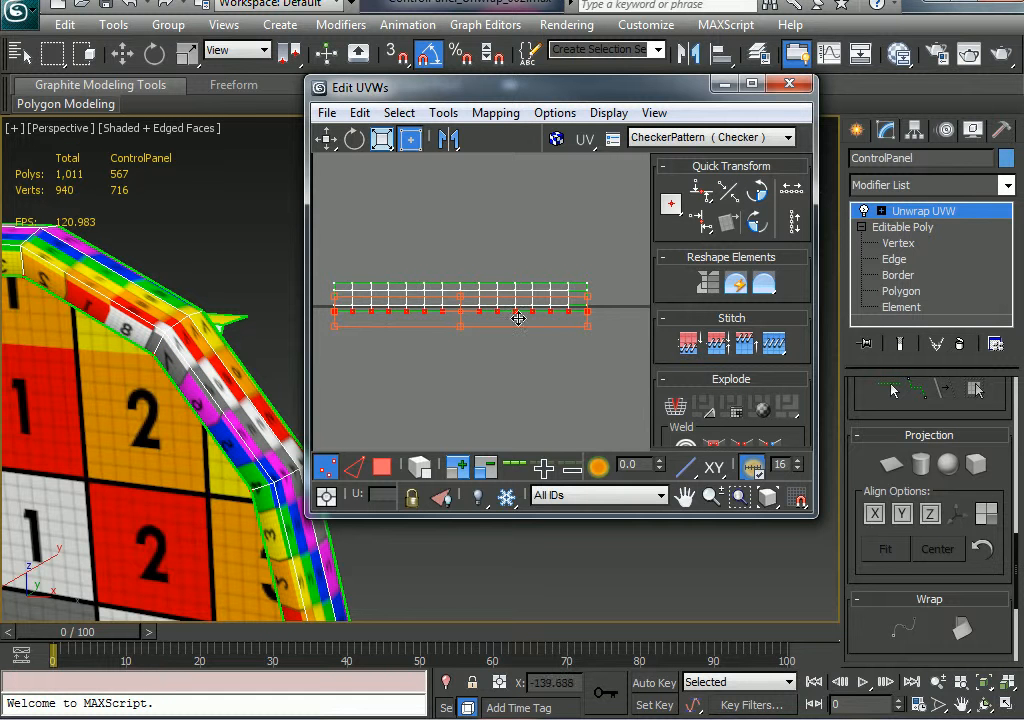
drag(313, 298, 314, 297)
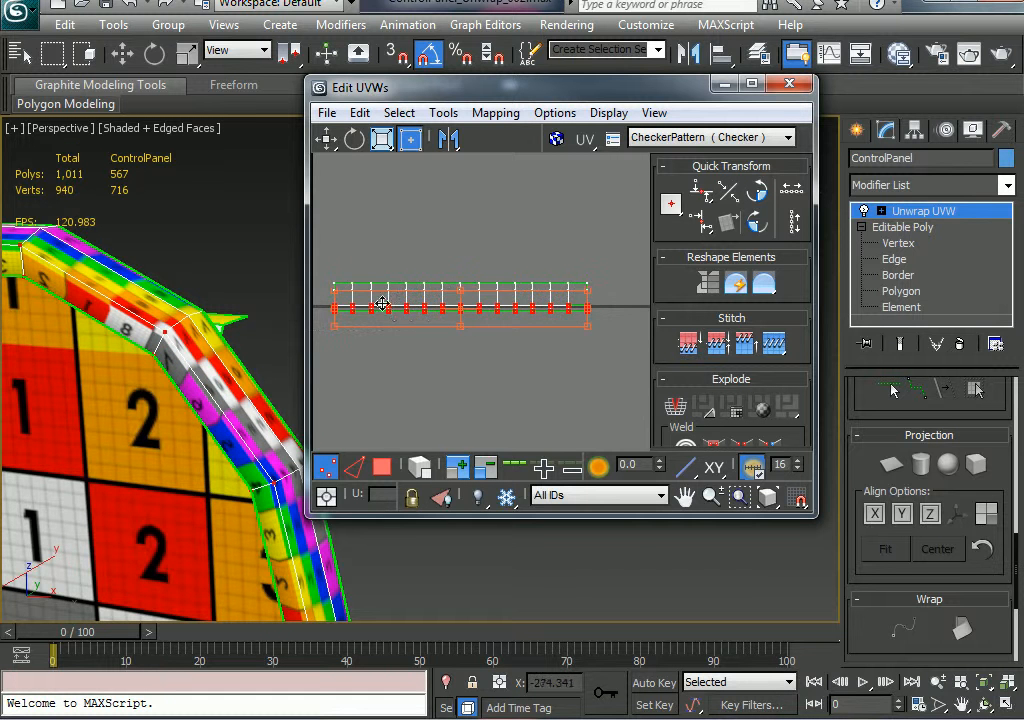
drag(387, 303, 386, 296)
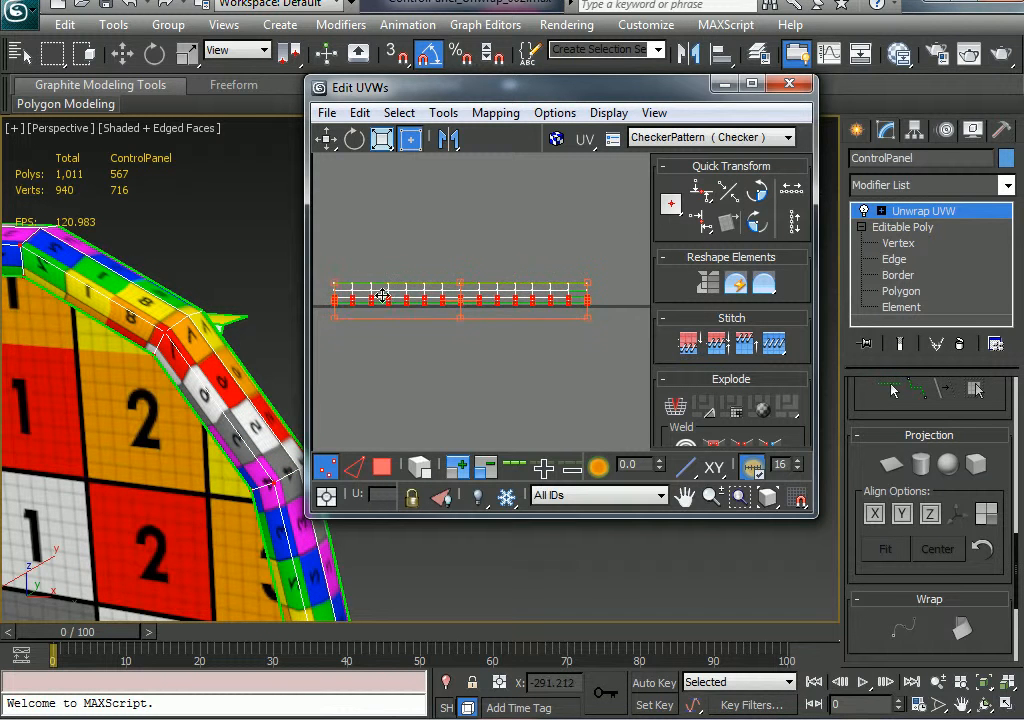
Select all the rim strip's vertices, scale the strip much wider and slightly taller, and check the checker pattern on the rim
alt+middle_drag(128, 295, 194, 353)
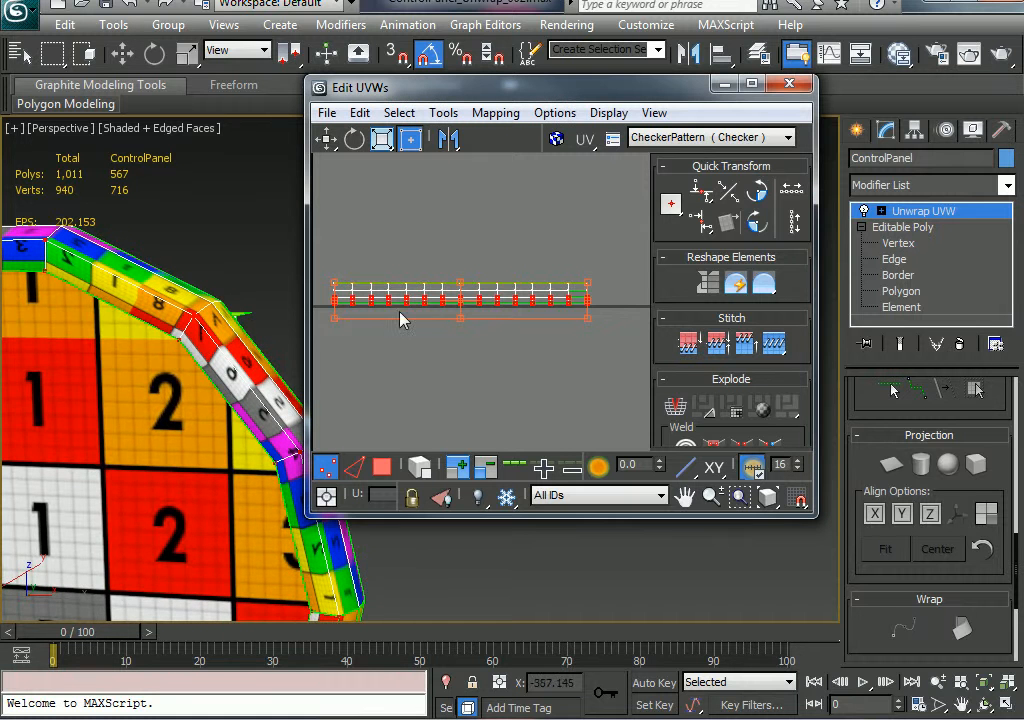
drag(360, 338, 314, 338)
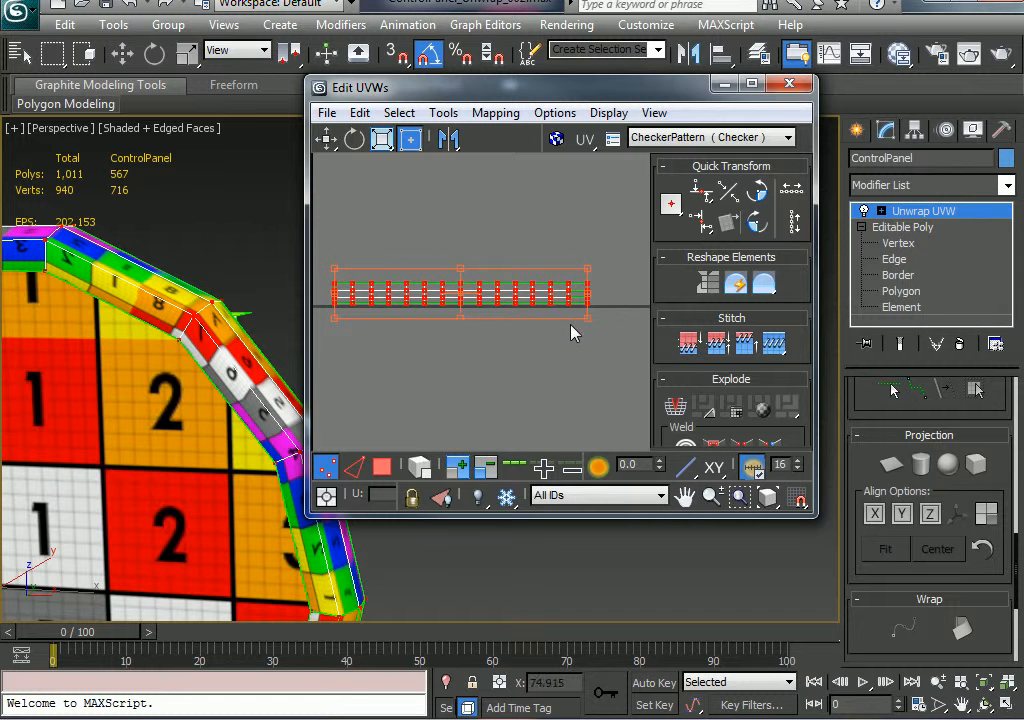
drag(585, 316, 775, 330)
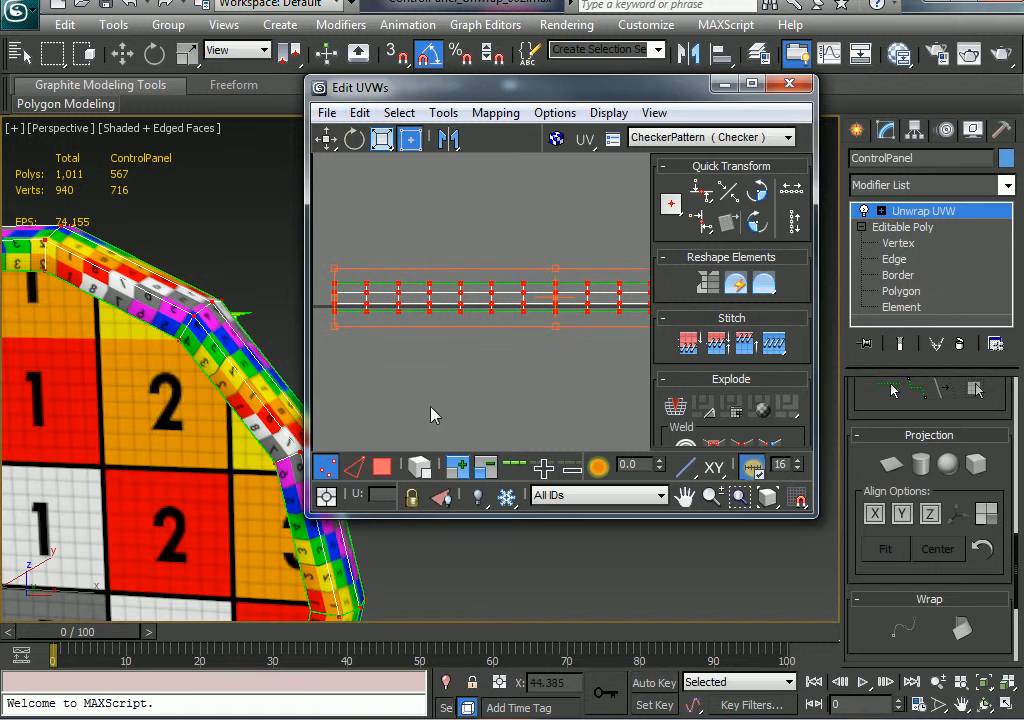
alt+middle_drag(240, 422, 188, 415)
middle_drag(453, 354, 453, 351)
mouse_move(189, 427)
alt+middle_down()
mouse_move(332, 357)
mouse_move(221, 416)
mouse_move(180, 424)
alt+middle_up()
scroll(440, 360, down, 1)
middle_drag(490, 372, 391, 366)
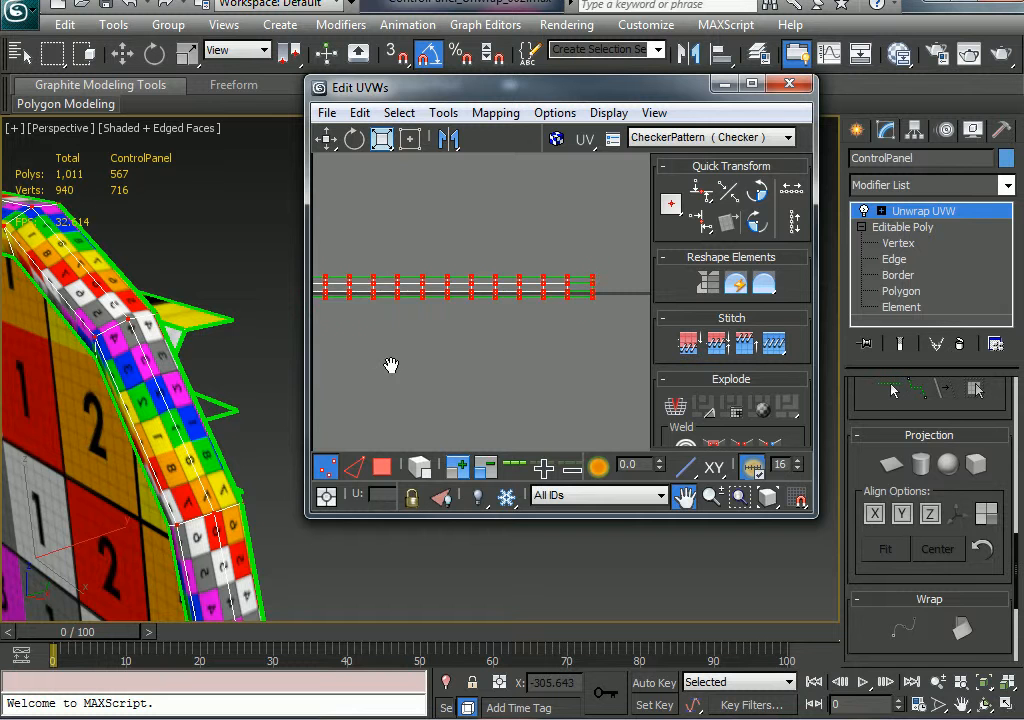
Select the top row of vertices of the rim strip and move it slightly down for even row spacing
scroll(475, 378, down, 3)
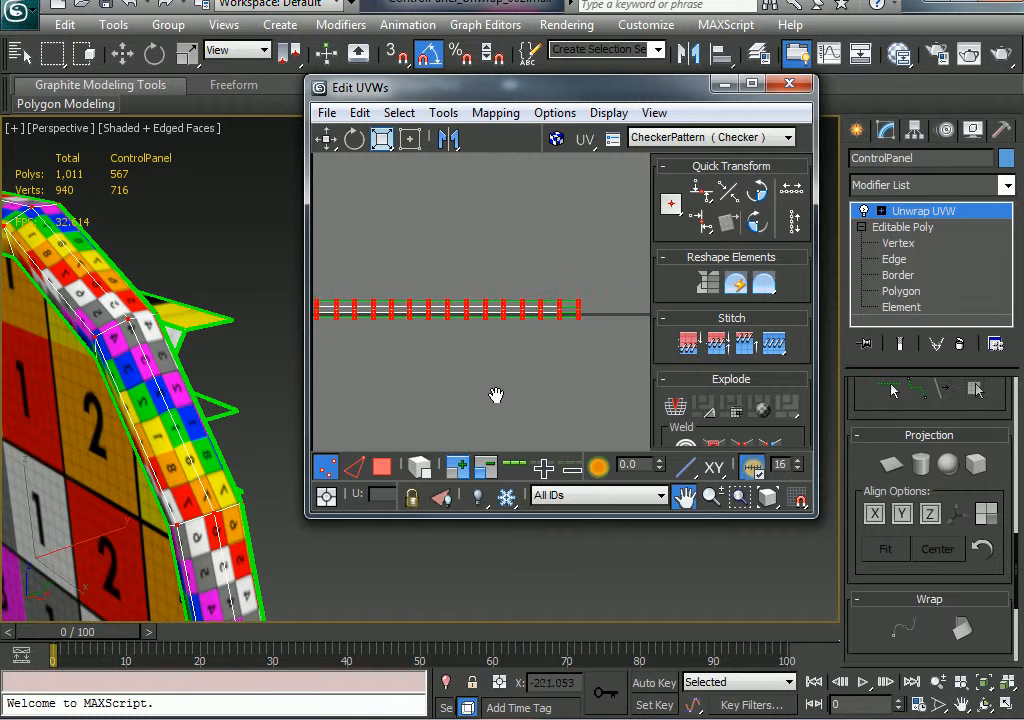
middle_drag(496, 395, 512, 396)
click(325, 298)
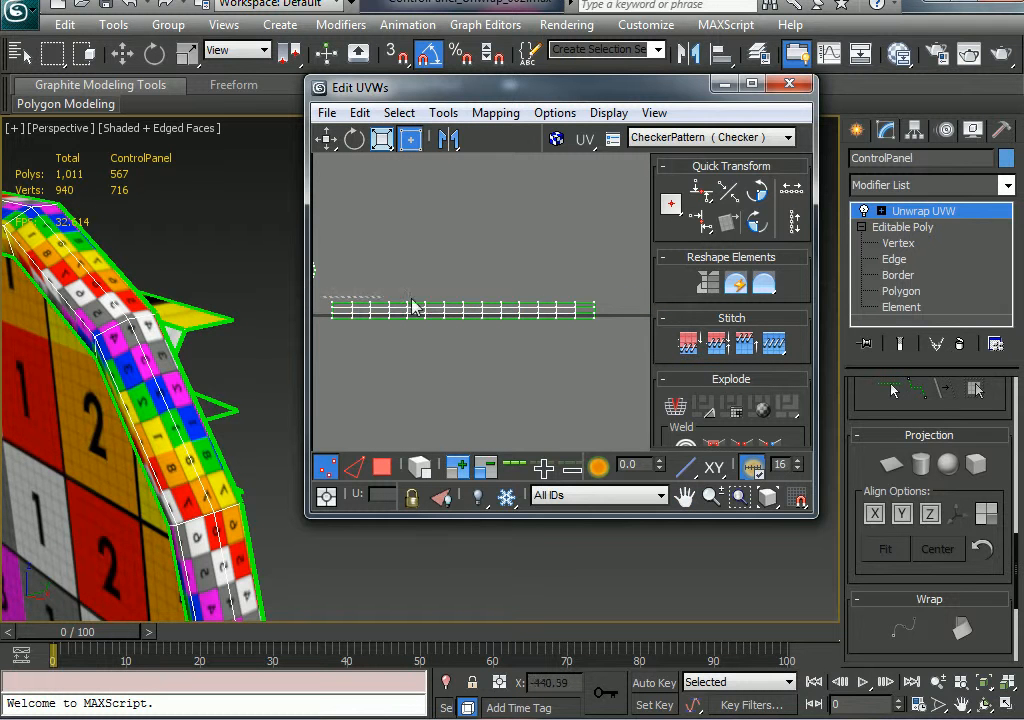
drag(413, 306, 620, 312)
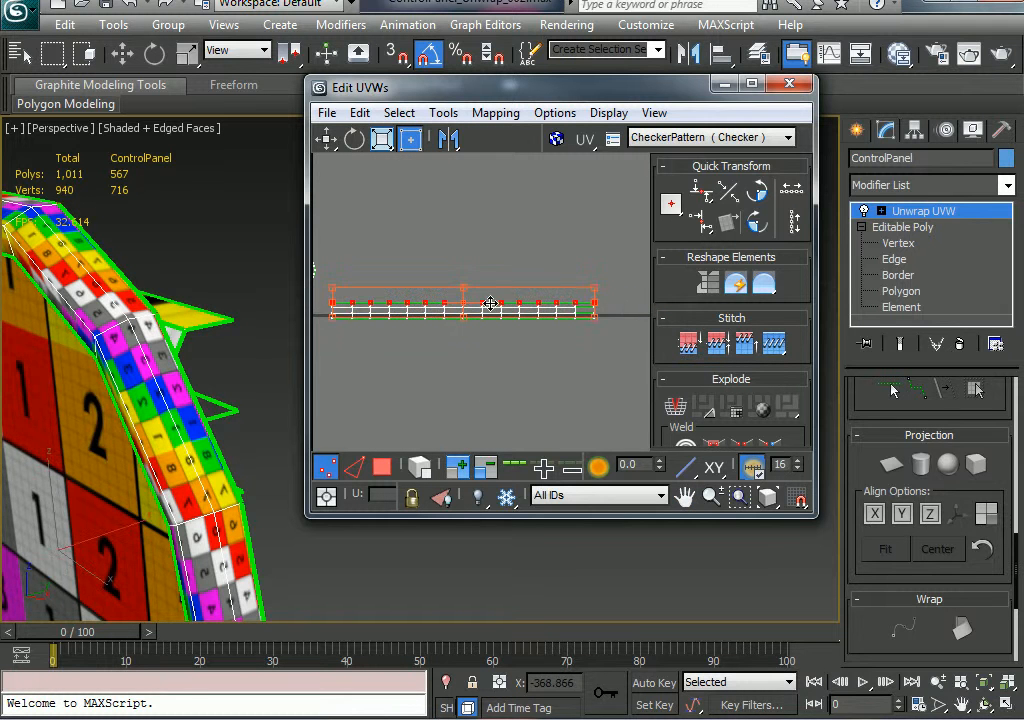
drag(490, 303, 489, 306)
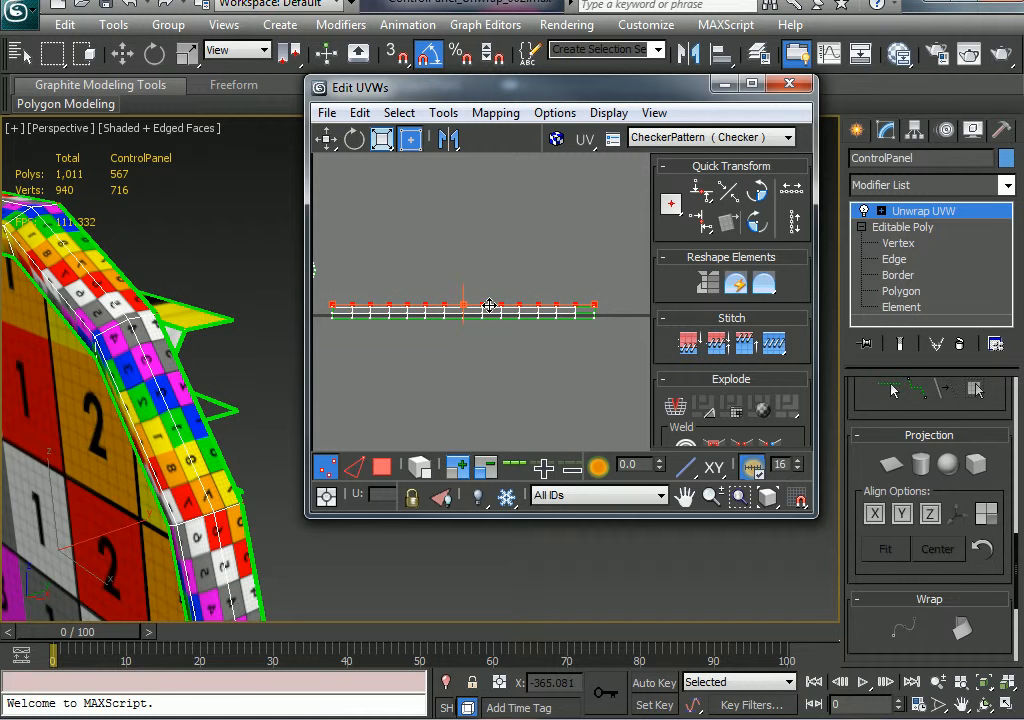
Select all the rim strip's vertices and scale the strip up proportionally beside the texture square
scroll(567, 306, down, 3)
middle_drag(567, 306, 561, 351)
drag(402, 312, 410, 293)
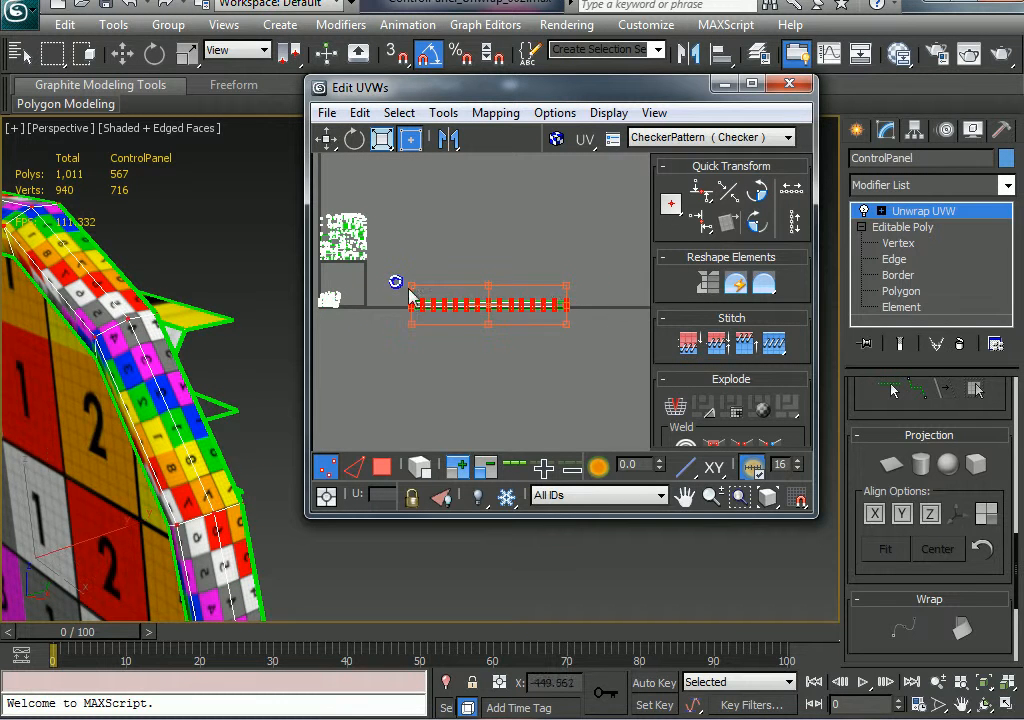
mouse_move(567, 292)
mouse_down()
mouse_move(606, 265)
mouse_move(580, 275)
mouse_up()
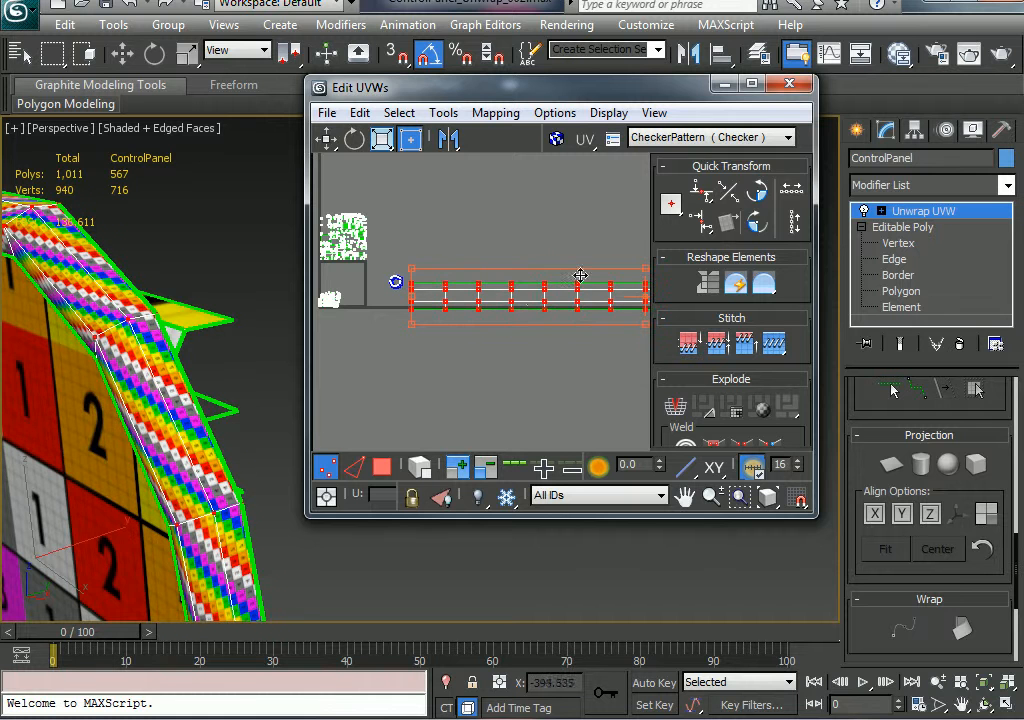
drag(518, 304, 584, 281)
middle_drag(567, 304, 491, 334)
scroll(450, 320, down, 1)
scroll(438, 320, down, 1)
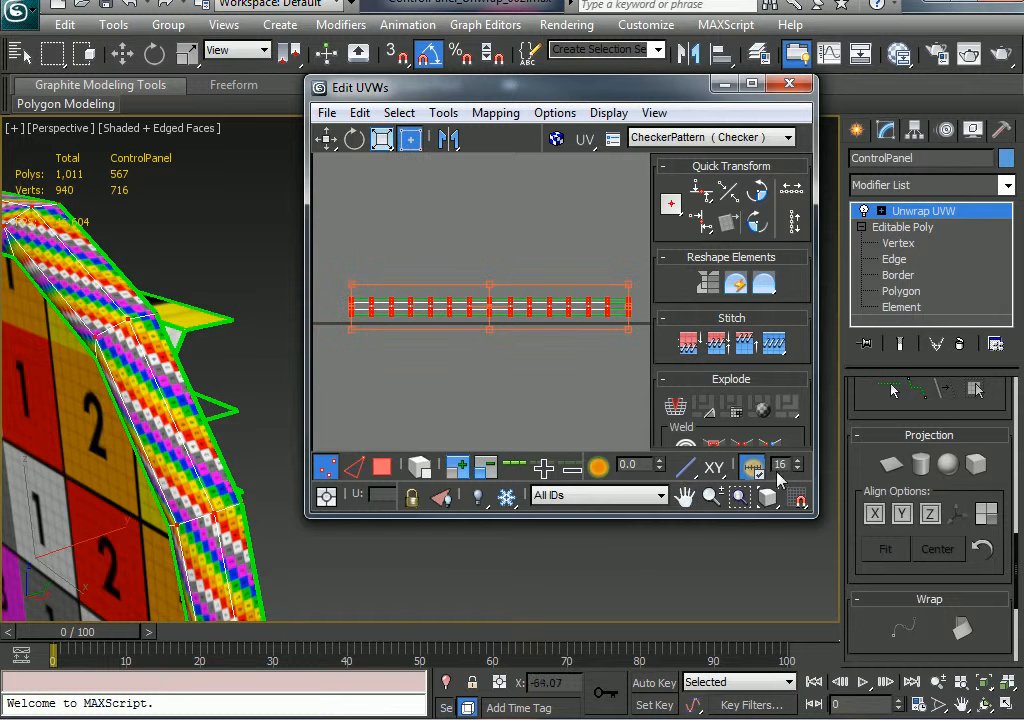
Enlarge the UV editor window, move the strip's upper vertex rows closer to the lower ones, deselect them, and check the checker pattern on the rim
drag(816, 518, 1018, 581)
middle_drag(658, 391, 567, 400)
drag(800, 318, 385, 358)
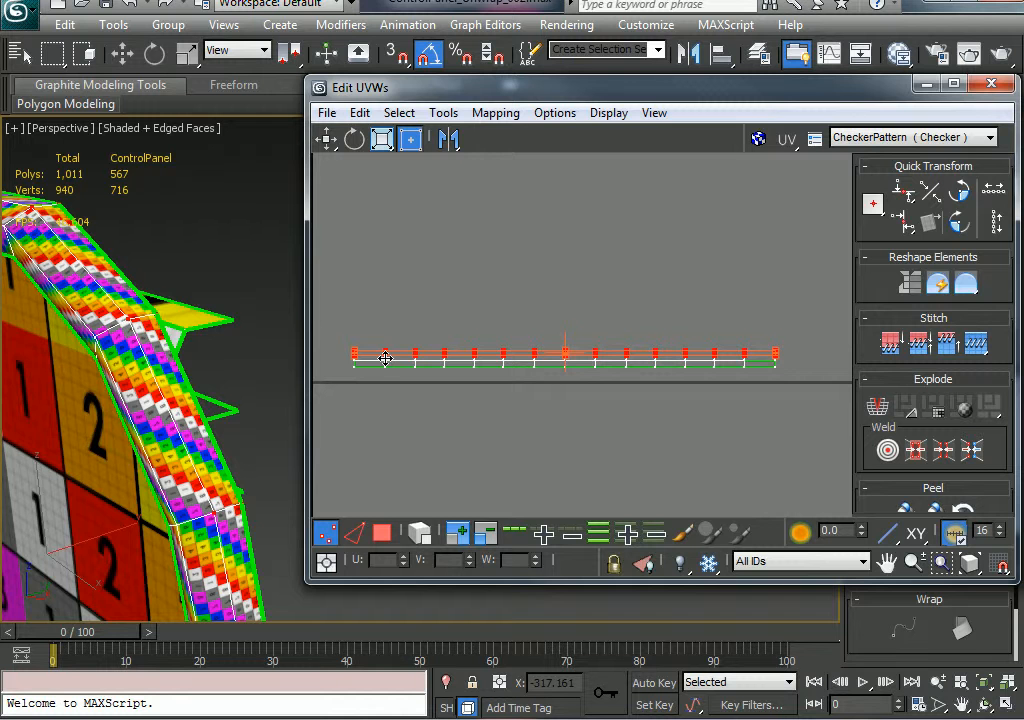
scroll(187, 423, up, 5)
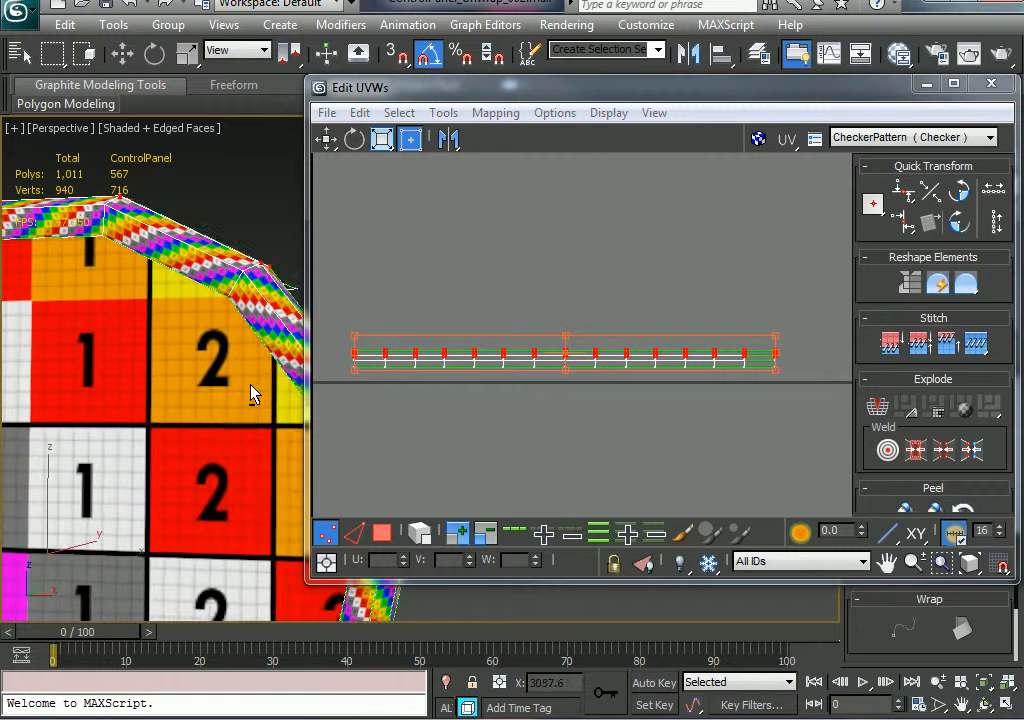
click(640, 373)
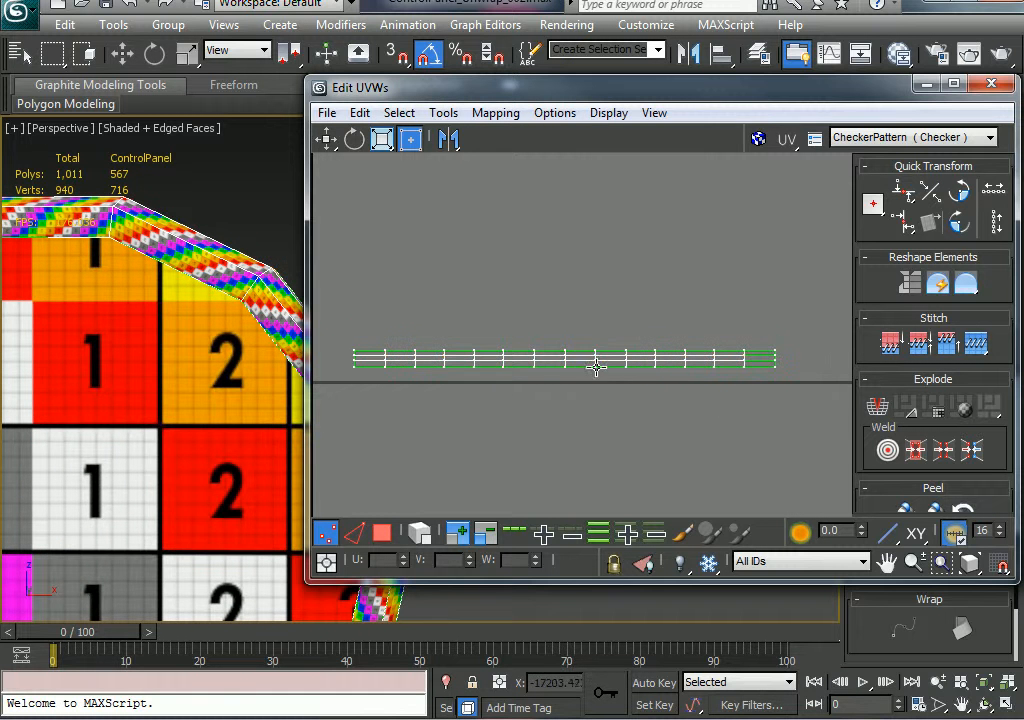
scroll(157, 354, down, 5)
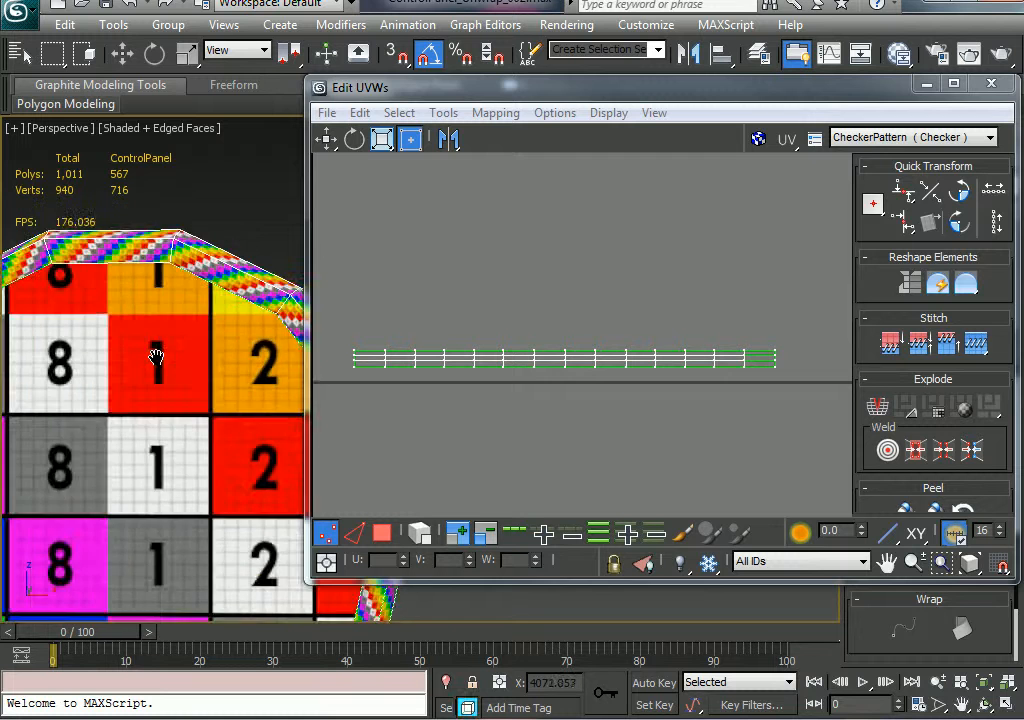
middle_drag(157, 354, 100, 326)
Select all the rim strip's vertices, scale the strip down to a fraction of its size, and inspect the checker squares around the rim
drag(786, 327, 350, 400)
drag(754, 345, 400, 407)
alt+middle_drag(230, 345, 193, 368)
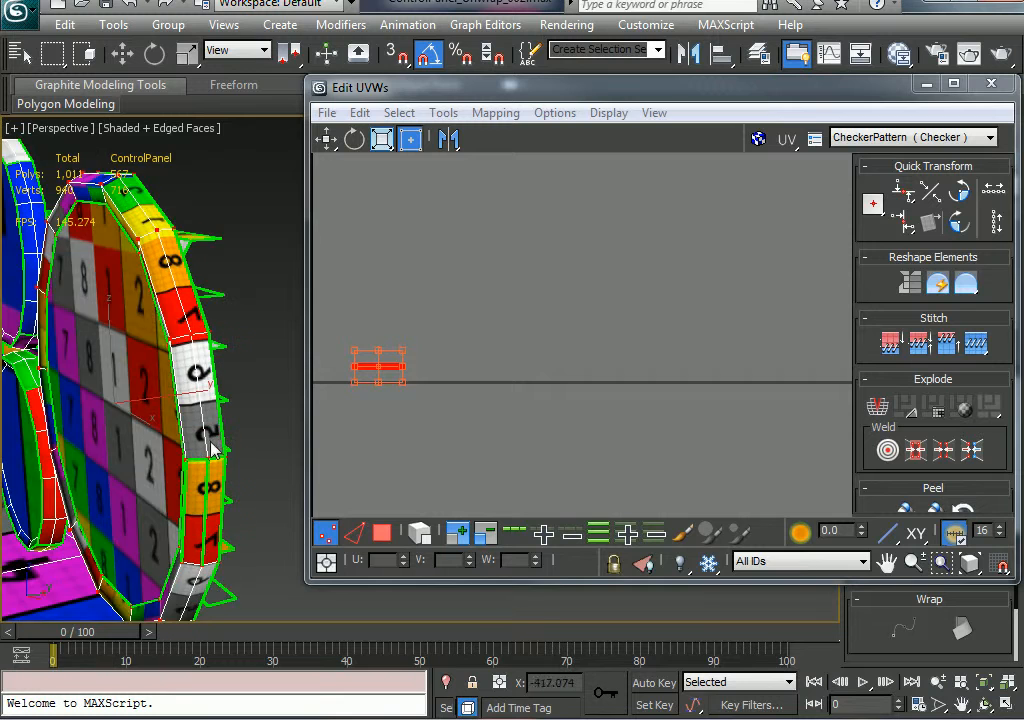
alt+middle_drag(212, 450, 85, 258)
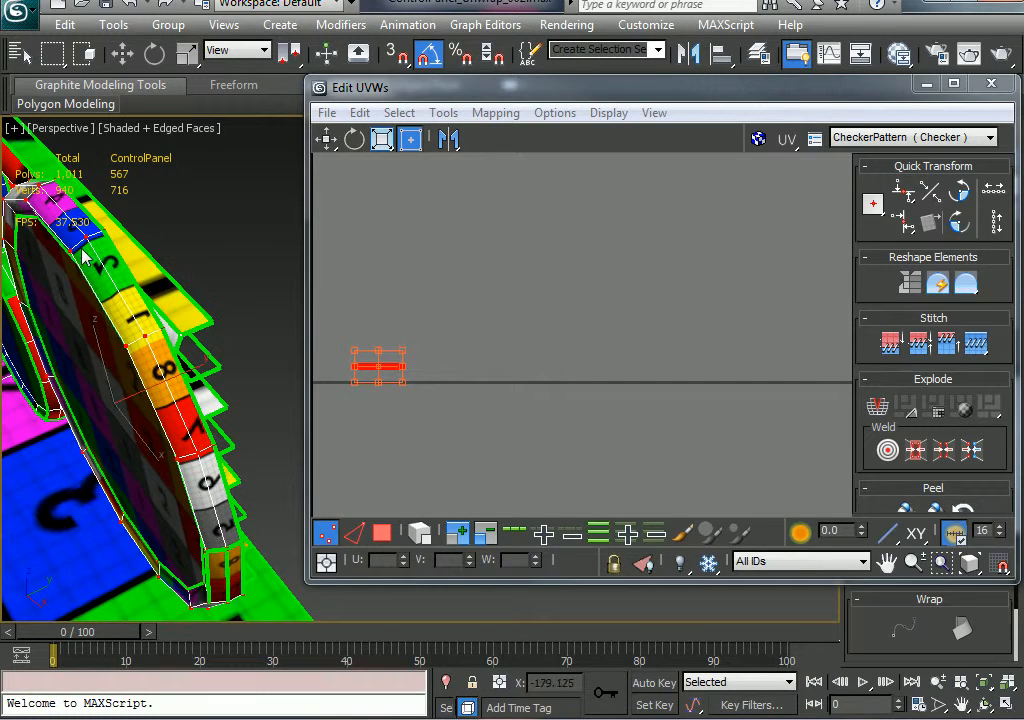
Move the rim strip just below the circular gauge face in the UV layout and fine-tune its position so the checker numbers run along the rim
scroll(670, 325, up, 3)
middle_drag(395, 362, 533, 322)
scroll(500, 321, up, 1)
middle_drag(689, 367, 678, 367)
drag(681, 346, 420, 347)
middle_drag(439, 354, 522, 350)
scroll(522, 350, up, 2)
middle_drag(422, 331, 453, 355)
scroll(453, 355, up, 2)
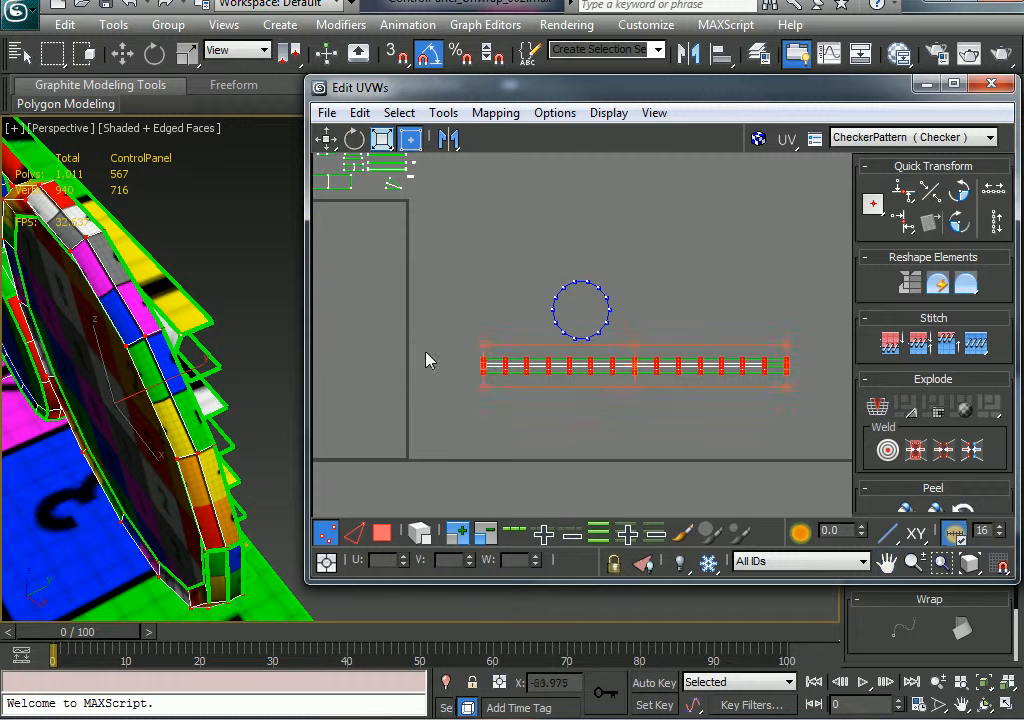
drag(523, 380, 528, 384)
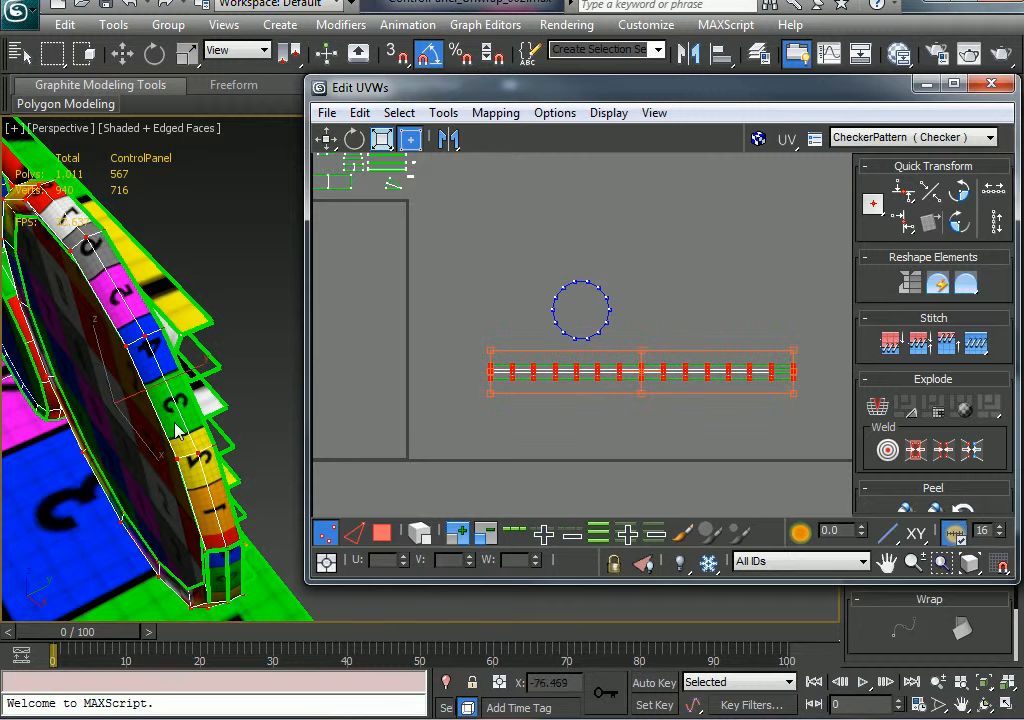
Mirror the rim strip horizontally
click(451, 152)
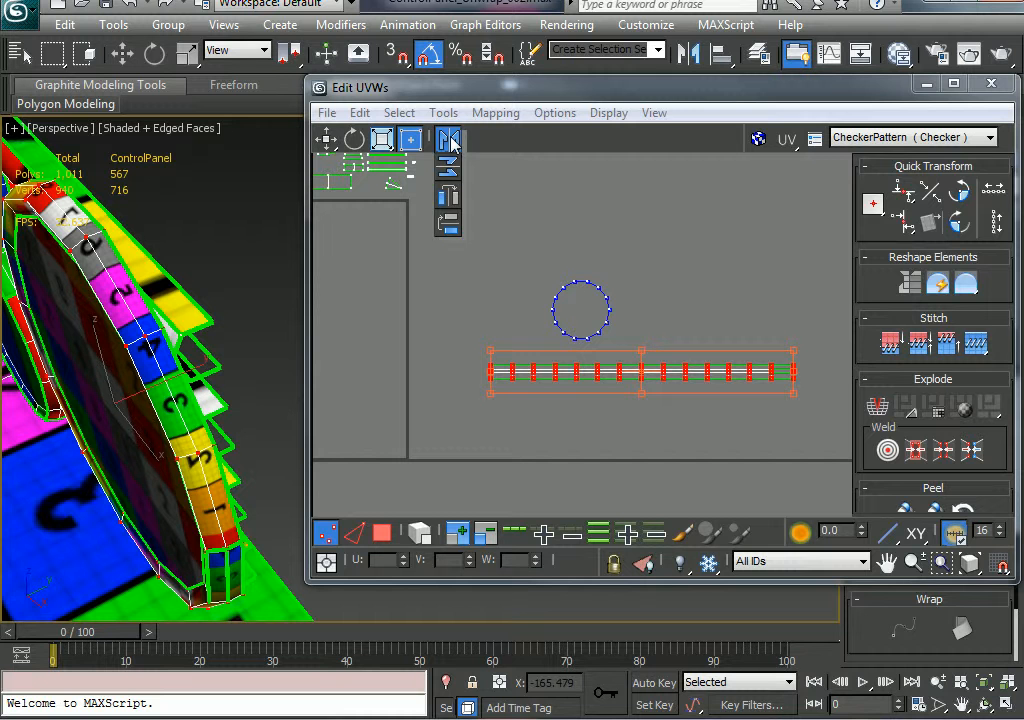
drag(461, 137, 459, 138)
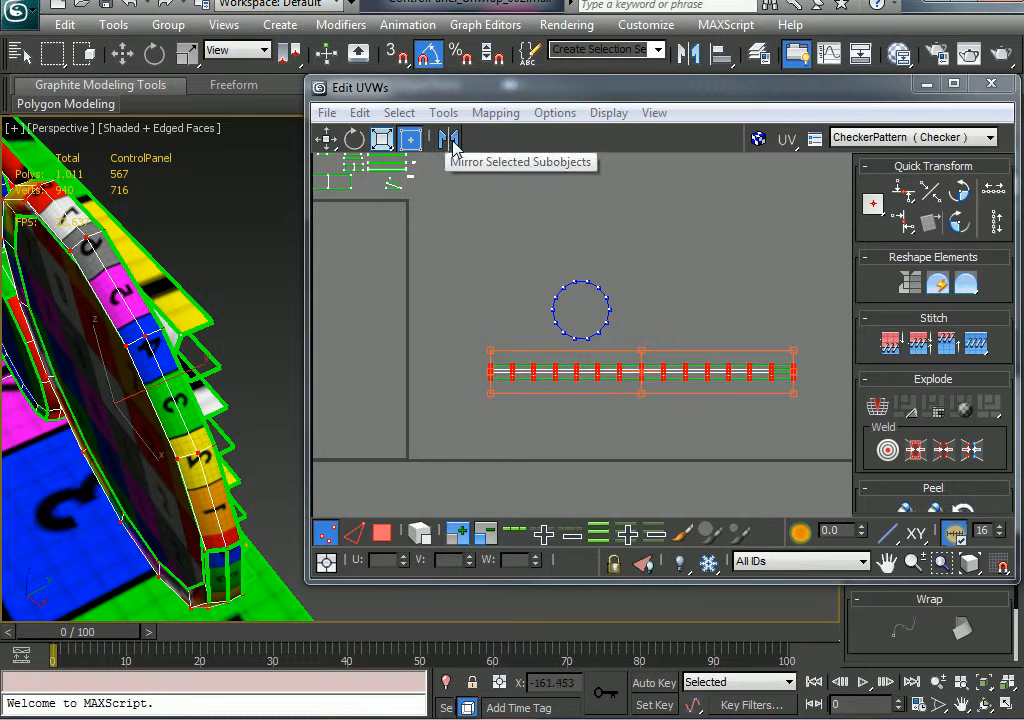
click(451, 142)
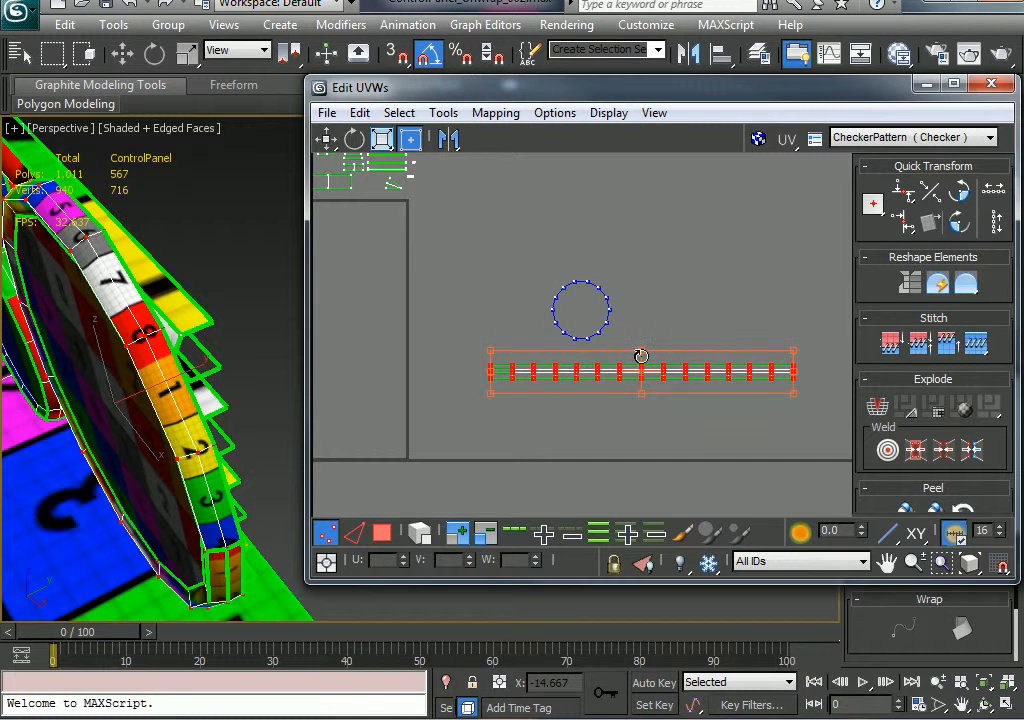
Show the unwrap_helper.jpg map as the UV editor's background and move the rim strip onto its numbered squares
click(759, 138)
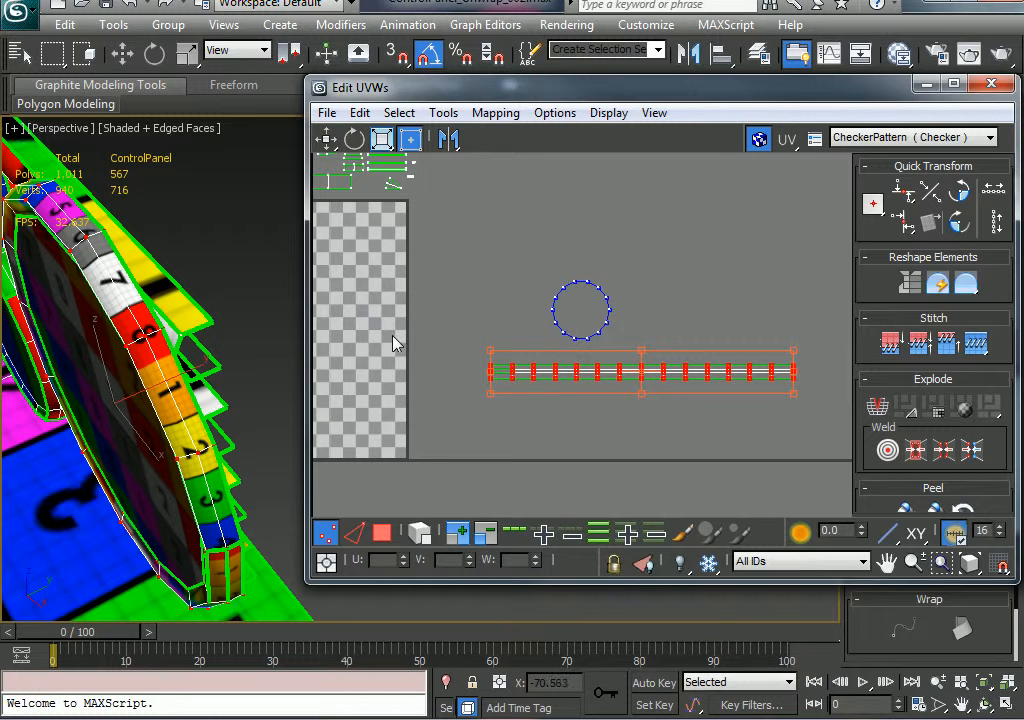
click(878, 138)
click(880, 167)
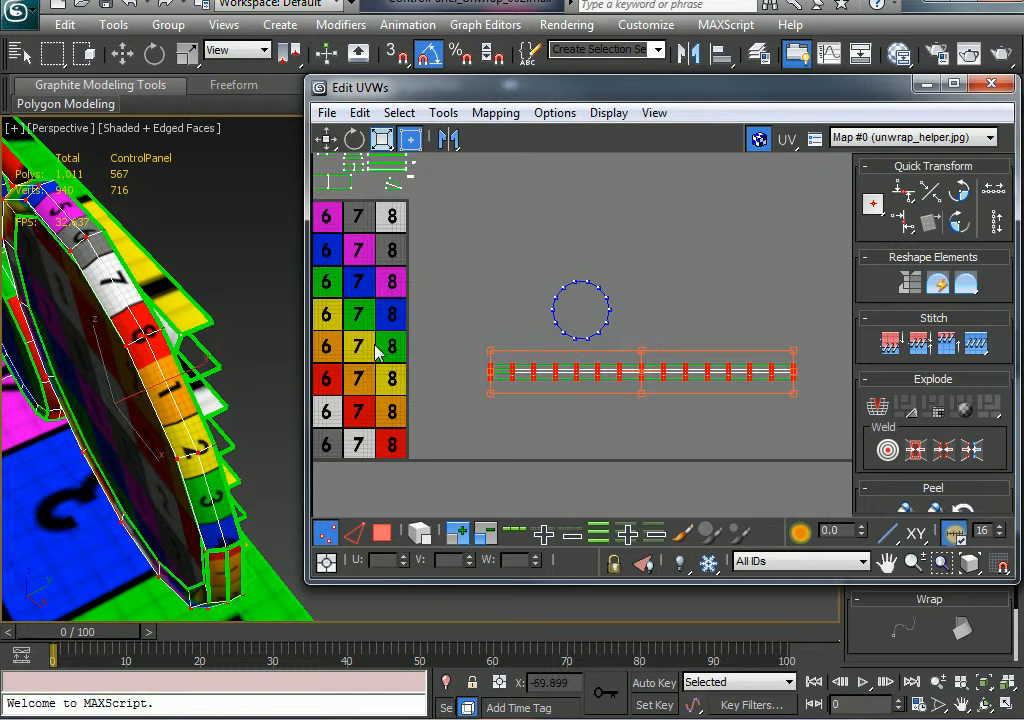
middle_drag(367, 350, 726, 387)
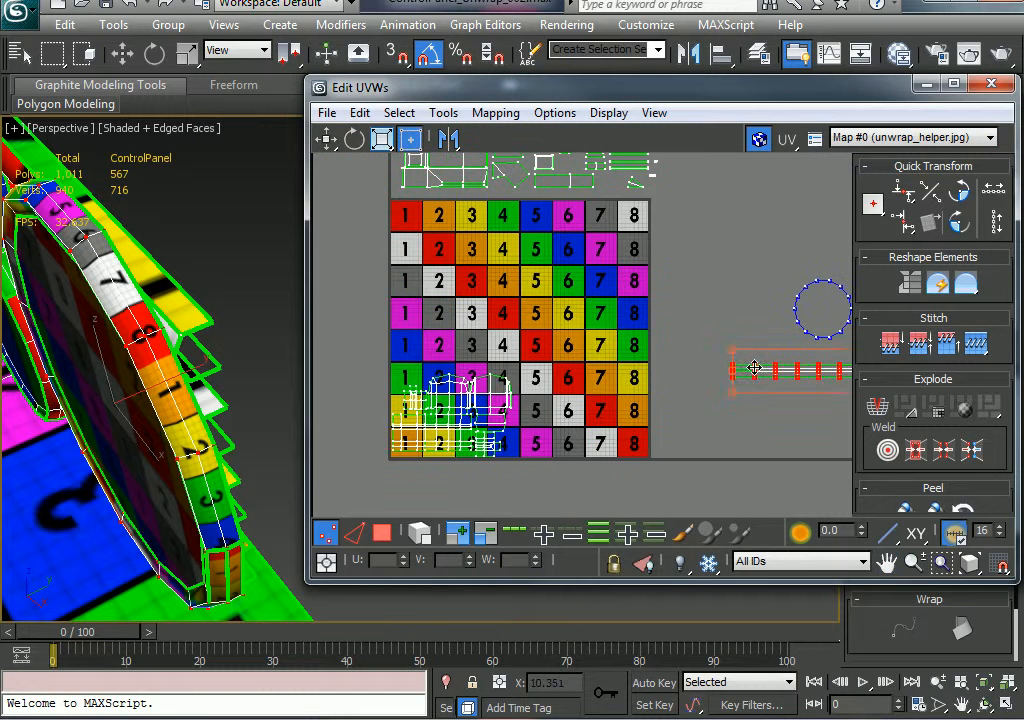
drag(754, 368, 433, 323)
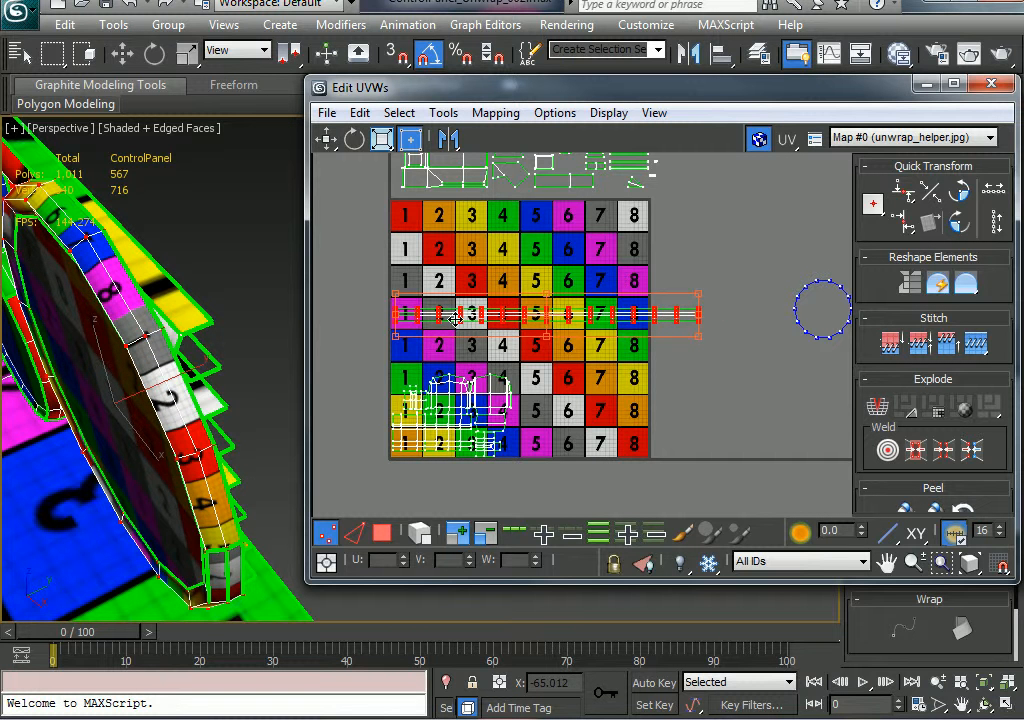
Mirror the rim strip horizontally and back to compare the number direction, and hide the background map
click(448, 139)
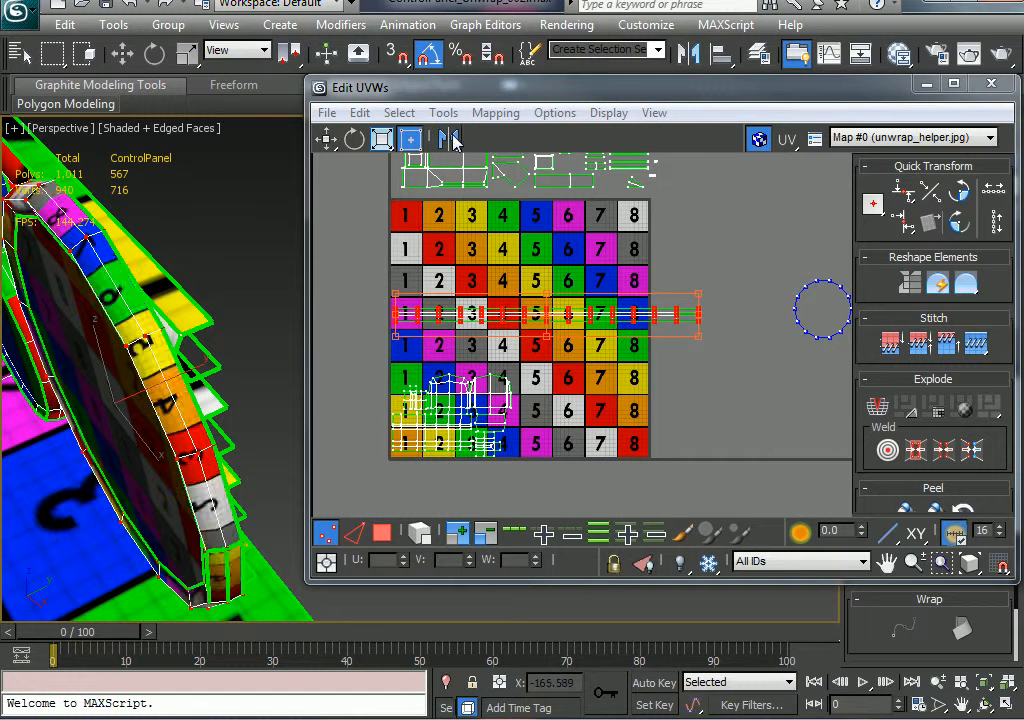
click(448, 139)
click(757, 139)
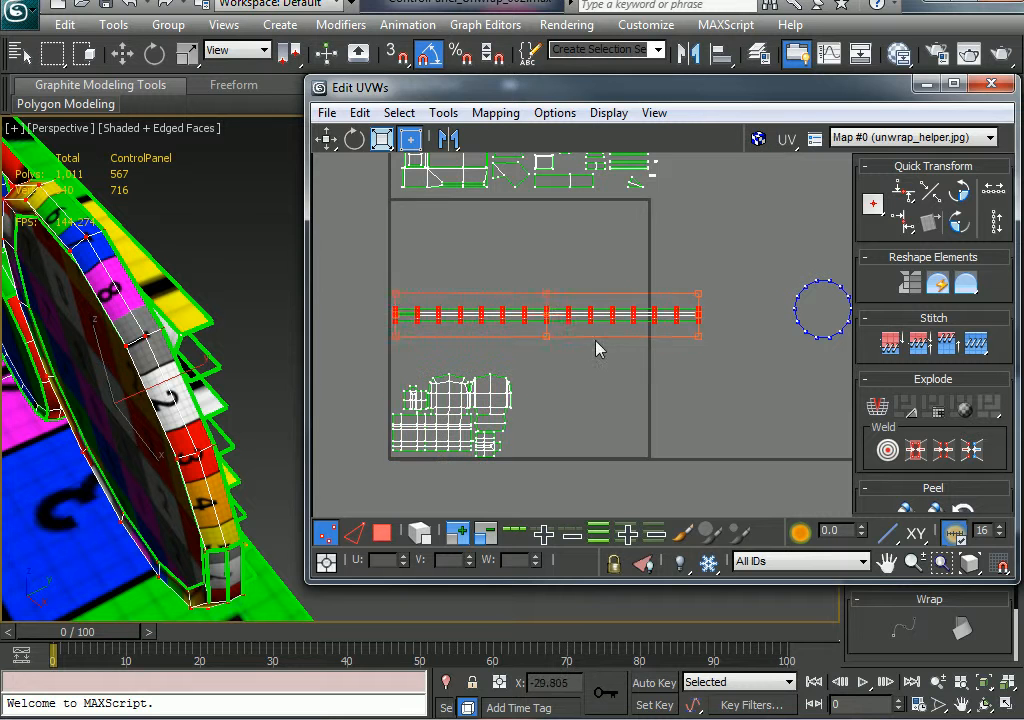
Move the rim strip out of the texture square, scale it to about half its length above the circular gauge face, and check the model
middle_drag(597, 347, 498, 323)
drag(493, 310, 680, 244)
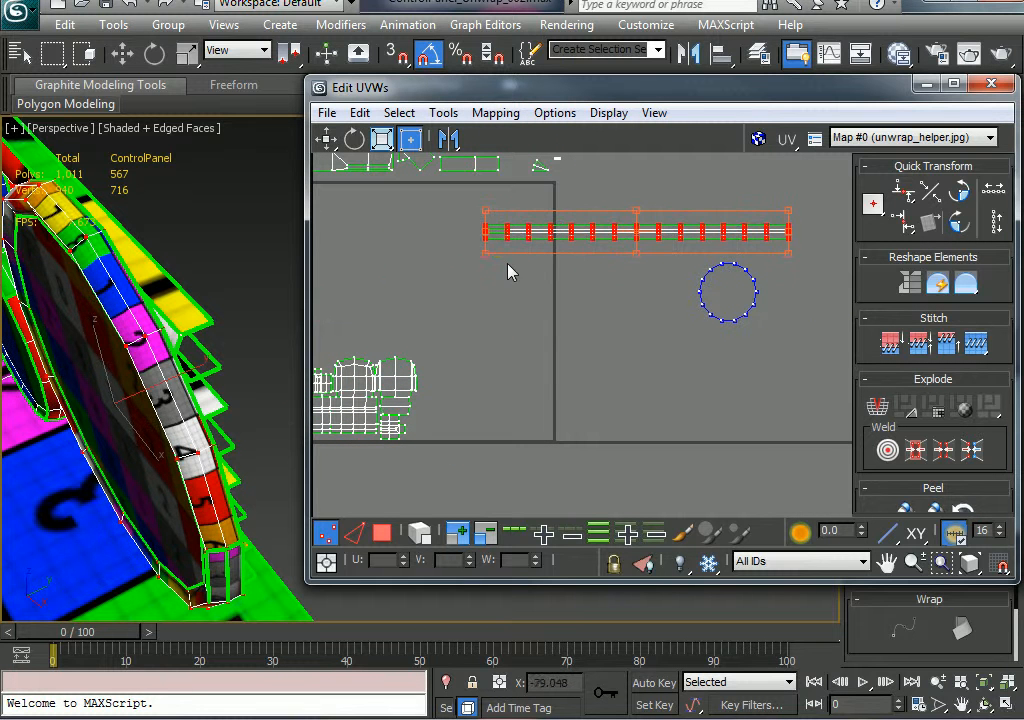
drag(516, 240, 638, 228)
drag(681, 252, 656, 278)
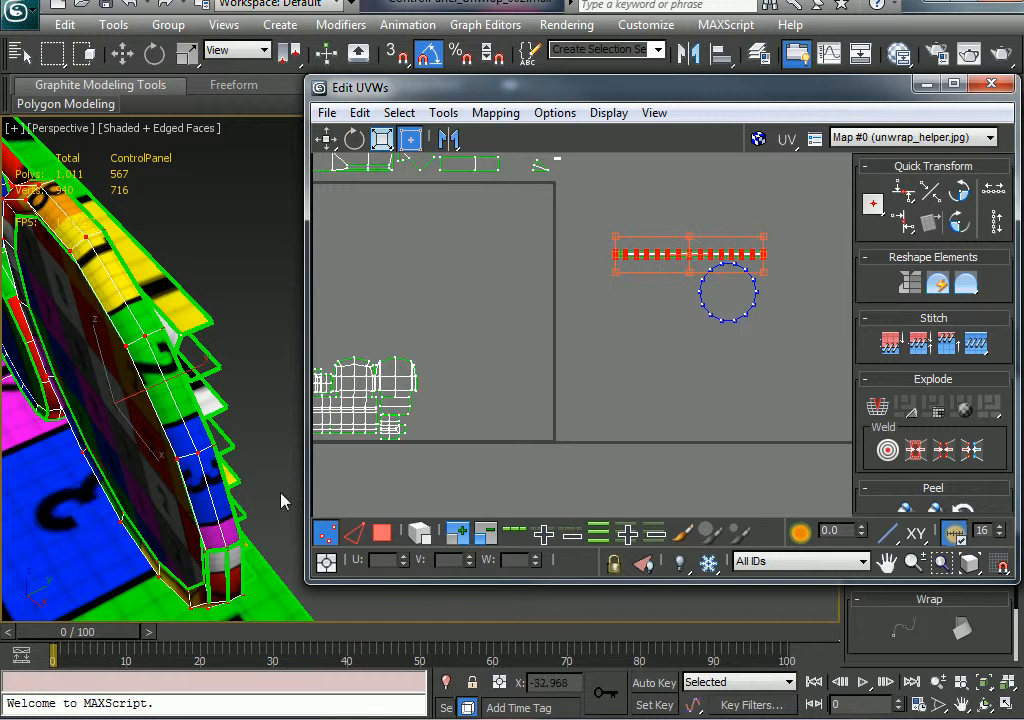
alt+middle_drag(281, 501, 130, 455)
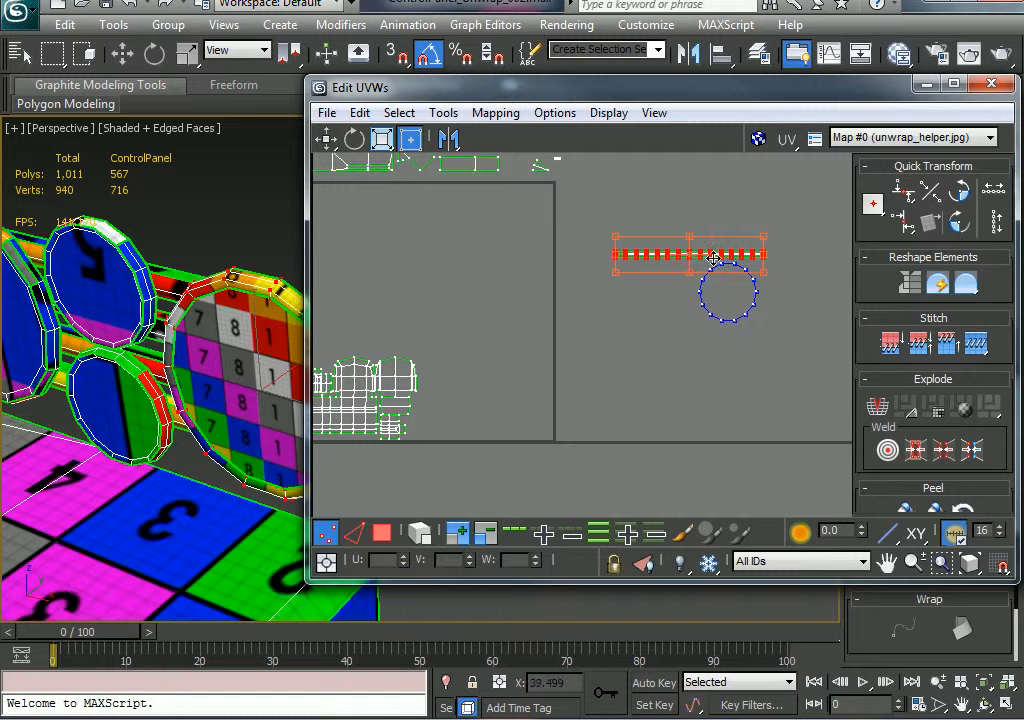
Switch to polygon selection, select the rim strip together with the circular face, and reduce the selection to the circular face only
middle_drag(676, 308, 668, 317)
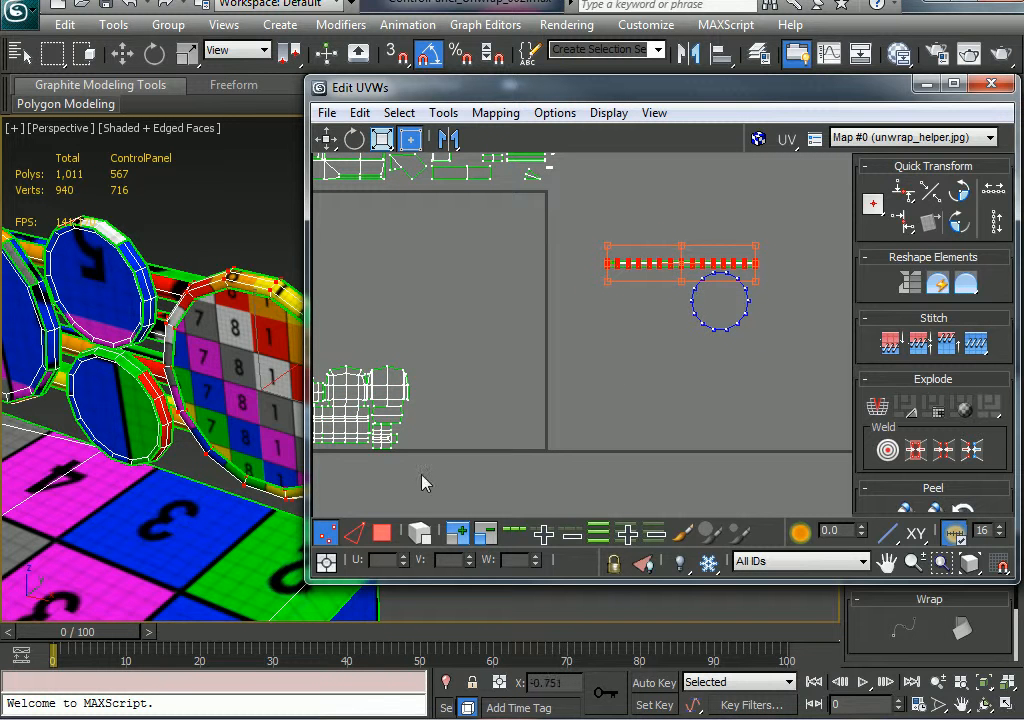
click(382, 534)
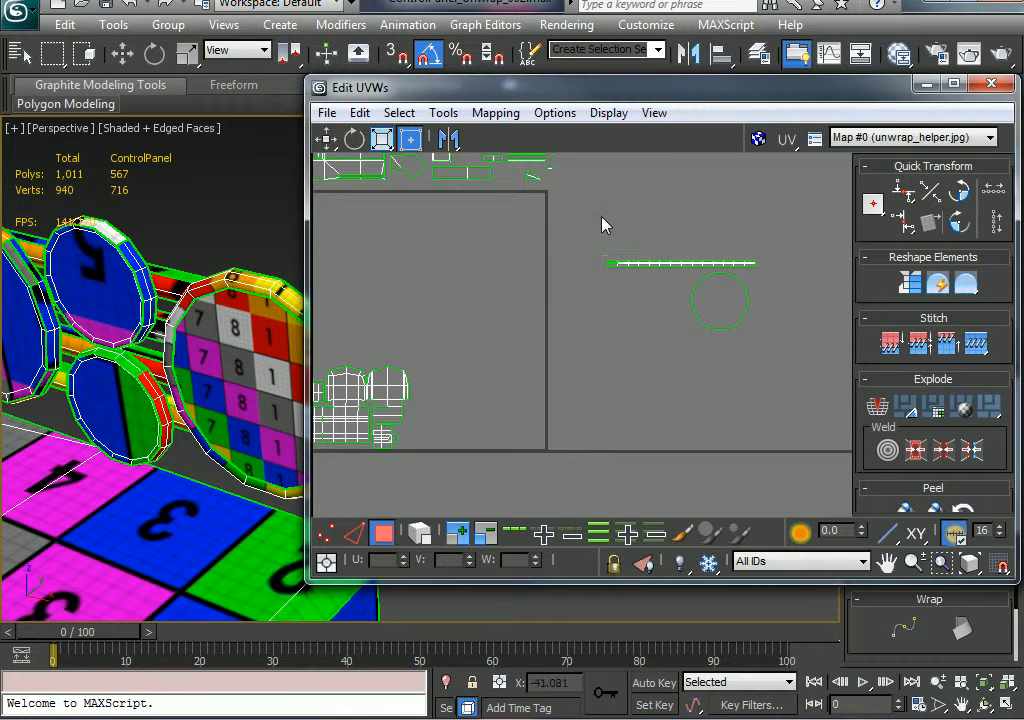
drag(806, 366, 806, 366)
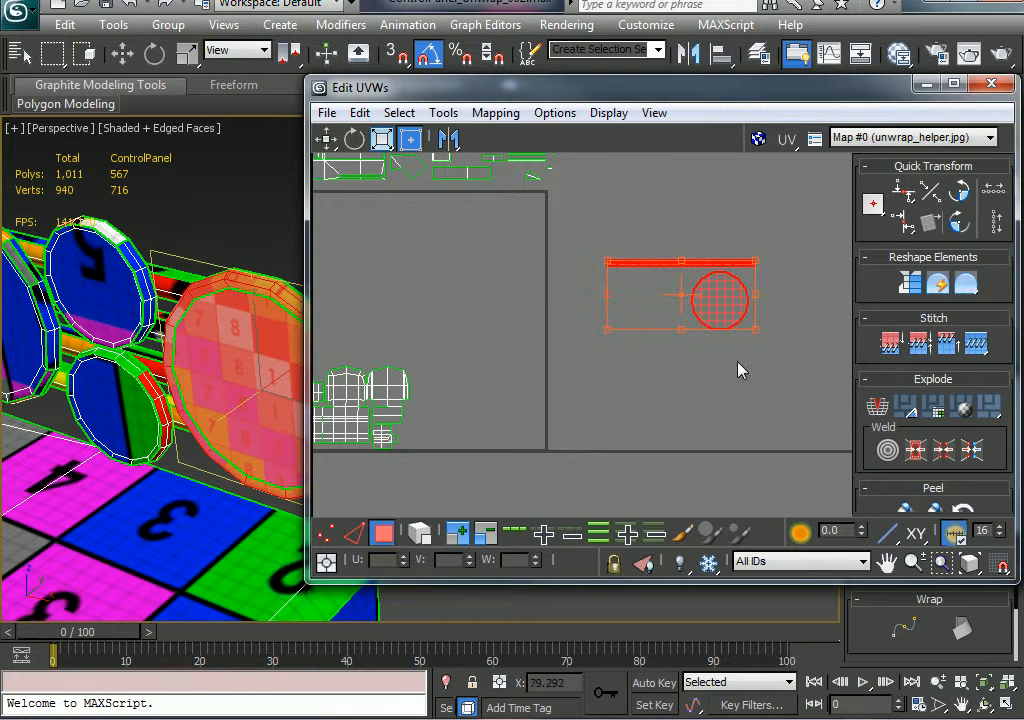
click(748, 343)
click(713, 312)
Move the circular gauge face directly below the rim strip so its edge lines up with the strip's end, and deselect it
scroll(640, 314, up, 3)
middle_drag(584, 304, 421, 367)
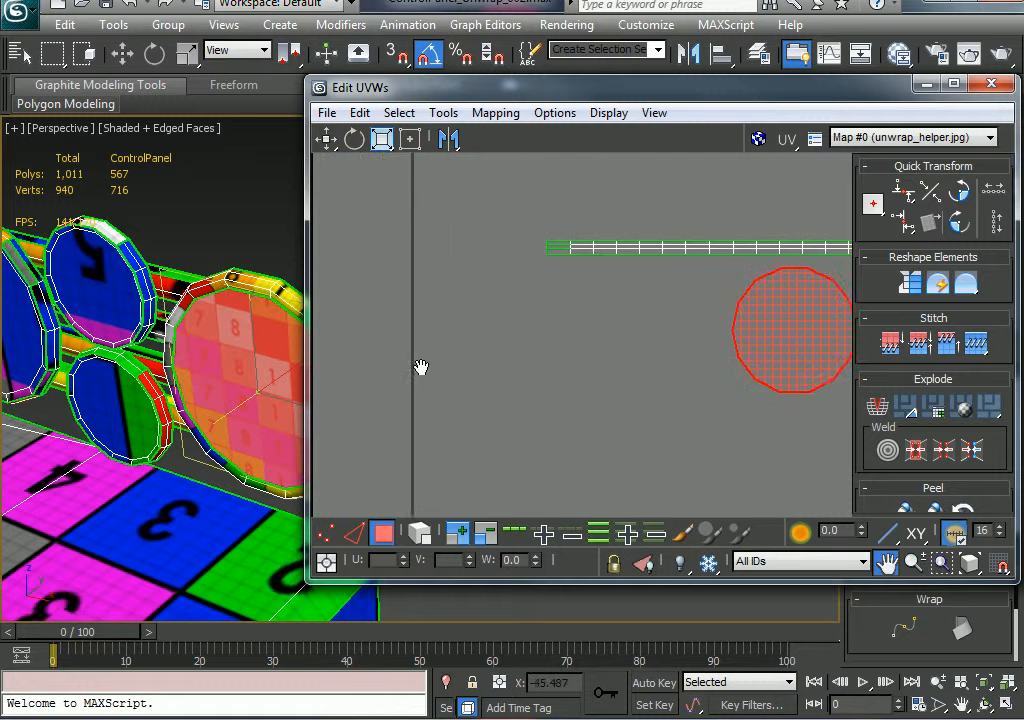
scroll(424, 366, down, 1)
scroll(713, 336, up, 2)
middle_drag(713, 336, 491, 343)
scroll(489, 344, down, 1)
scroll(714, 303, up, 1)
middle_drag(714, 303, 615, 336)
key(q)
drag(682, 346, 706, 333)
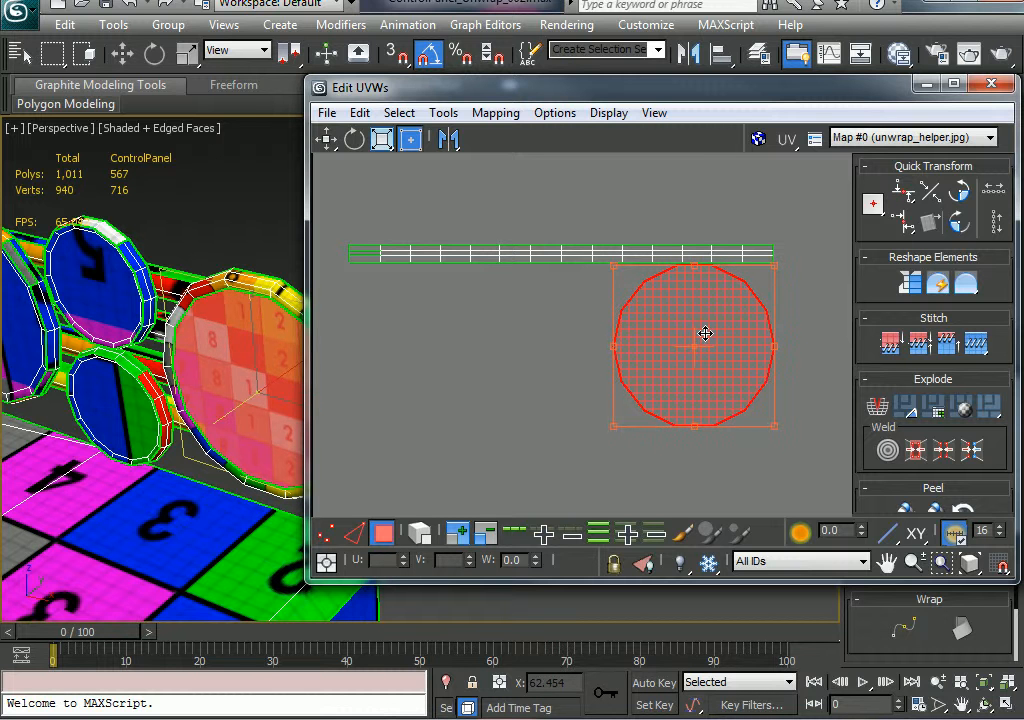
click(681, 222)
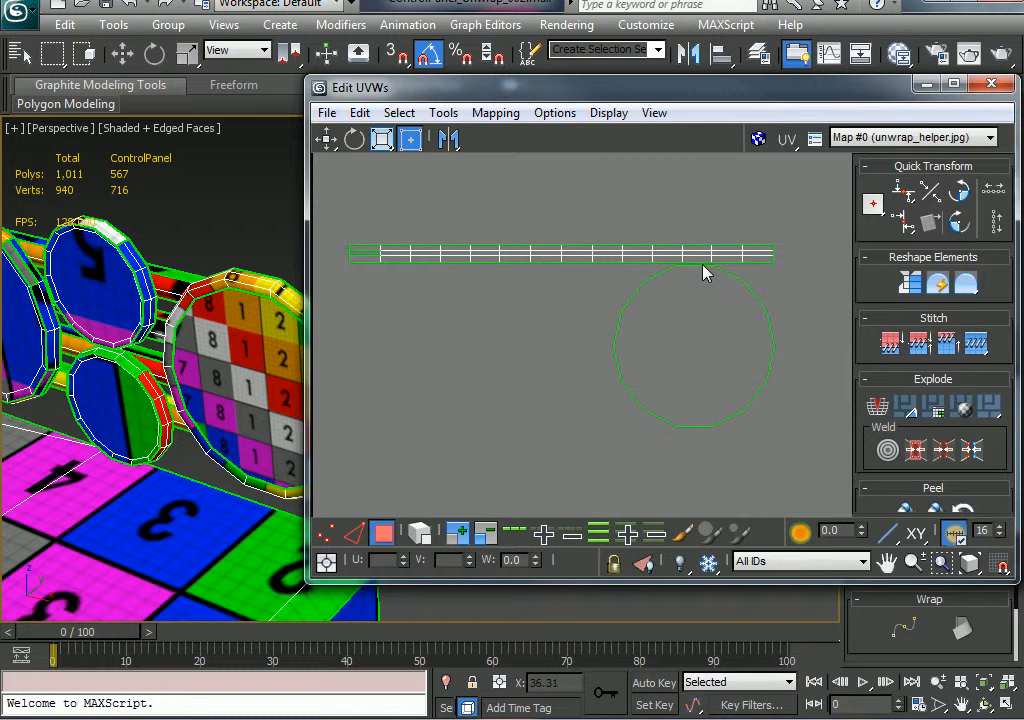
click(701, 323)
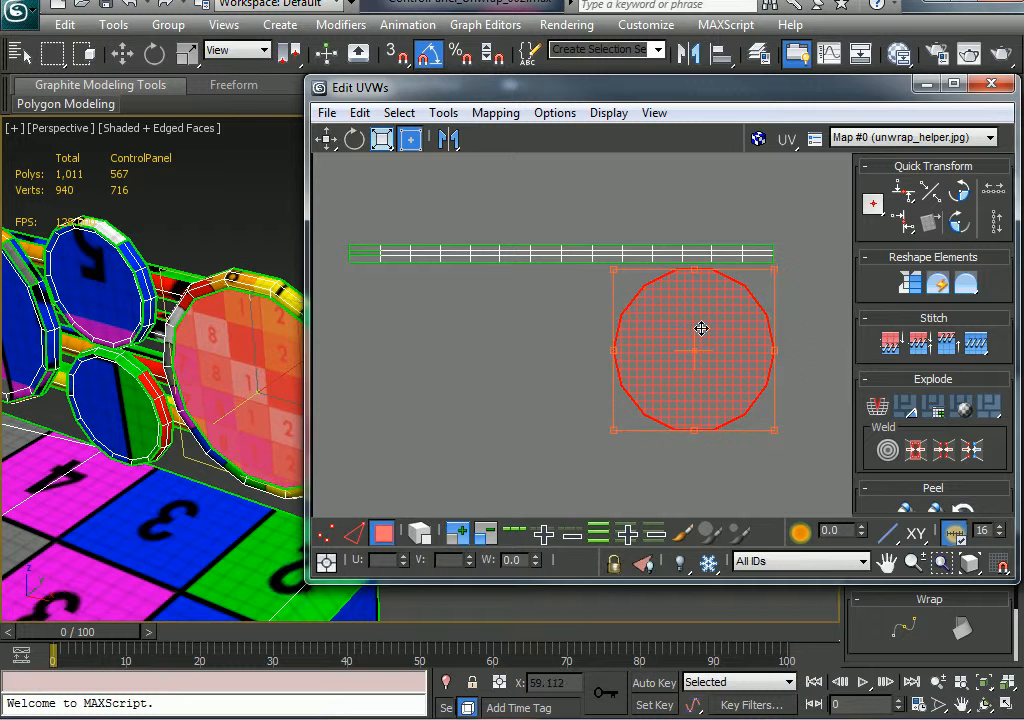
click(665, 262)
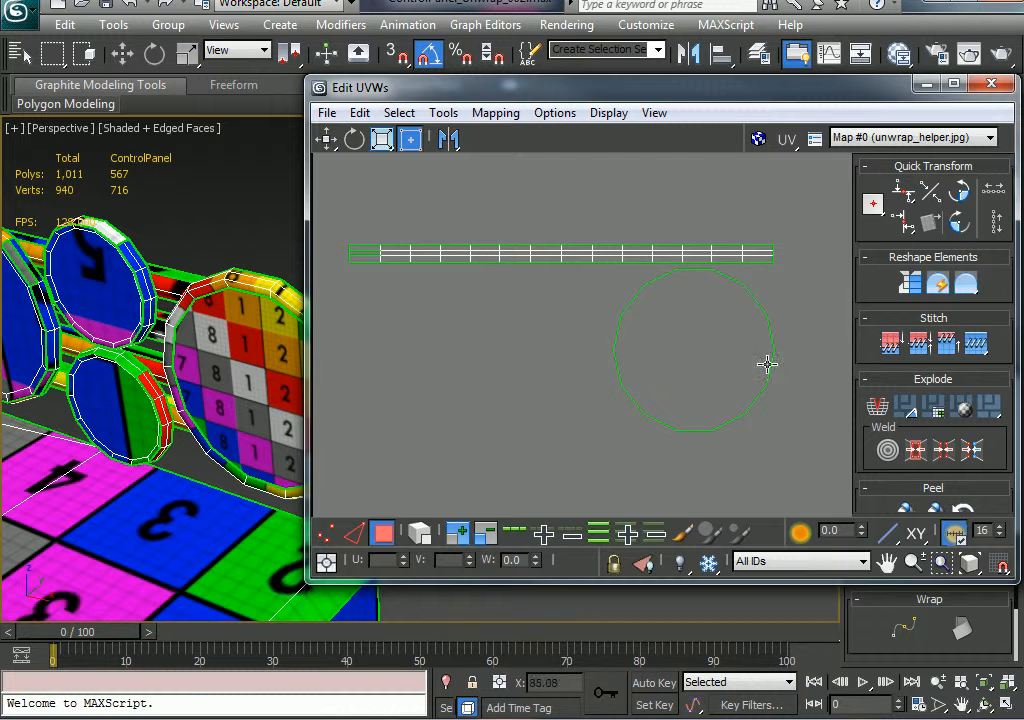
Select the rim strip and the circular gauge face together in the UV layout
middle_drag(653, 349, 765, 306)
scroll(649, 341, down, 1)
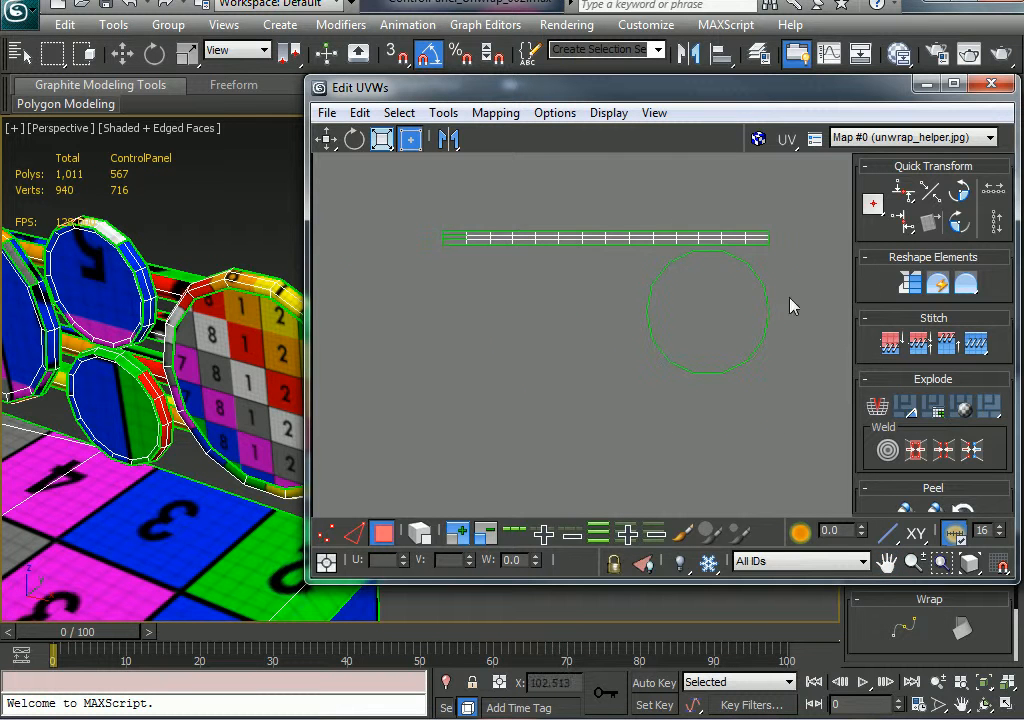
drag(404, 426, 404, 424)
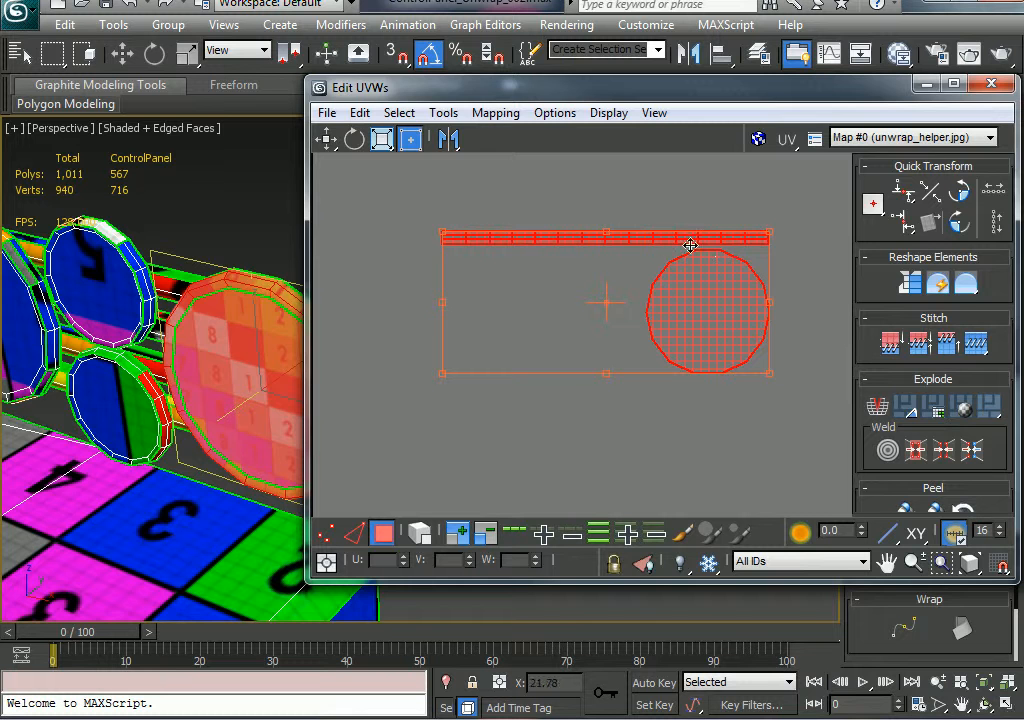
Examine the other round gauges on the control panel and compare them with the unwrapped gauge
alt+middle_drag(229, 411, 236, 340)
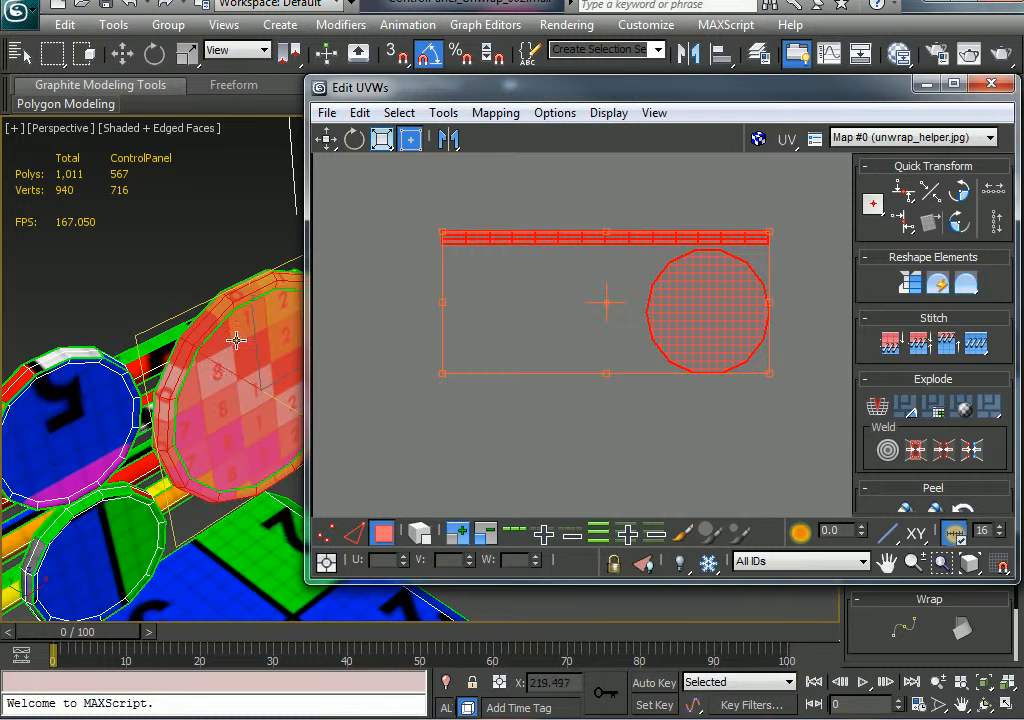
alt+middle_drag(230, 394, 194, 383)
middle_drag(625, 388, 485, 384)
scroll(485, 384, down, 4)
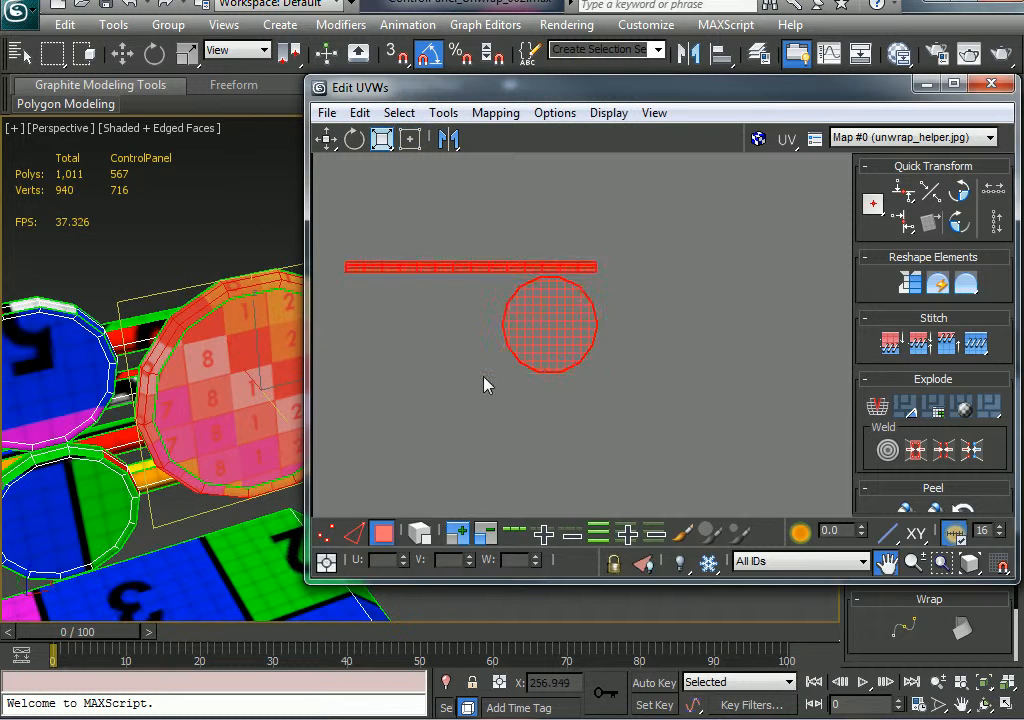
middle_drag(761, 384, 825, 365)
click(410, 139)
scroll(434, 342, up, 2)
middle_drag(434, 342, 328, 354)
scroll(460, 304, up, 3)
middle_drag(185, 528, 102, 480)
scroll(102, 480, down, 4)
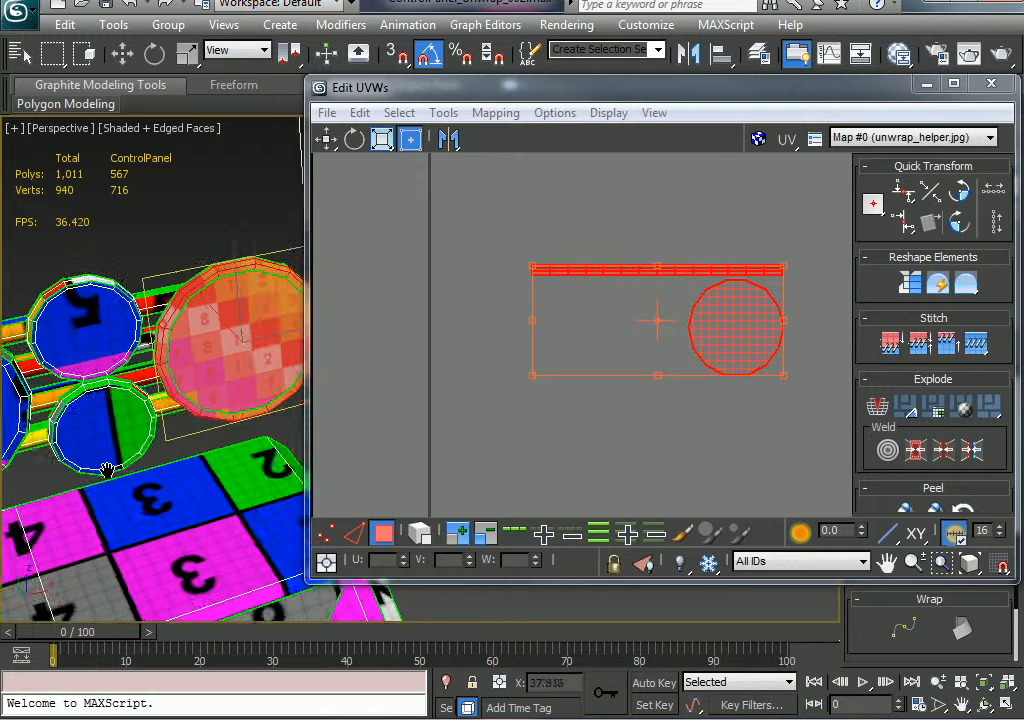
scroll(572, 371, up, 2)
middle_drag(572, 371, 442, 397)
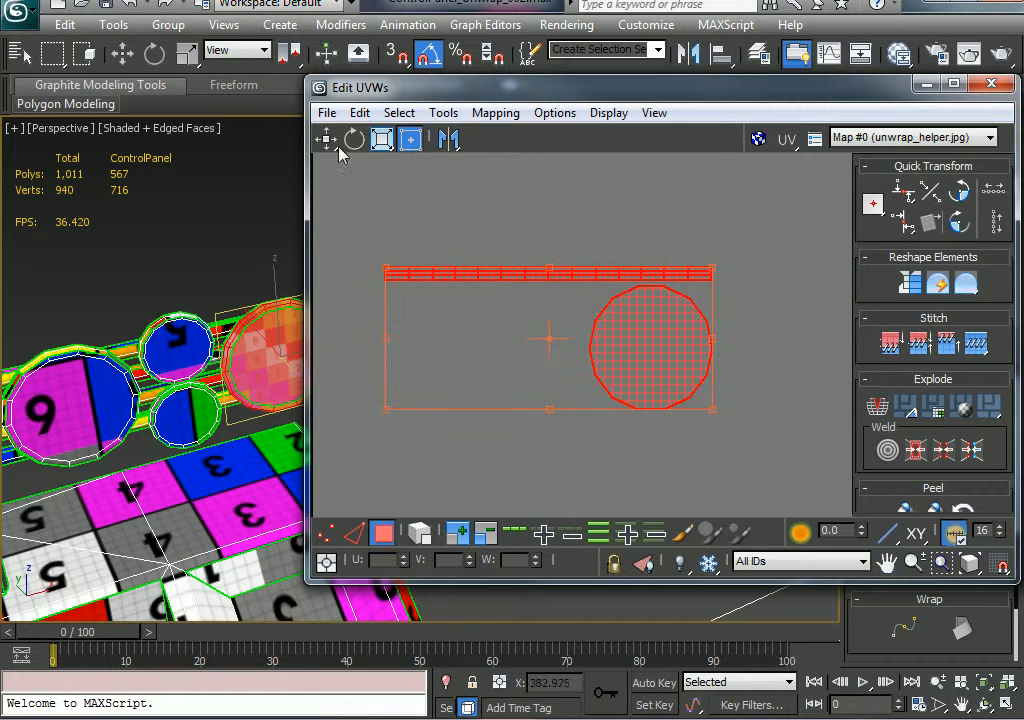
Copy the UV layout of the selected rim strip and circular face, and deselect them
drag(356, 98, 350, 109)
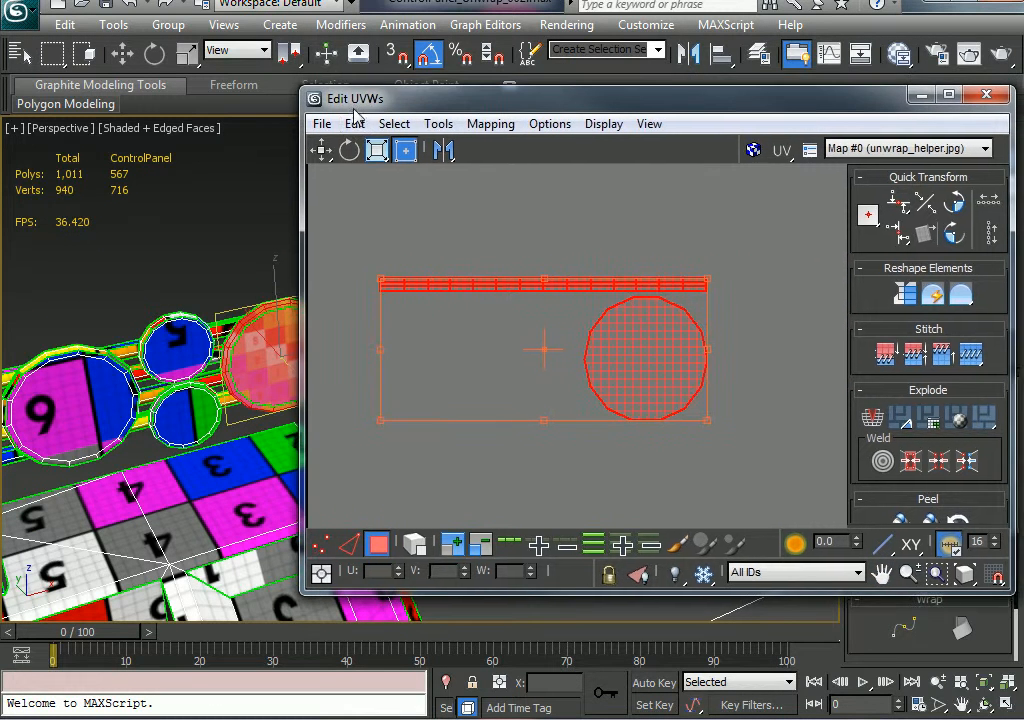
click(352, 122)
mouse_move(377, 129)
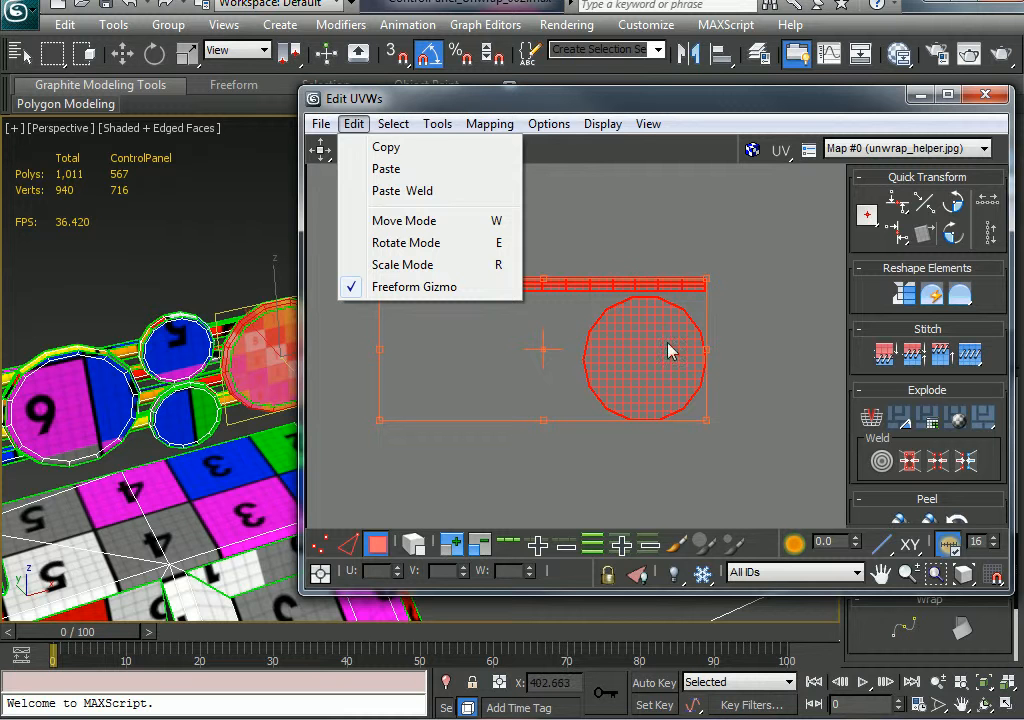
click(380, 152)
click(558, 272)
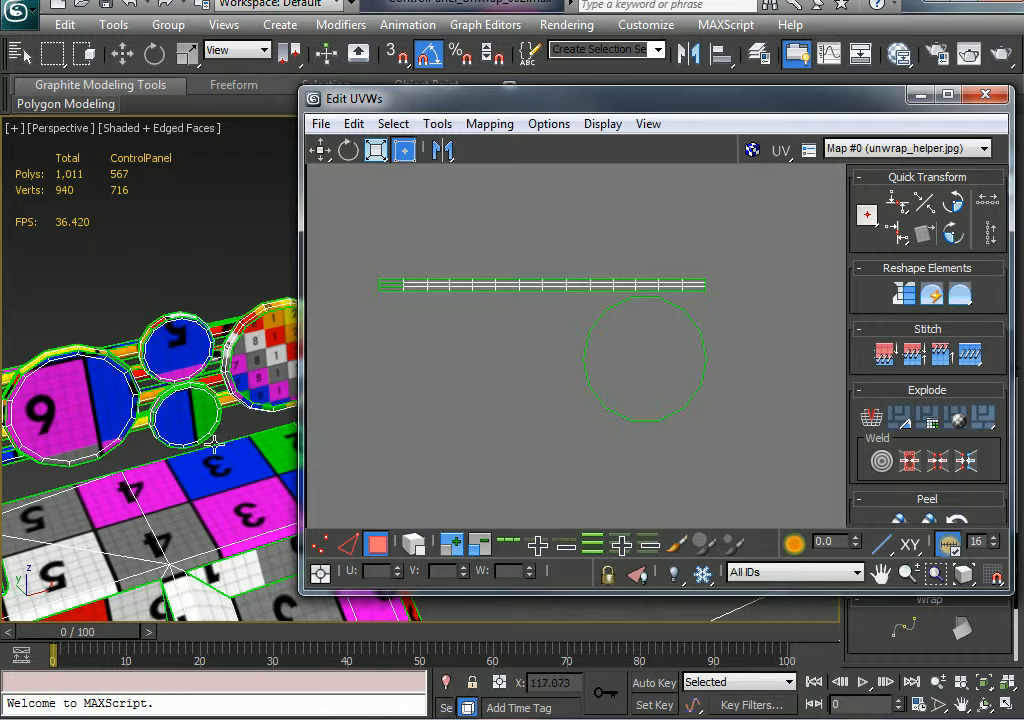
Select the face of the other large round gauge on the model and locate its piece in the UV layout
click(174, 336)
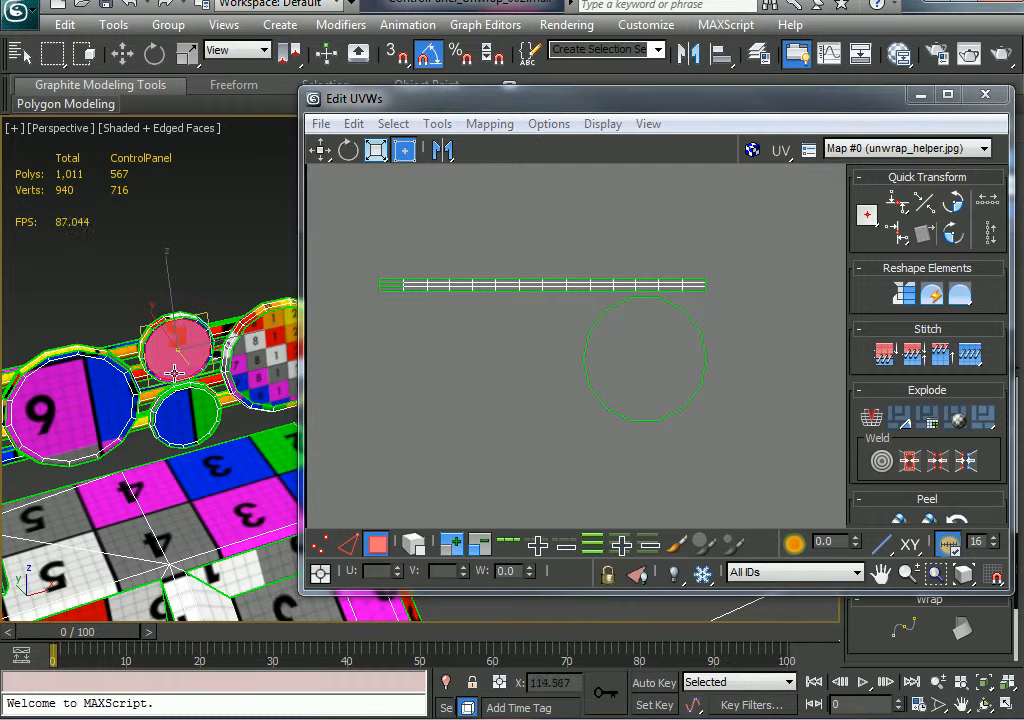
click(95, 410)
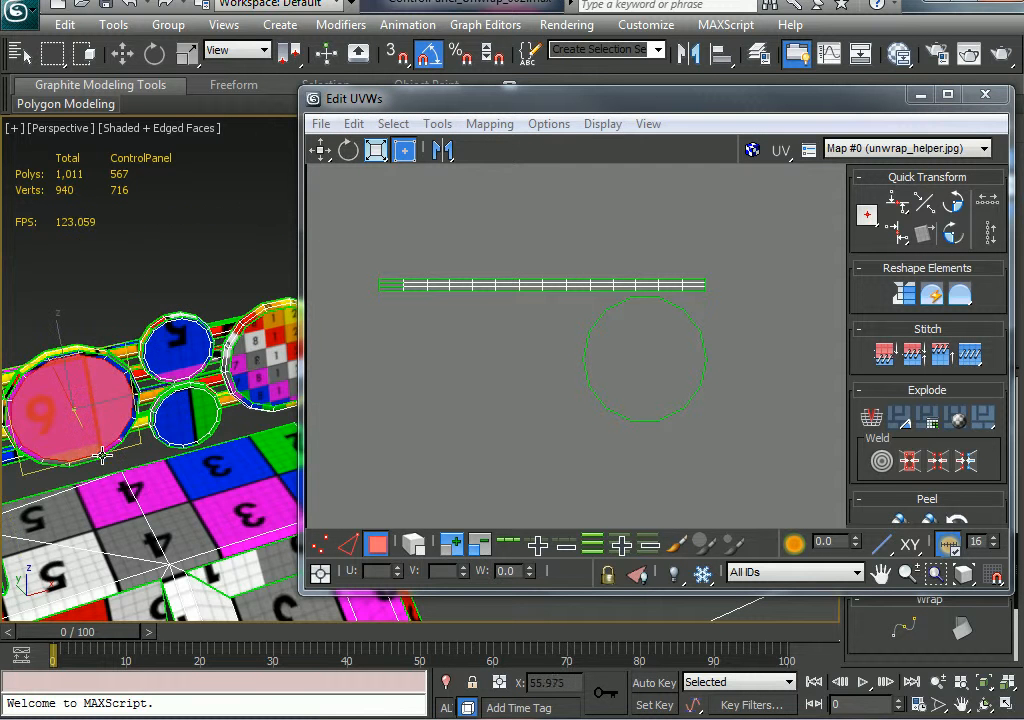
alt+middle_drag(103, 455, 330, 457)
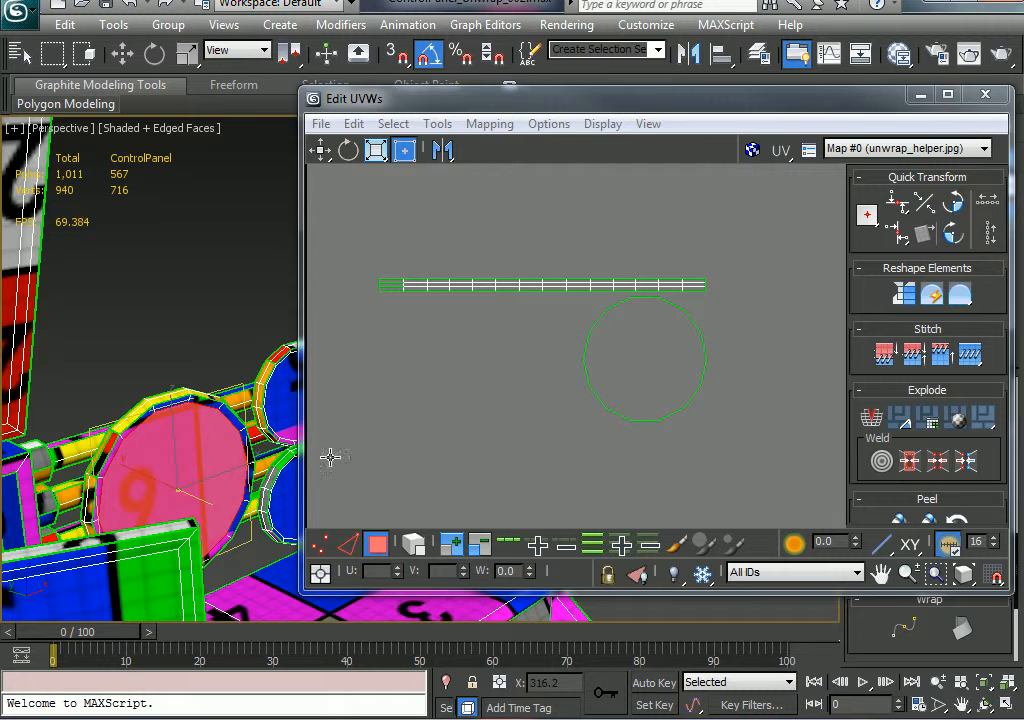
scroll(500, 393, down, 5)
middle_drag(620, 388, 713, 382)
middle_drag(491, 297, 519, 314)
click(475, 198)
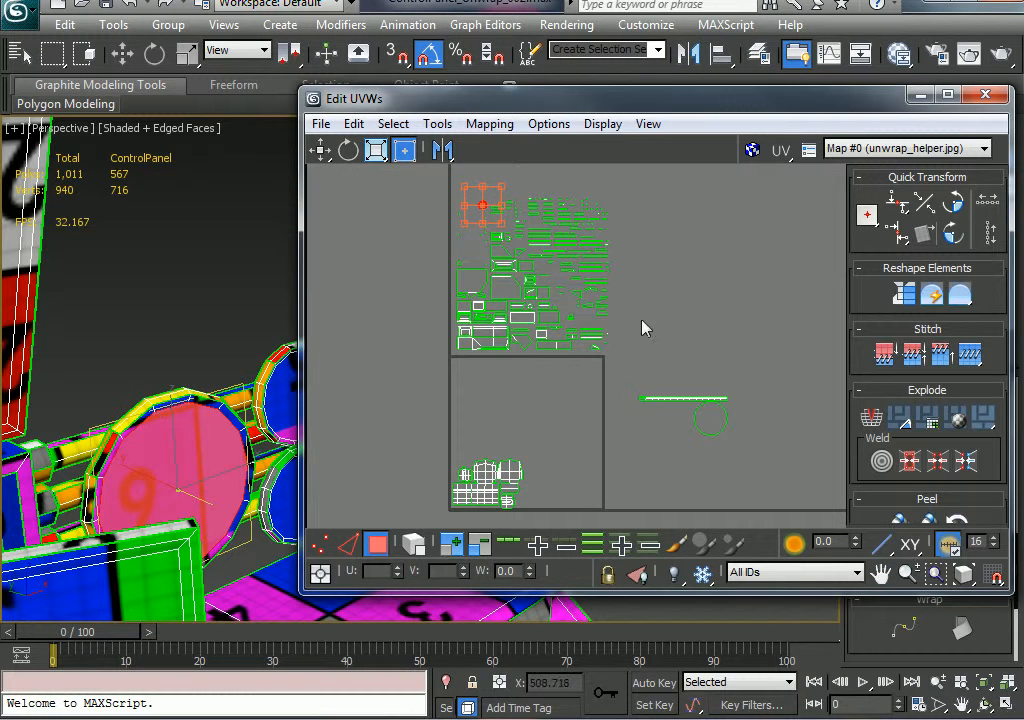
Narrow the UV editor window to uncover the modifier settings, and grow the selection to include the gauge's rim
drag(827, 108, 817, 104)
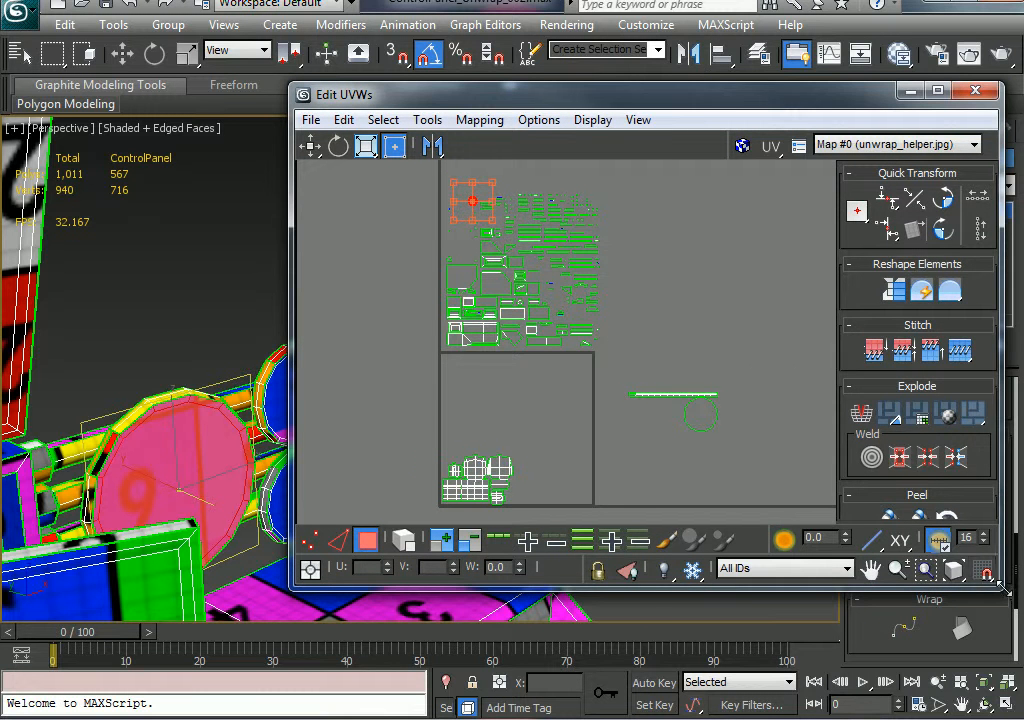
drag(1005, 592, 829, 606)
scroll(870, 455, up, 3)
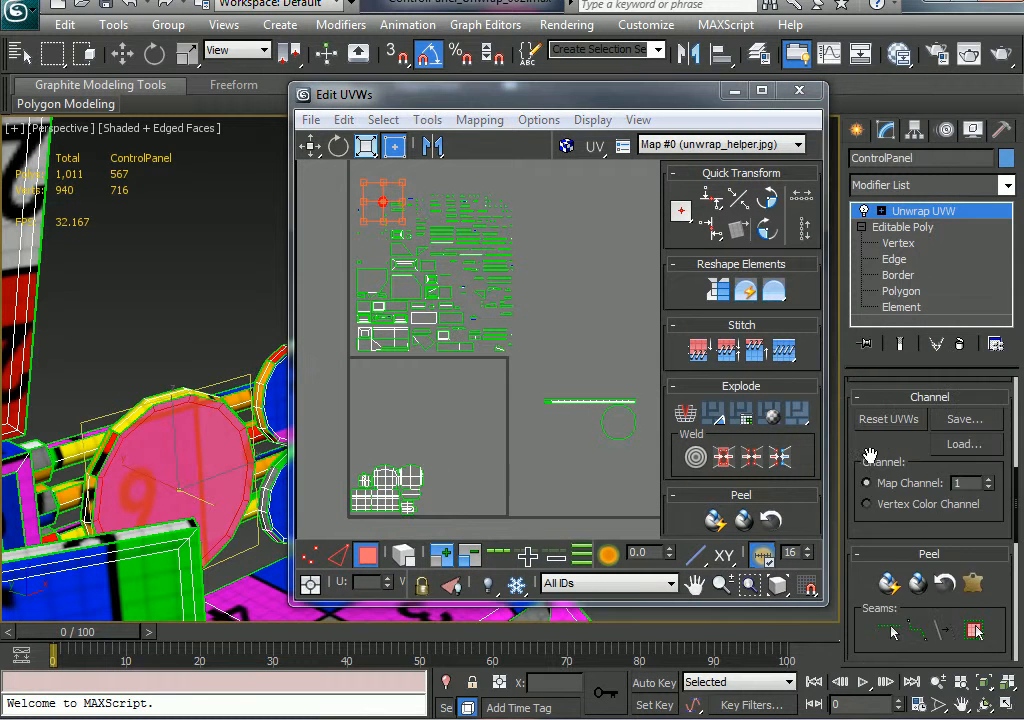
scroll(870, 455, up, 5)
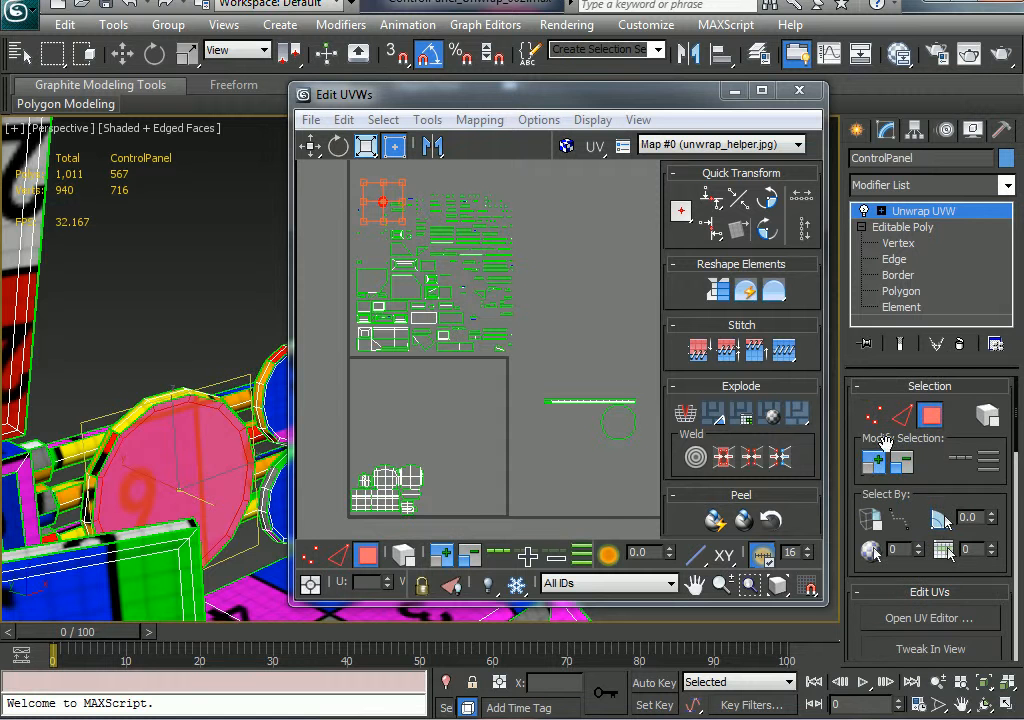
click(874, 462)
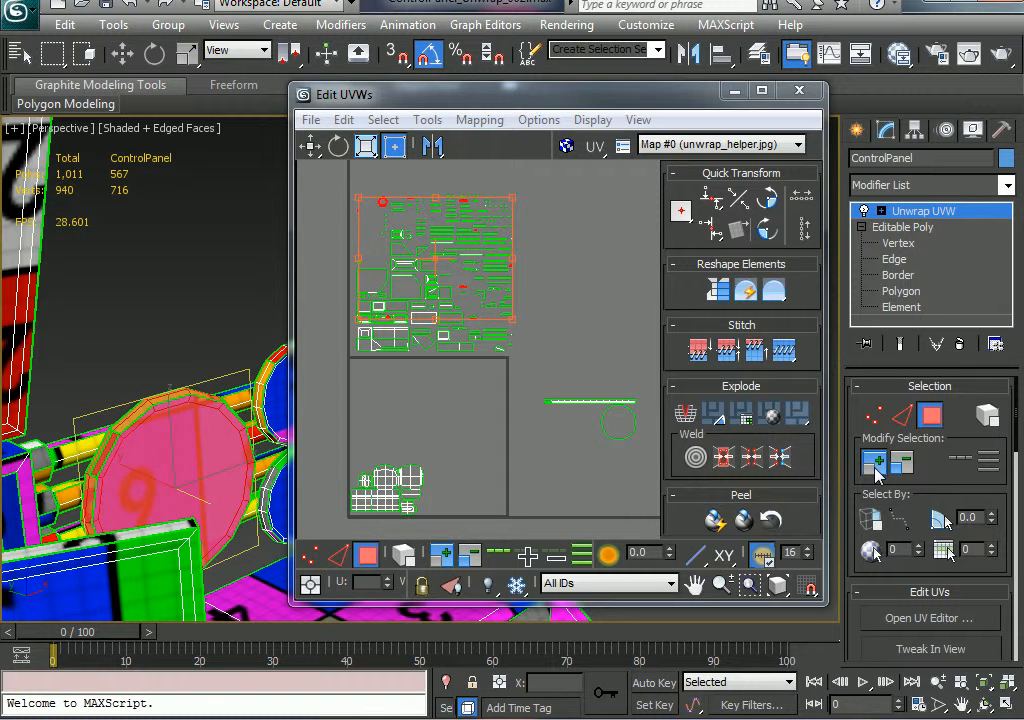
Move the selected gauge's scattered UV pieces out of the cluster into the empty area above the finished strip and circle
drag(378, 204, 568, 269)
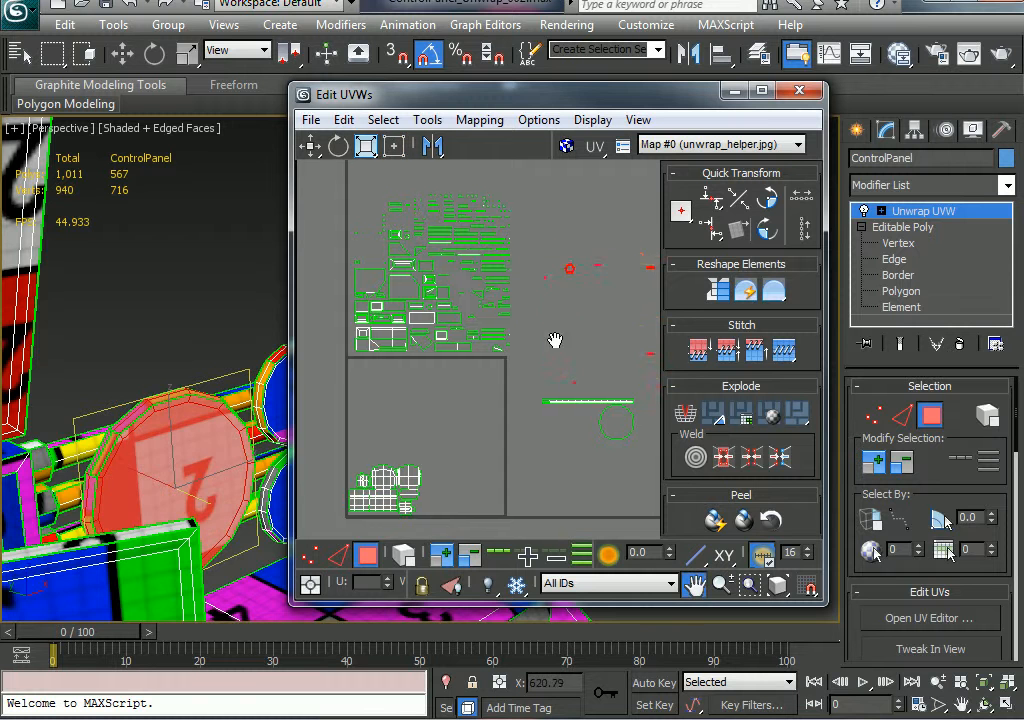
middle_drag(553, 343, 448, 317)
scroll(377, 354, up, 2)
drag(413, 261, 441, 243)
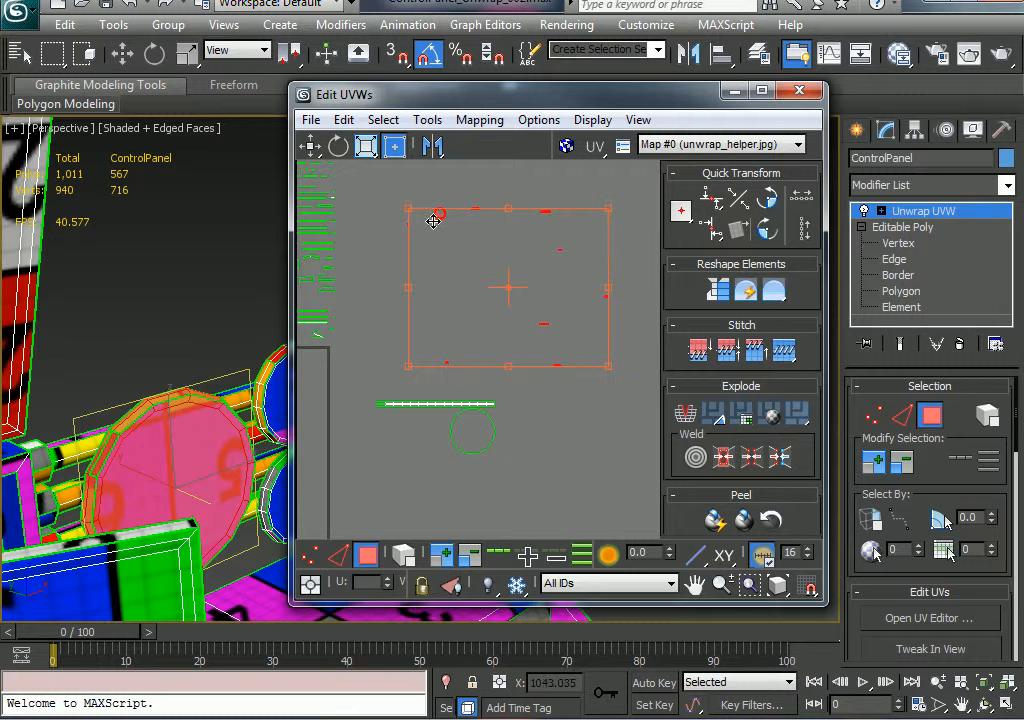
drag(439, 213, 445, 224)
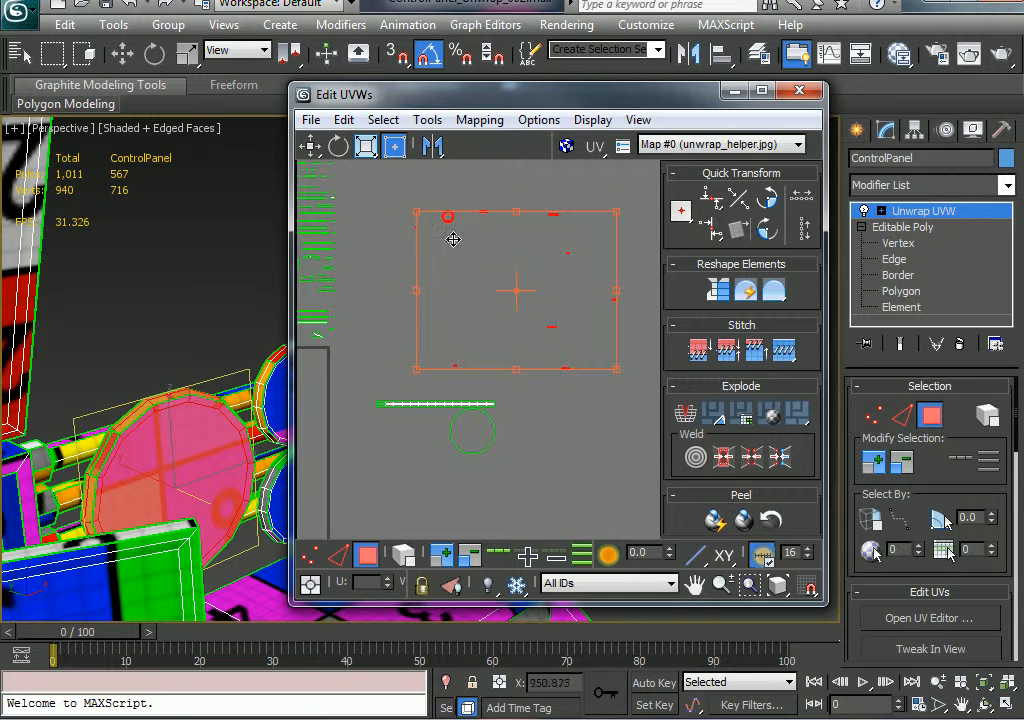
drag(458, 228, 461, 229)
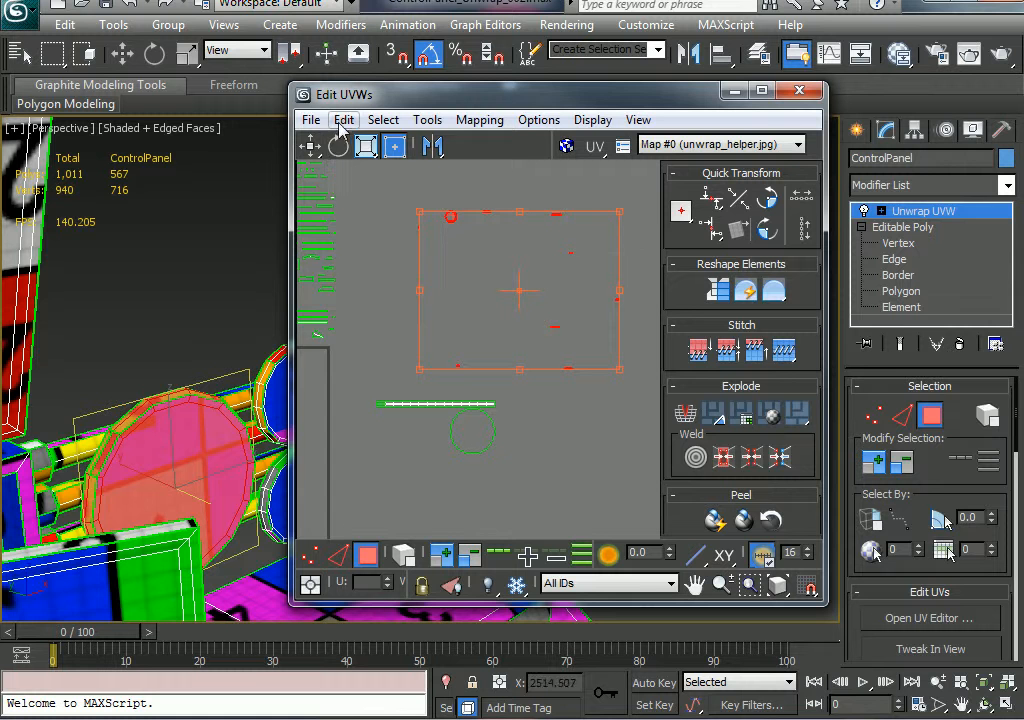
Paste the copied strip-and-circle UV layout onto the selected second large gauge
click(343, 120)
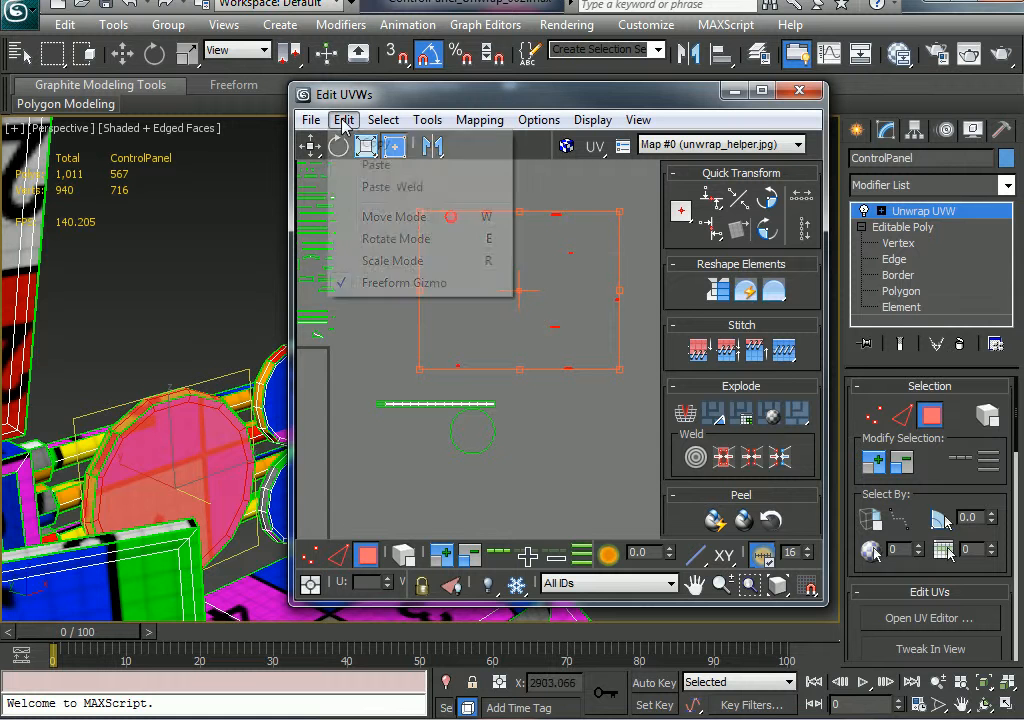
click(376, 165)
middle_drag(430, 473, 437, 432)
scroll(437, 432, up, 2)
middle_drag(377, 428, 302, 434)
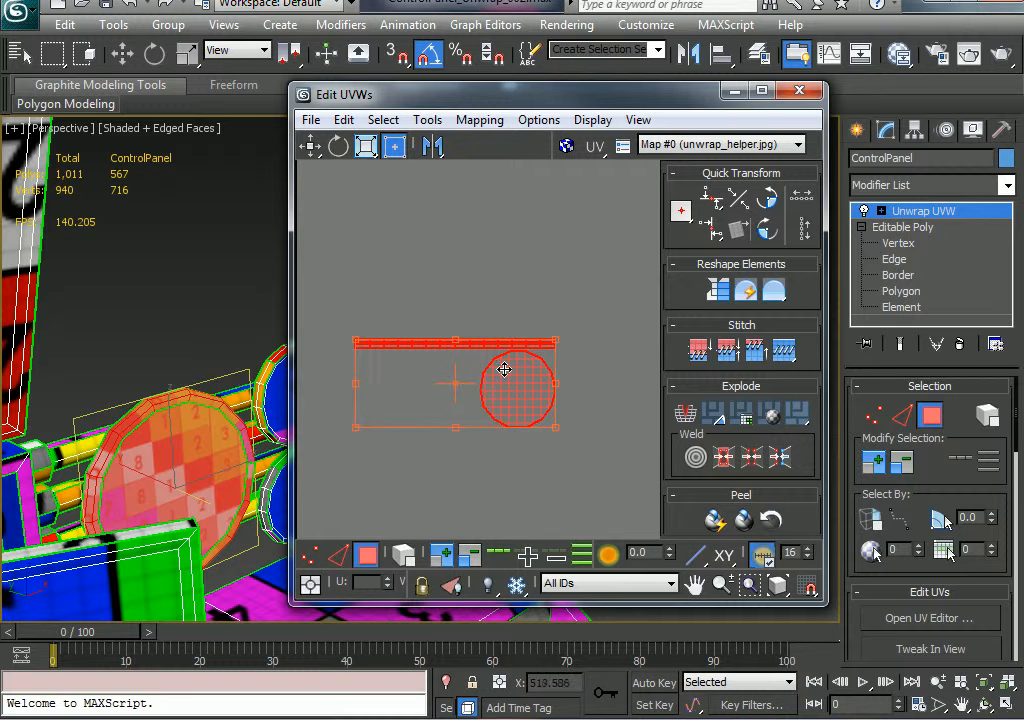
scroll(510, 402, up, 2)
middle_drag(510, 402, 397, 403)
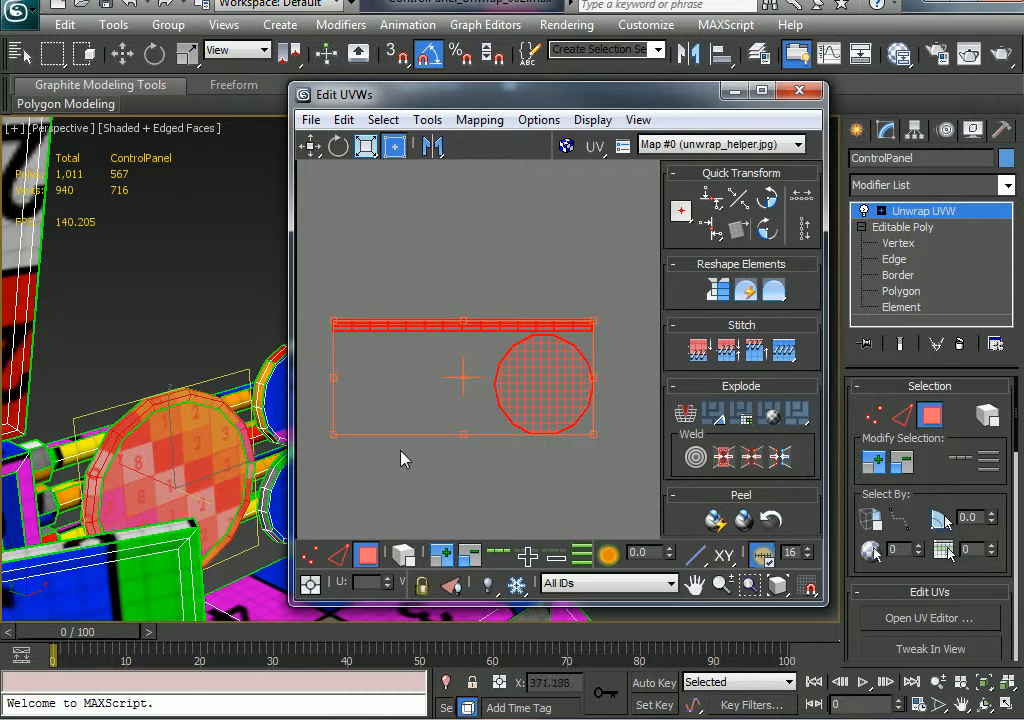
Move the pasted strip and circle straight up, clear of the original gauge layout, and deselect them
middle_drag(180, 430, 59, 375)
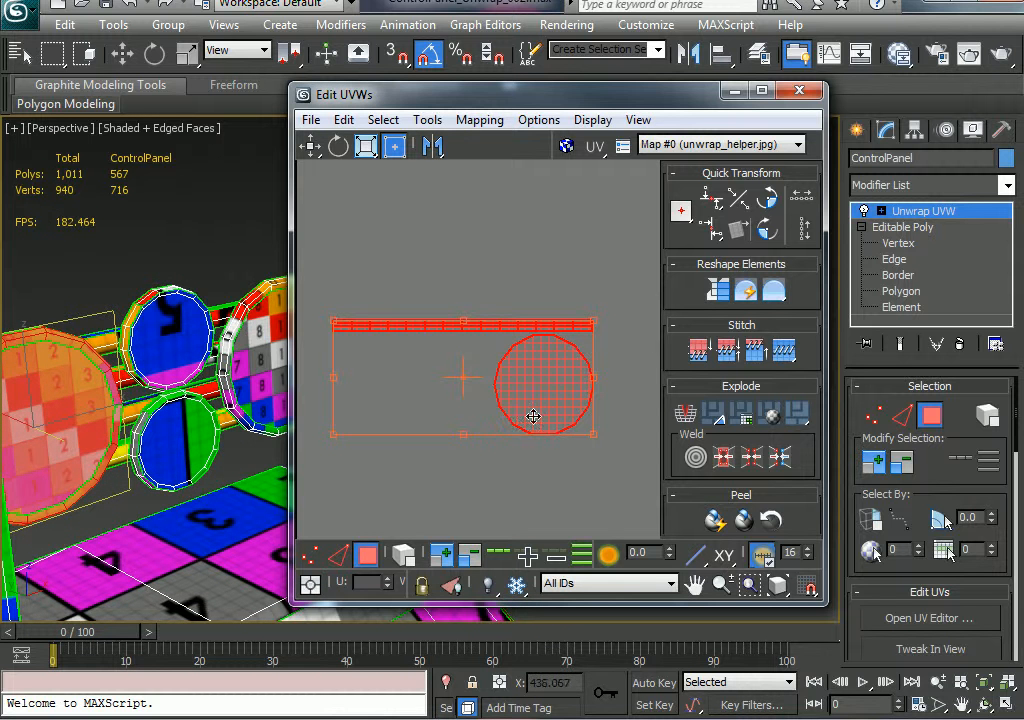
drag(537, 415, 528, 299)
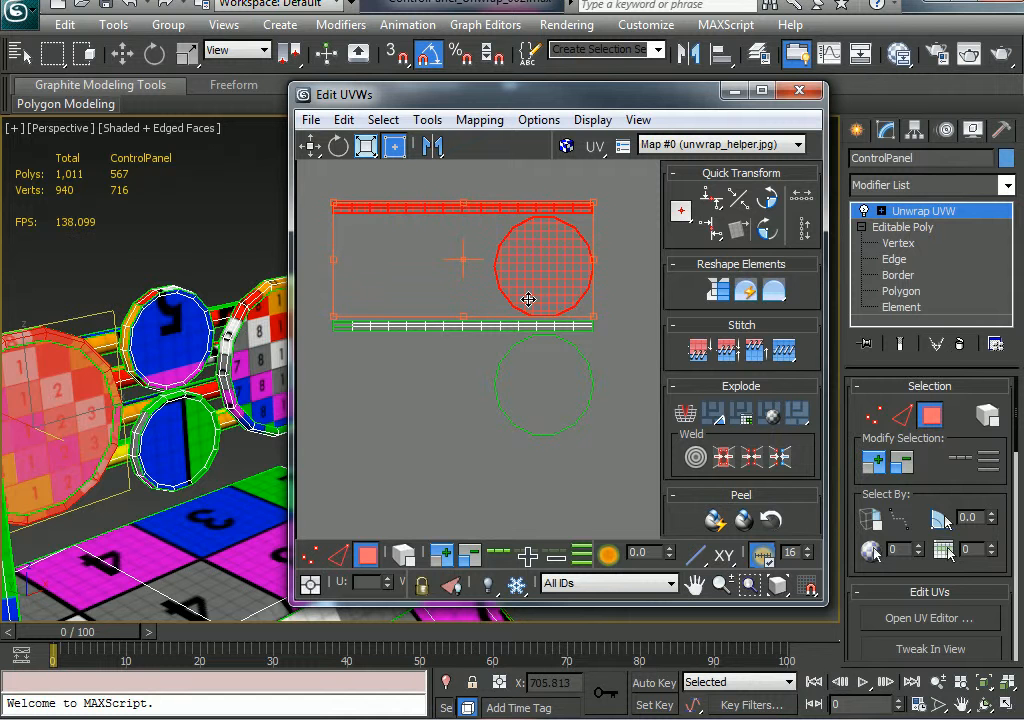
click(621, 396)
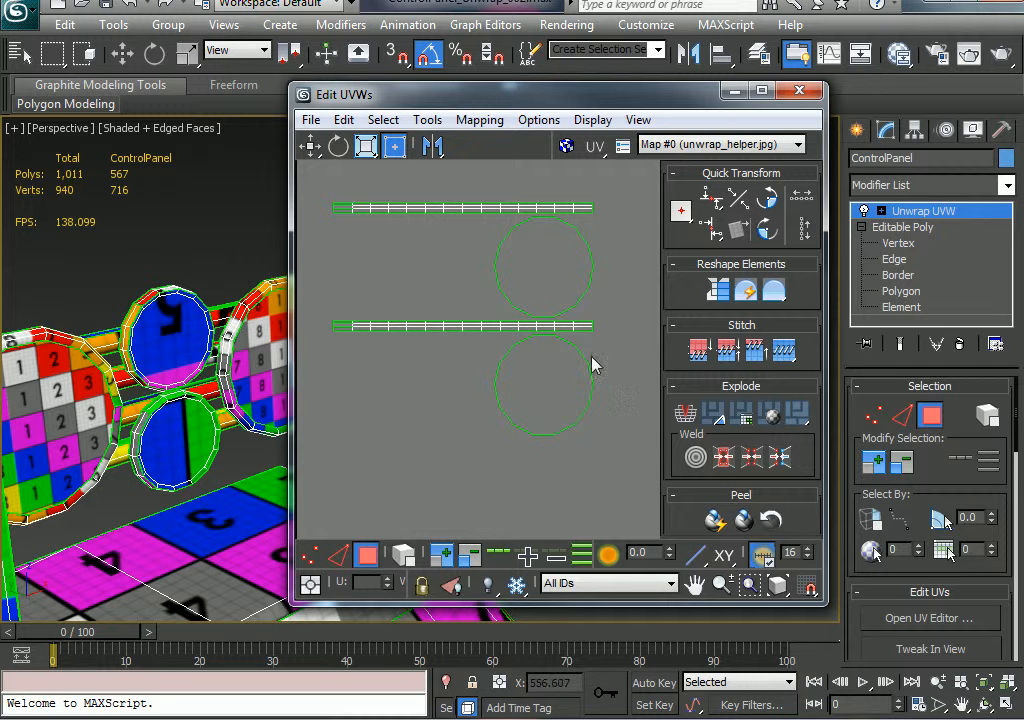
Place the second circle beside the original circle and its rim strip directly above the original strip
click(544, 290)
drag(544, 290, 449, 404)
drag(598, 190, 345, 258)
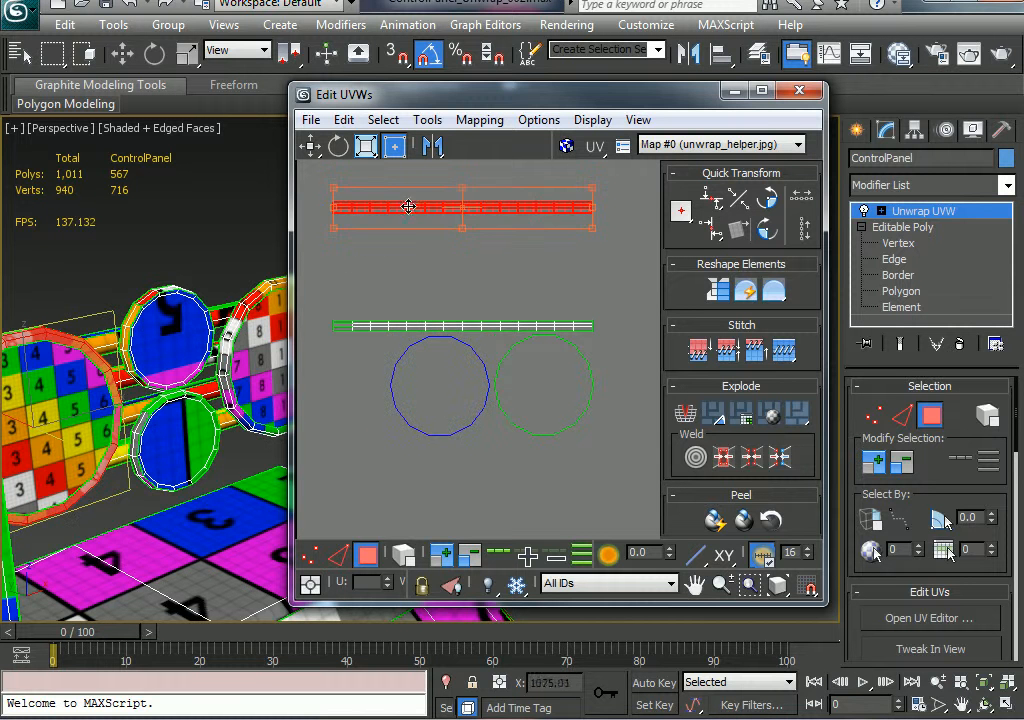
drag(413, 208, 409, 305)
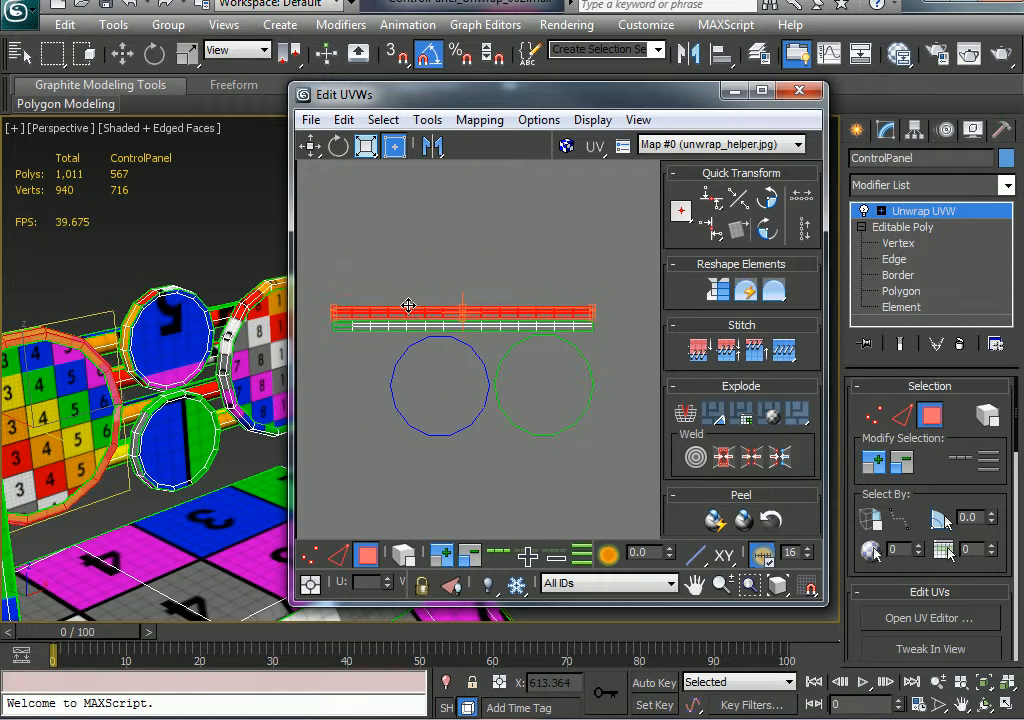
click(397, 282)
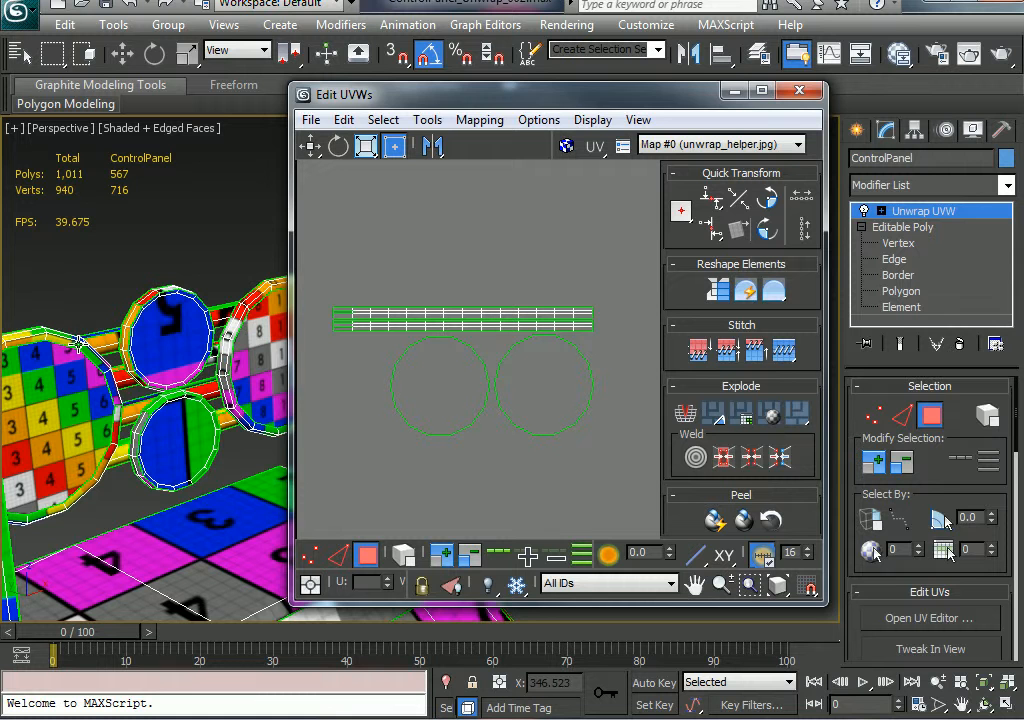
Select the upper small gauge with its rim and paste the copied UV layout onto it
click(186, 341)
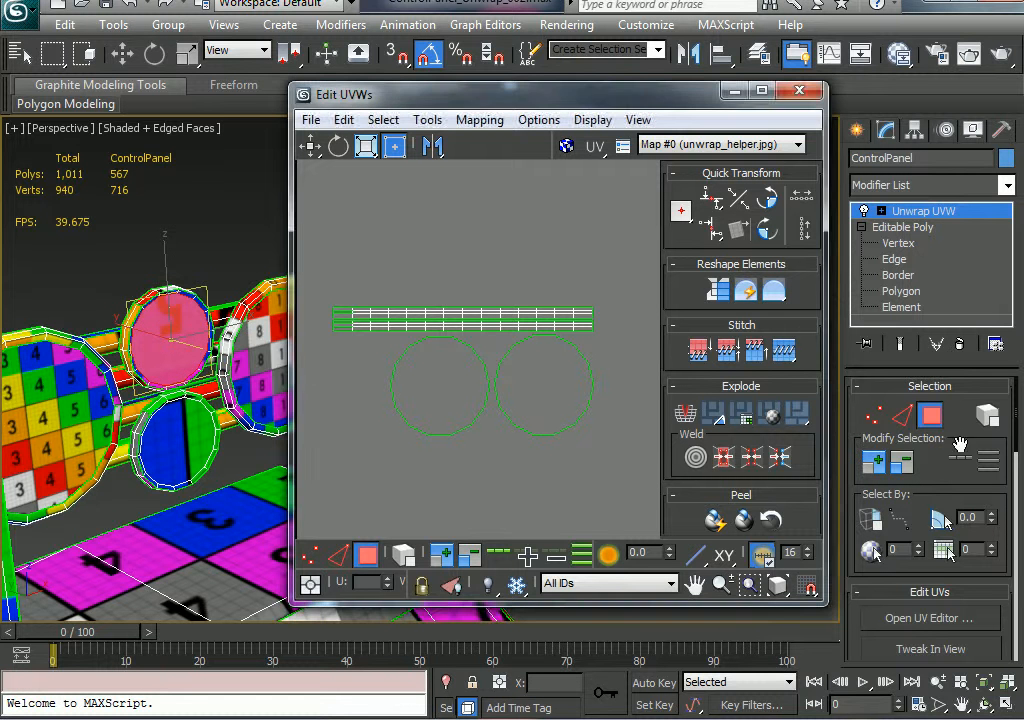
click(876, 466)
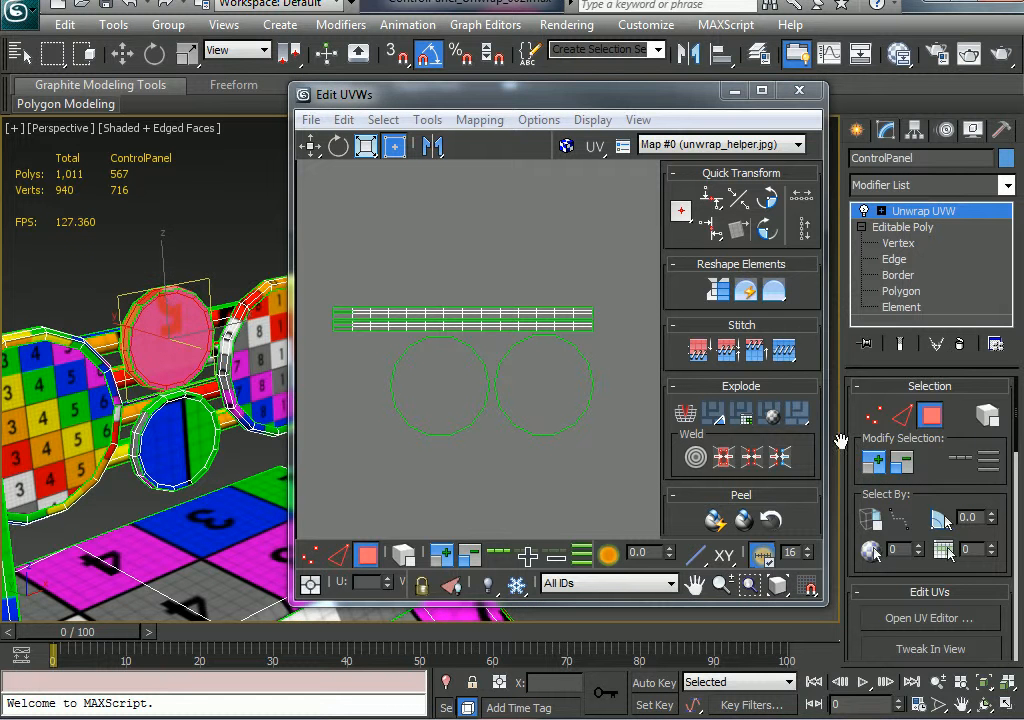
click(340, 121)
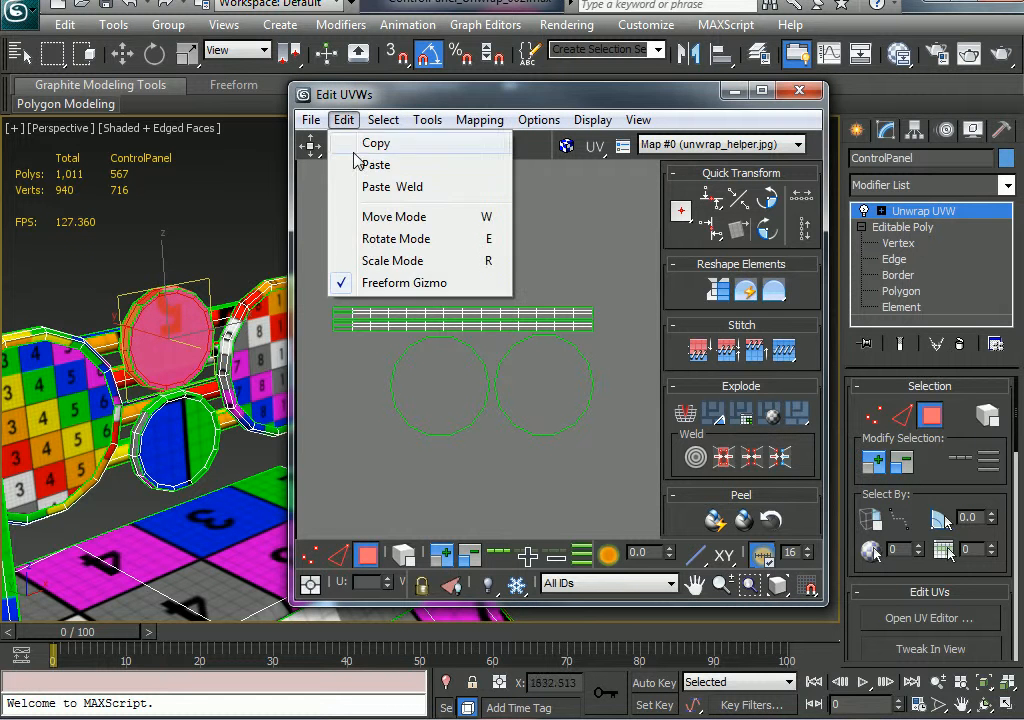
click(368, 162)
Scale the small gauge's pasted layout uniformly to about 60% and place it above the stacked rim strips
drag(537, 386, 536, 358)
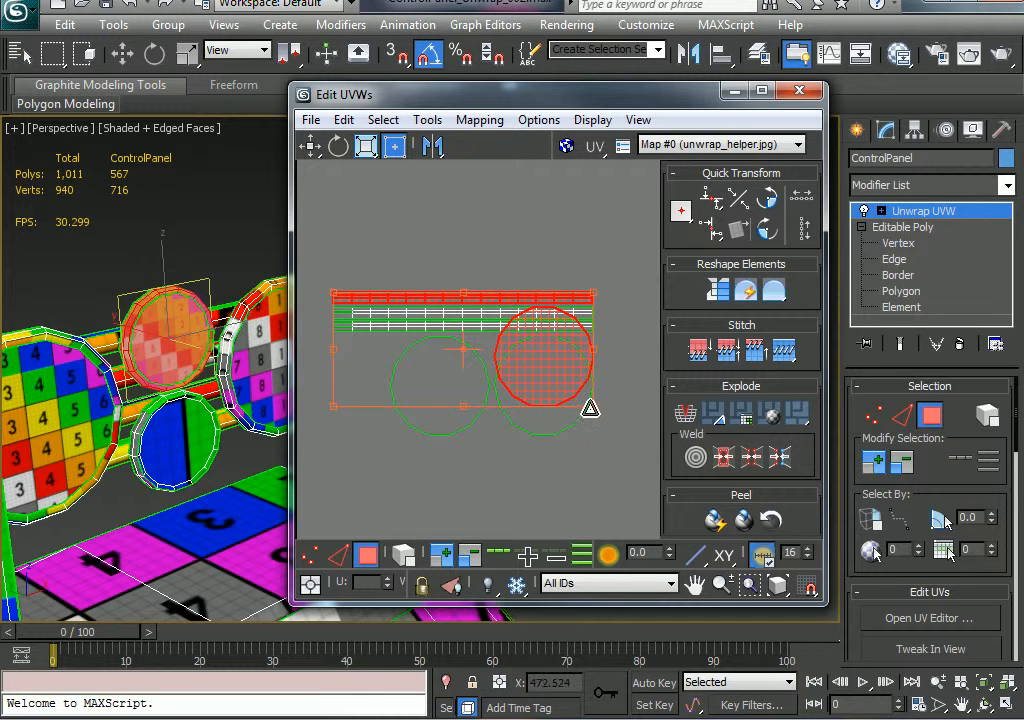
drag(590, 407, 459, 279)
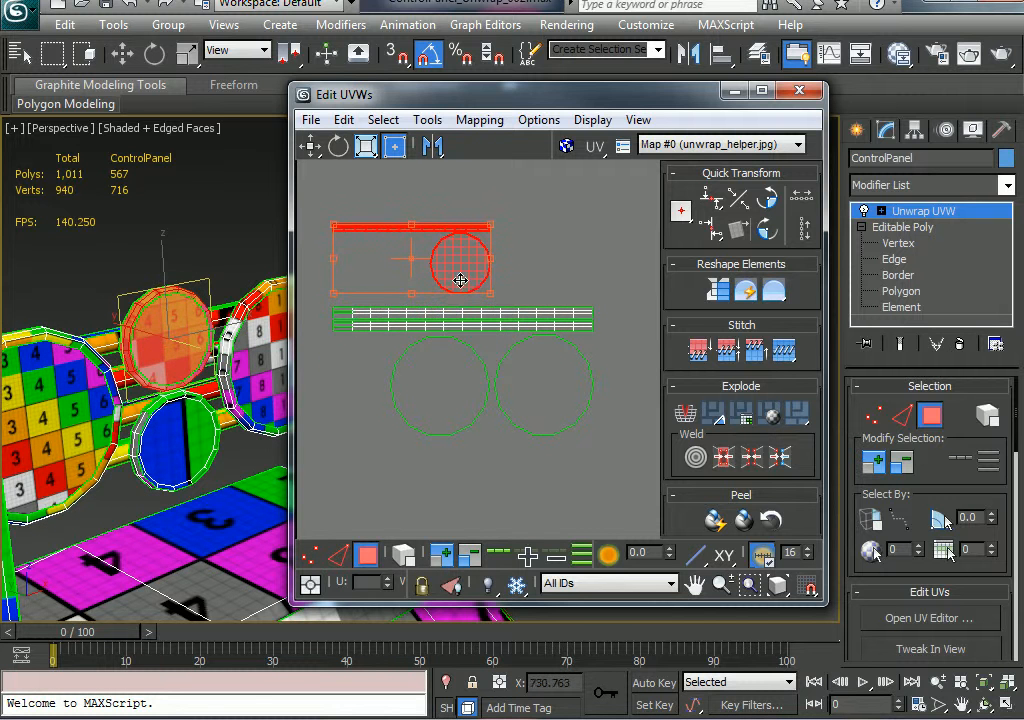
Copy the upper small gauge's UV layout, select the lower small gauge with its rim, and paste the layout onto it
click(343, 119)
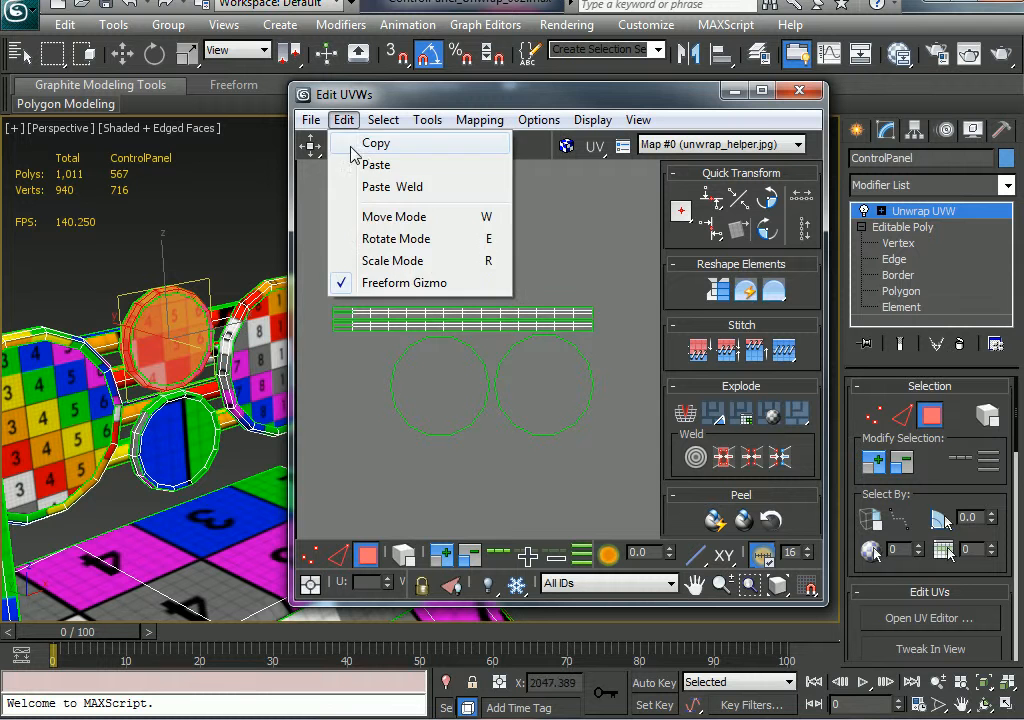
click(370, 144)
click(168, 443)
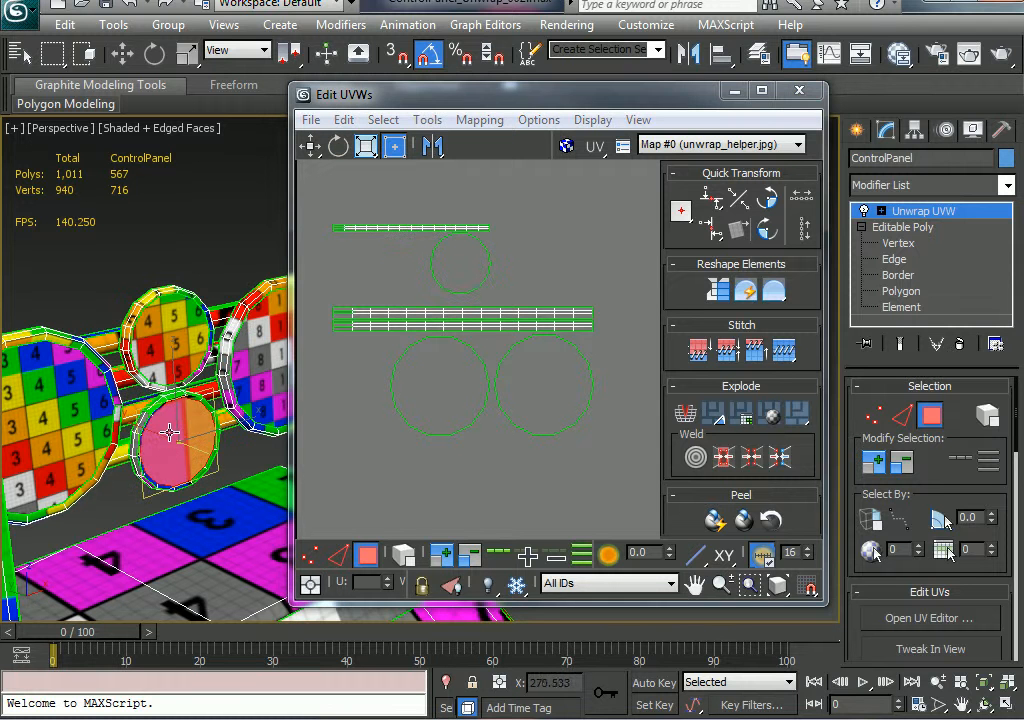
click(873, 462)
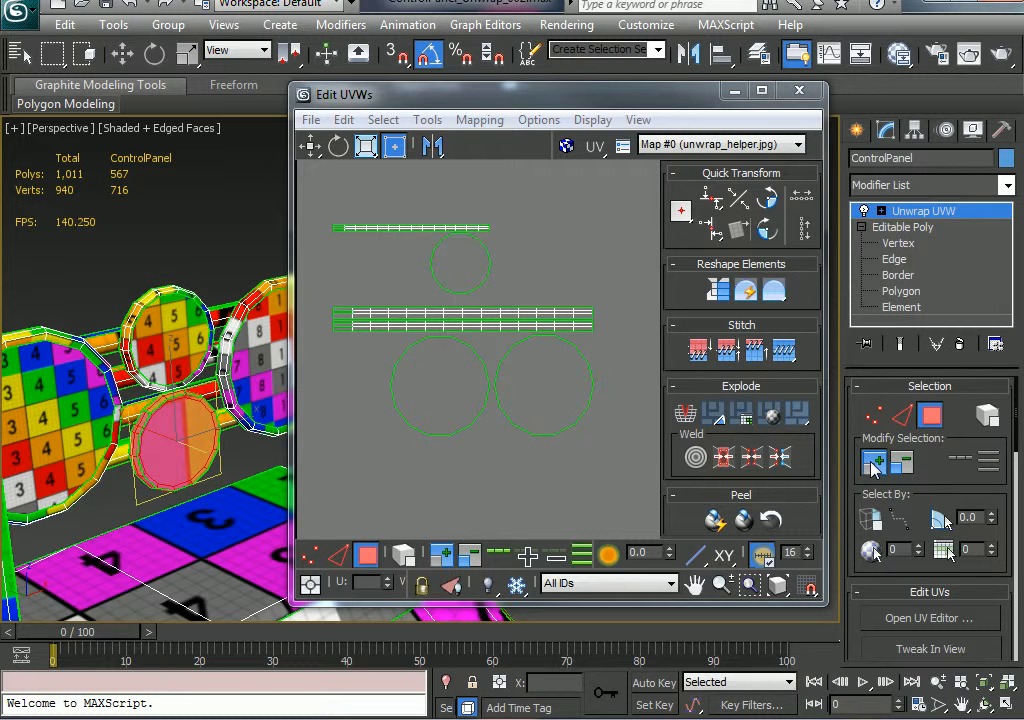
click(343, 119)
click(366, 166)
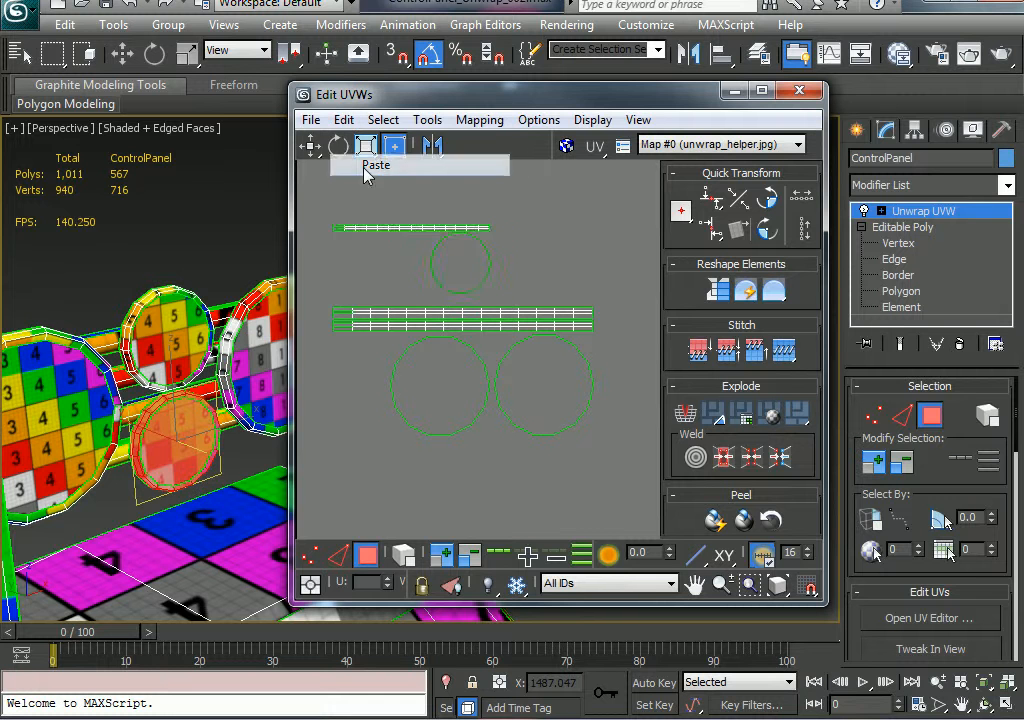
Stack the two small gauge circles one above the other beside the large circles and deselect them
drag(470, 283, 360, 365)
click(533, 274)
drag(460, 287, 377, 432)
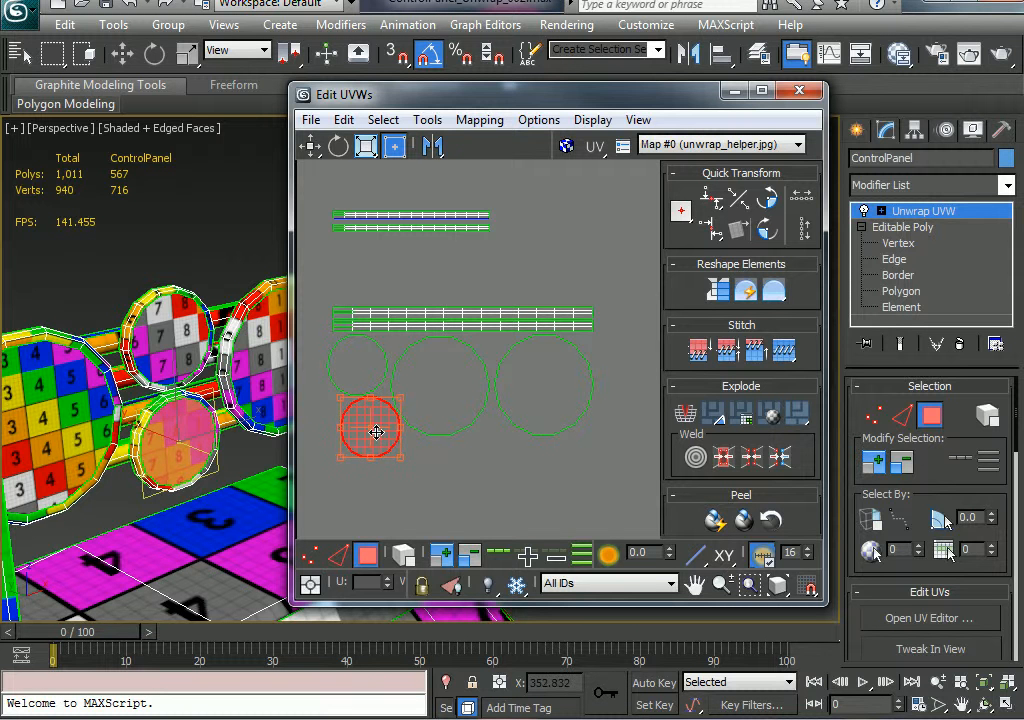
click(495, 218)
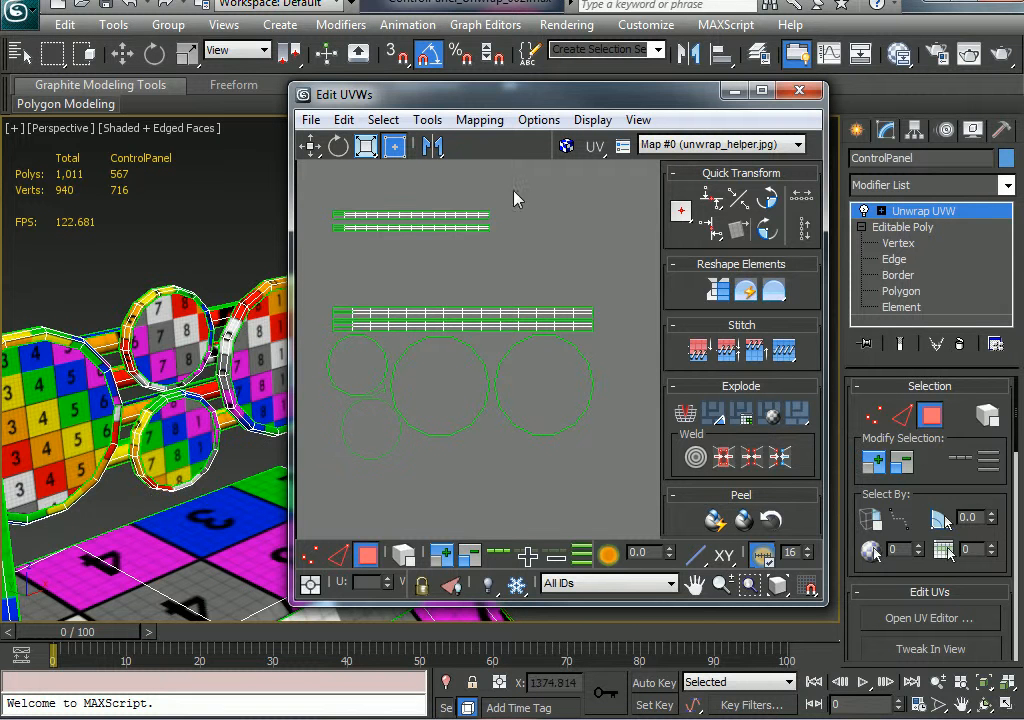
Turn on element selection and stack both small gauges' rim strips directly above the two large rim strips
click(404, 555)
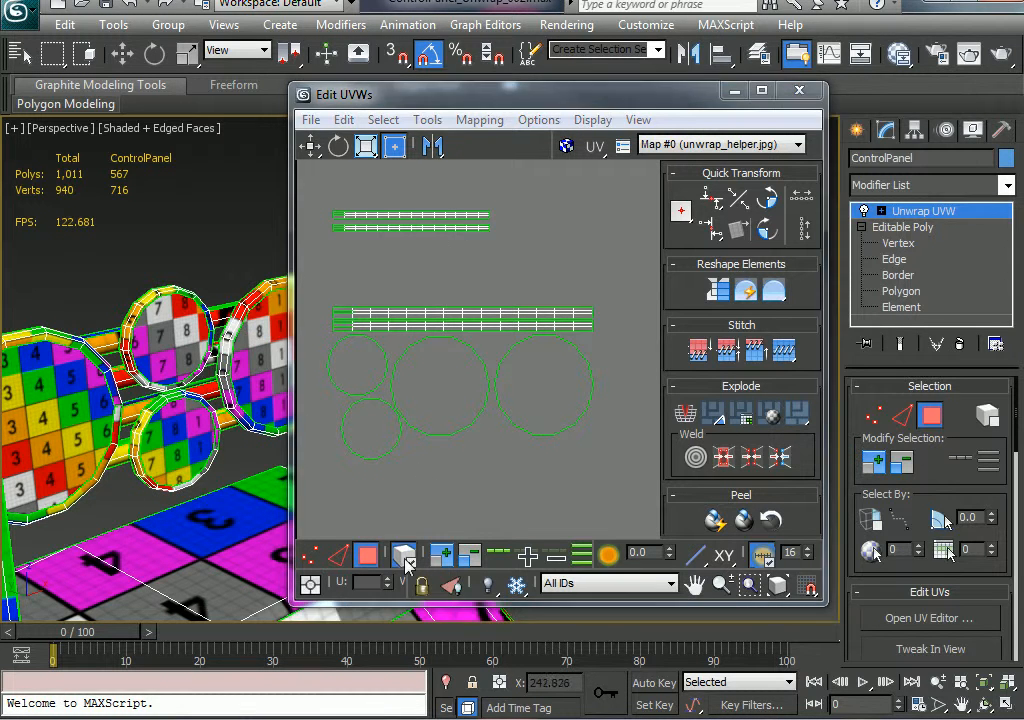
click(427, 227)
drag(427, 227, 430, 301)
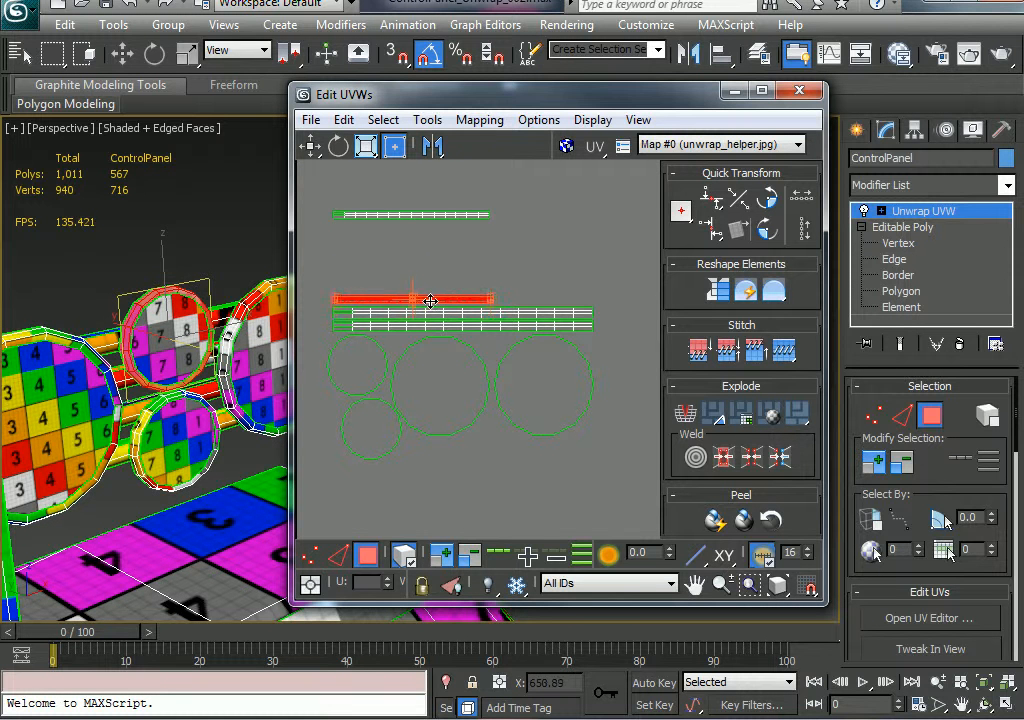
drag(423, 216, 424, 290)
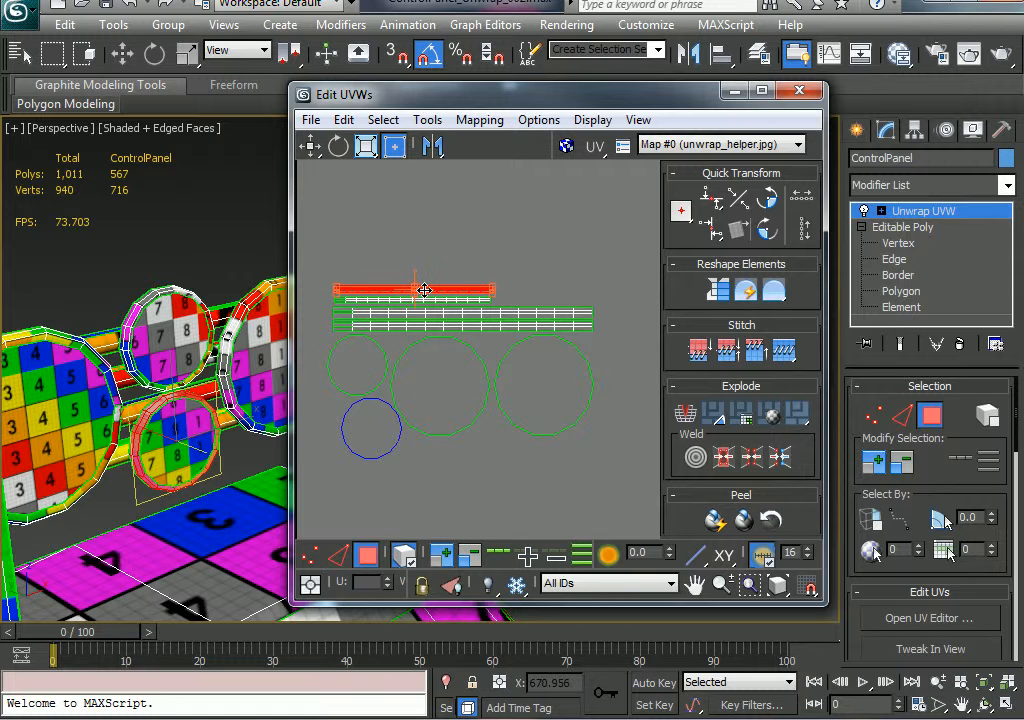
click(634, 307)
scroll(491, 384, down, 3)
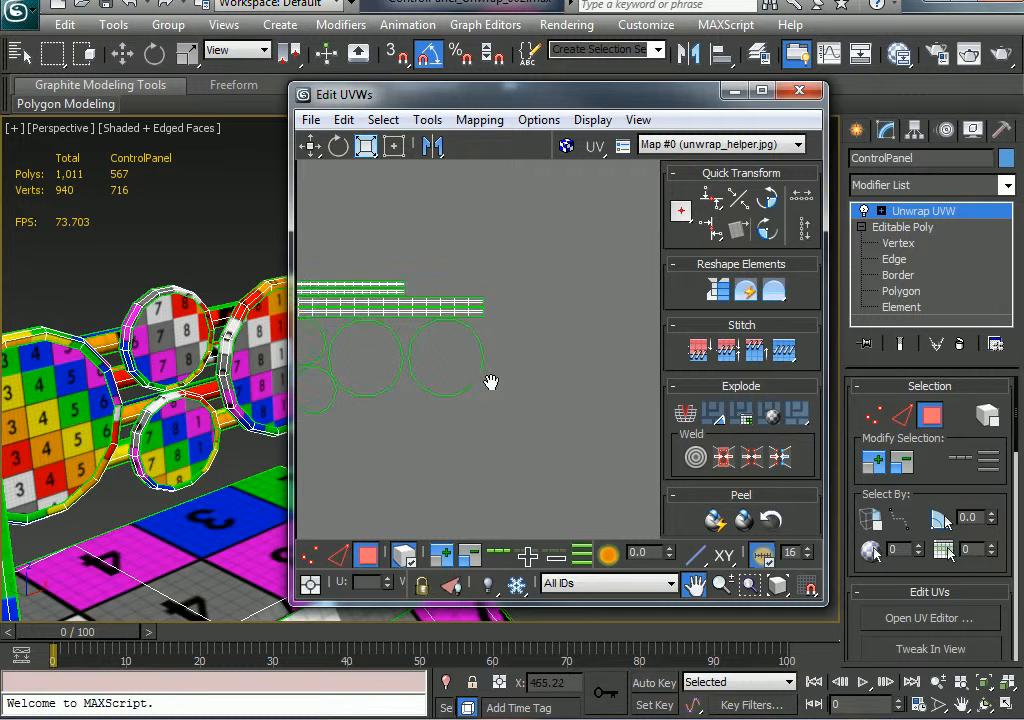
middle_drag(448, 377, 590, 330)
scroll(213, 418, down, 5)
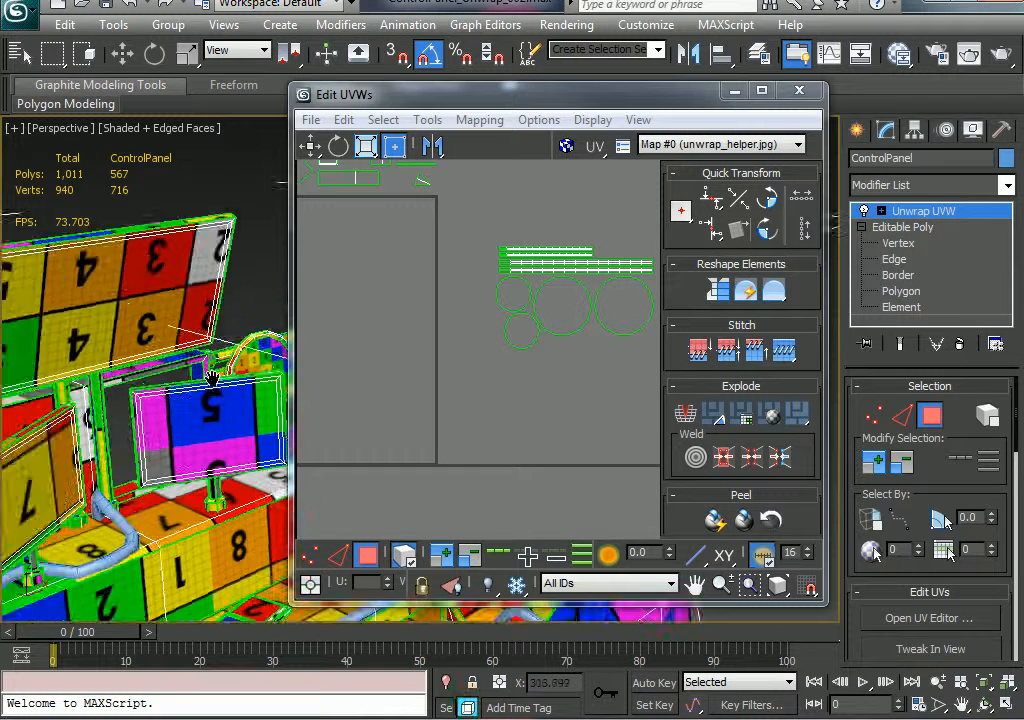
alt+middle_drag(183, 352, 193, 455)
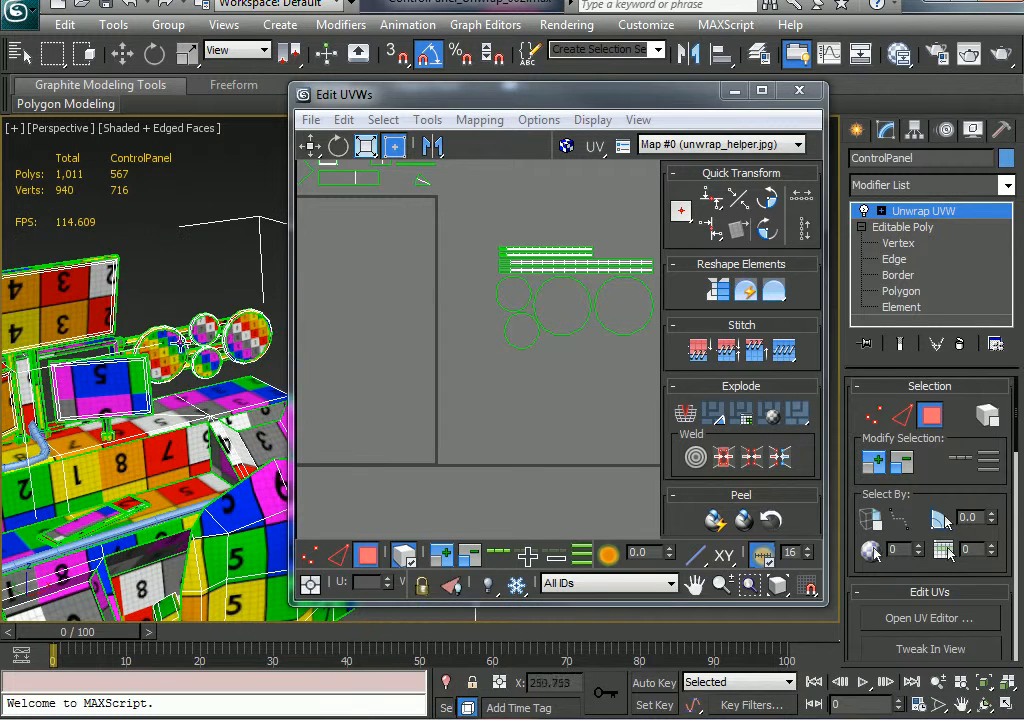
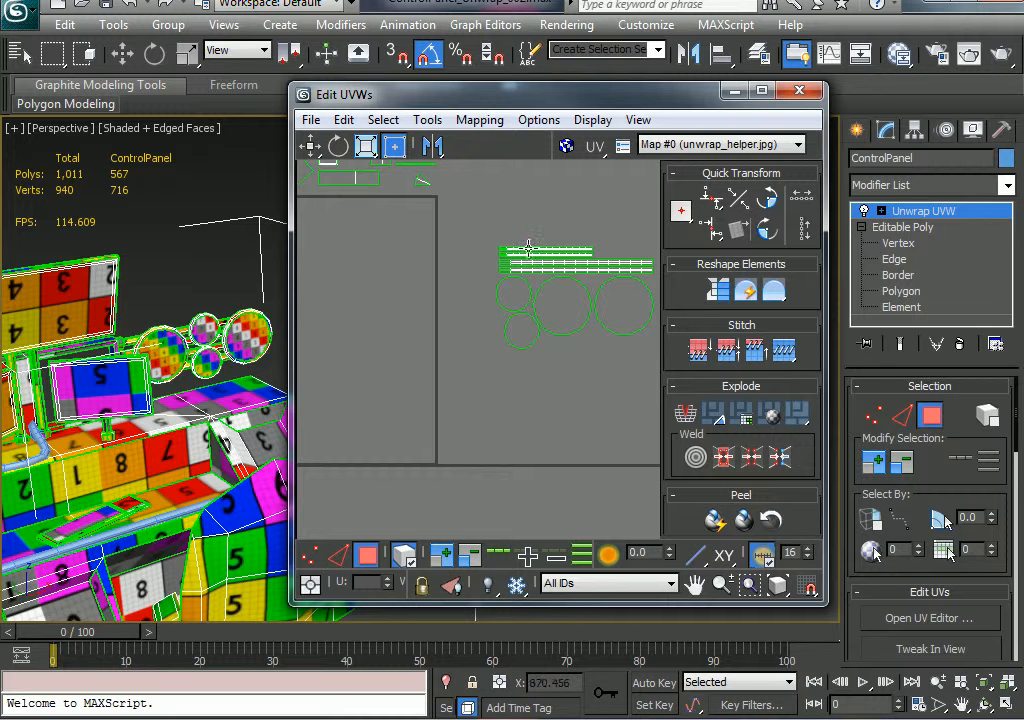
click(343, 121)
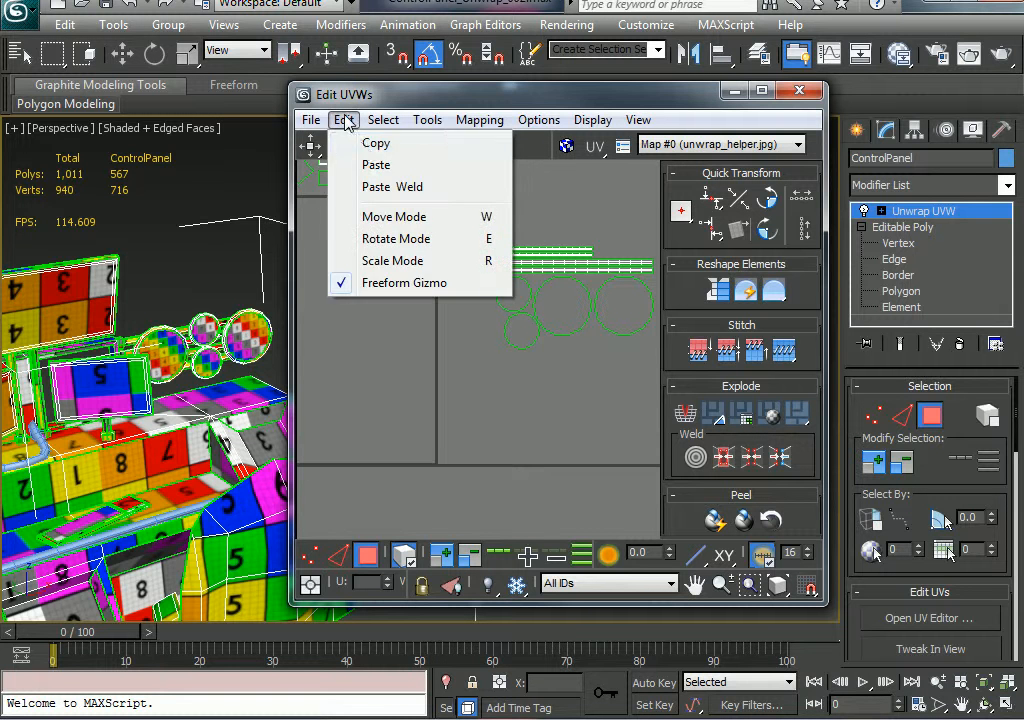
click(365, 146)
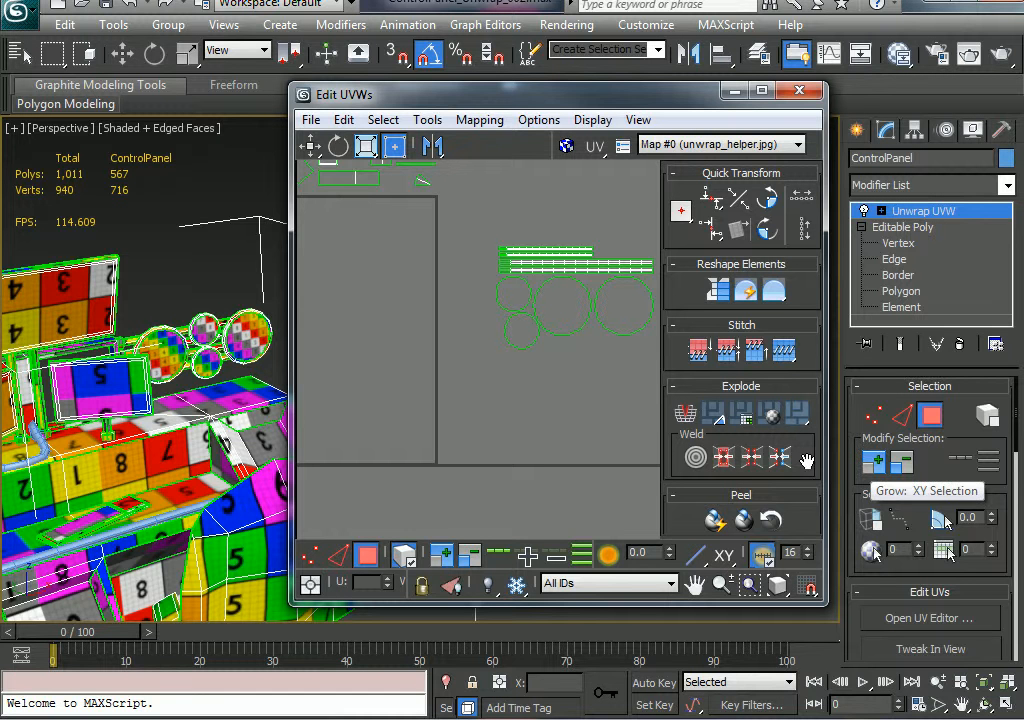
click(344, 119)
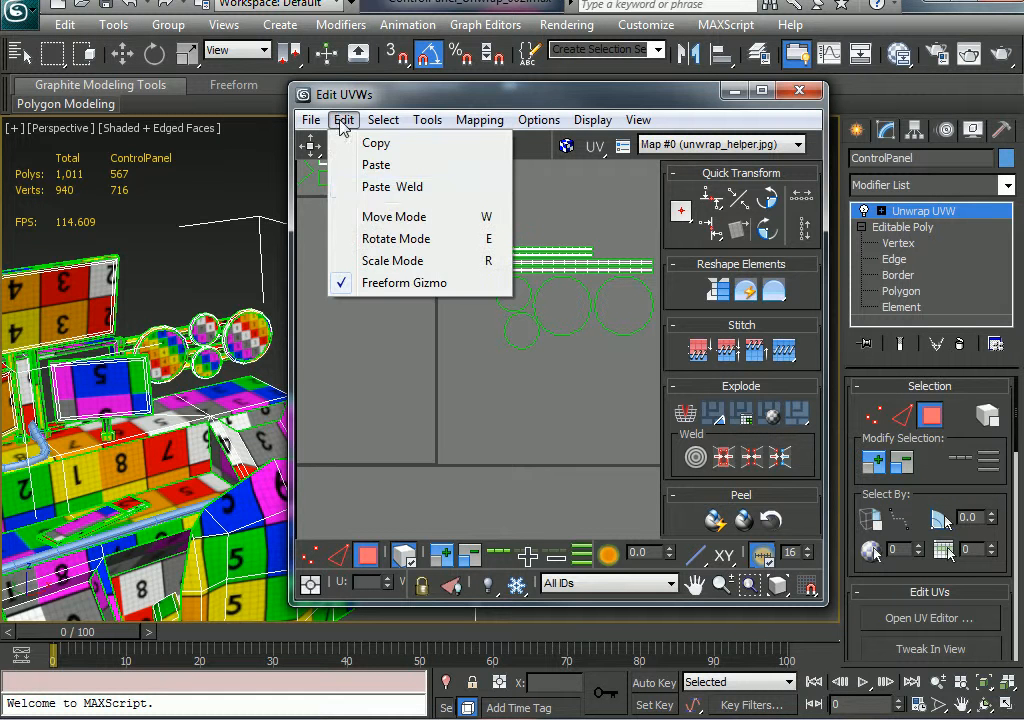
click(590, 230)
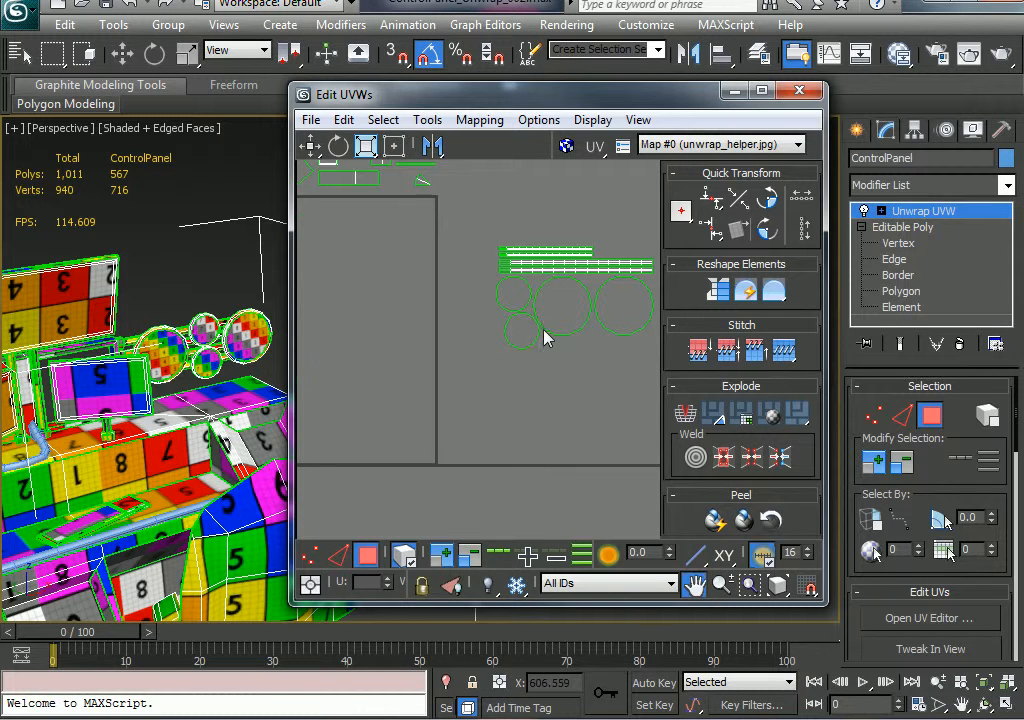
Select all gauge circles and rim strips and move them to the bottom of the UV tile beside the finished shells
scroll(544, 338, down, 4)
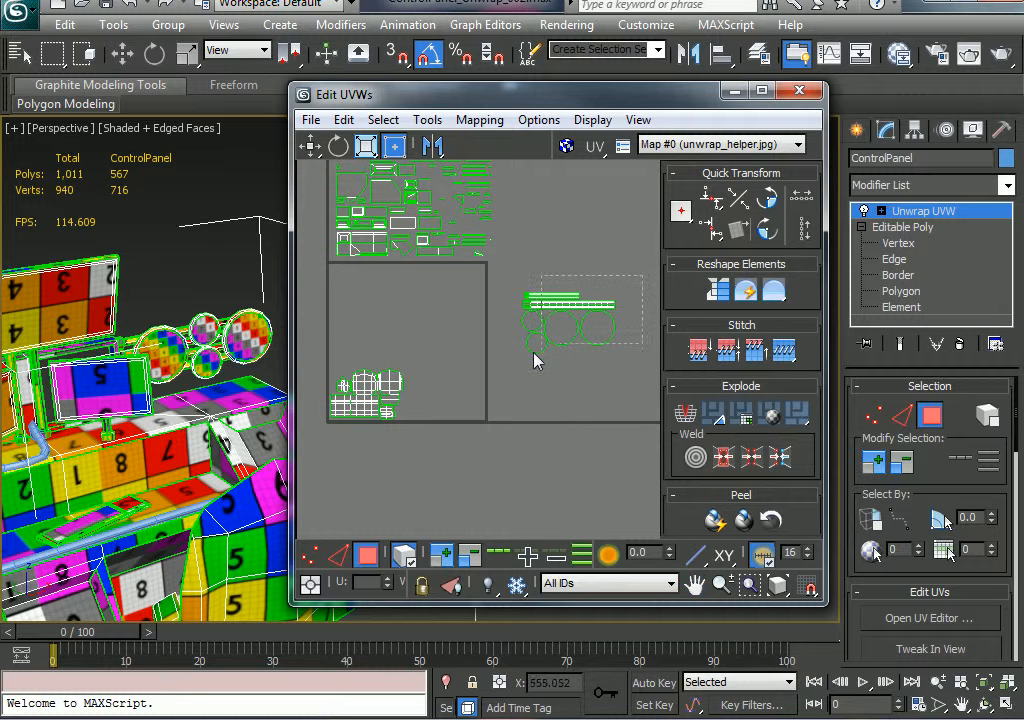
click(536, 358)
drag(552, 340, 447, 405)
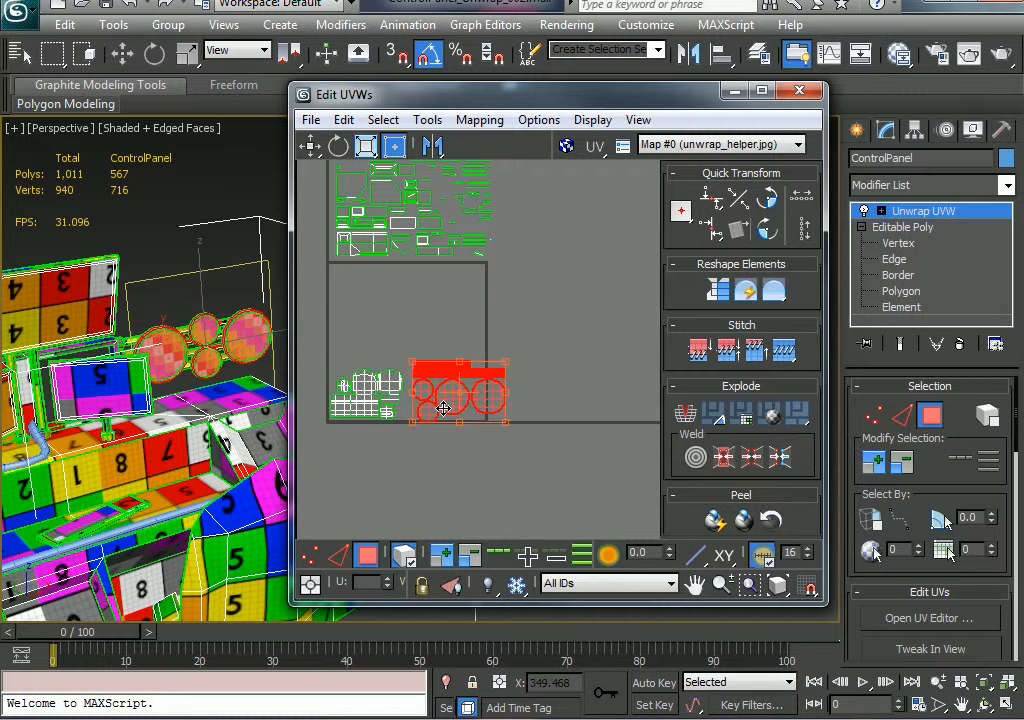
Scale the whole gauge layout uniformly down to about 70%
scroll(458, 294, up, 5)
scroll(458, 294, up, 2)
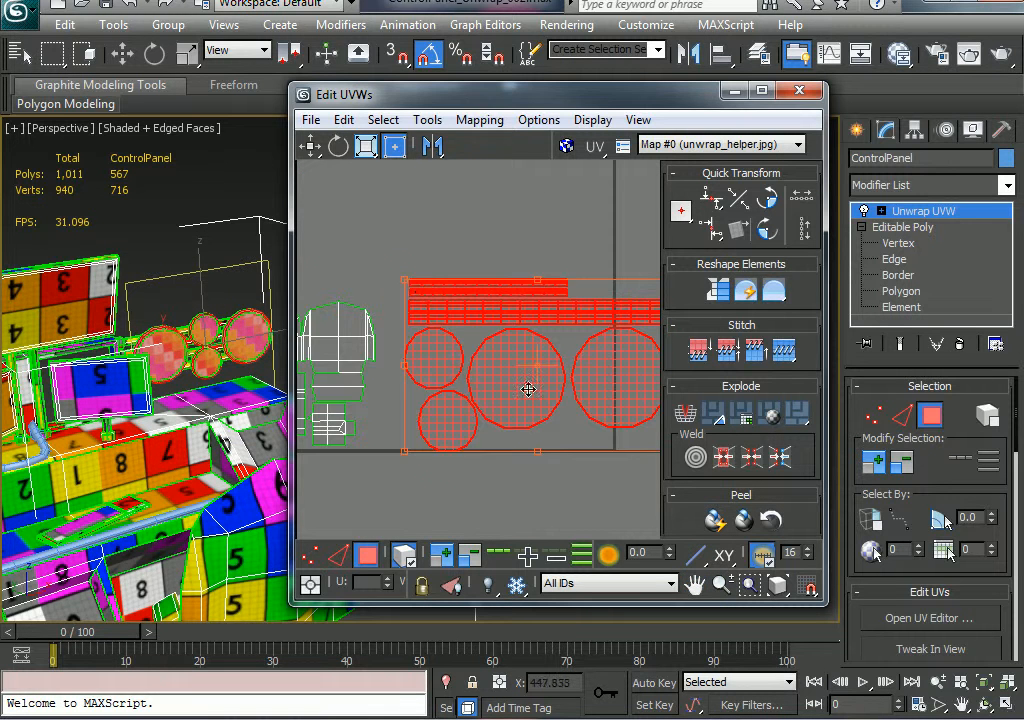
scroll(528, 389, down, 2)
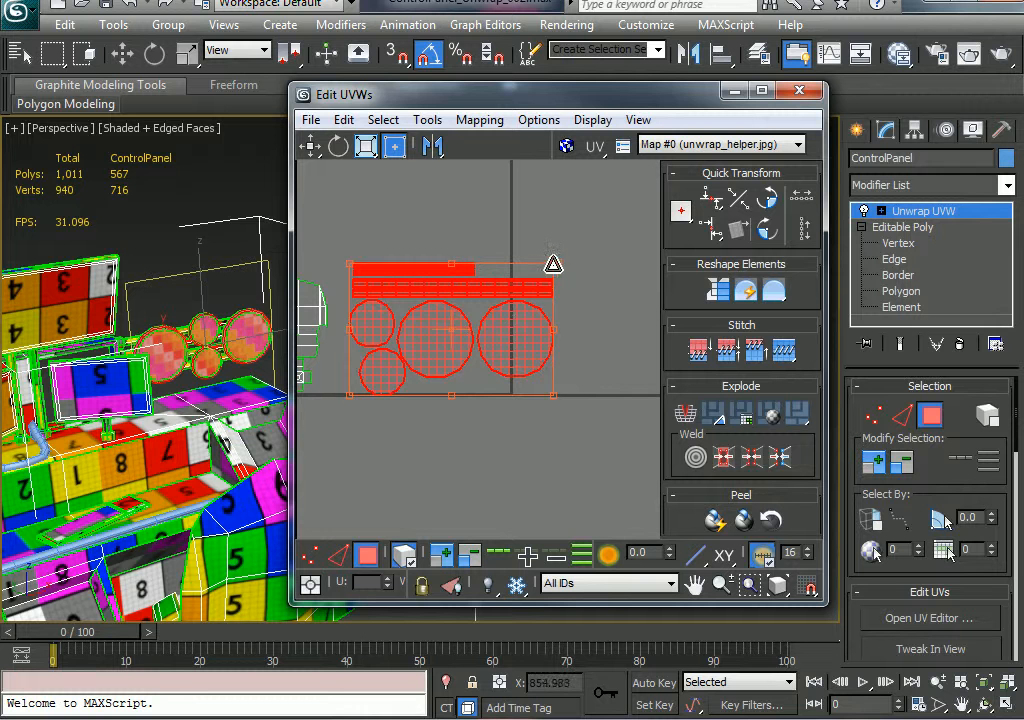
drag(553, 264, 466, 346)
Enlarge the gauge layout by about 5%, place it in the lower-right corner of the UV tile, and deselect it
middle_drag(198, 577, 143, 537)
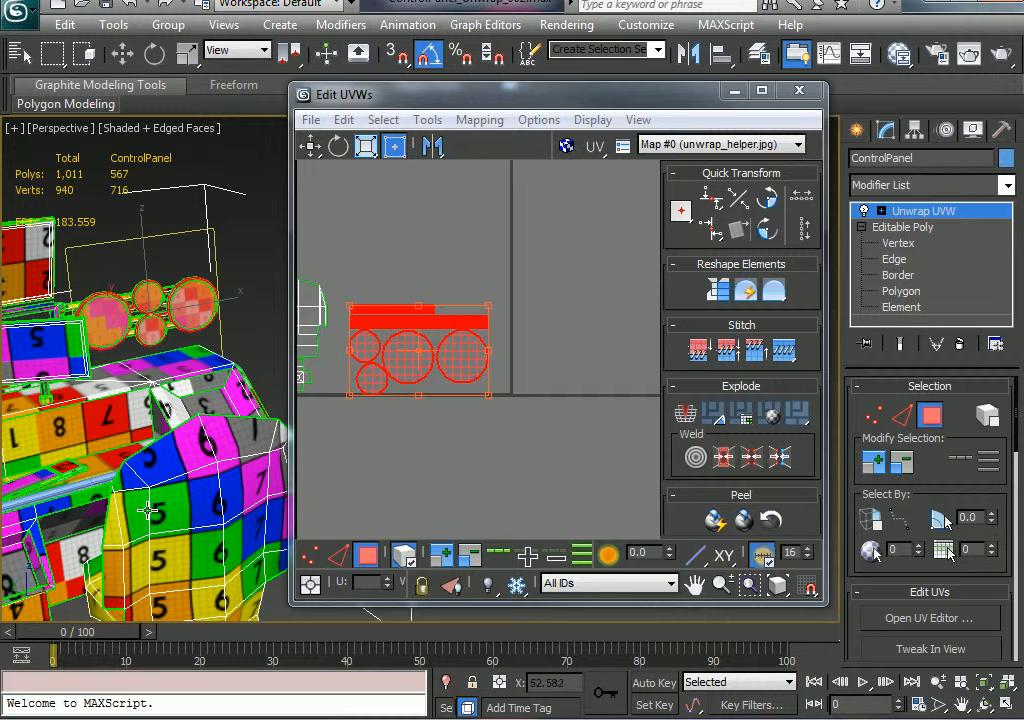
middle_drag(341, 402, 490, 430)
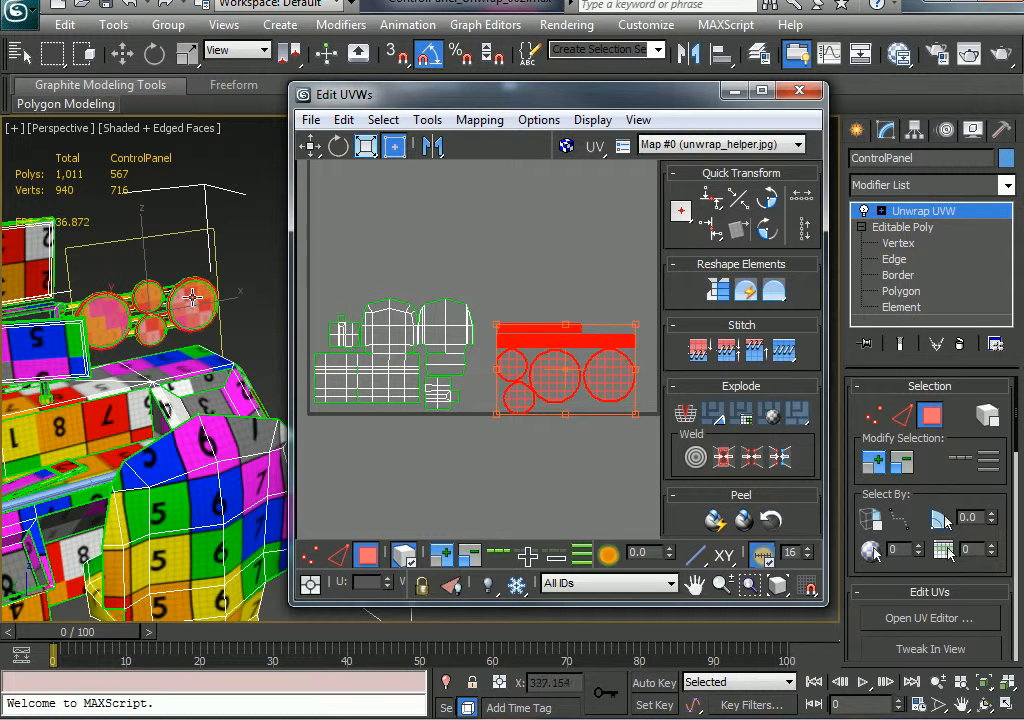
scroll(192, 297, up, 3)
middle_drag(192, 299, 294, 345)
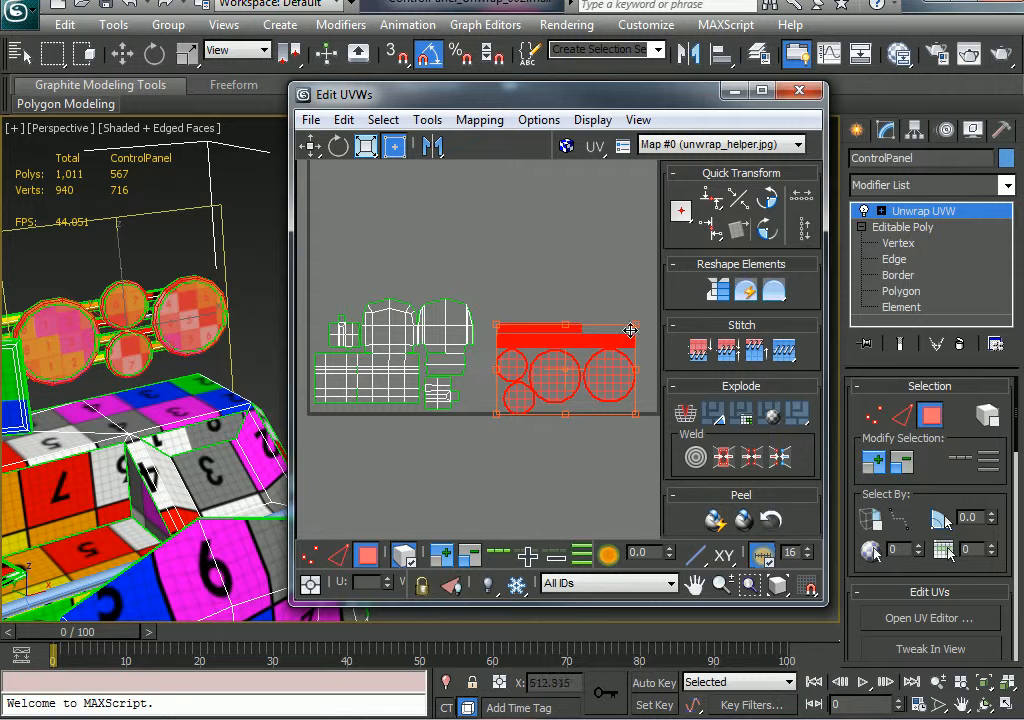
mouse_move(630, 330)
mouse_down()
mouse_move(562, 393)
mouse_move(541, 400)
mouse_move(520, 381)
mouse_move(628, 310)
mouse_up()
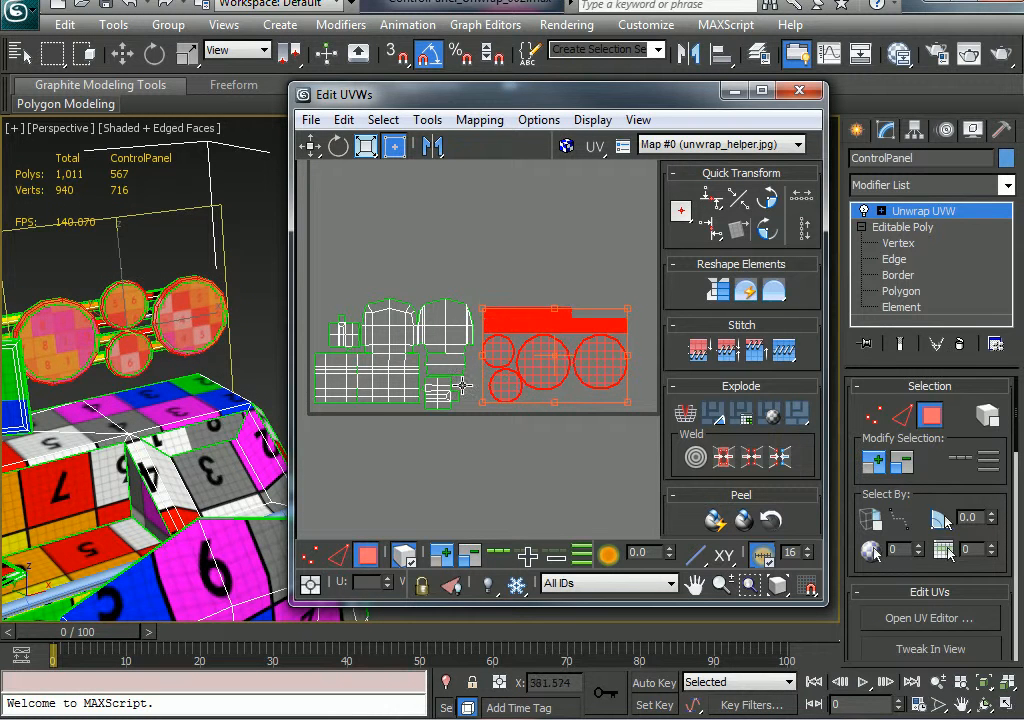
middle_drag(462, 385, 480, 359)
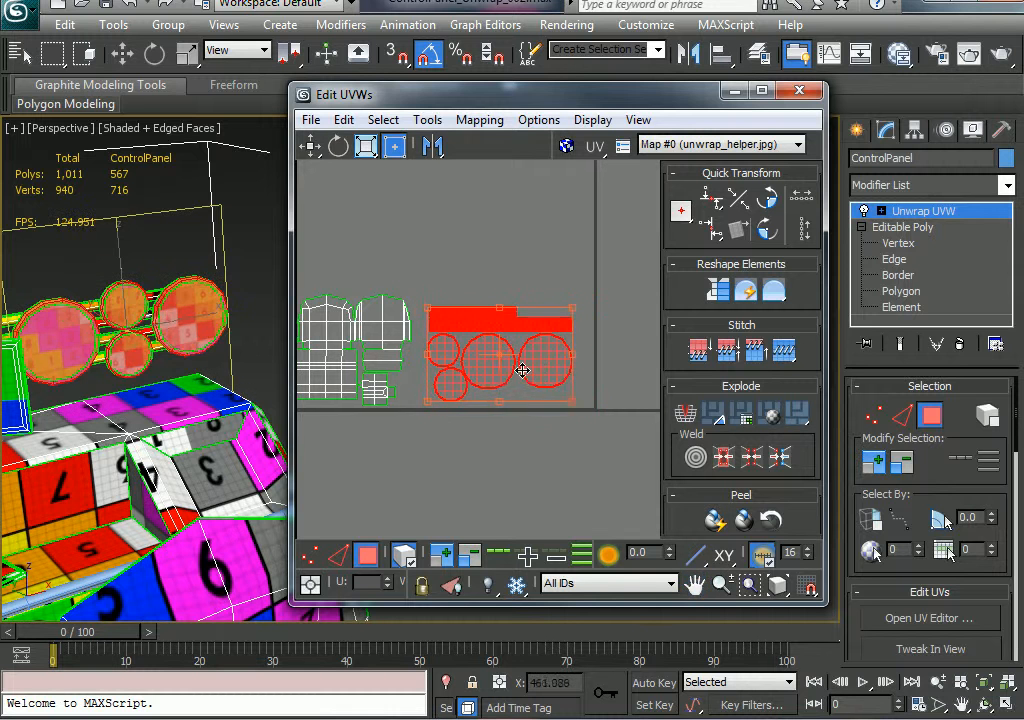
drag(522, 371, 549, 377)
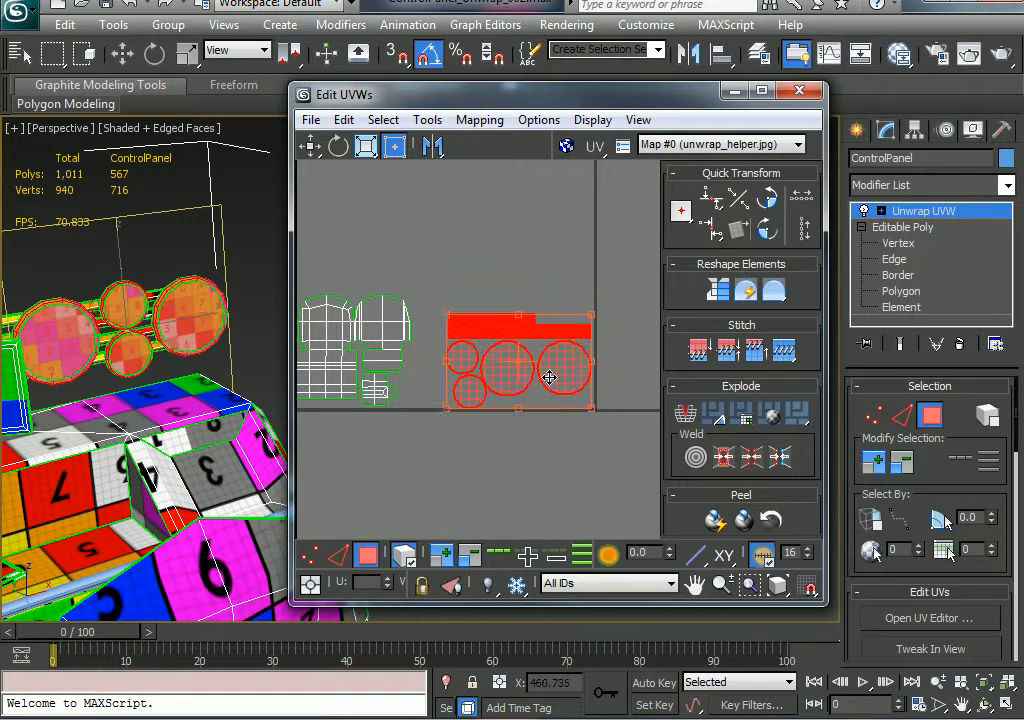
click(548, 462)
scroll(480, 366, down, 3)
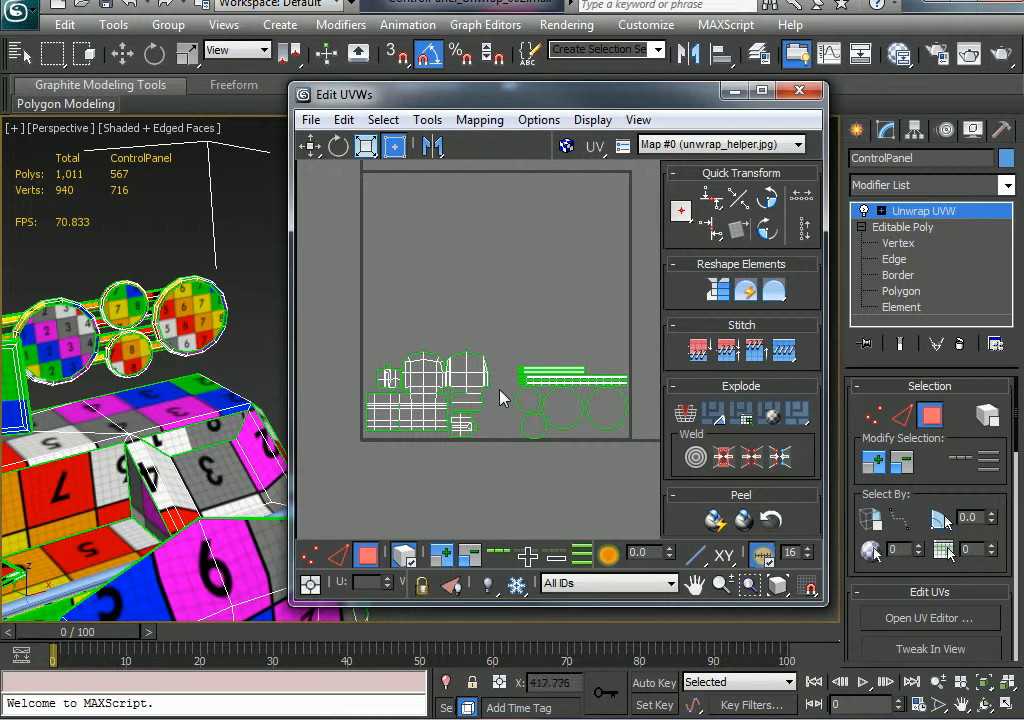
scroll(497, 340, down, 2)
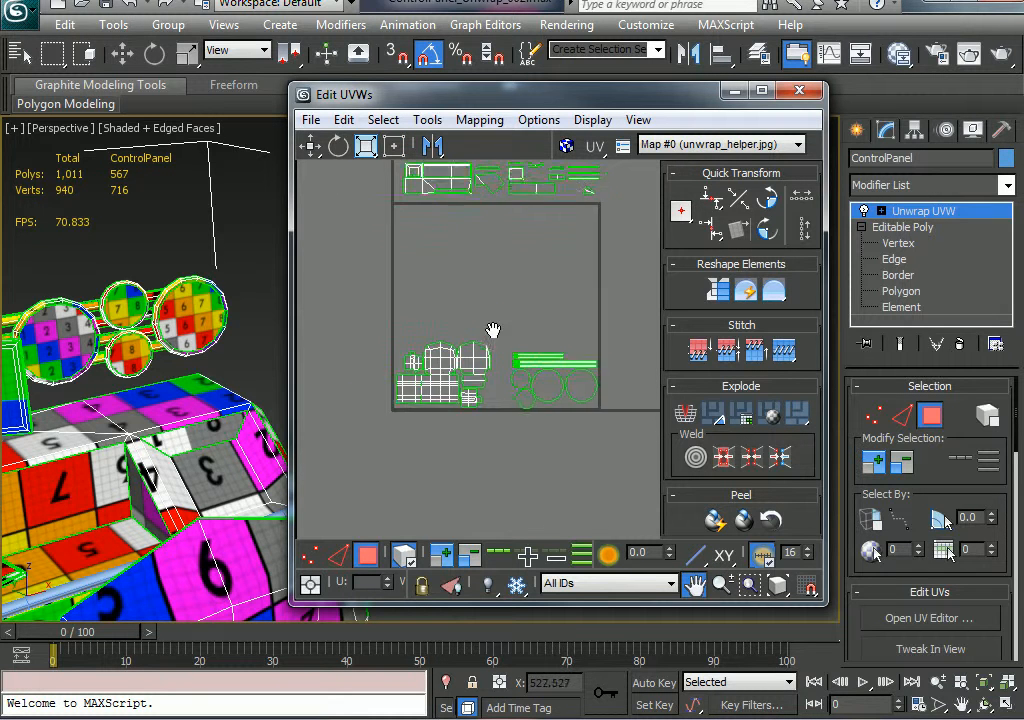
middle_drag(491, 331, 475, 440)
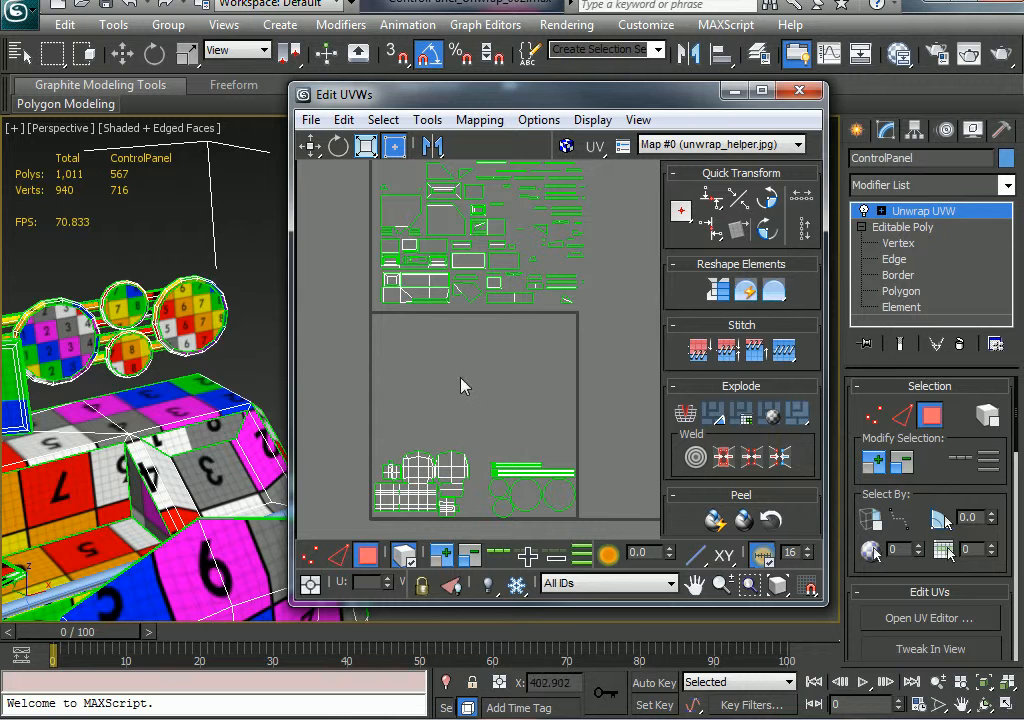
middle_drag(184, 418, 245, 366)
scroll(184, 366, down, 4)
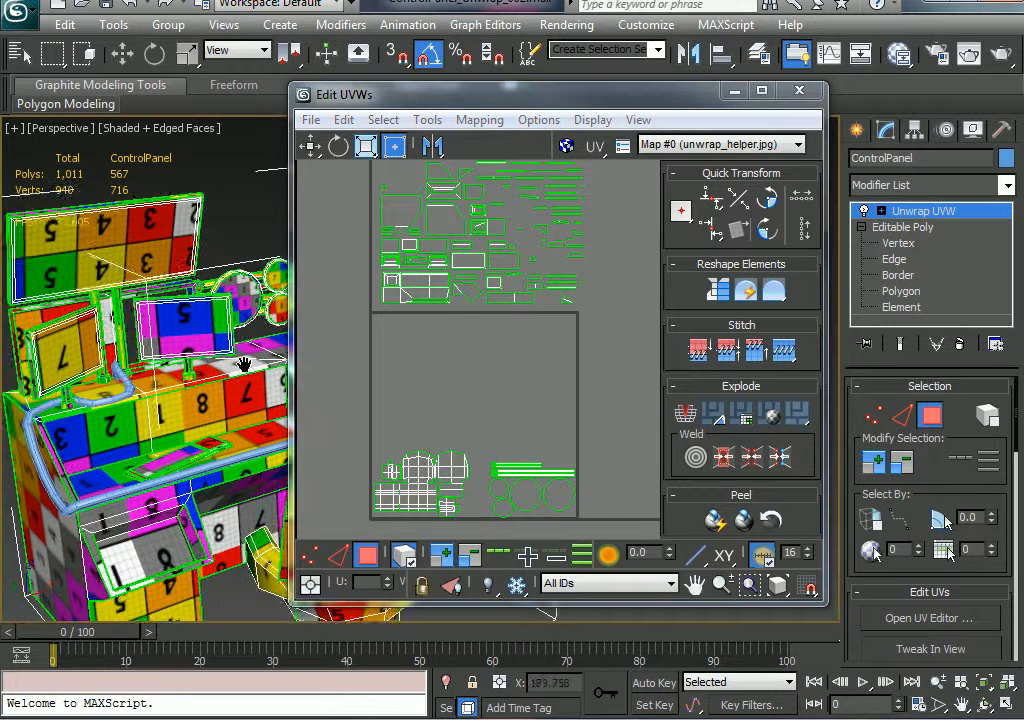